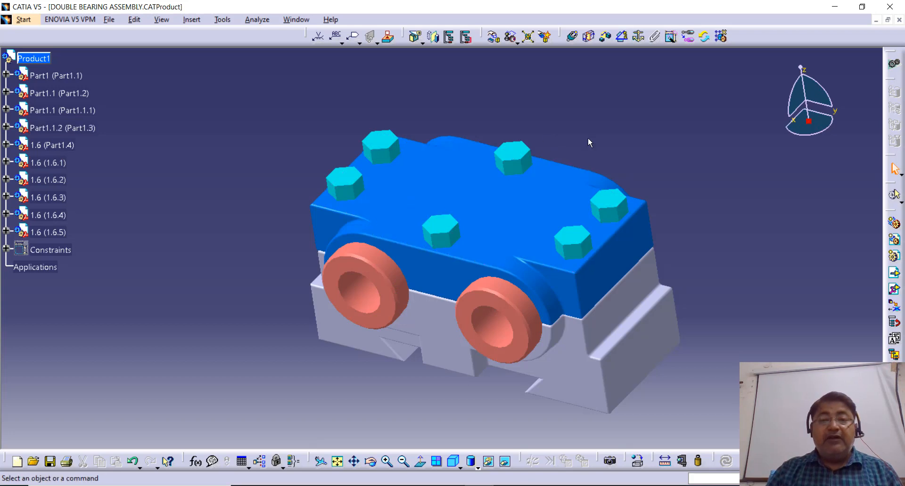
Close the double bearing assembly document
middle_drag(589, 141, 593, 129)
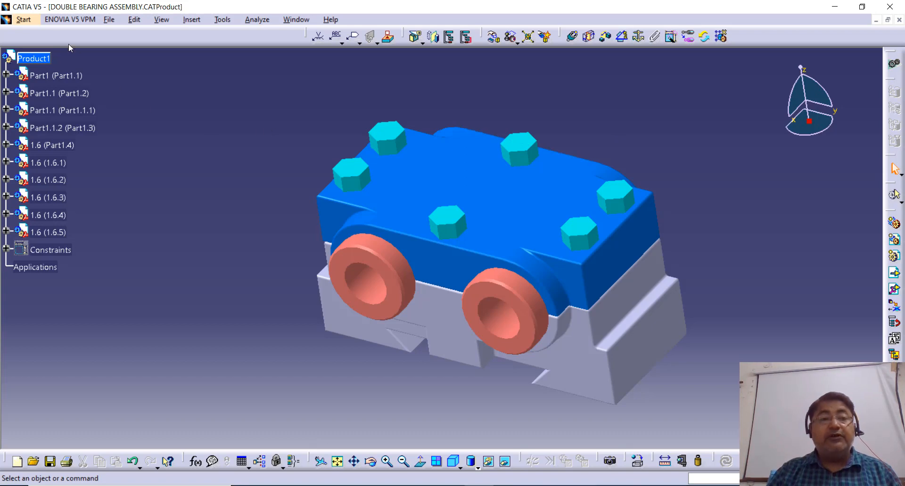
click(23, 20)
click(284, 126)
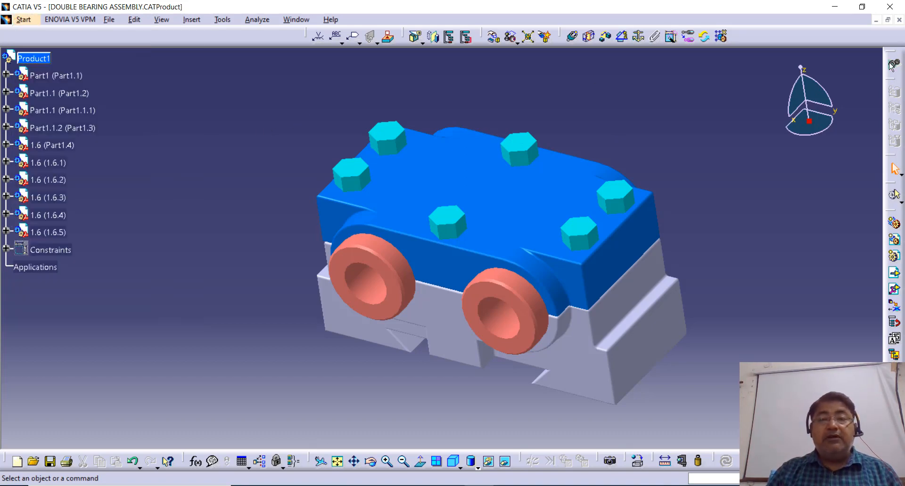
click(898, 21)
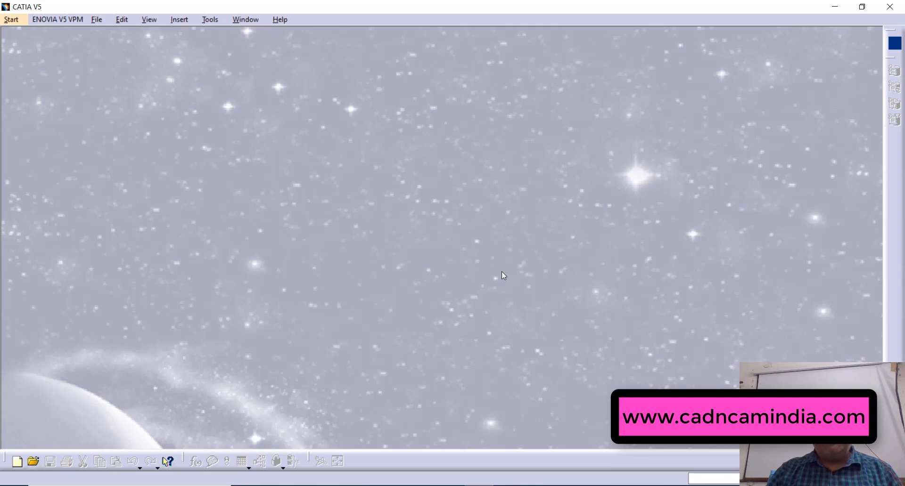
Create a new part in the Part Design workbench
click(10, 19)
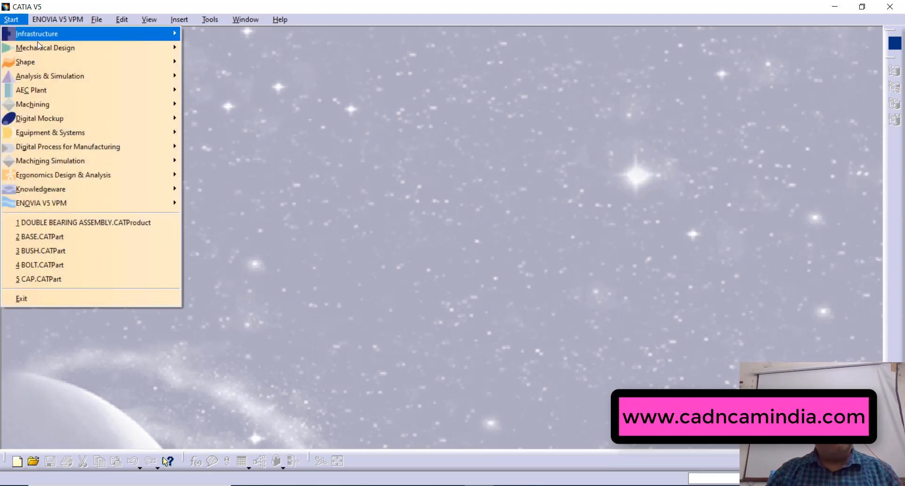
mouse_move(66, 49)
click(245, 51)
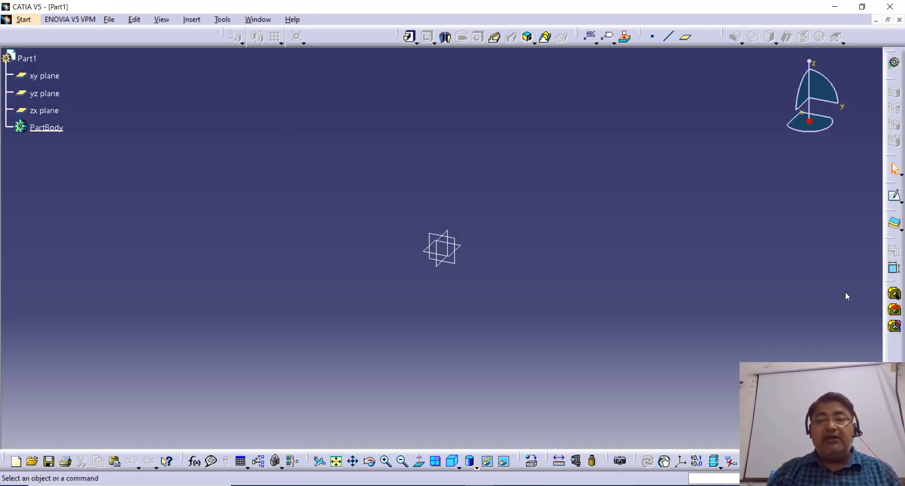
Start a sketch on the yz plane and draw a horizontal line about 50 mm long from the vertical axis, about 52 mm above the origin
click(895, 197)
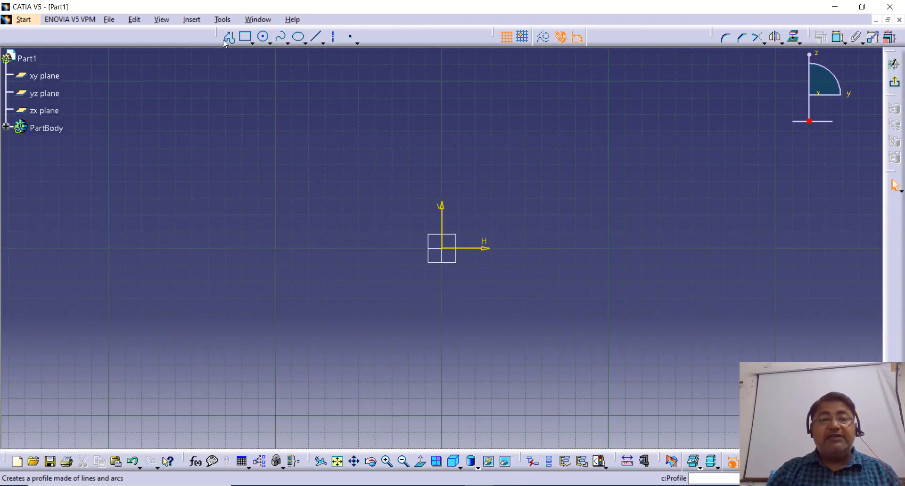
click(228, 37)
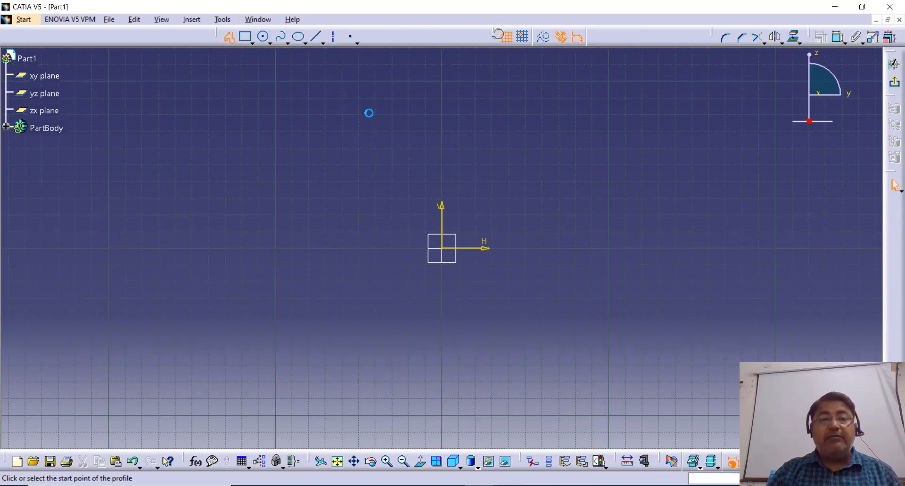
click(442, 159)
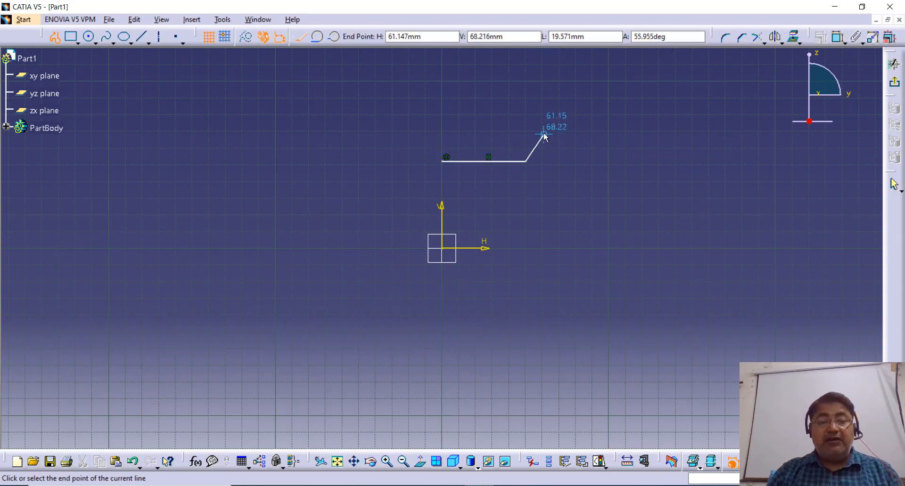
key(Escape)
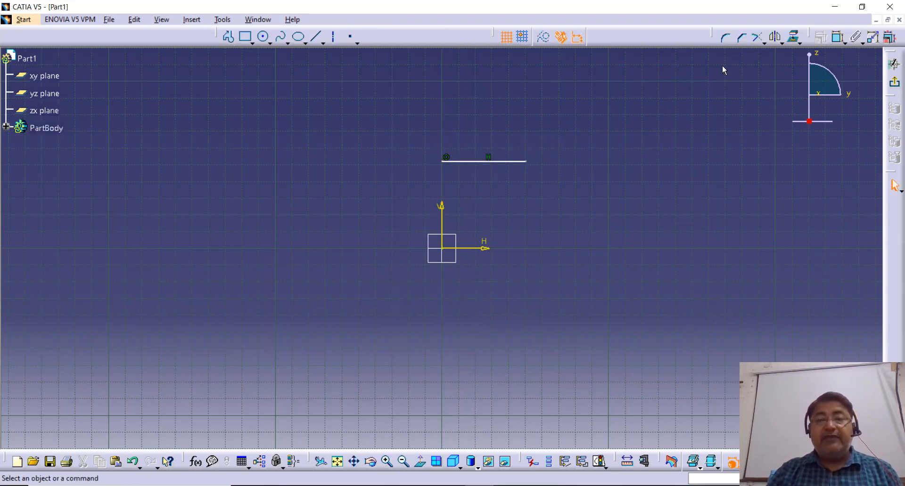
Dimension the line's height above the horizontal axis and set it to 25 mm
click(838, 37)
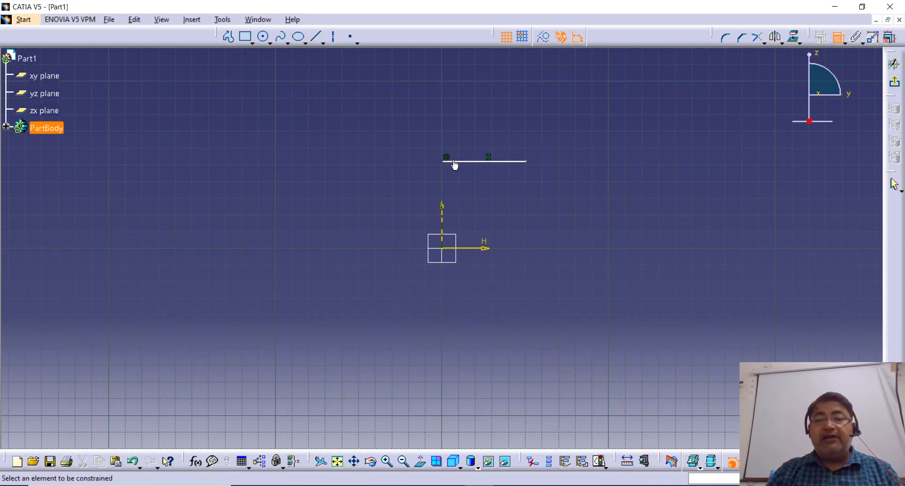
click(459, 162)
click(481, 249)
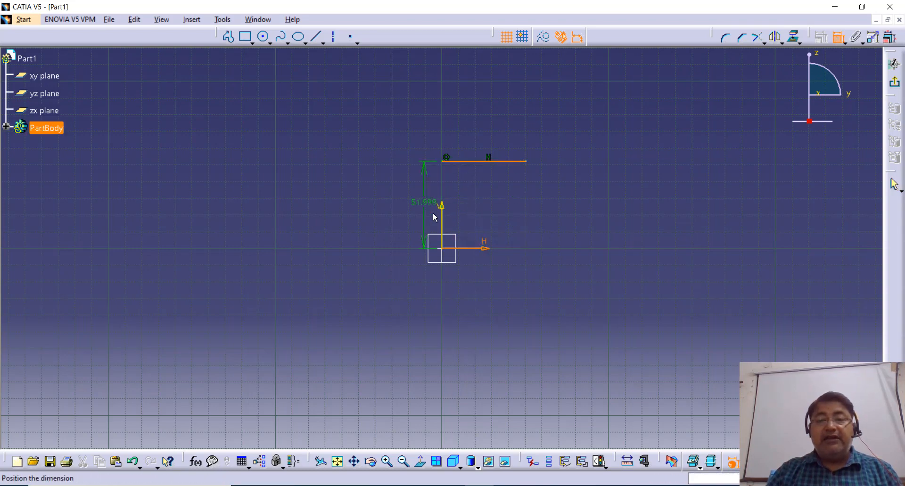
click(374, 205)
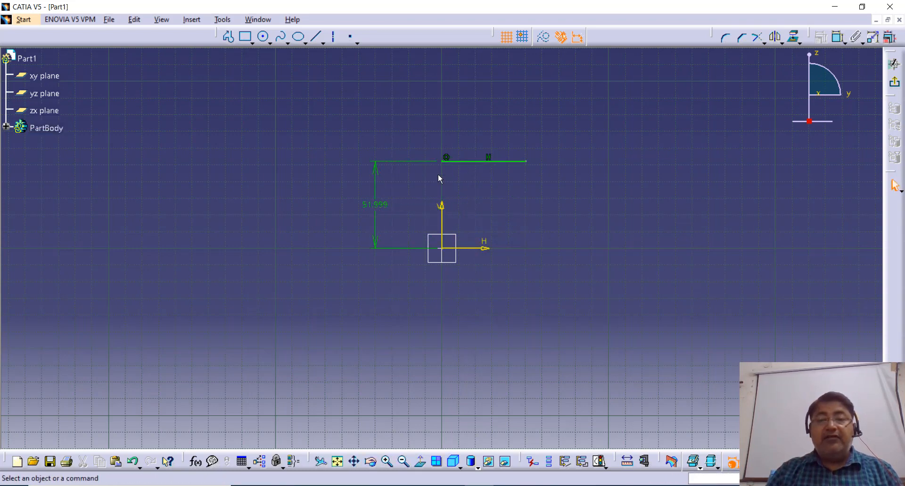
double_click(375, 205)
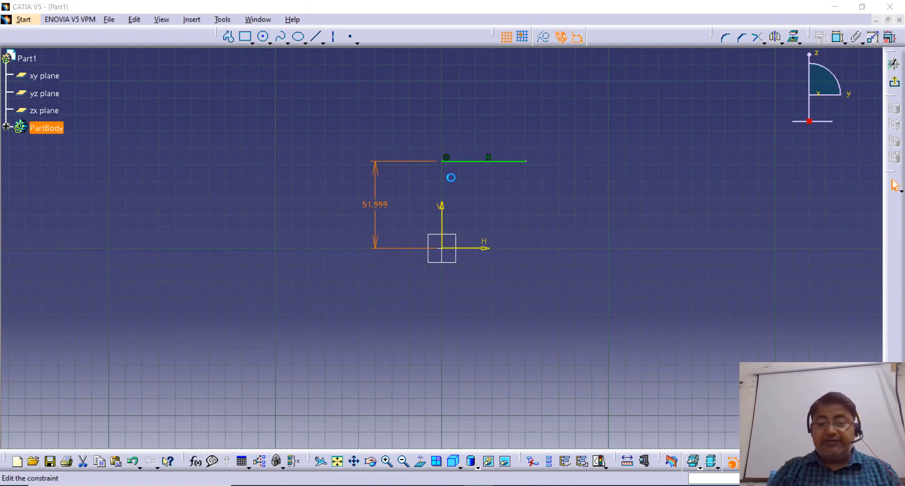
text(25)
key(Return)
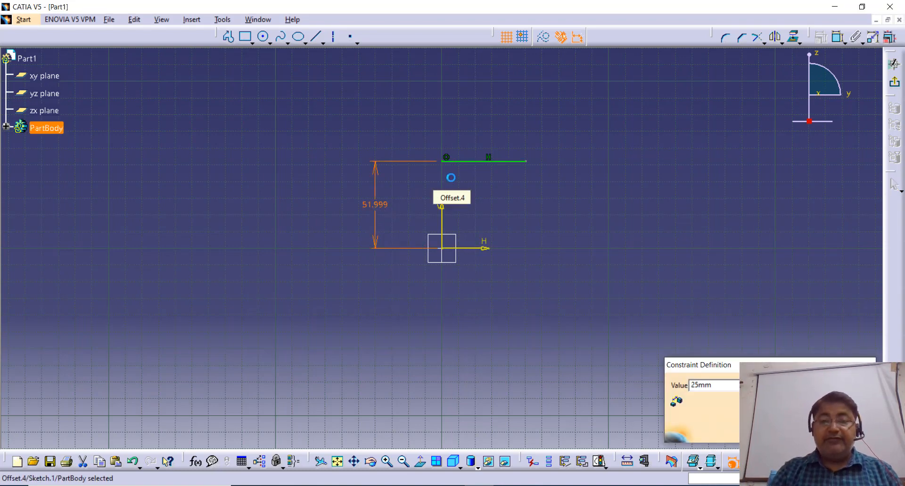
Dimension the horizontal line's length and set it to 20 mm
click(837, 37)
click(479, 210)
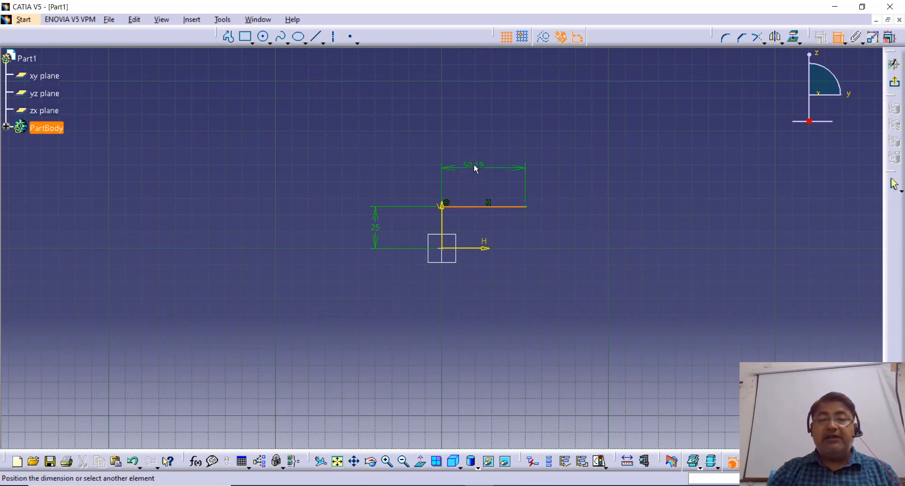
click(474, 163)
double_click(474, 165)
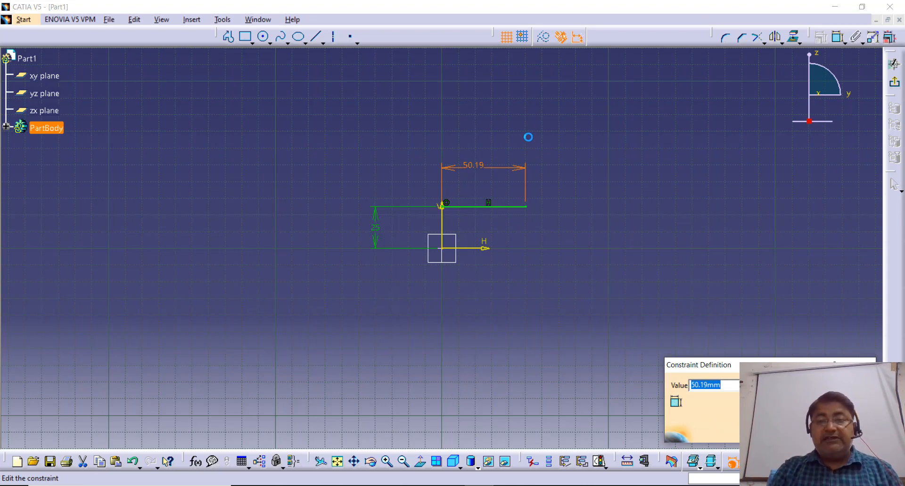
key(Return)
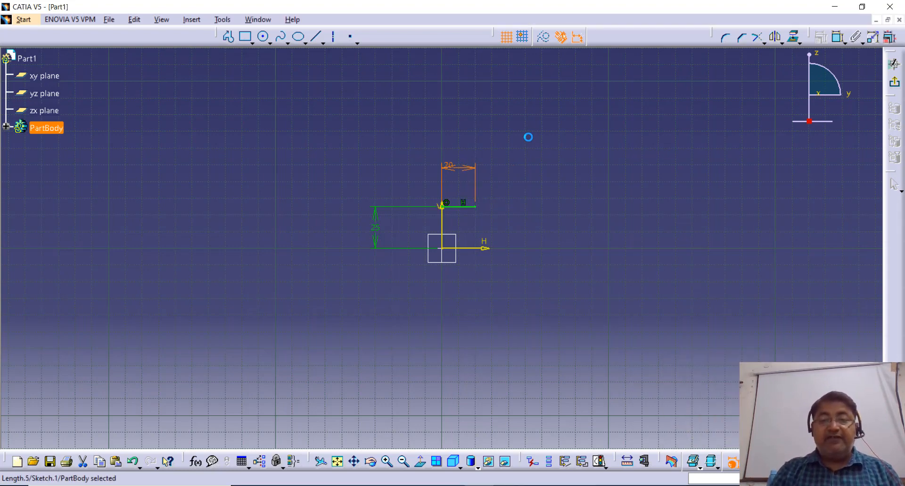
click(503, 289)
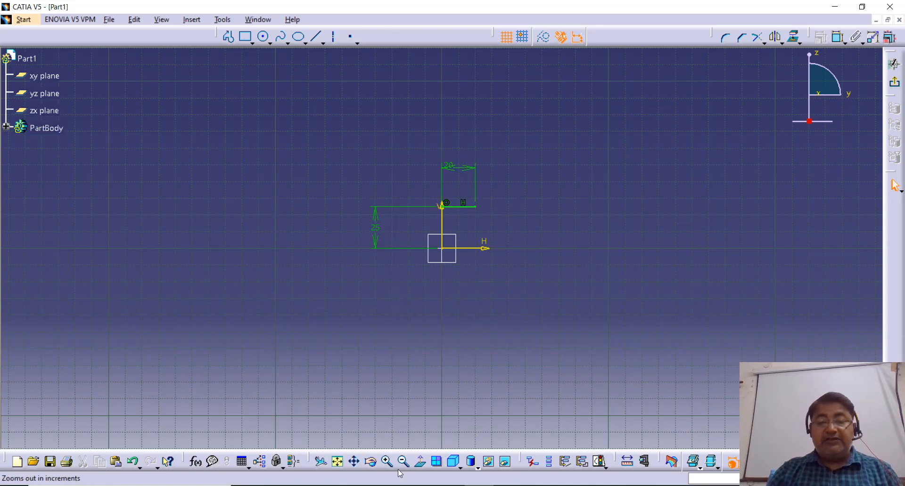
Draw a downward three-point semicircular arc of about 11 mm radius from the line's outer endpoint, ending level with the line
click(386, 462)
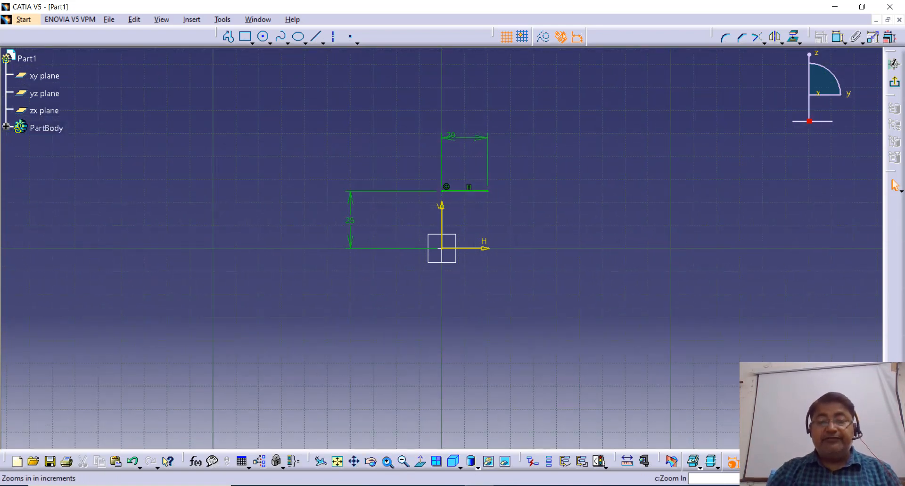
middle_drag(546, 236, 510, 280)
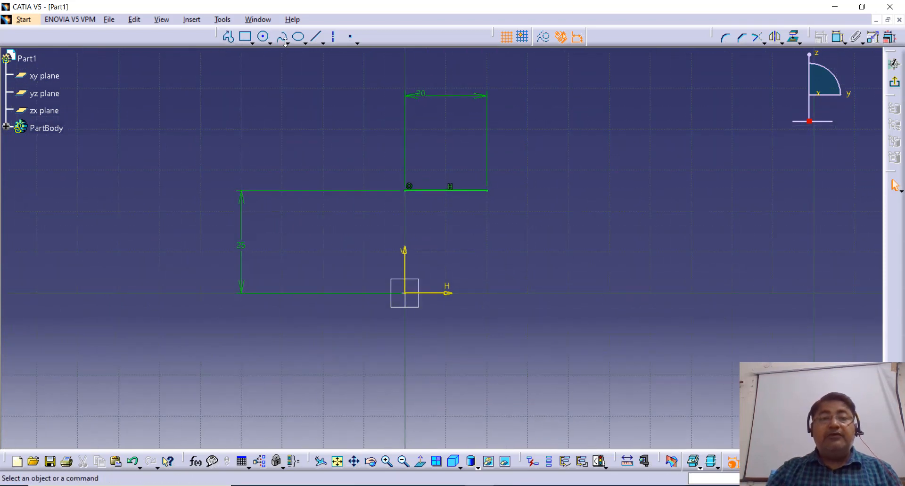
click(270, 43)
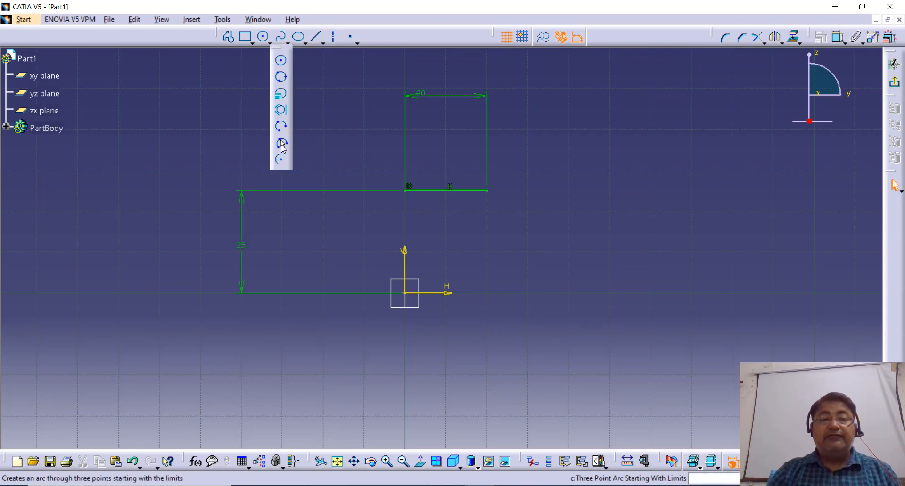
click(281, 144)
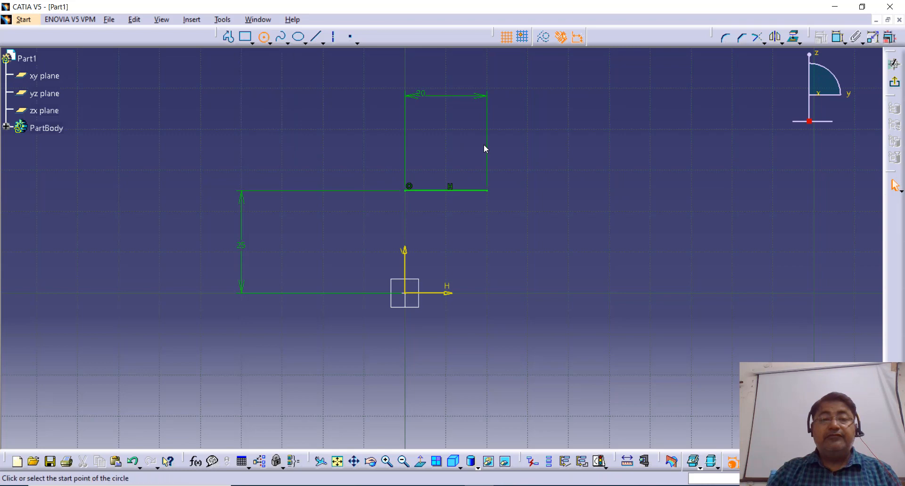
click(488, 190)
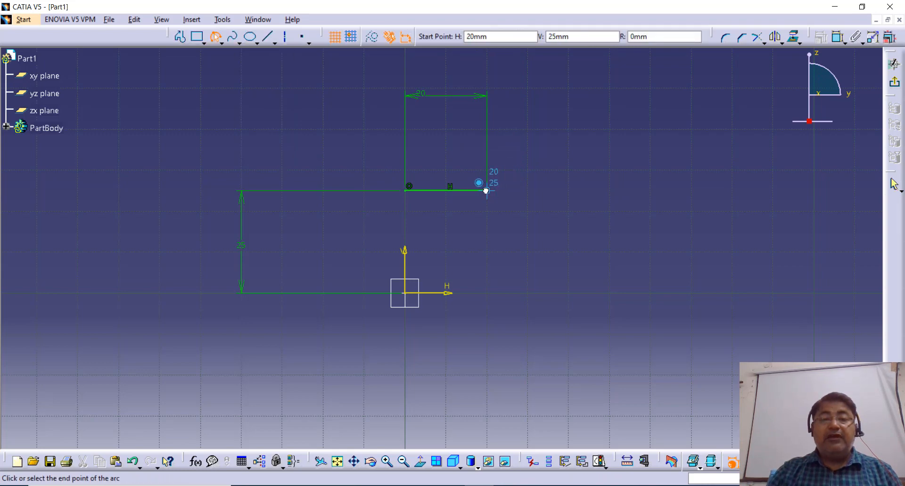
click(576, 190)
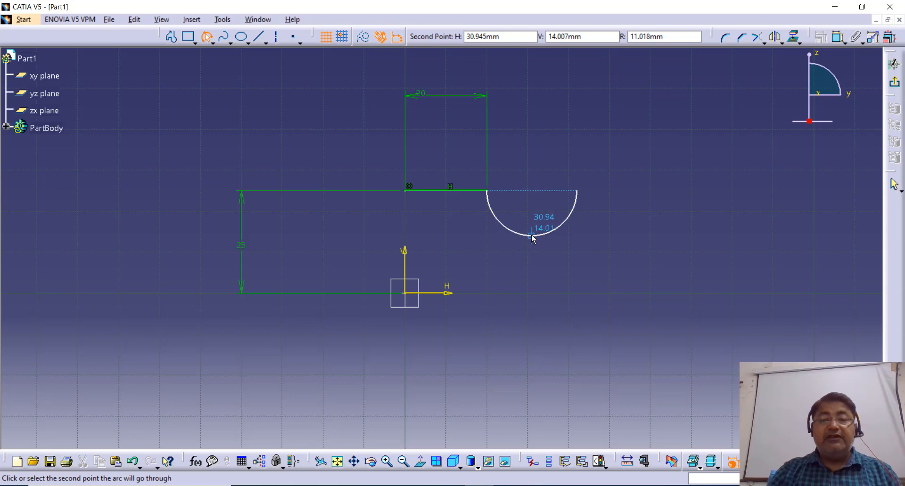
click(532, 237)
click(656, 252)
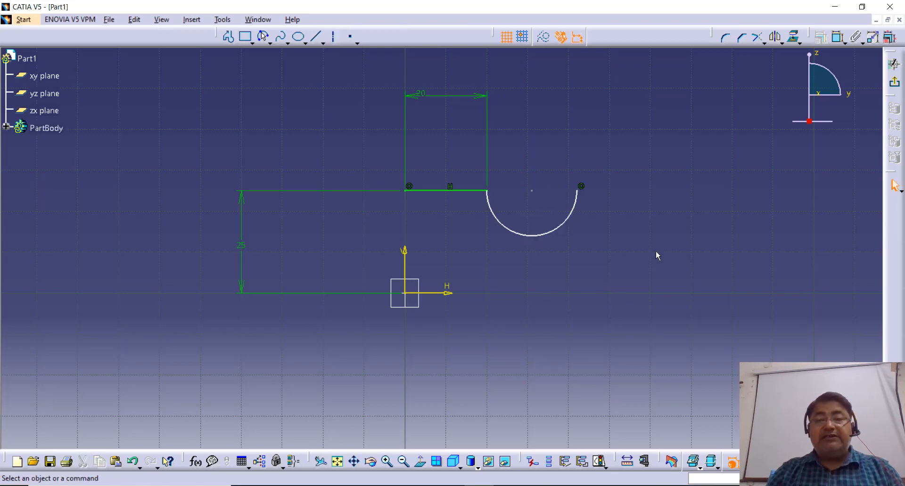
Dimension the semicircular arc's radius and set it to 15 mm
click(839, 37)
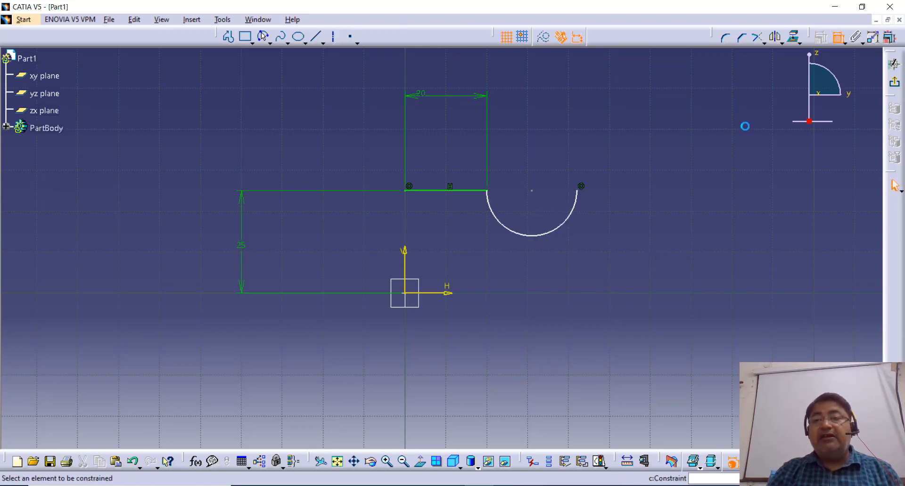
click(550, 233)
click(561, 260)
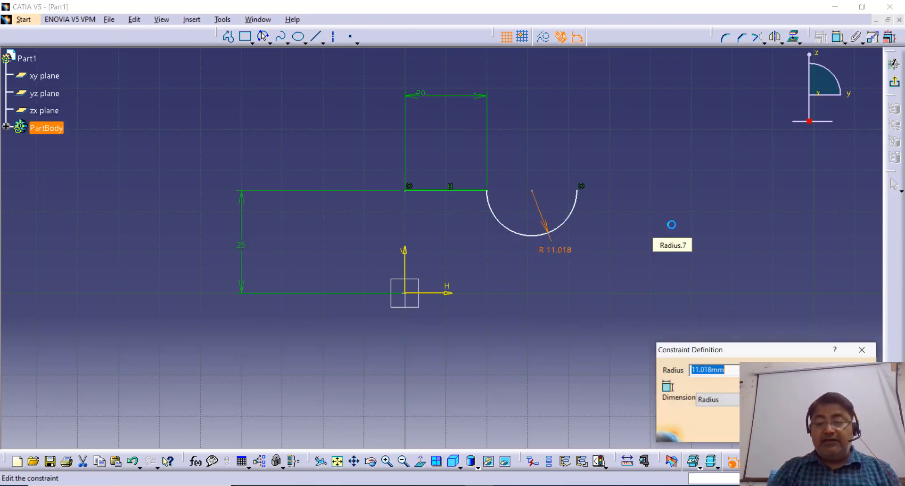
text(15)
key(Return)
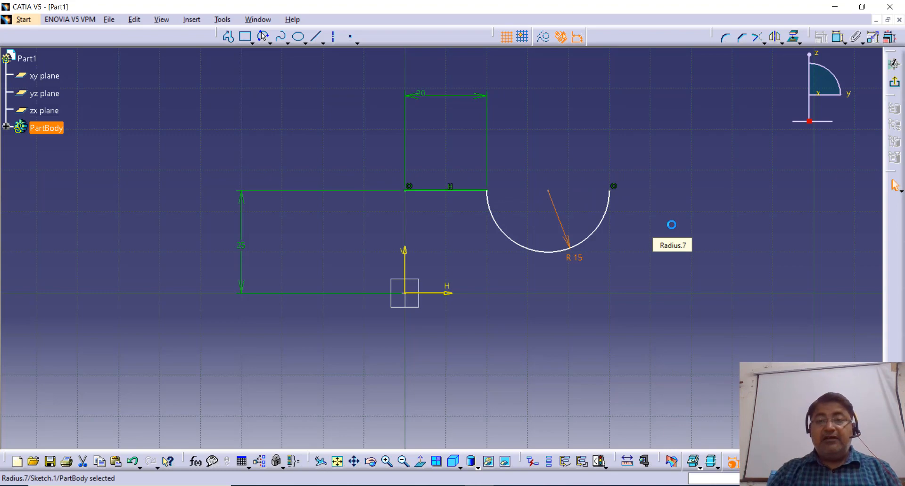
click(706, 307)
Sketch a stepped profile from the arc's free end: about 19 mm horizontally outward, down, outward, down again, and back inward along the base
middle_drag(531, 344, 382, 336)
click(229, 36)
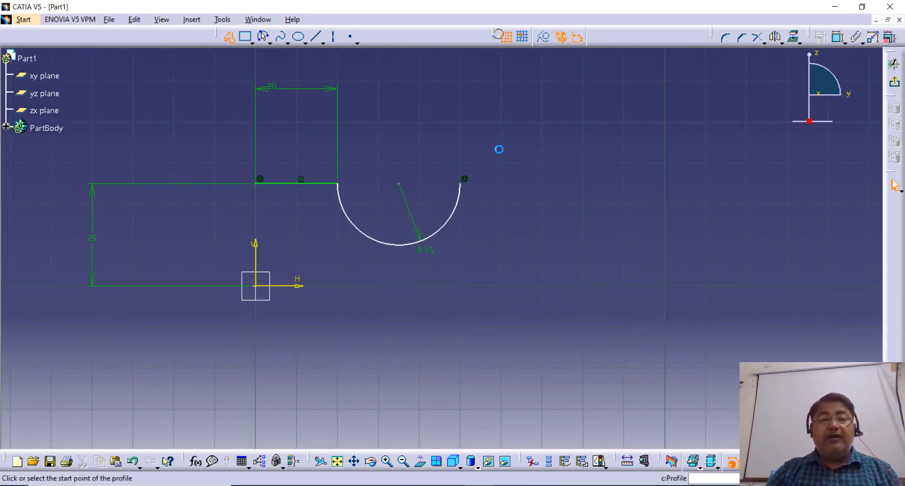
click(461, 184)
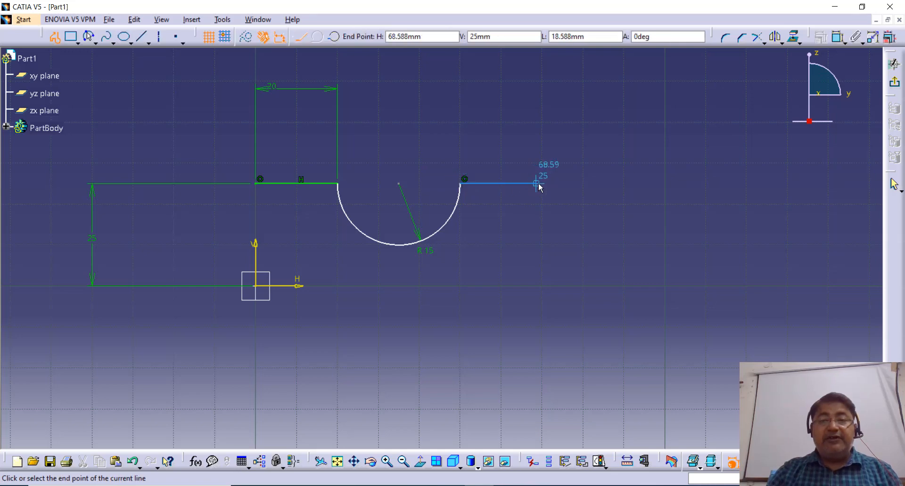
click(539, 184)
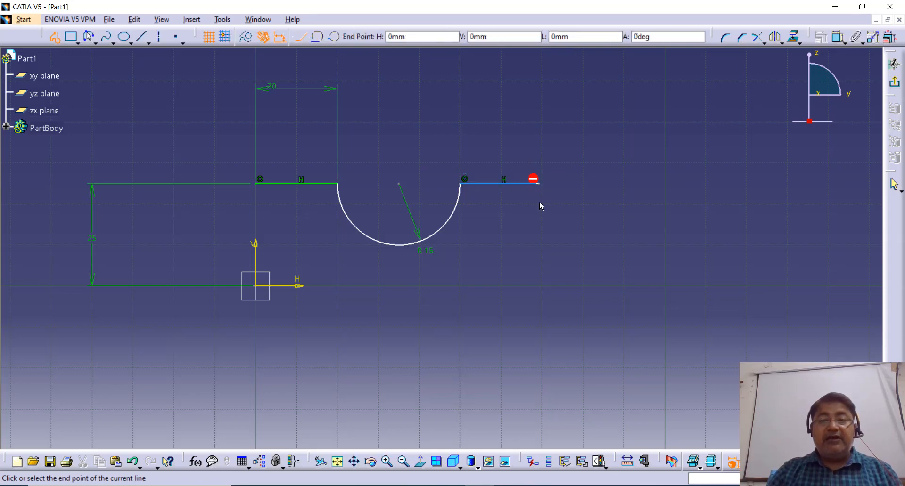
click(538, 257)
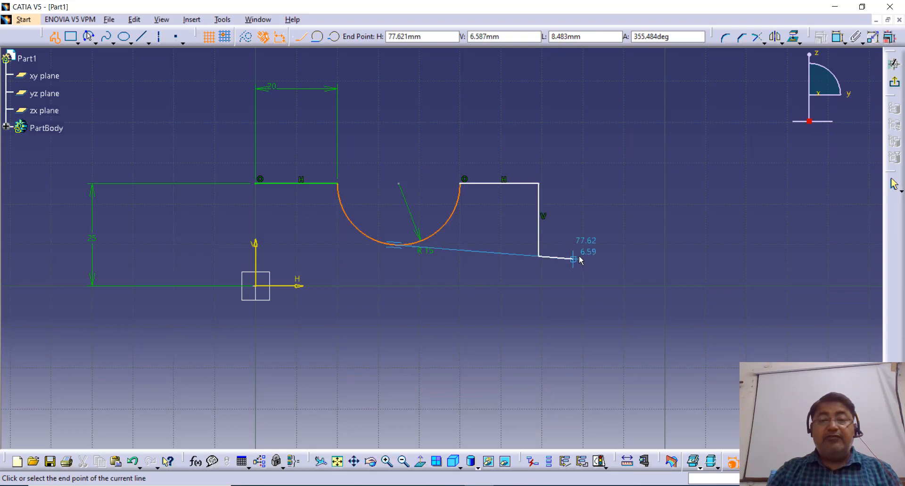
click(583, 256)
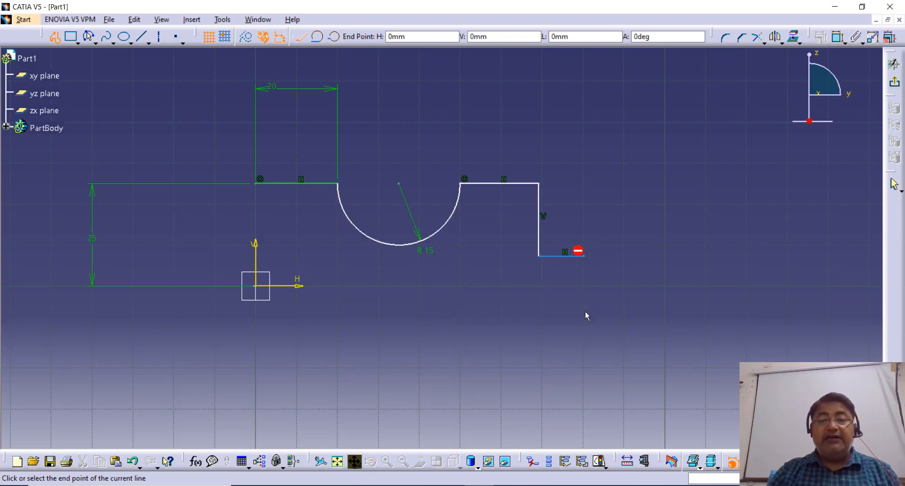
click(583, 360)
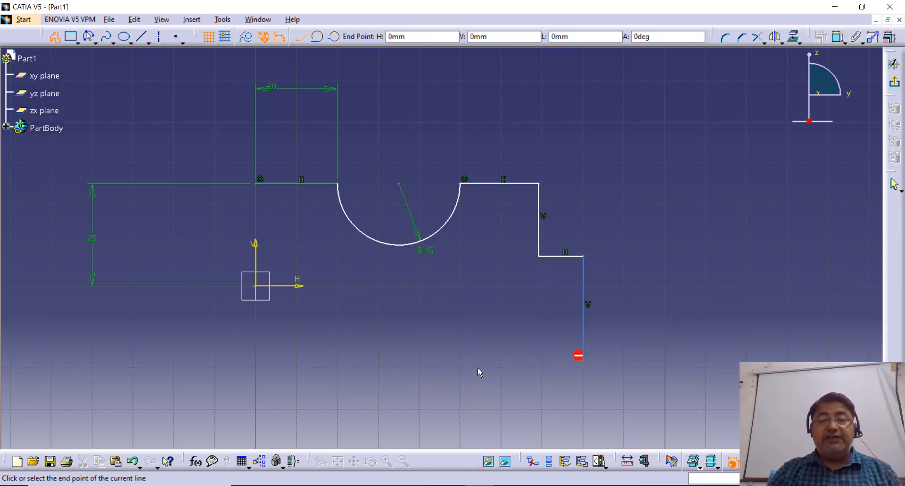
click(402, 360)
key(Escape)
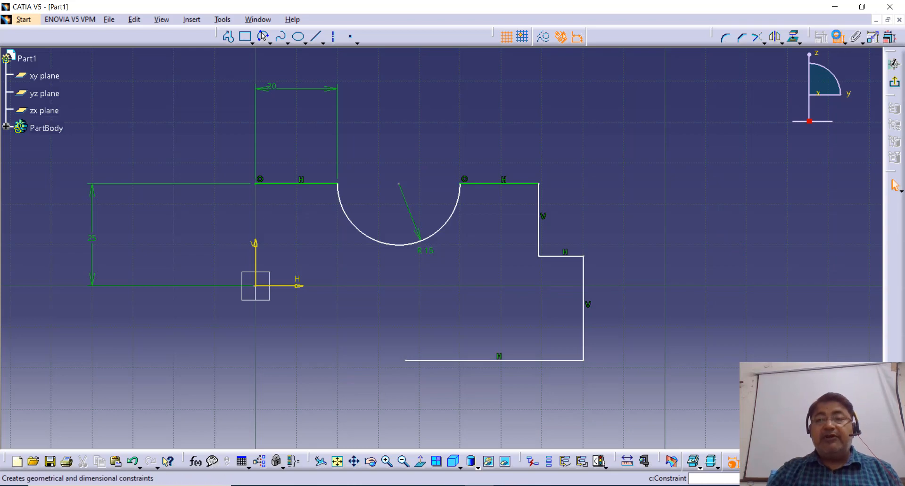
Dimension the horizontal distance from the arc's centre to the upper vertical line and set it to 35 mm
click(837, 38)
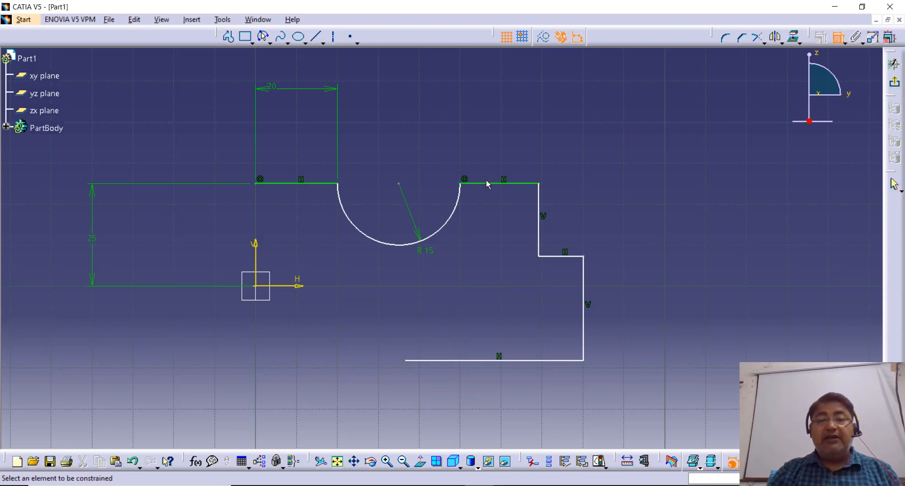
click(400, 183)
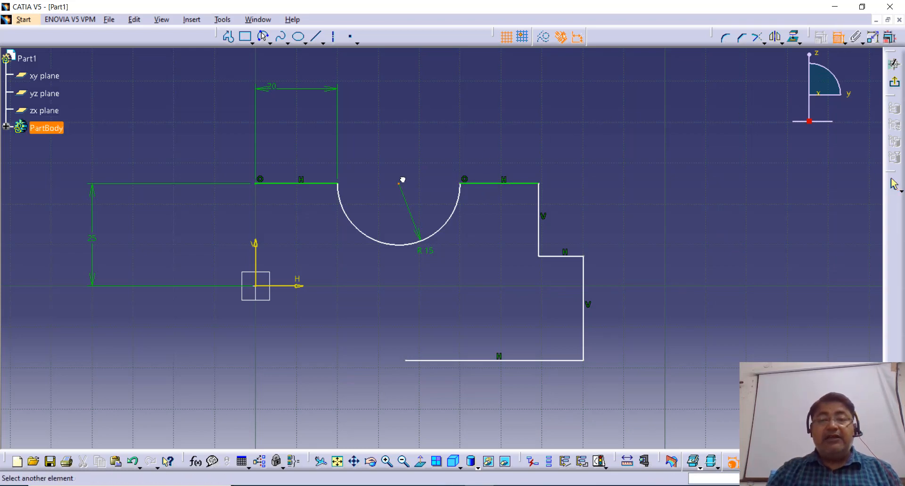
click(539, 198)
click(493, 136)
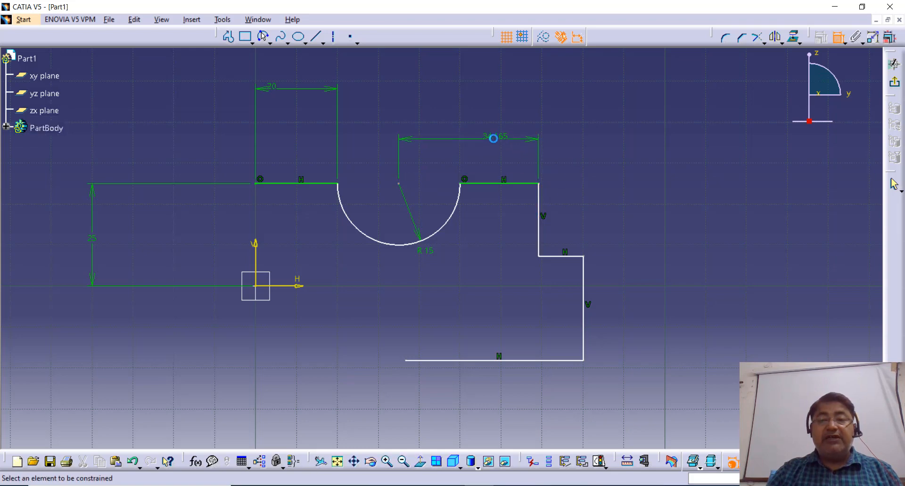
double_click(494, 137)
text(30)
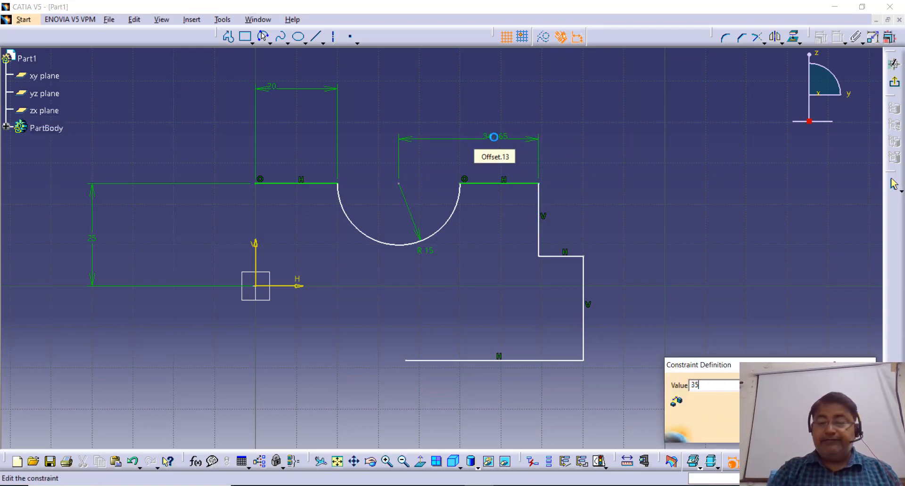
key(Return)
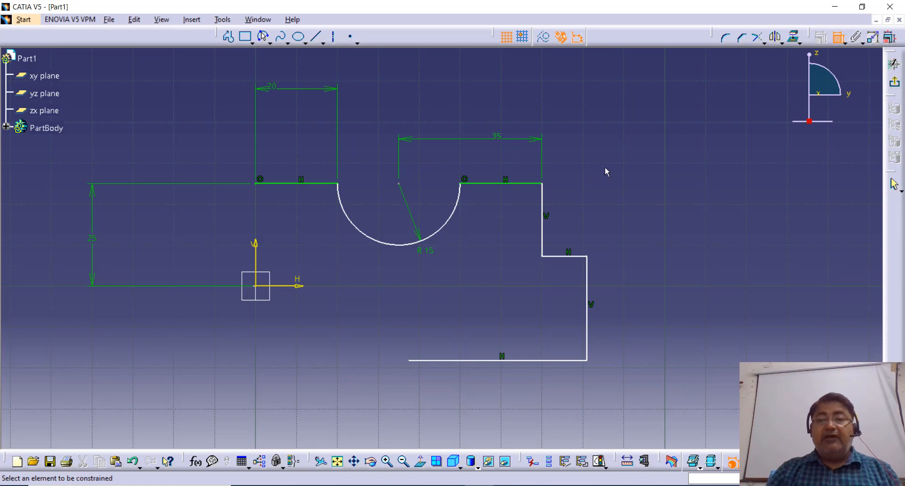
Dimension the upper vertical line's length and set it to 20 mm
click(543, 231)
click(567, 206)
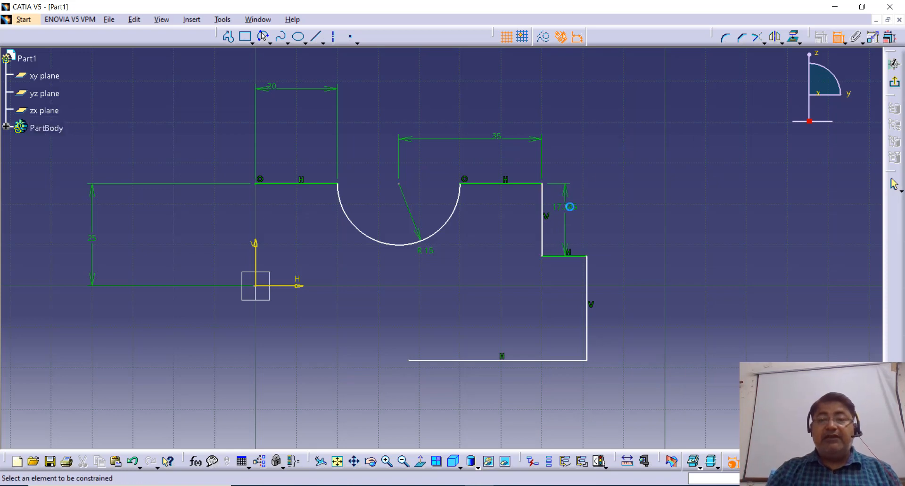
double_click(570, 207)
text(20)
key(Return)
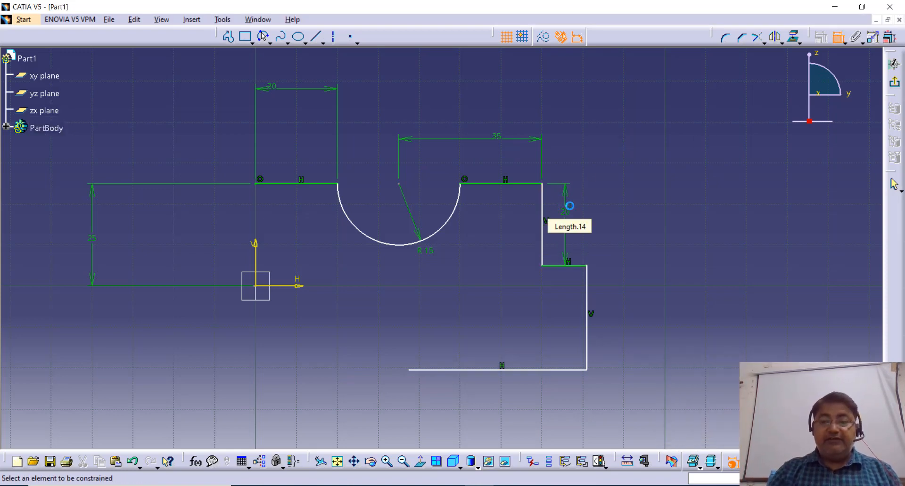
Dimension the length of the short horizontal step line and set it to 20 mm
click(577, 267)
click(575, 234)
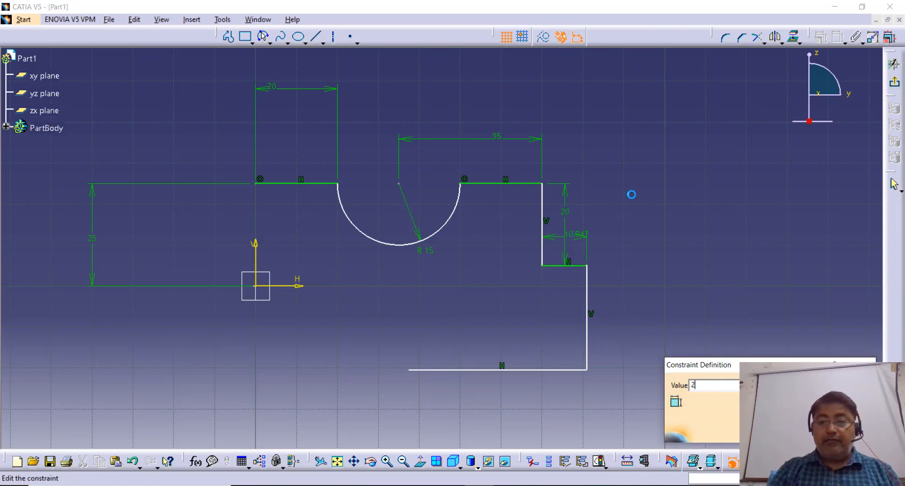
text(20mm)
key(Return)
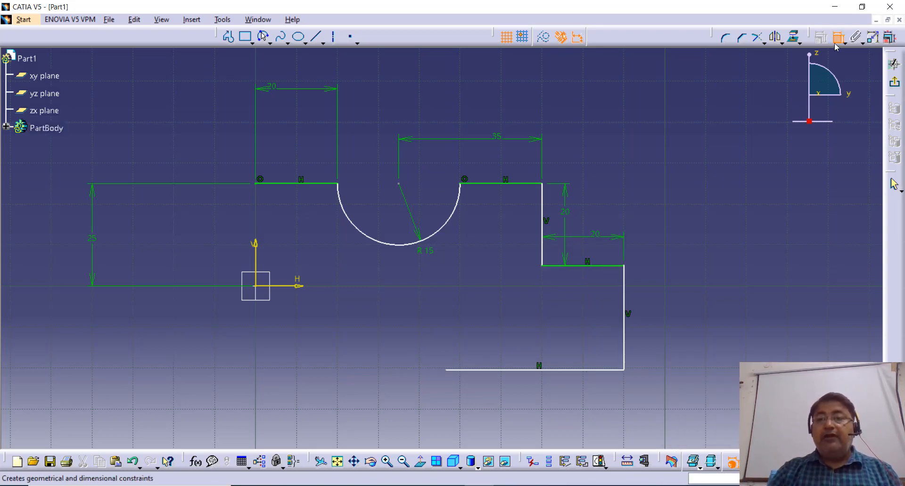
Dimension the lower vertical line's length and set it to 30 mm
click(625, 314)
click(649, 323)
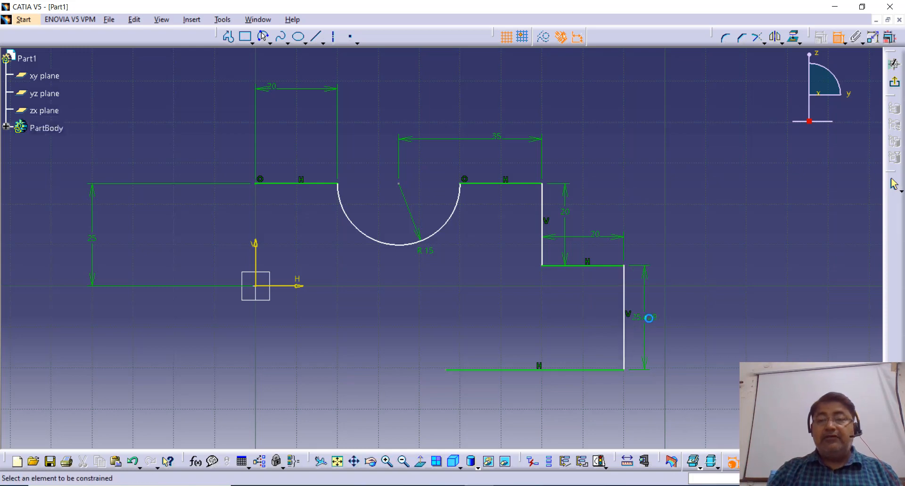
double_click(651, 321)
text(30)
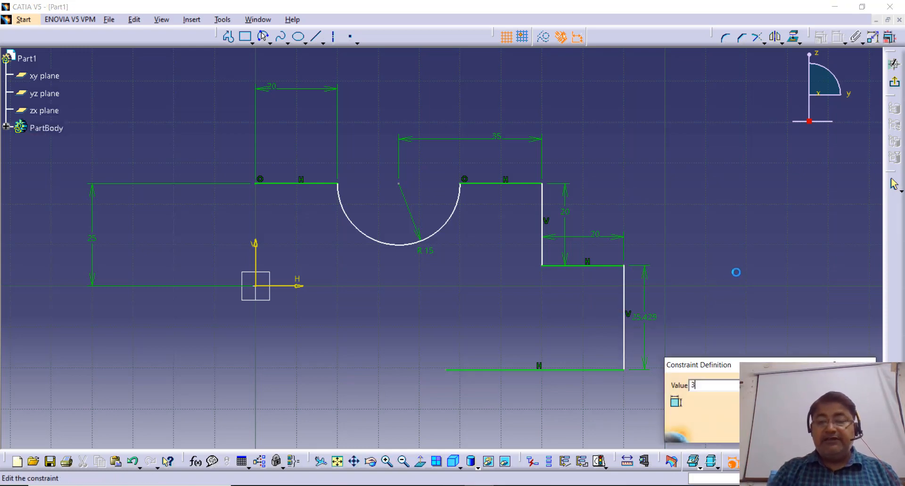
key(Return)
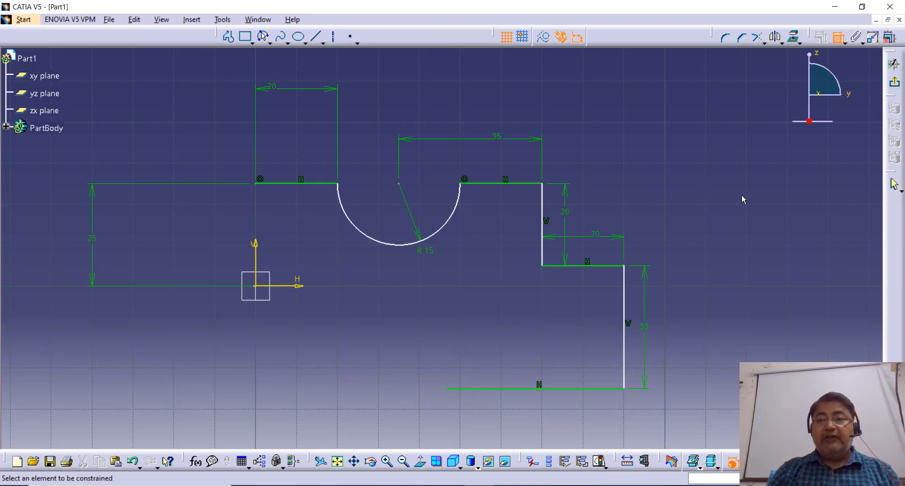
Dimension the length of the horizontal base line and set it to 45 mm
click(516, 389)
click(513, 362)
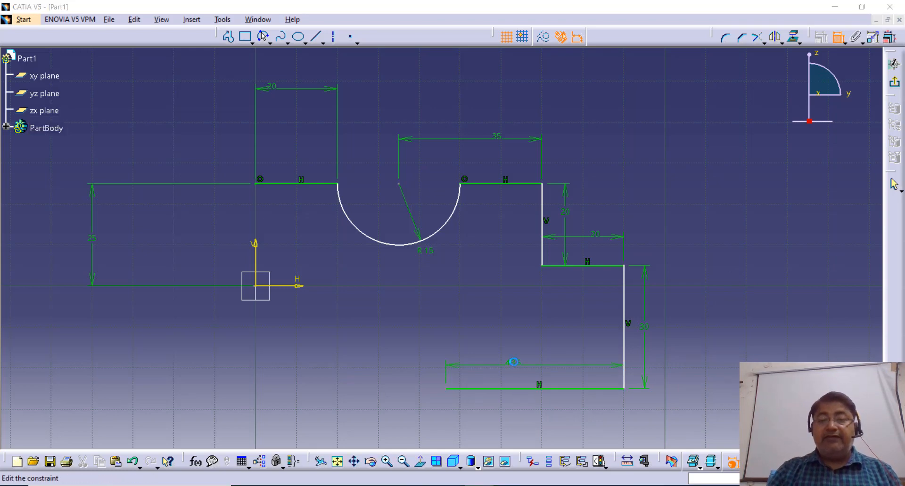
double_click(513, 363)
text(45)
key(Return)
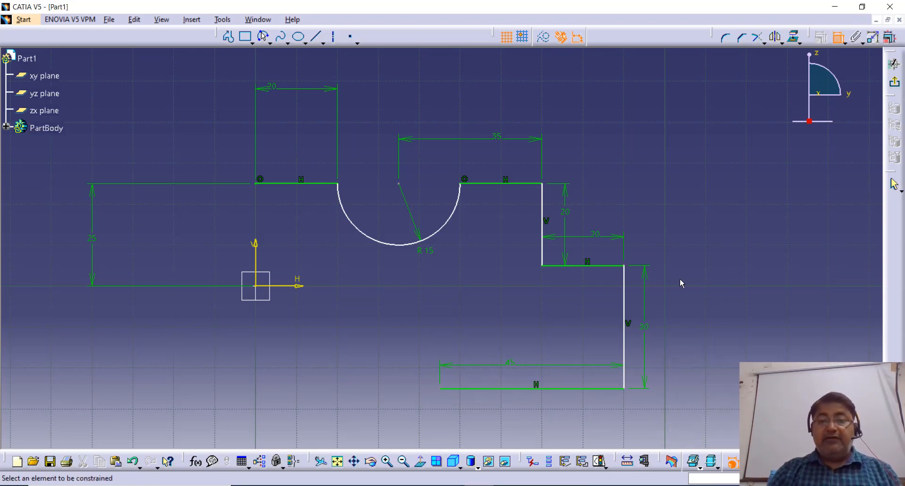
Extend the profile from the base line's free end with an upward, outward slanted line about 12 mm long and a horizontal line ending on the vertical axis
middle_drag(680, 278, 726, 206)
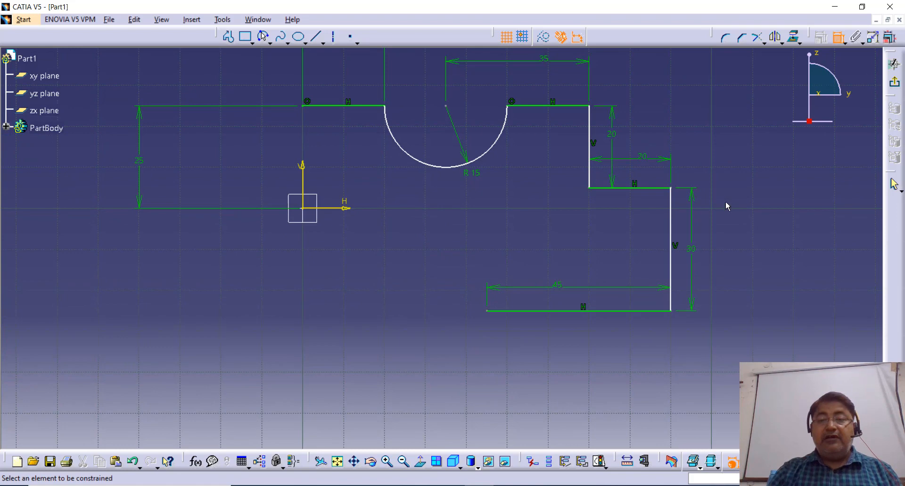
click(228, 36)
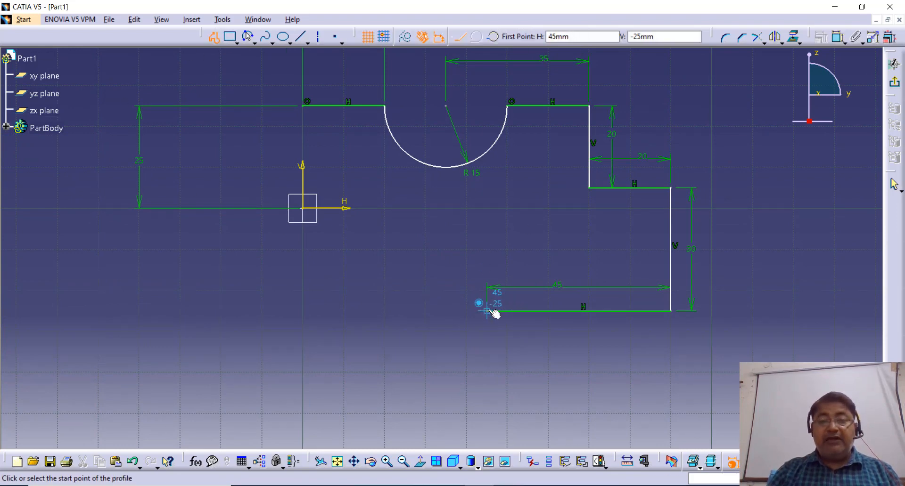
click(490, 312)
click(522, 277)
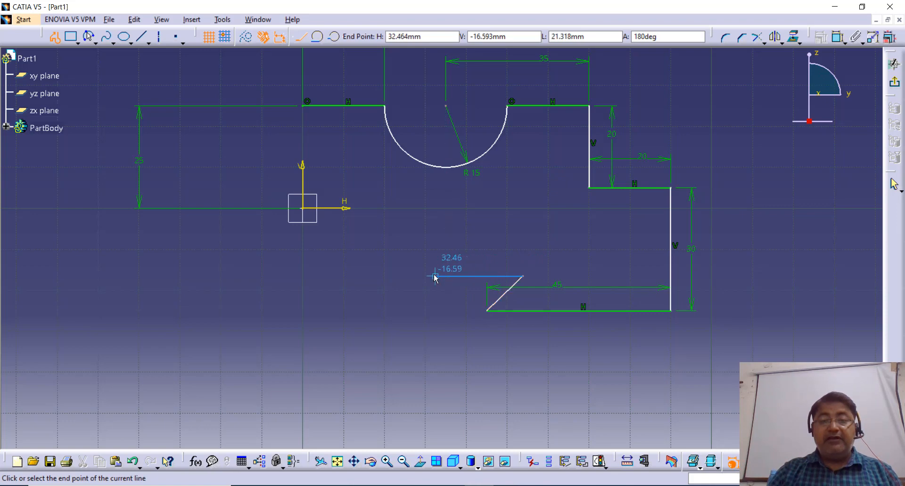
click(434, 277)
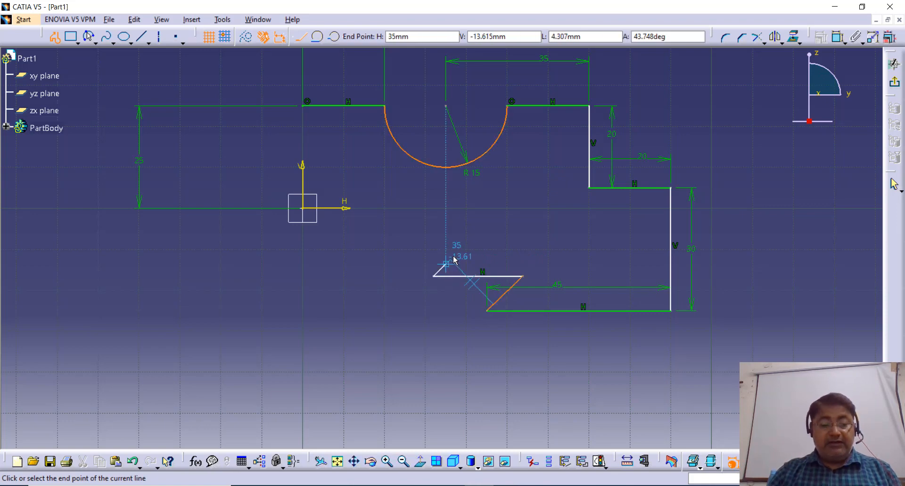
key(ctrl+z)
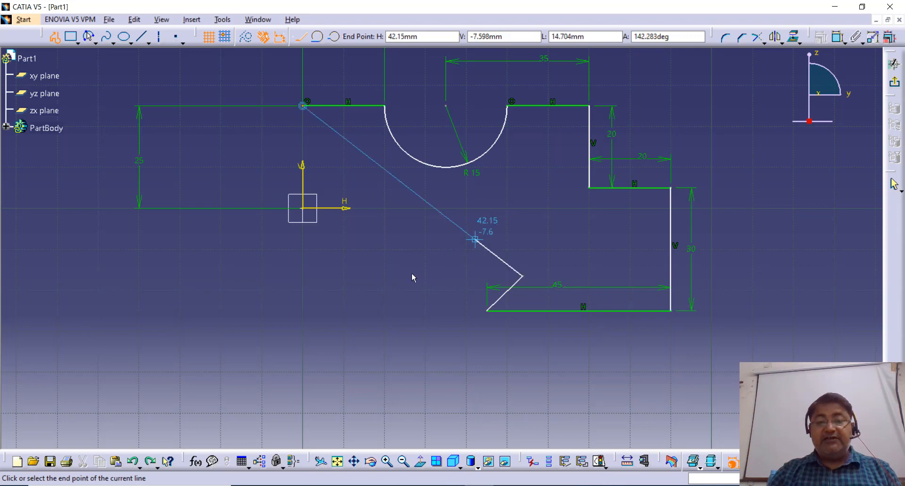
click(302, 277)
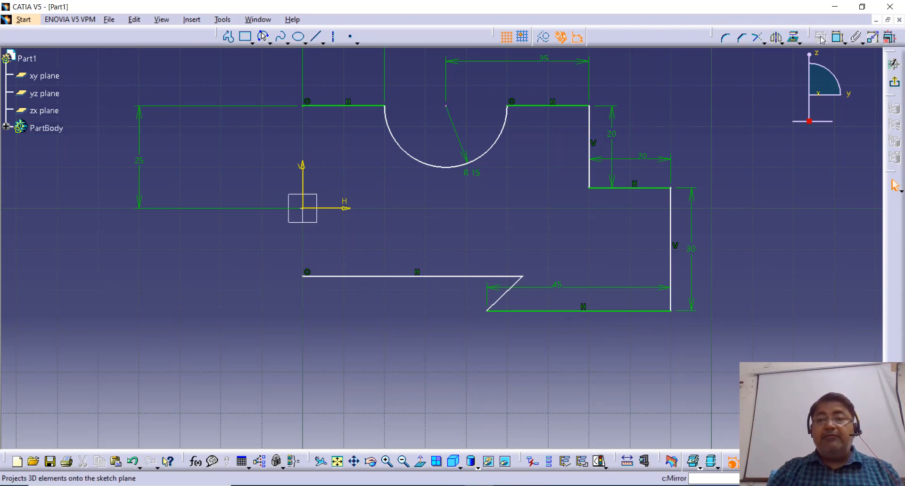
Dimension the horizontal distance between the slanted line's two endpoints and set it to 10 mm
click(837, 37)
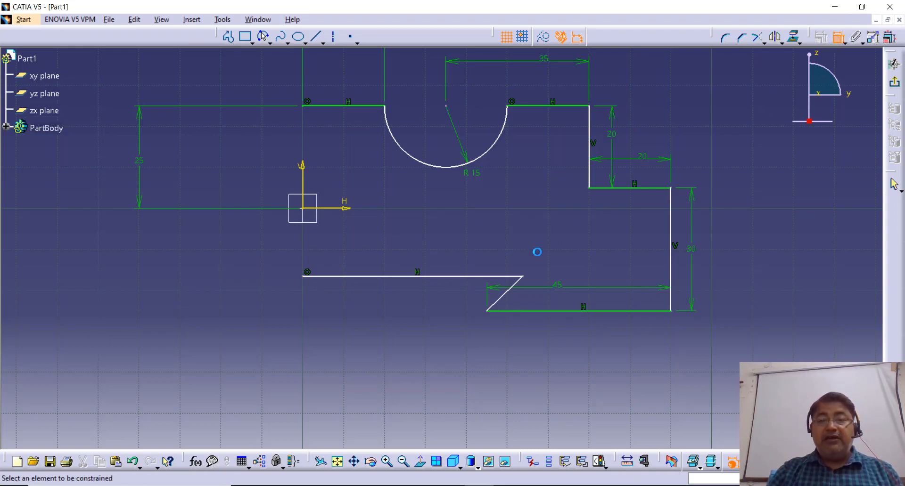
click(523, 276)
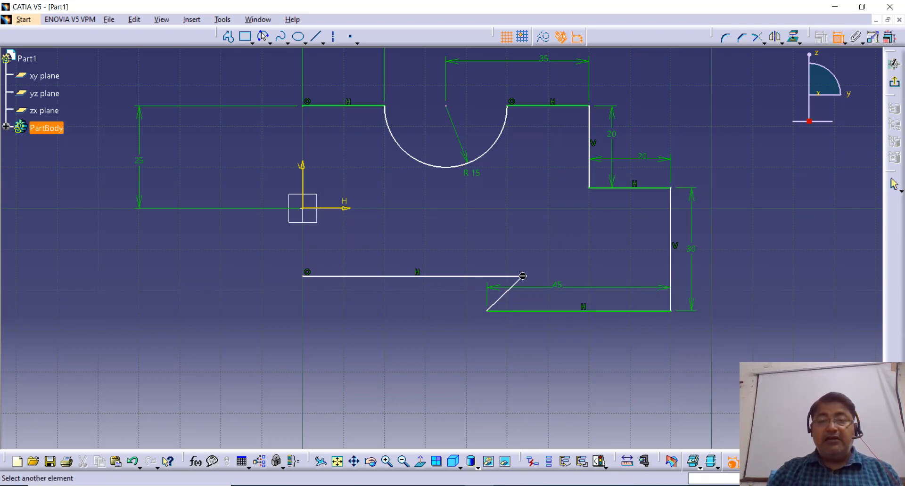
click(488, 311)
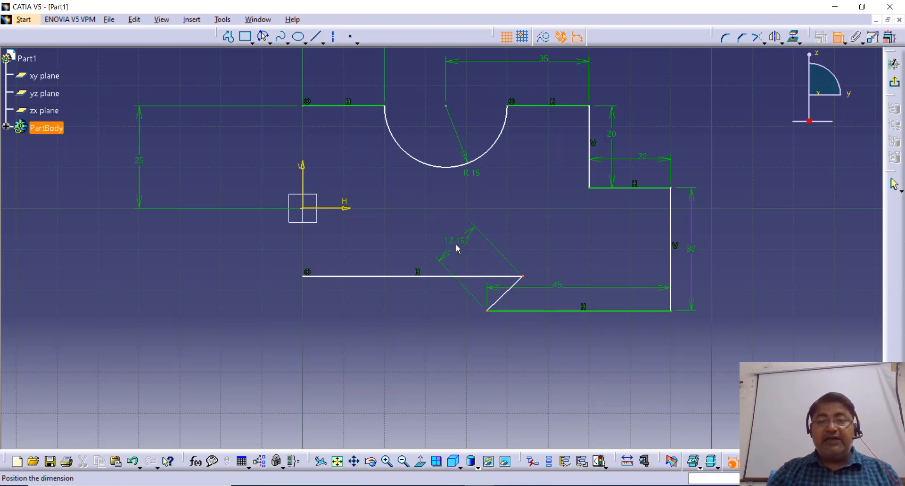
right_click(456, 244)
click(491, 277)
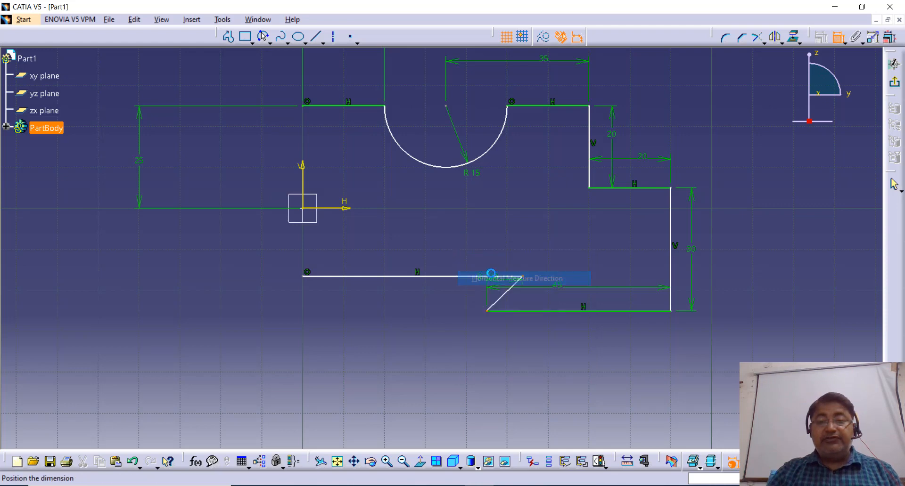
click(502, 253)
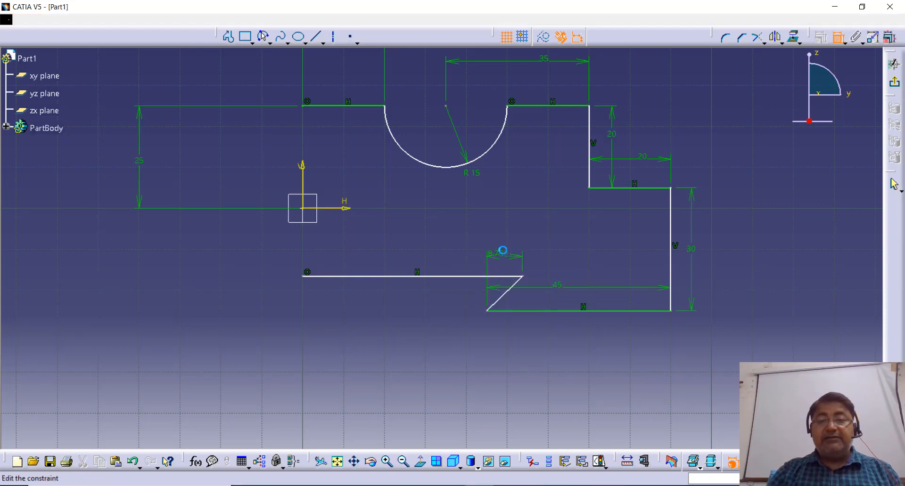
double_click(503, 251)
text(10)
key(Return)
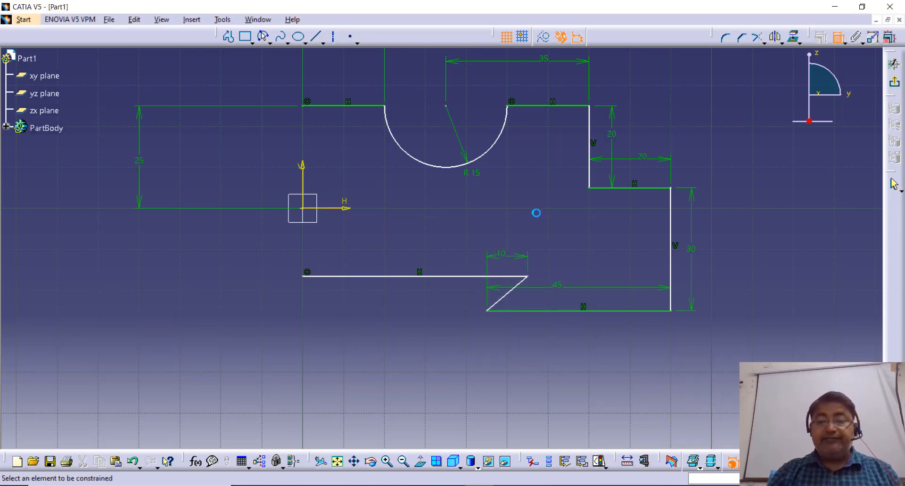
Dimension the vertical distance between the slanted line's upper endpoint and the base line and set it to 10 mm
click(529, 275)
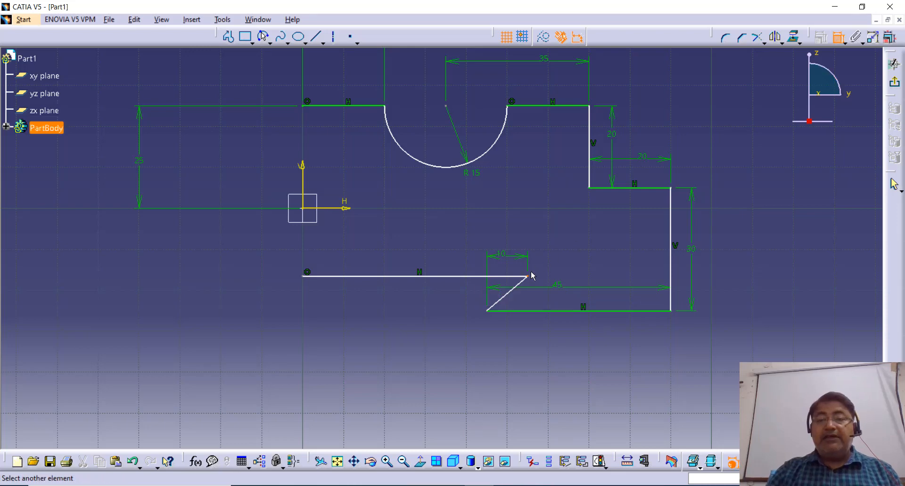
click(540, 311)
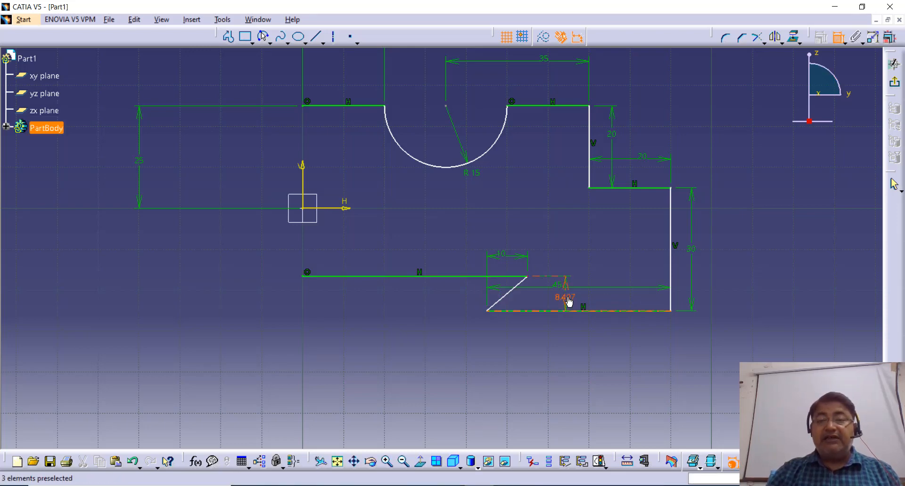
double_click(569, 302)
text(10)
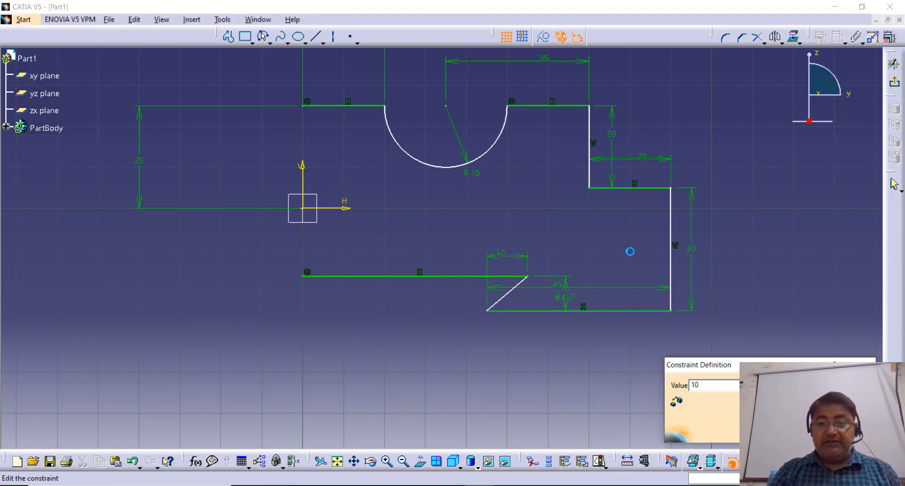
key(Return)
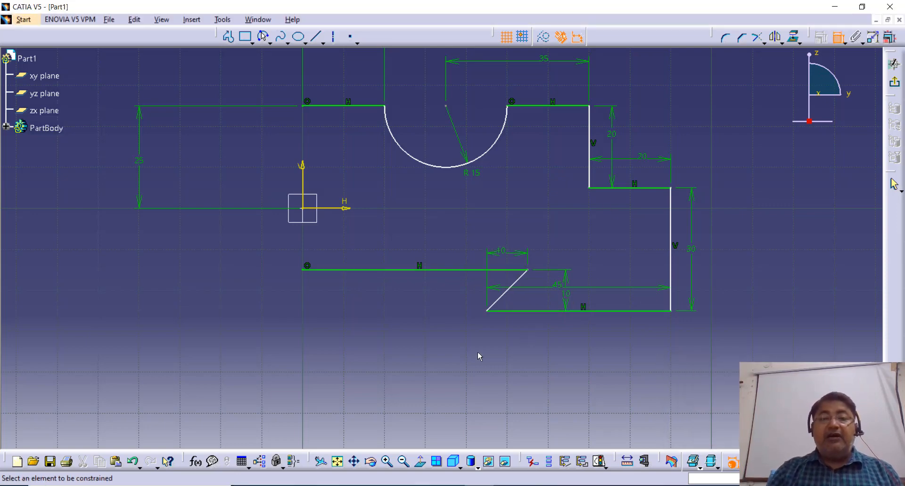
Mirror the entire half profile, including the upper and lower lines ending on the vertical axis, about that axis and exit the sketch
mouse_move(447, 310)
middle_down()
mouse_move(461, 331)
mouse_move(483, 338)
middle_up()
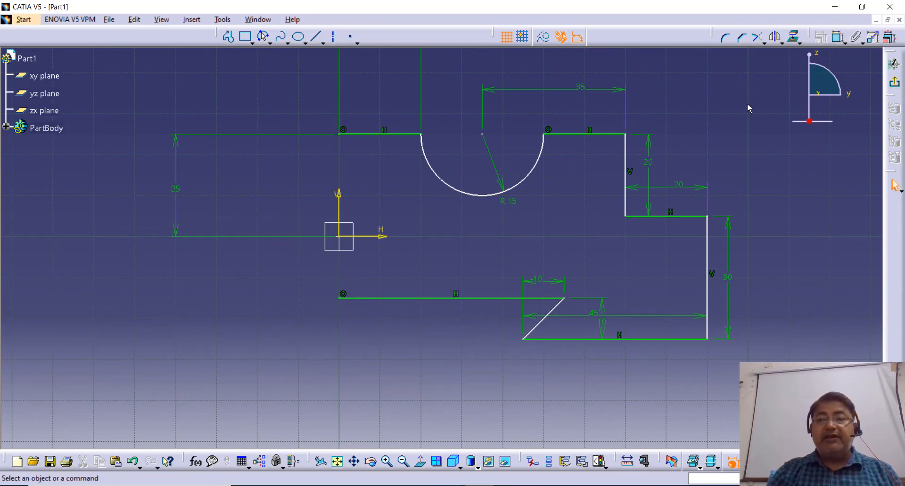
mouse_move(748, 83)
mouse_down()
mouse_move(730, 264)
mouse_move(455, 394)
mouse_move(368, 397)
mouse_up()
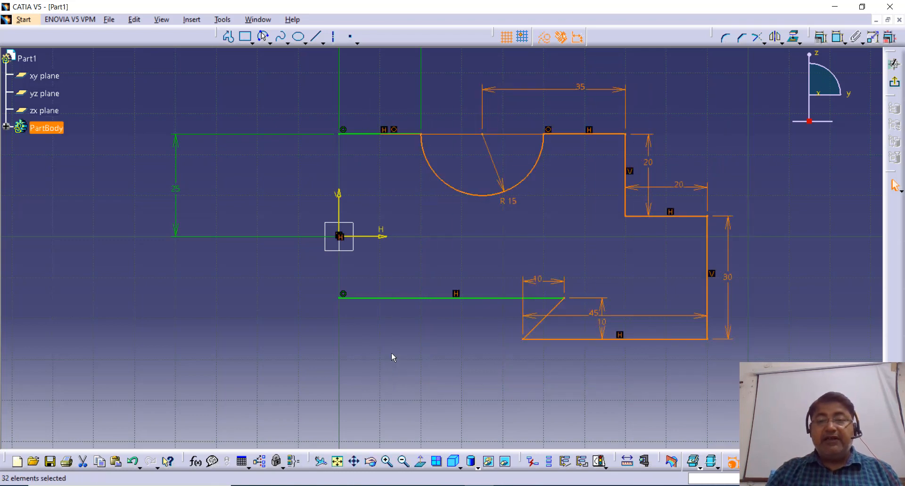
ctrl+click(403, 299)
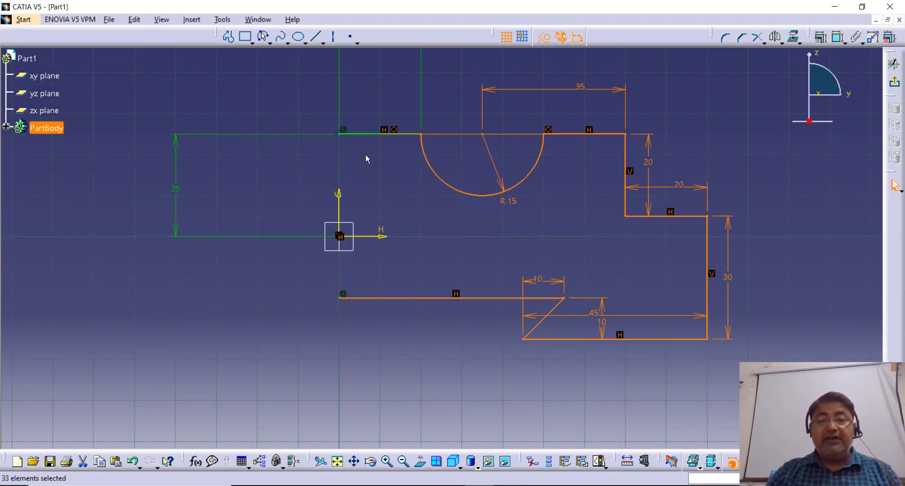
ctrl+click(383, 135)
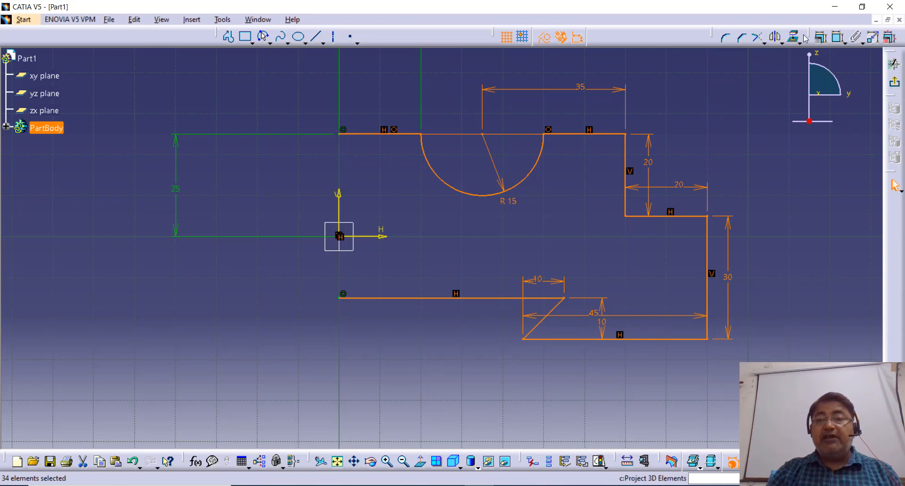
click(776, 37)
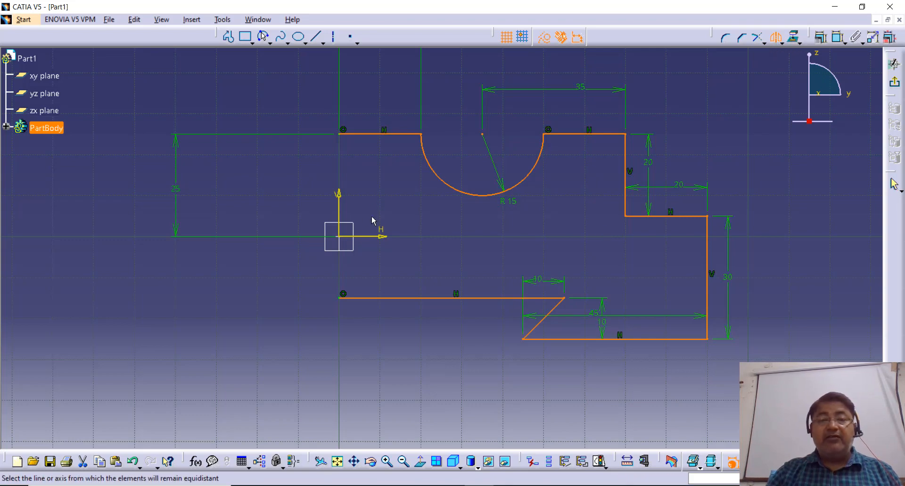
click(340, 207)
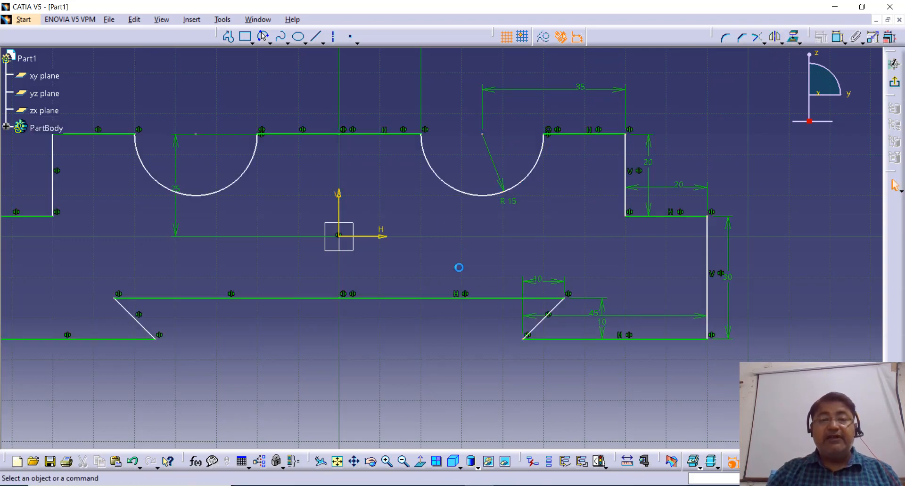
middle_drag(459, 267, 537, 276)
click(889, 84)
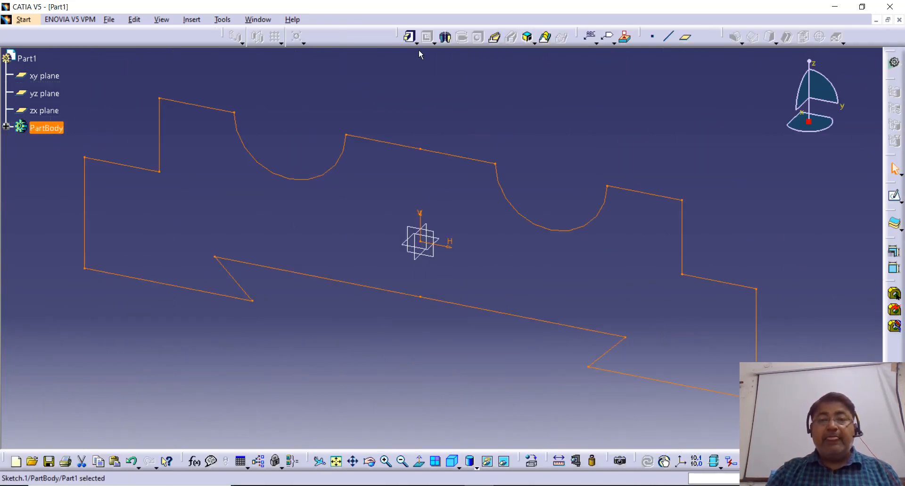
Extrude the profile as a pad with a 30 mm length and mirrored extent
click(409, 37)
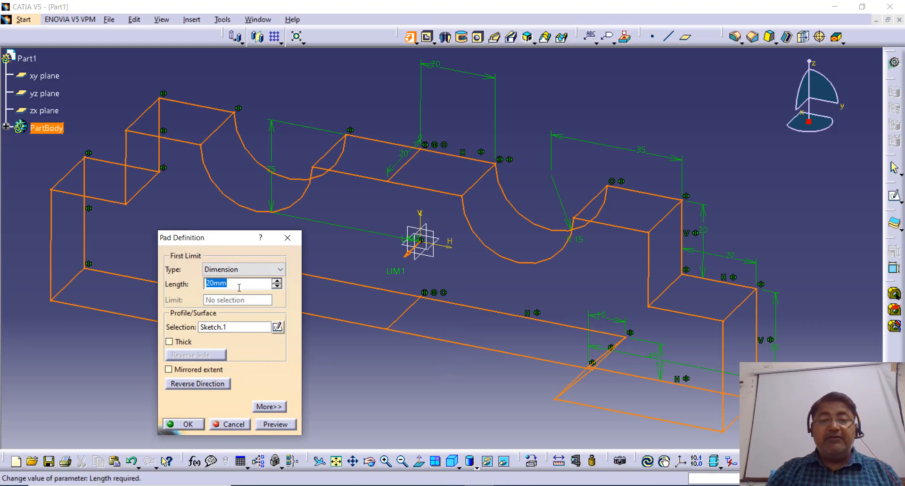
click(183, 372)
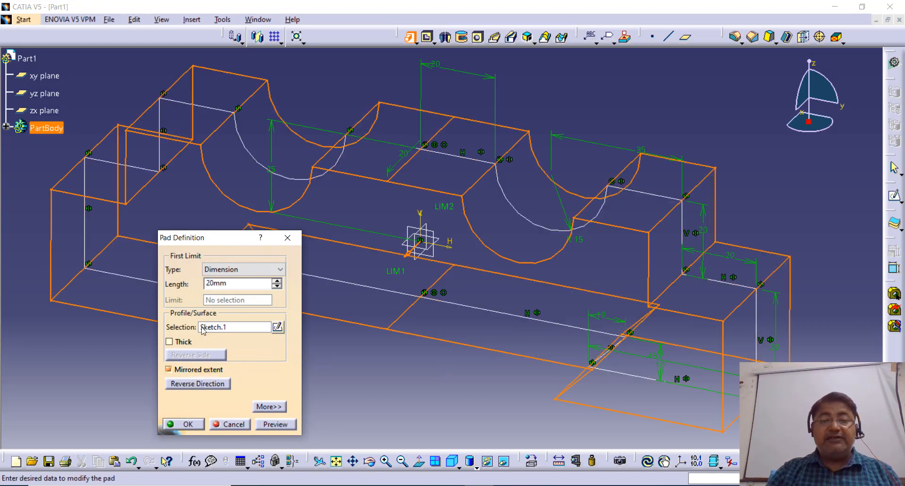
double_click(241, 283)
text(30)
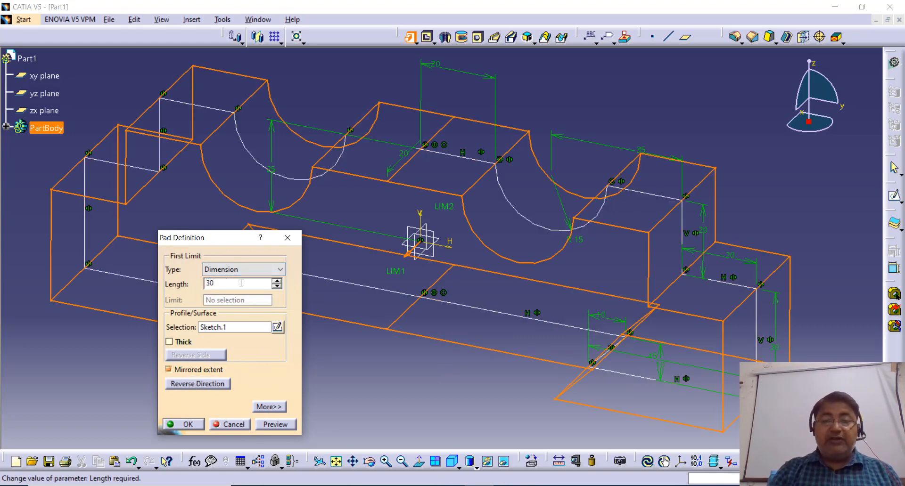
click(184, 425)
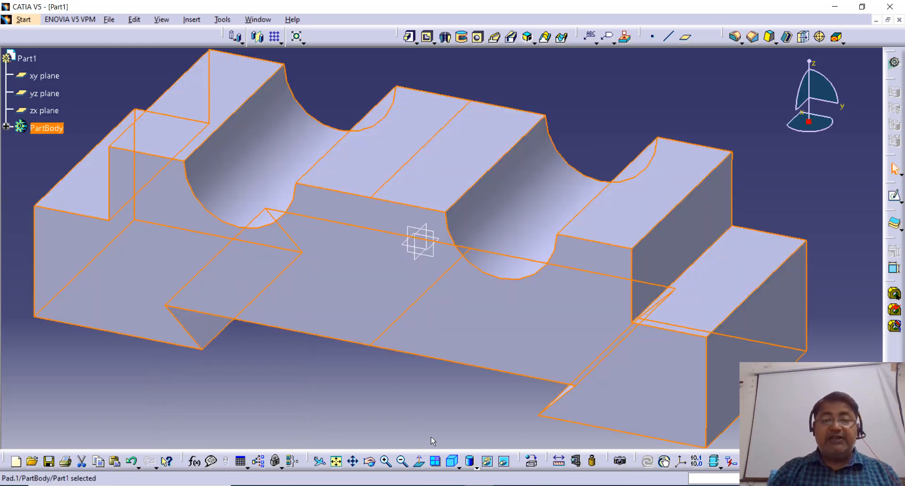
click(336, 462)
click(517, 126)
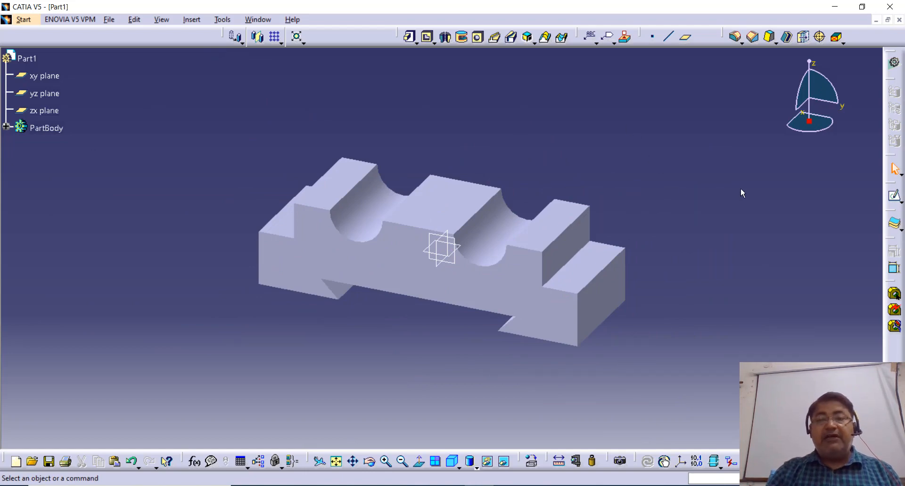
Start a sketch on the block's front face and project its uppermost horizontal edges and both semicircular recess edges into it
click(894, 196)
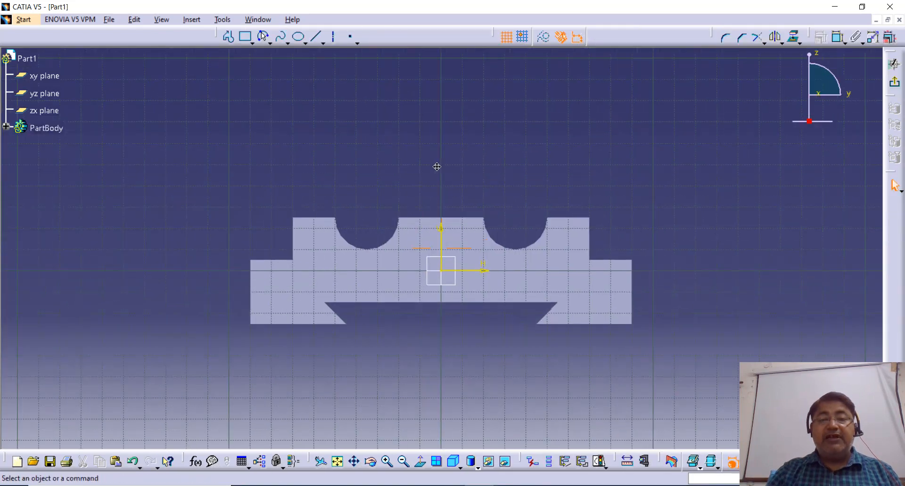
click(386, 462)
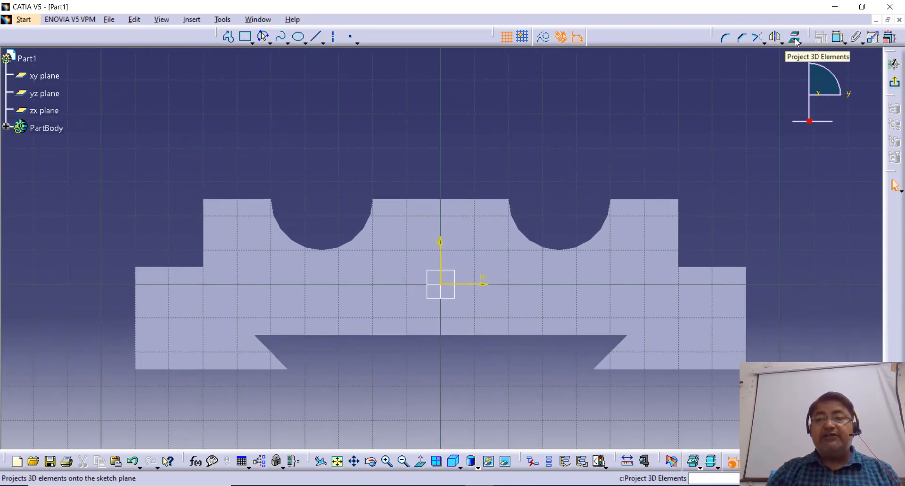
click(795, 38)
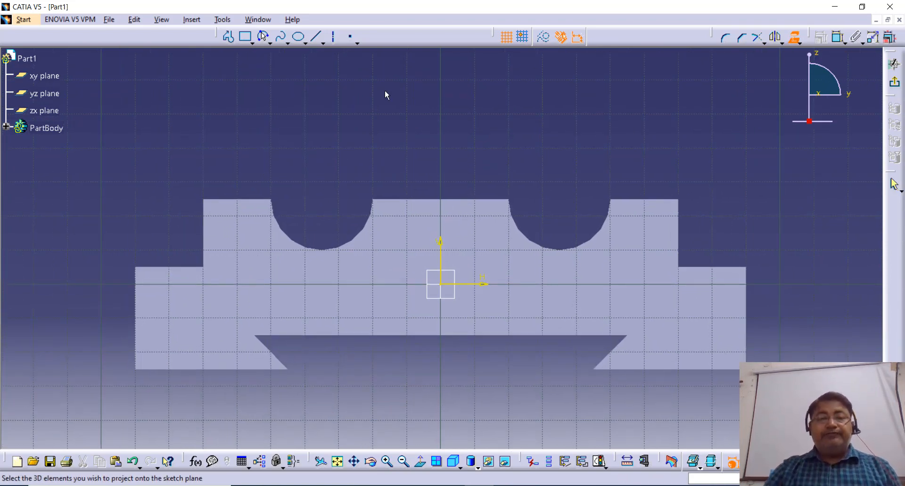
click(236, 199)
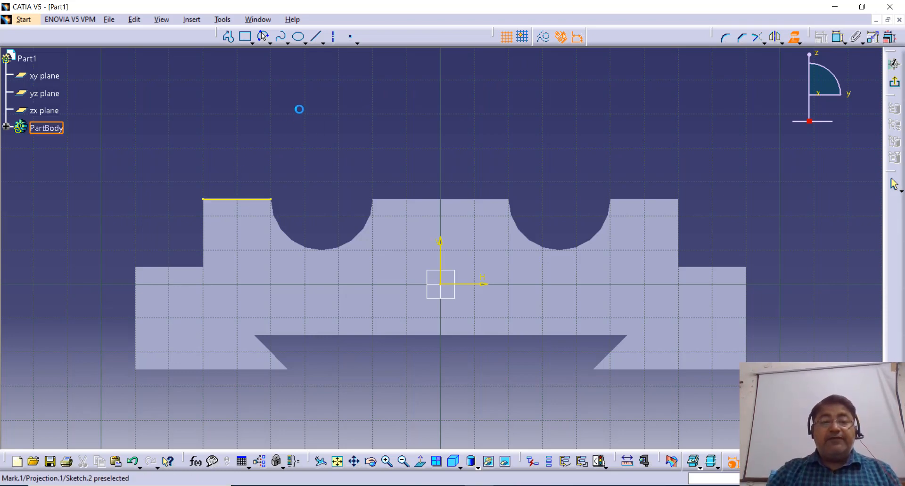
click(301, 247)
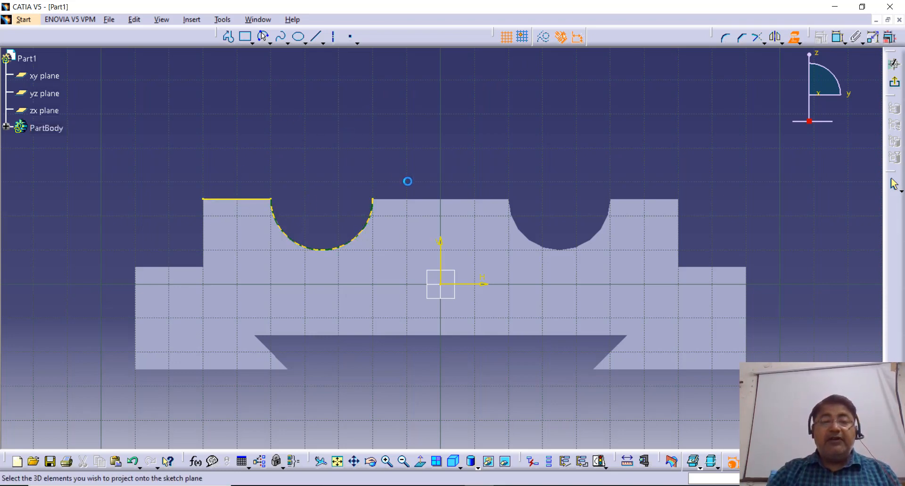
click(416, 200)
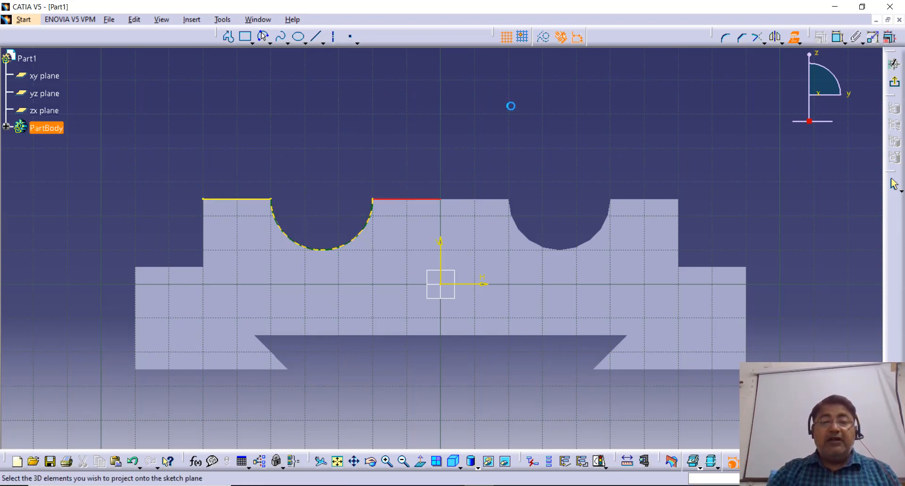
click(481, 199)
click(535, 244)
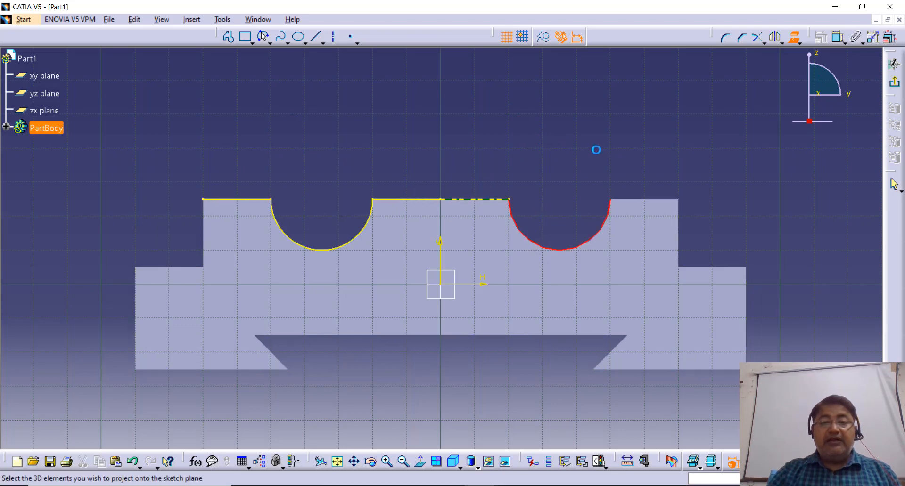
click(646, 200)
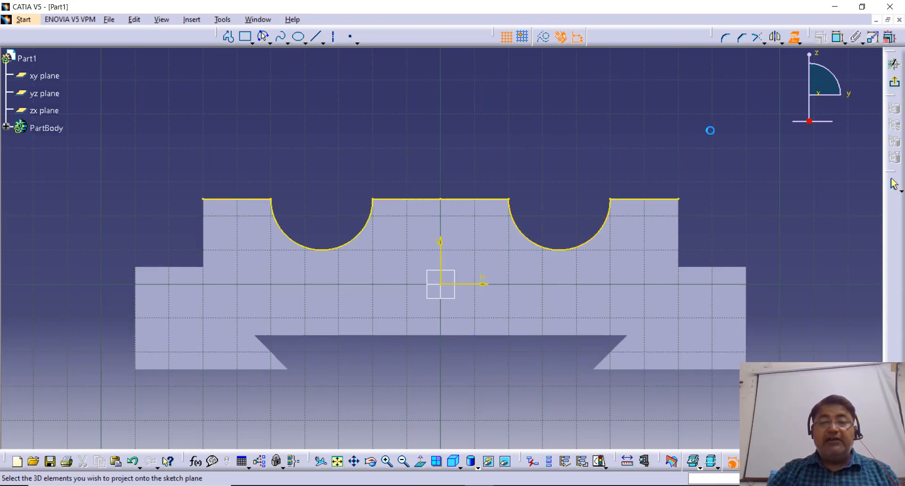
click(795, 38)
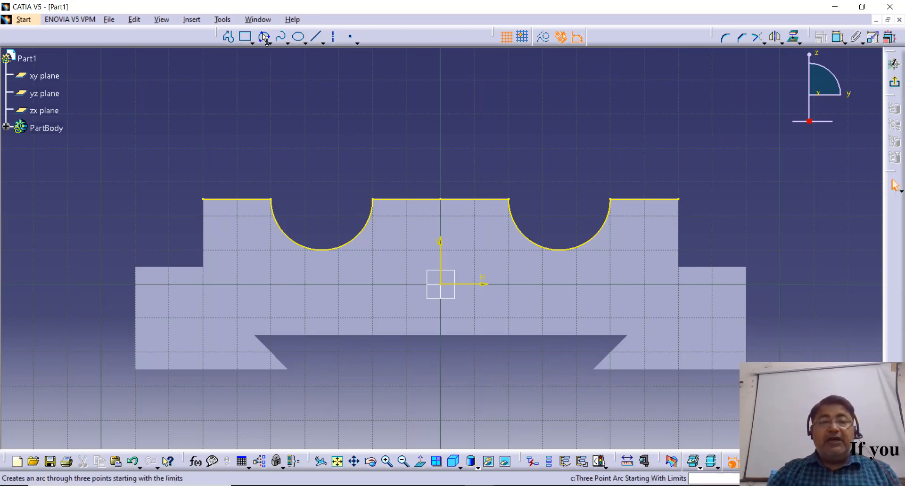
Draw a circle centred on each semicircular recess, about 47 mm in diameter on the left one and about 43 mm on the right one
click(267, 42)
click(277, 58)
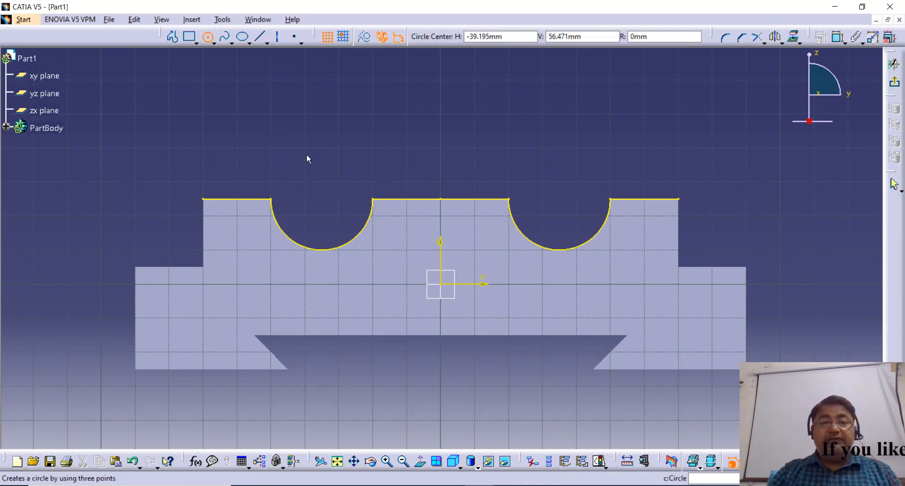
click(323, 199)
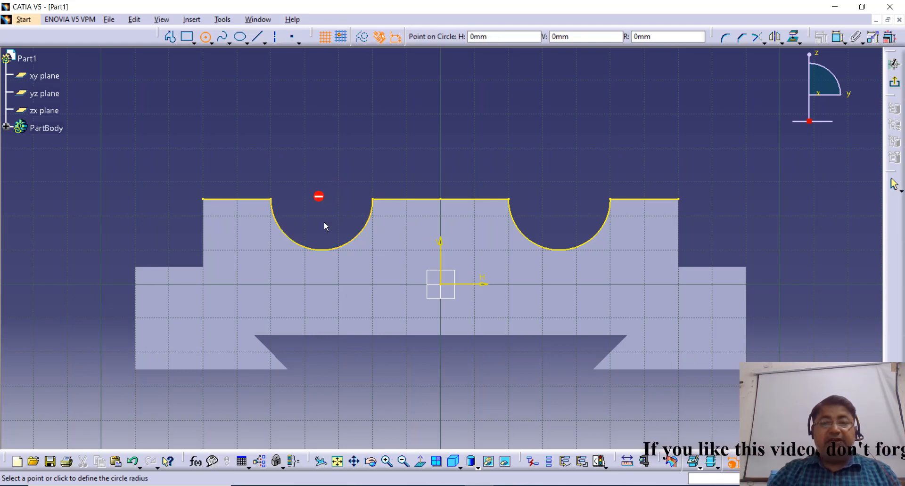
click(337, 279)
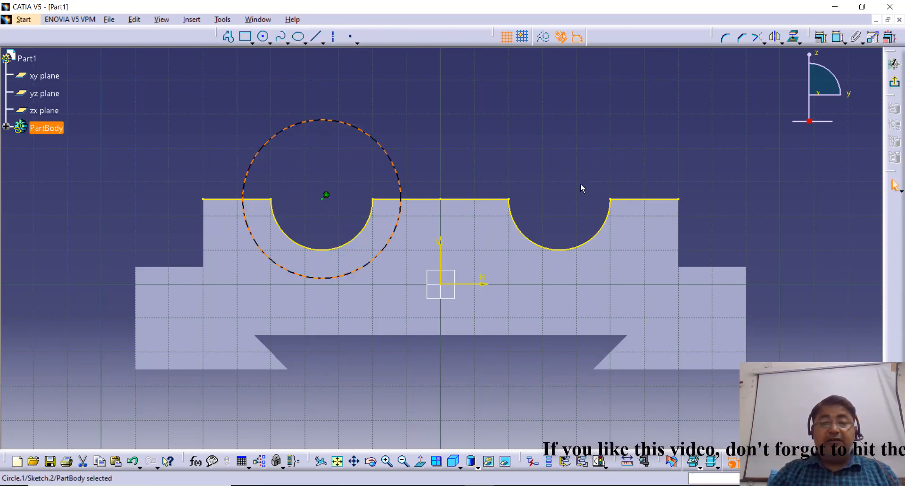
click(262, 37)
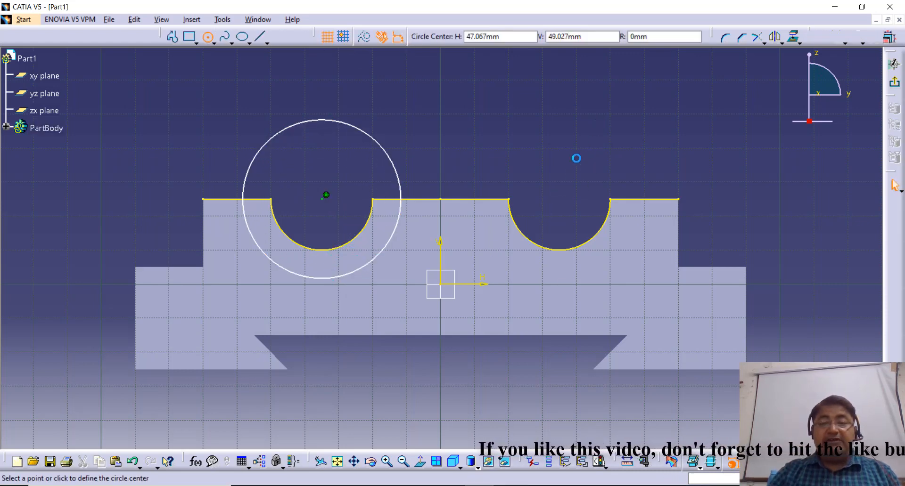
click(559, 199)
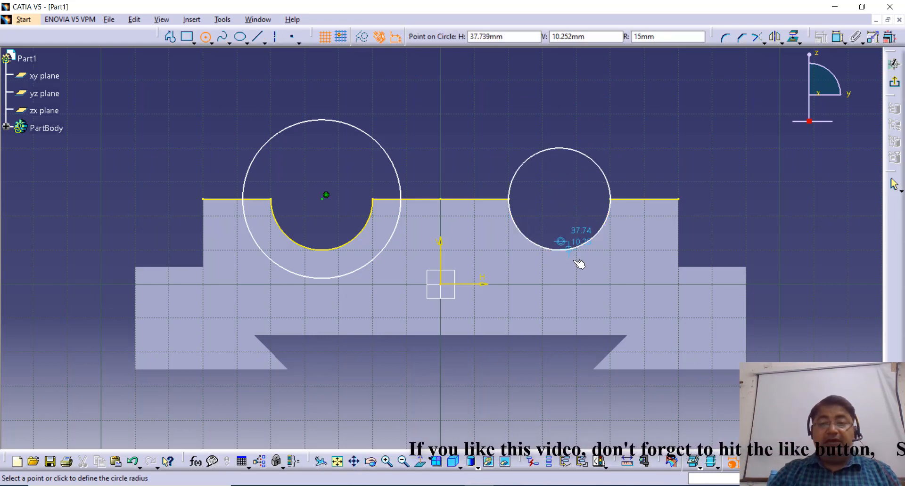
click(585, 272)
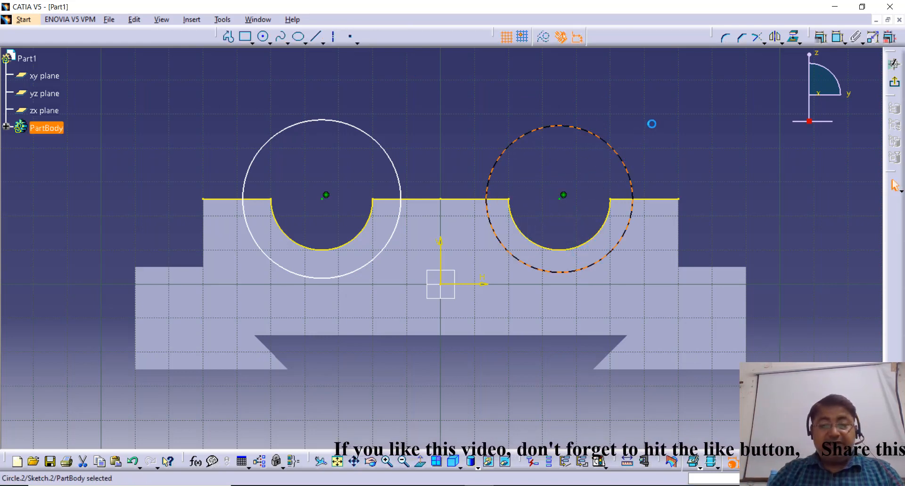
click(651, 124)
Dimension the diameters of the two circles around the recesses
click(837, 37)
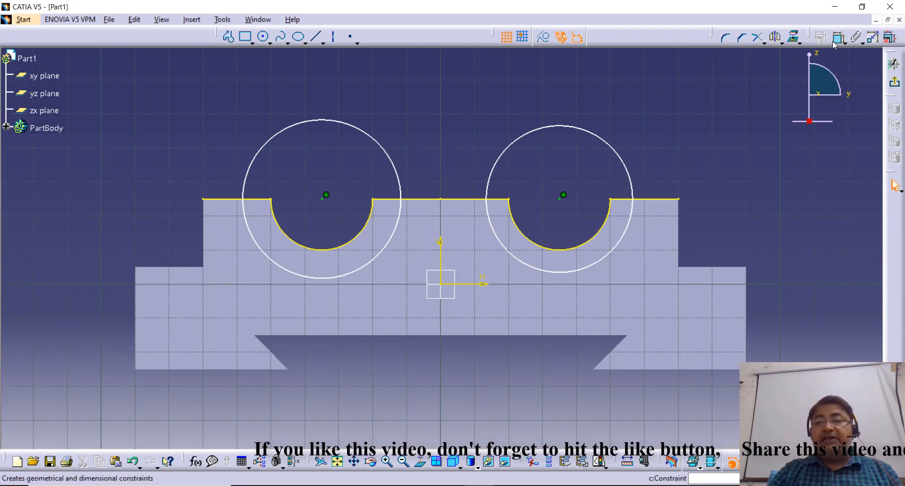
click(385, 155)
click(390, 85)
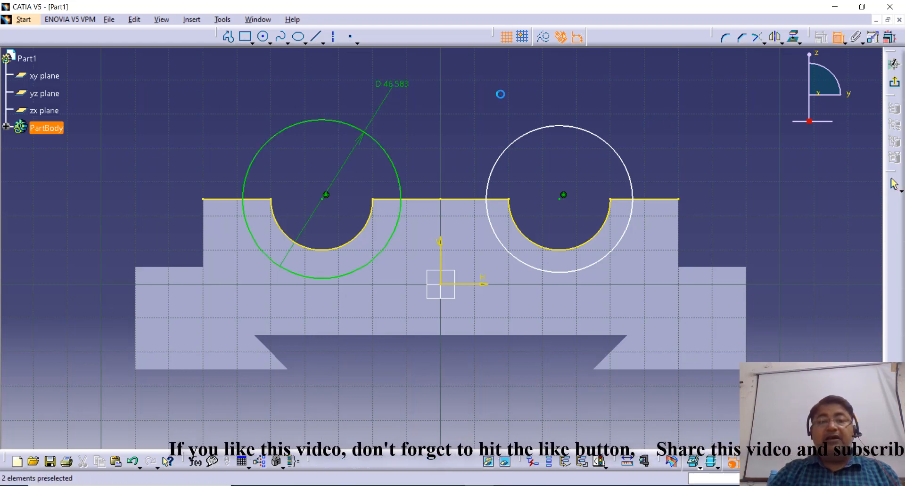
click(580, 131)
click(628, 99)
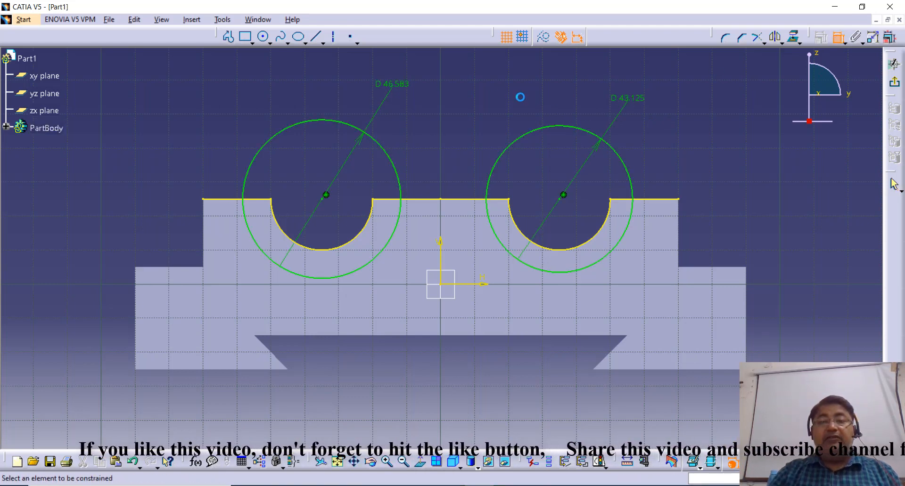
Set the diameters of both circles around the recesses to 50 mm
double_click(410, 85)
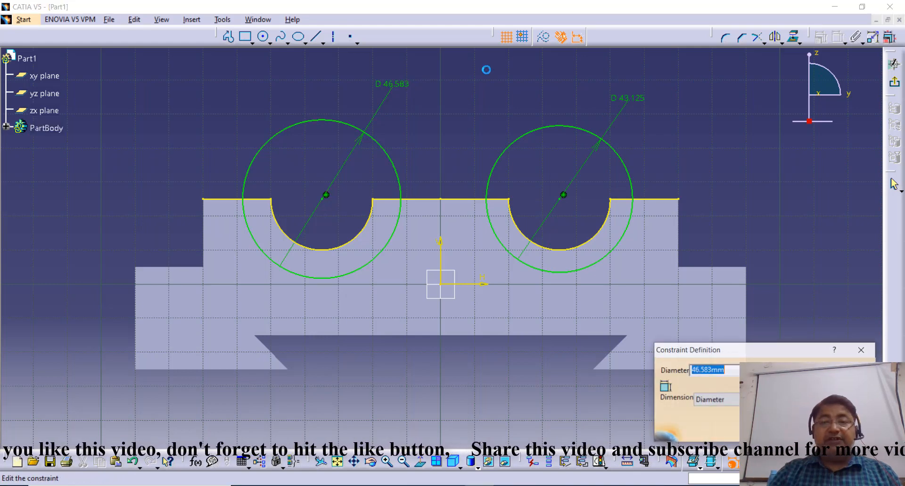
text(50)
key(Return)
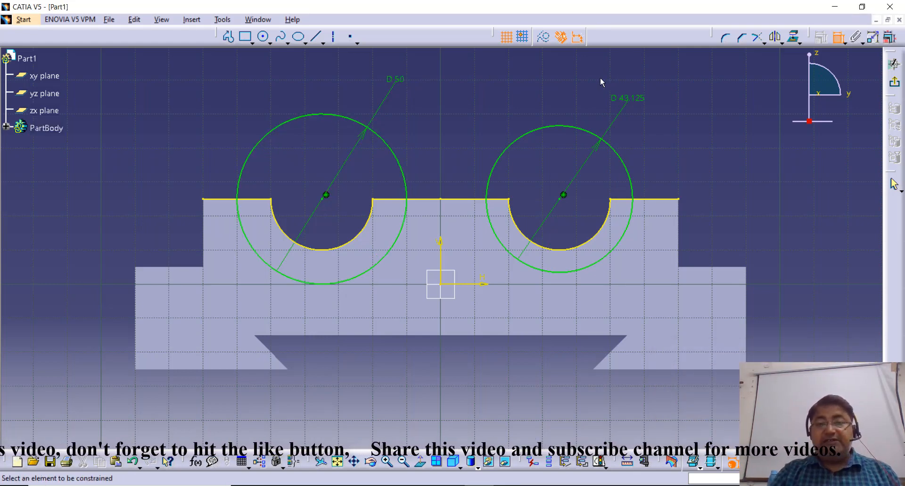
double_click(635, 100)
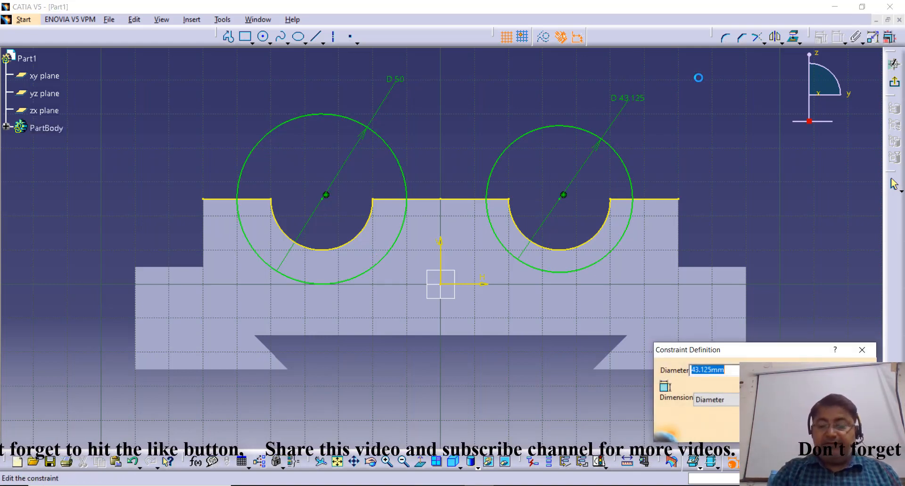
text(5)
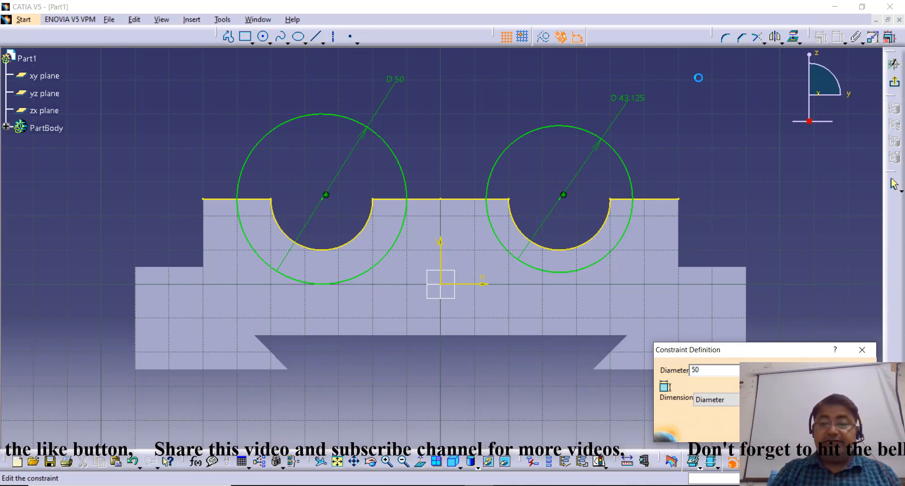
text(0)
key(Return)
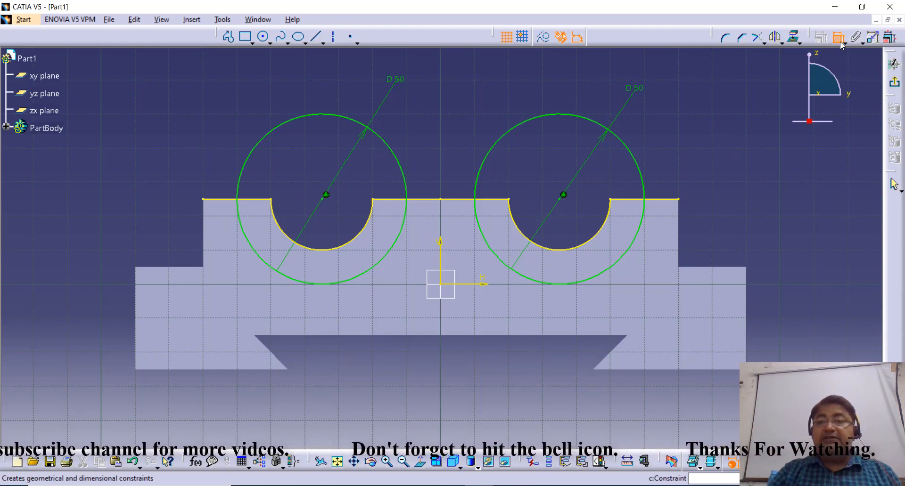
Quick-trim the upper halves of both 50 mm circles and the projected edge portions outside the circles
click(763, 45)
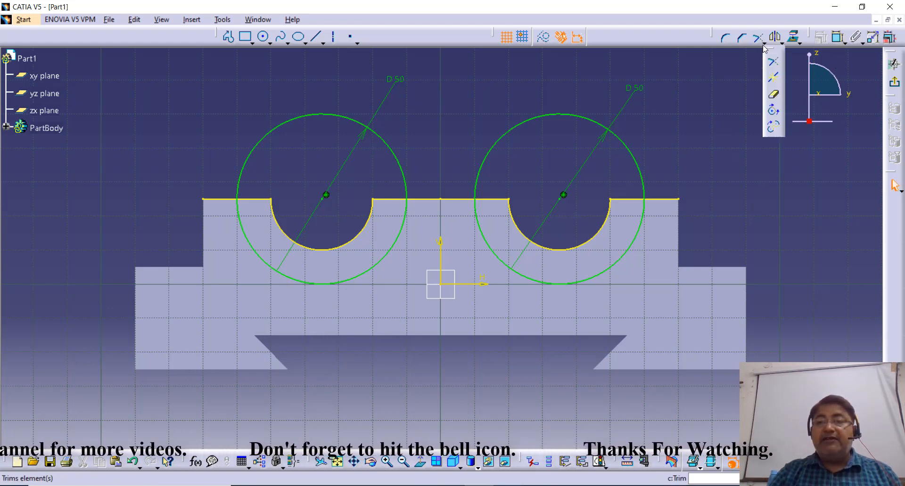
click(773, 90)
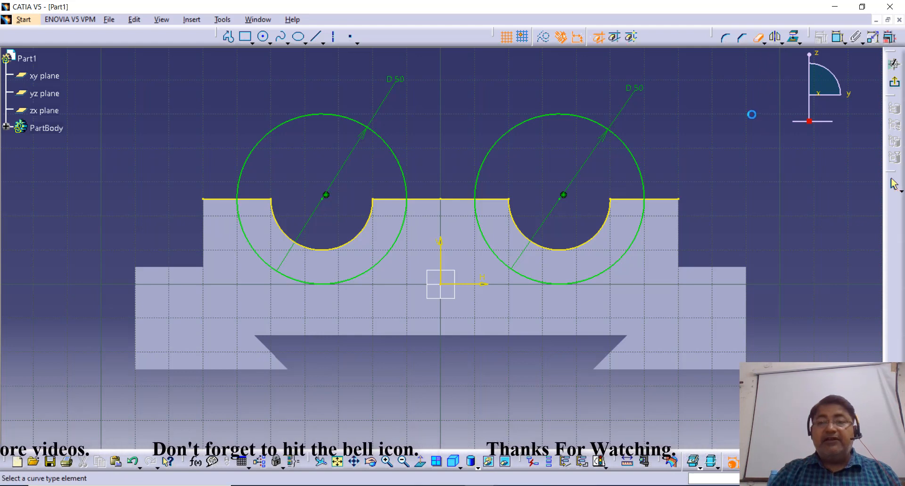
click(522, 125)
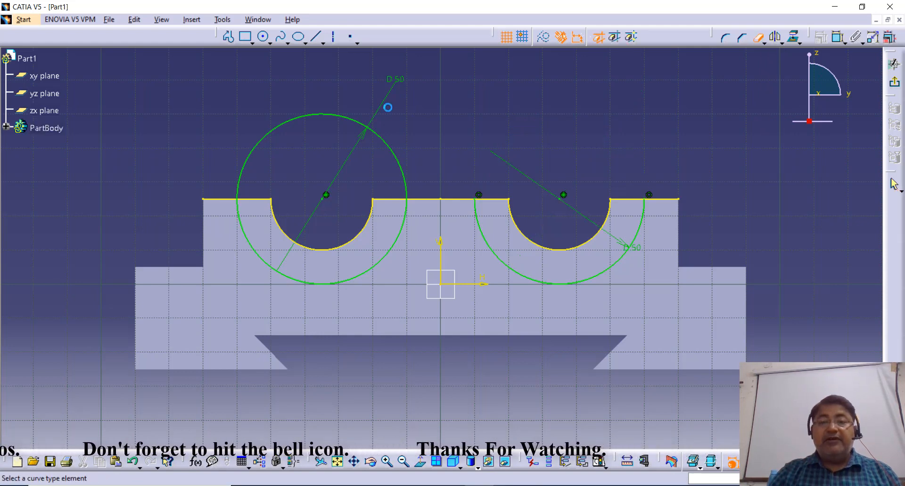
click(357, 125)
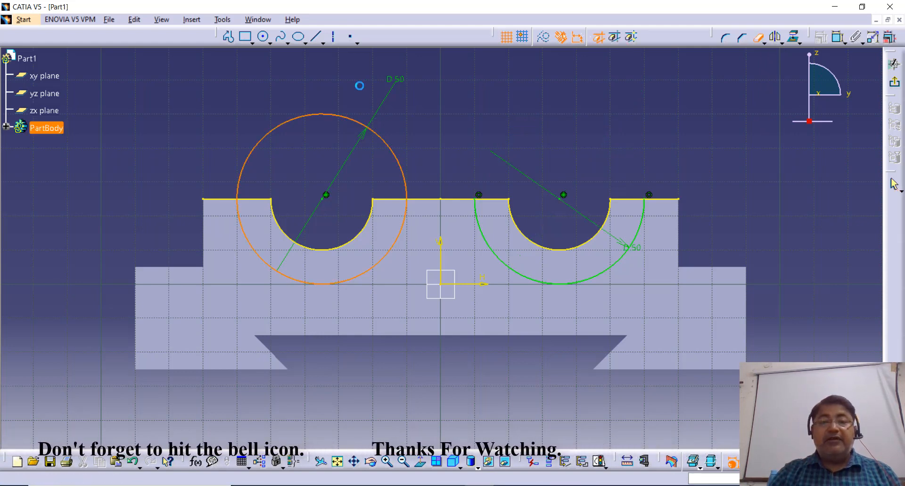
click(227, 199)
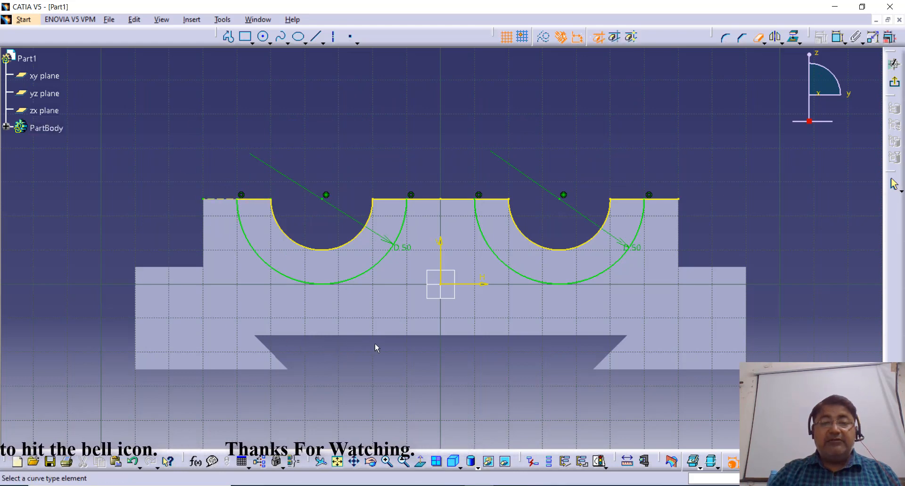
click(667, 189)
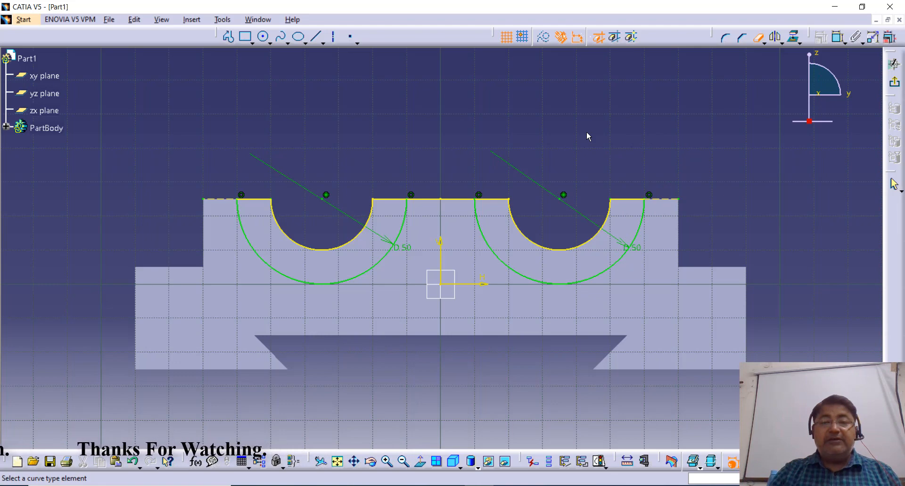
click(759, 38)
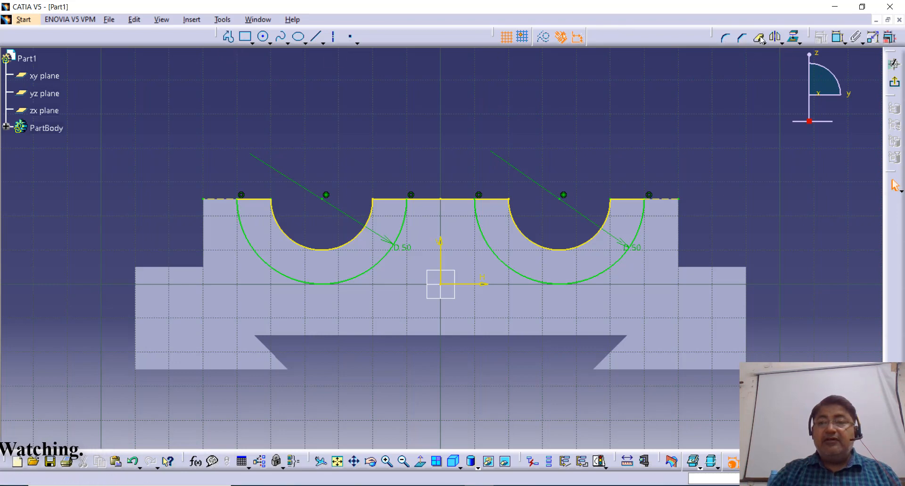
Project the left half of the dovetail slot's horizontal edge into the sketch as a construction element
click(795, 36)
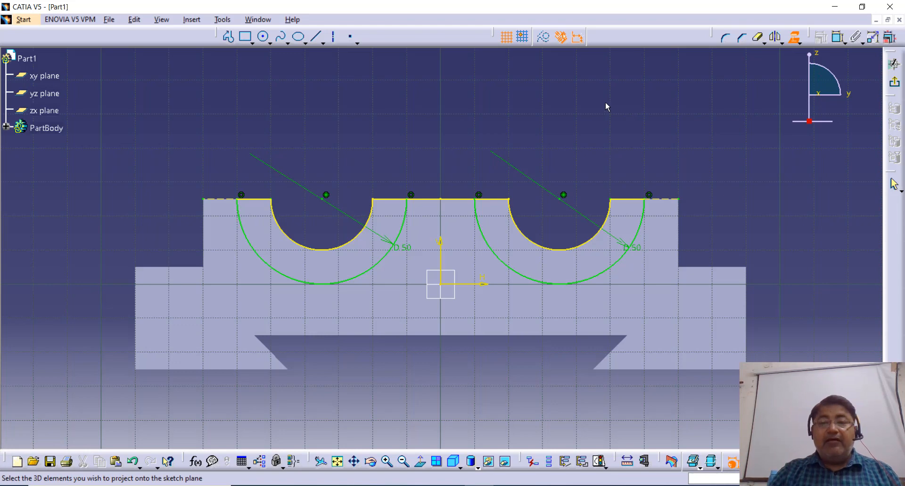
click(545, 38)
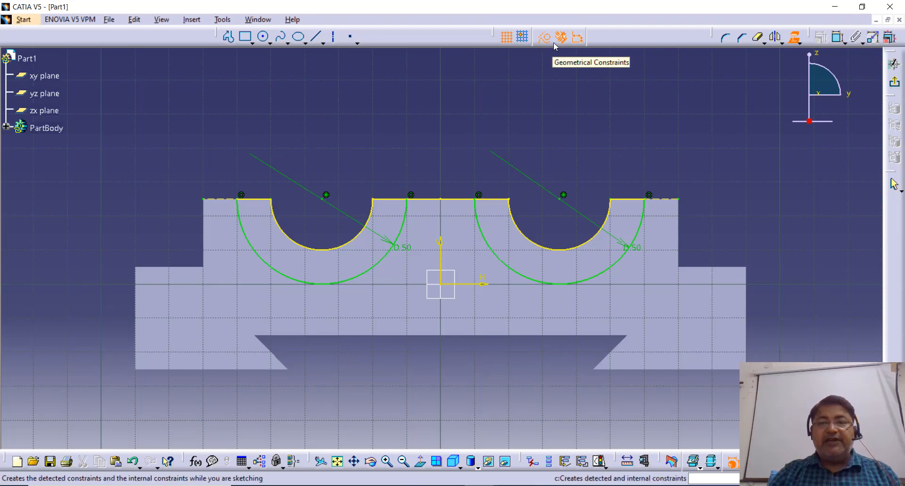
click(419, 336)
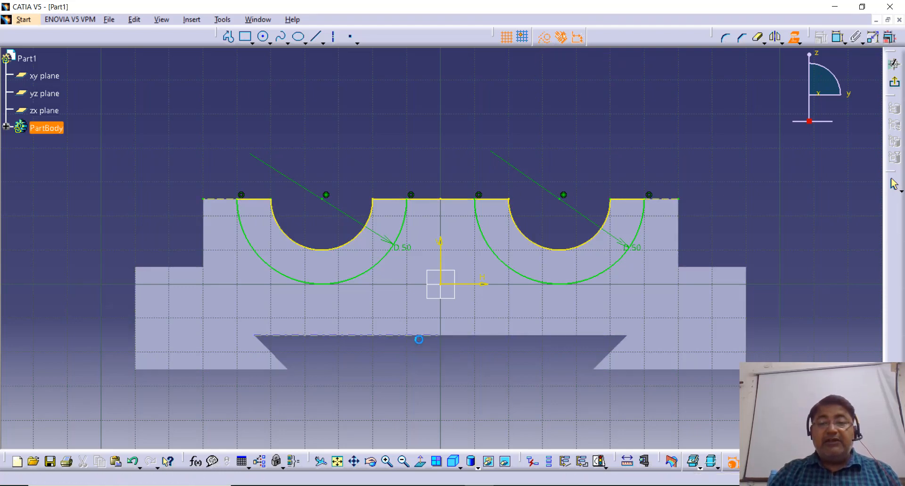
click(545, 128)
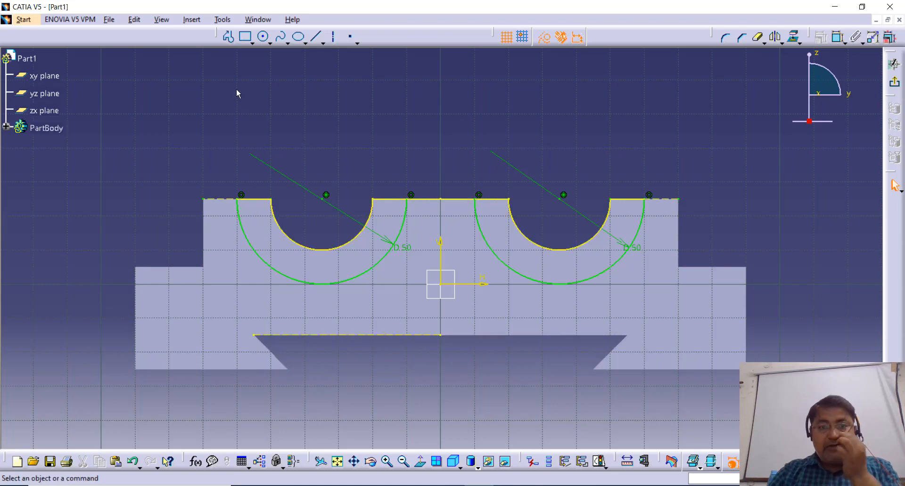
Draw a stepped profile from the dovetail edge's midpoint: about 13 mm left, 15 mm up, and about 40 mm left, tangent to the left arc
click(228, 38)
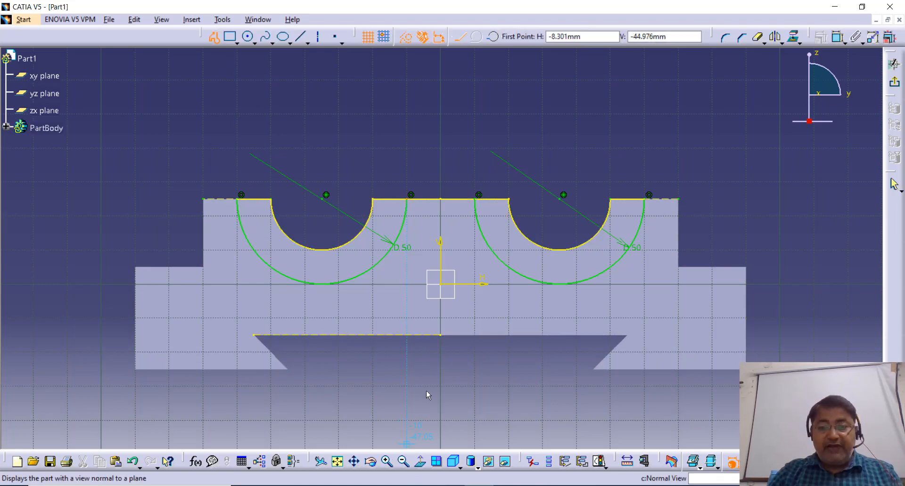
click(441, 336)
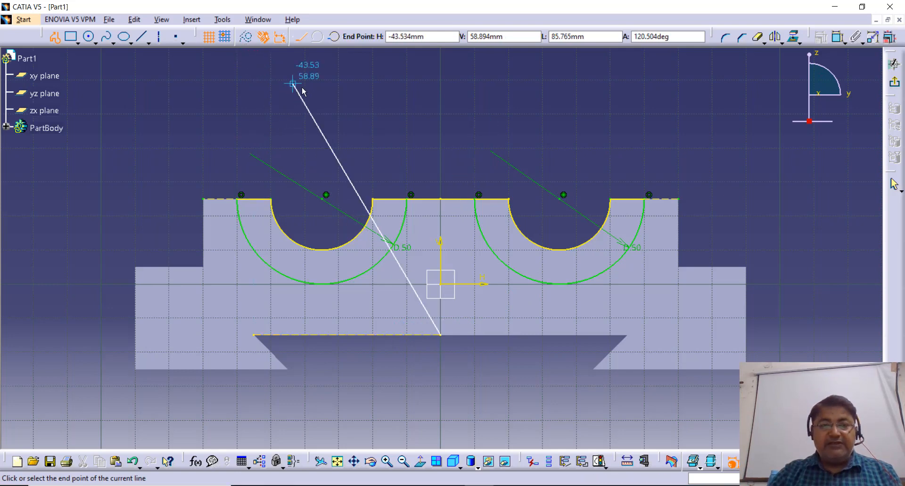
click(397, 336)
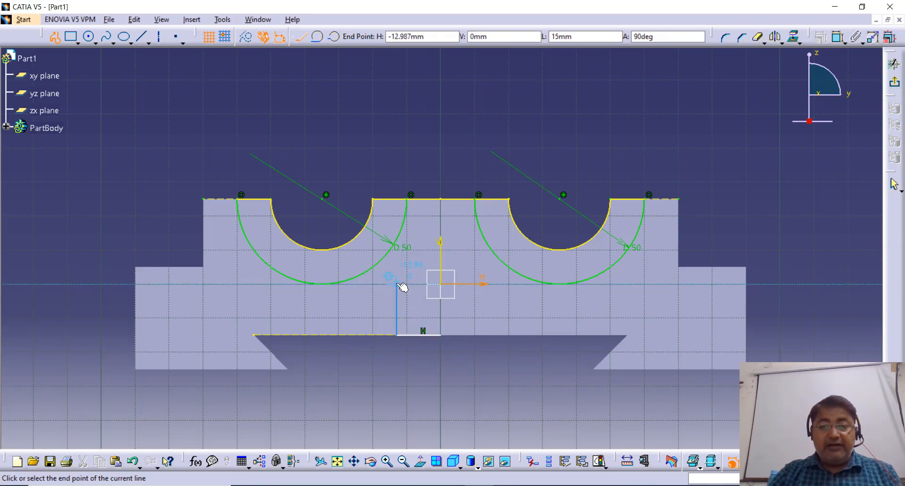
click(398, 284)
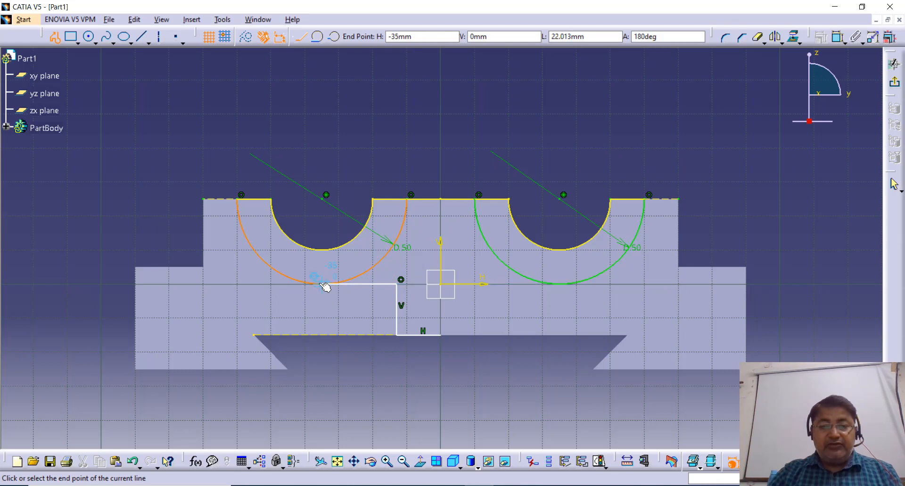
click(262, 284)
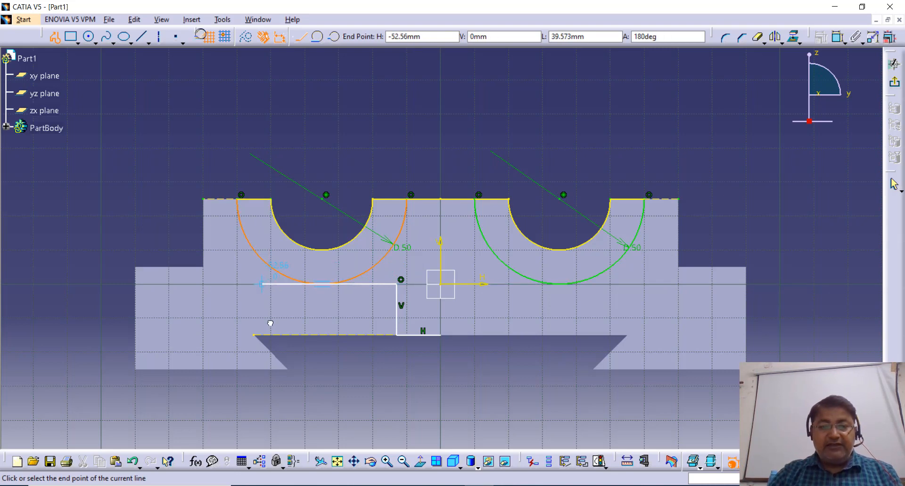
key(Escape)
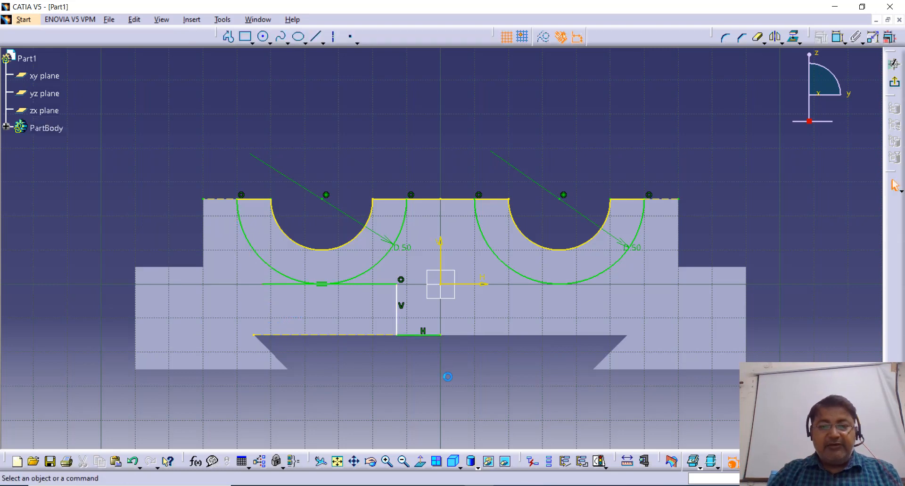
Dimension the short horizontal line on the dovetail edge and set its length to 15 mm
click(838, 37)
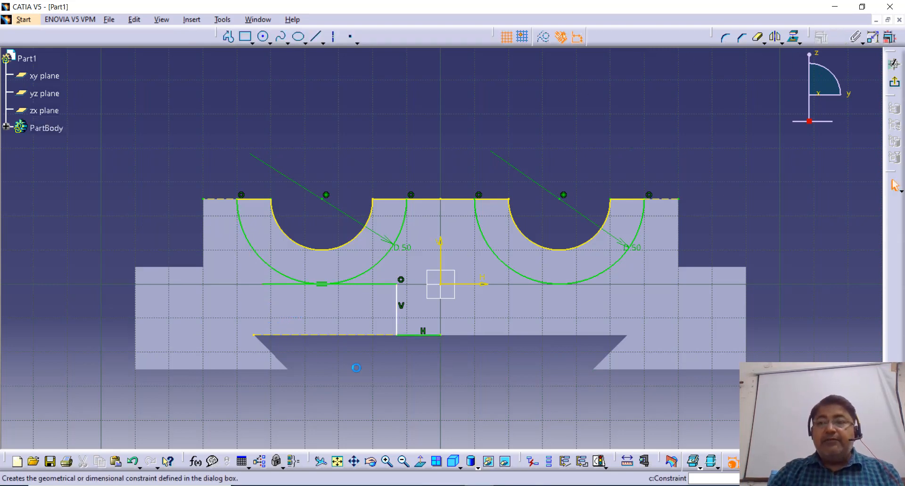
click(419, 335)
click(417, 374)
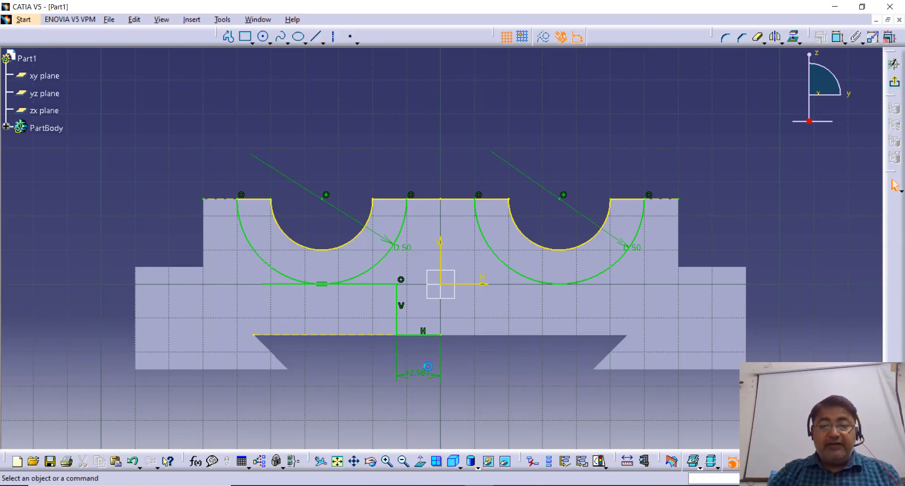
double_click(413, 379)
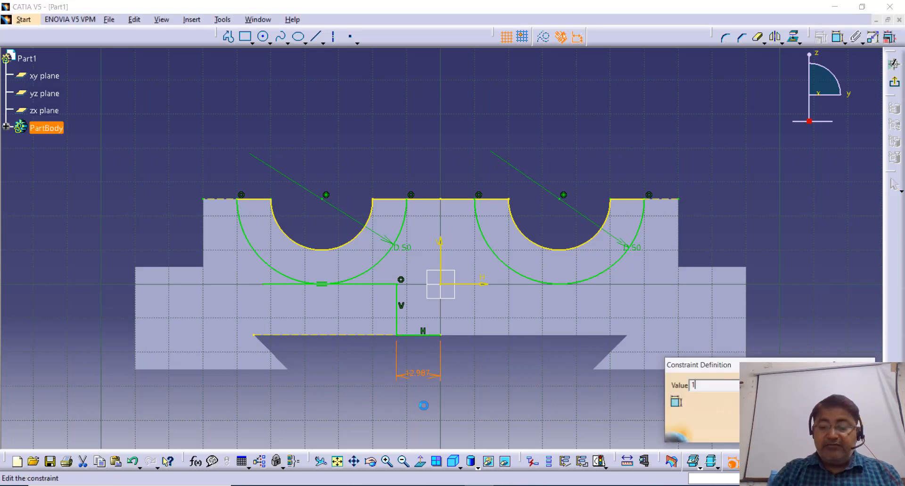
key(Return)
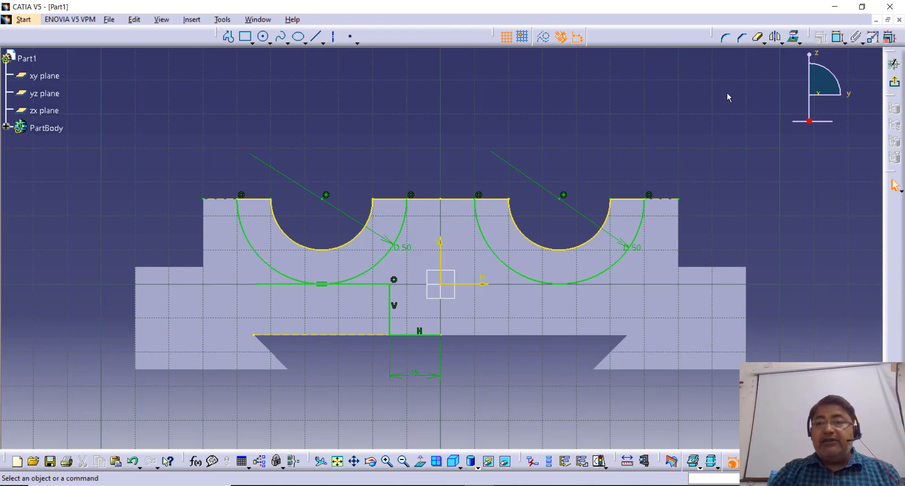
Mirror the three stepped profile lines about the sketch's vertical axis
click(361, 284)
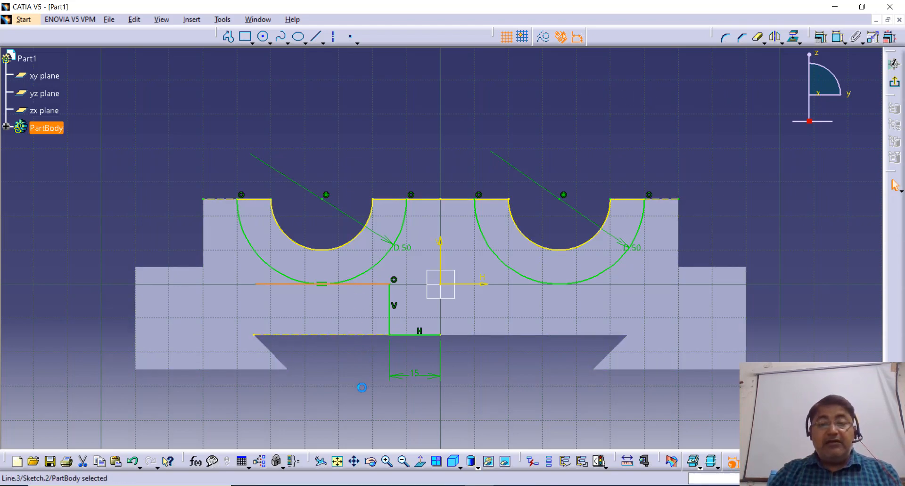
ctrl+click(391, 324)
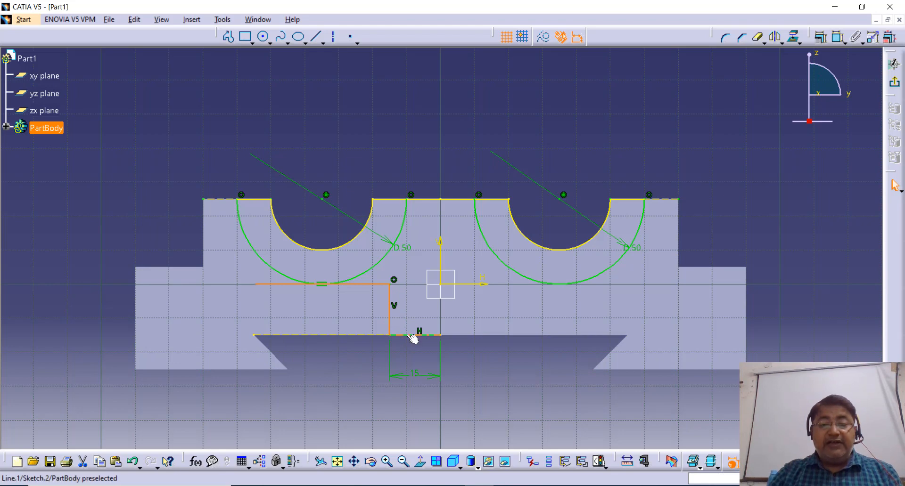
ctrl+click(409, 335)
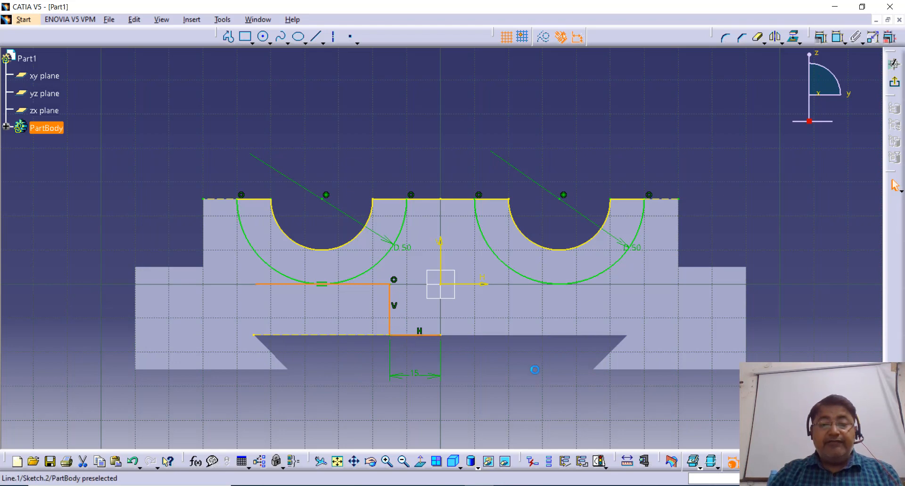
click(778, 42)
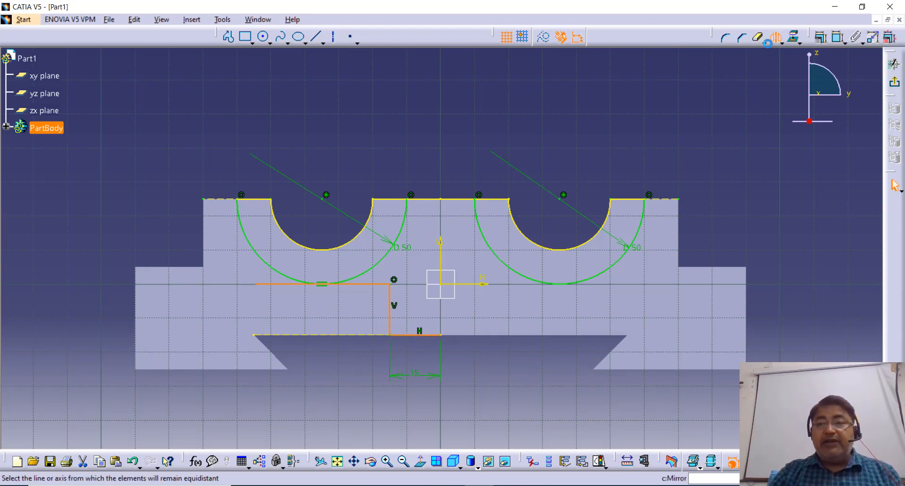
click(441, 251)
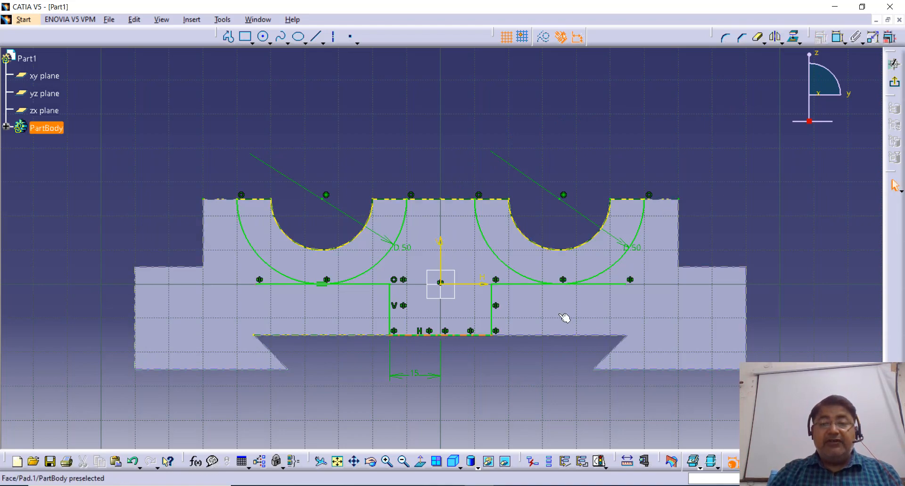
Quick-trim the horizontal lines' outer ends beyond the tangent points and the inner quarter of each arc to close the profile
click(758, 38)
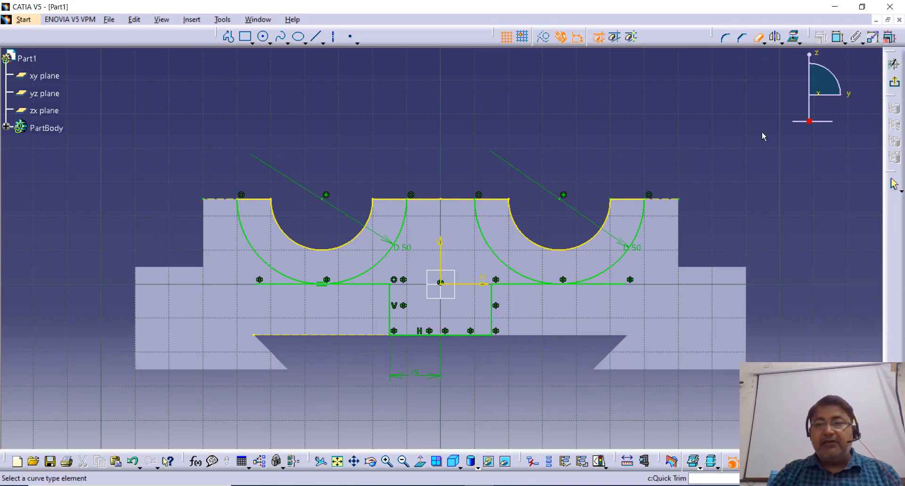
click(615, 286)
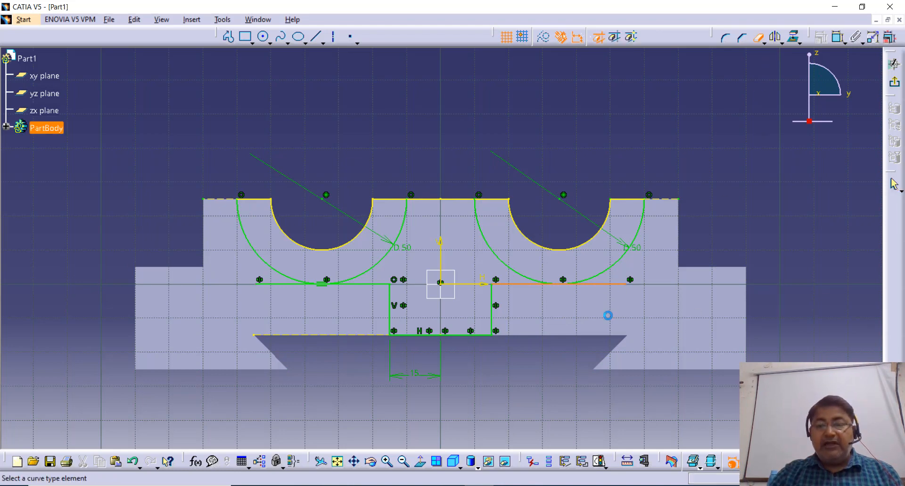
click(271, 286)
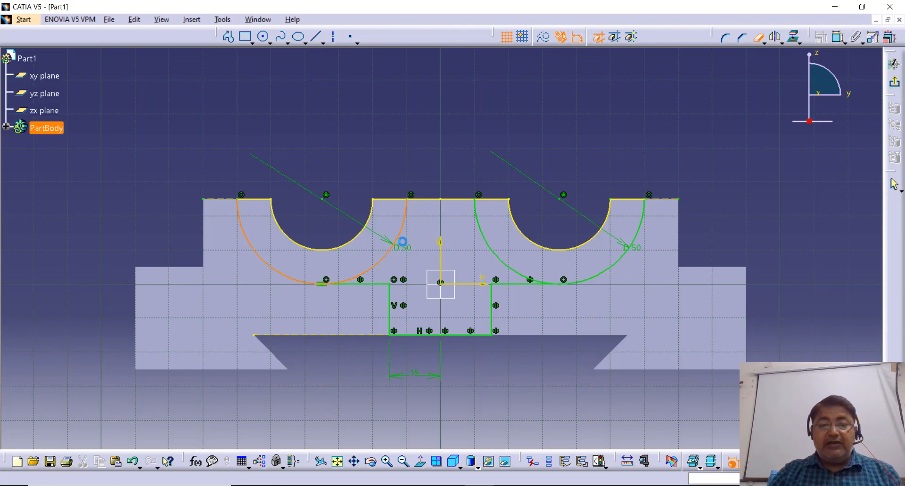
click(400, 241)
click(488, 240)
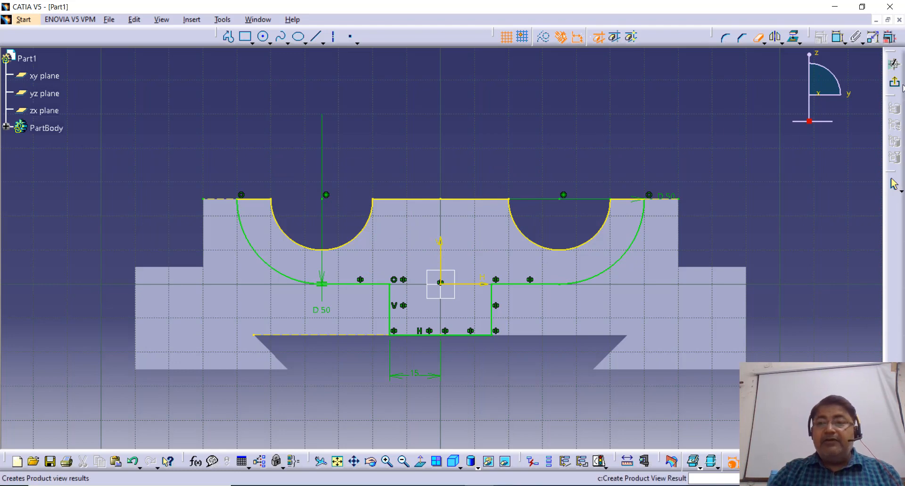
Exit the sketch and extrude the closed profile from the block's front face as a 10 mm pad
click(893, 83)
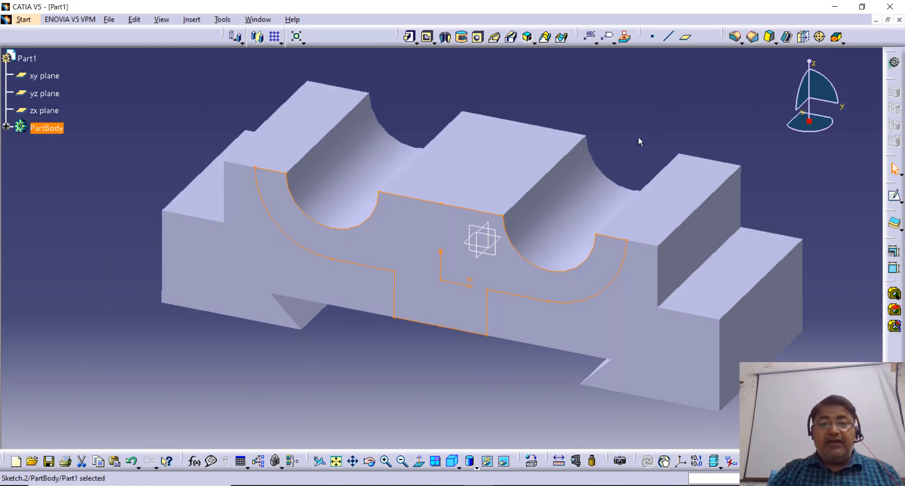
click(410, 38)
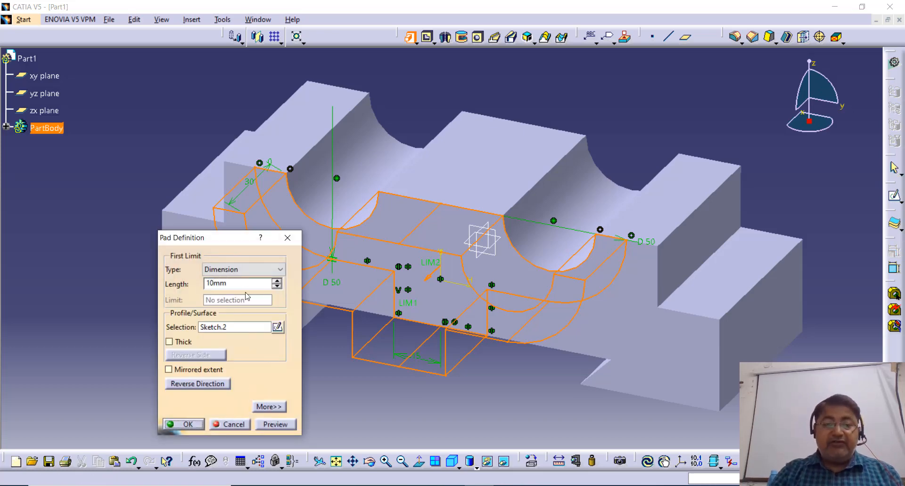
click(183, 425)
click(264, 365)
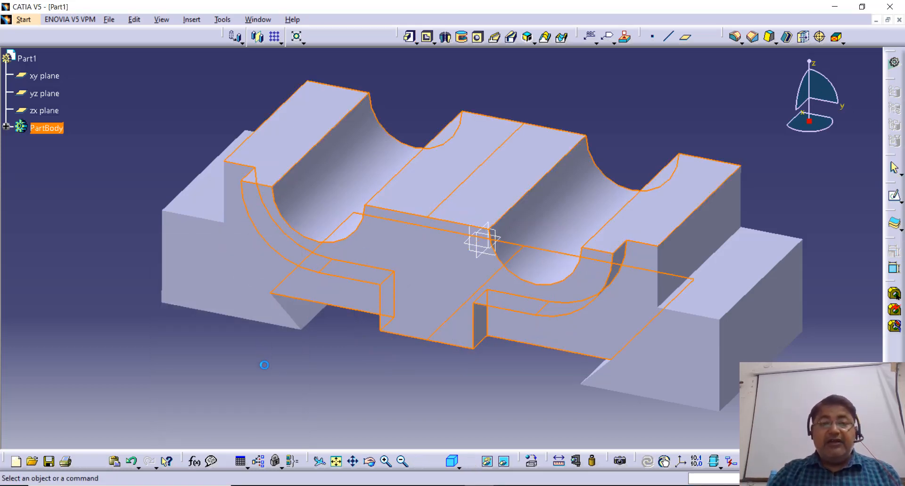
Mirror the 10 mm front pad about the yz plane to add the matching pad on the block's back face
click(6, 127)
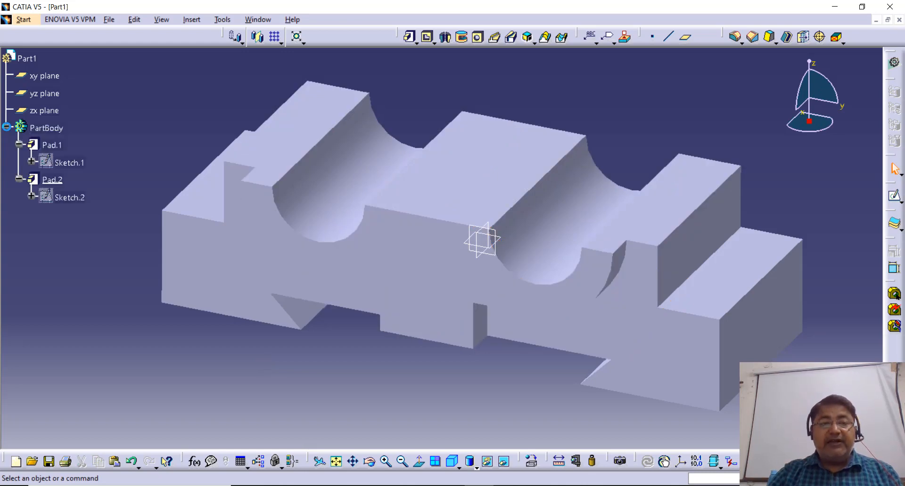
click(59, 180)
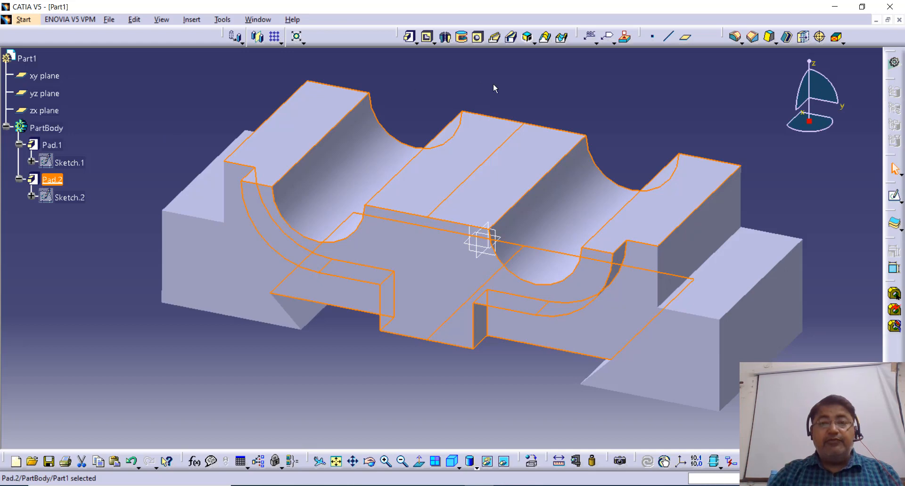
middle_drag(694, 88, 693, 115)
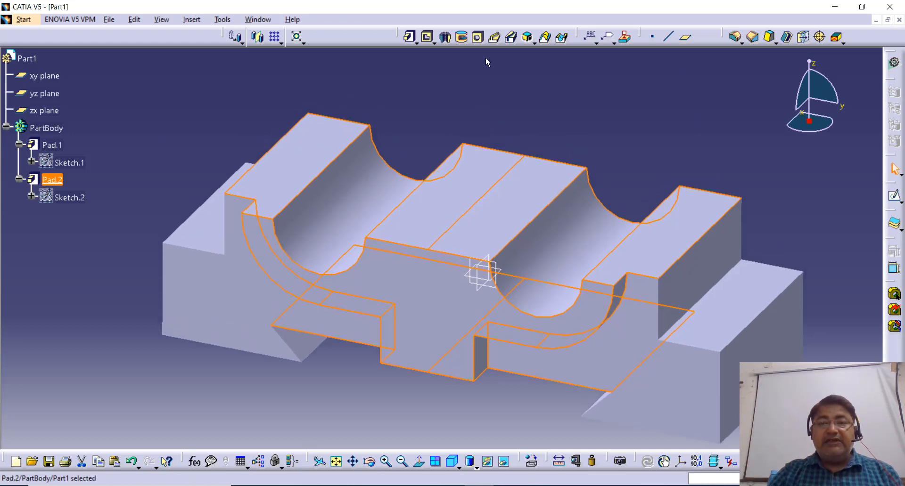
click(258, 40)
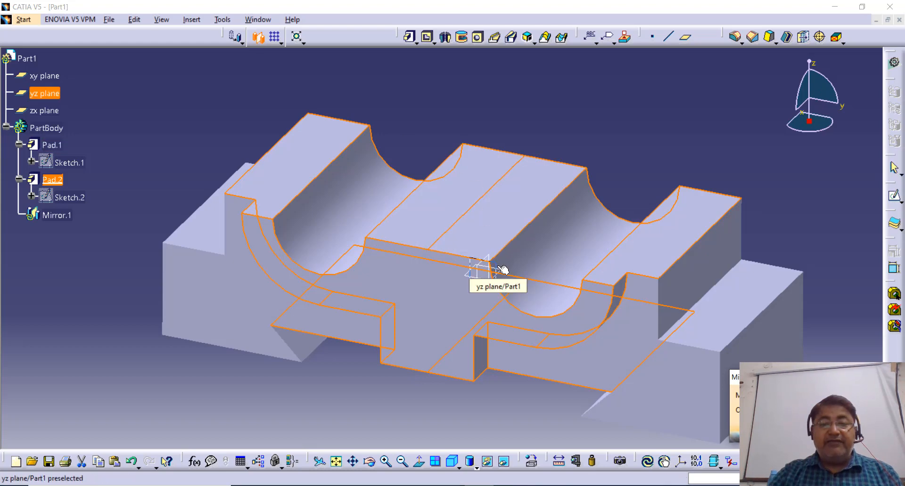
click(503, 270)
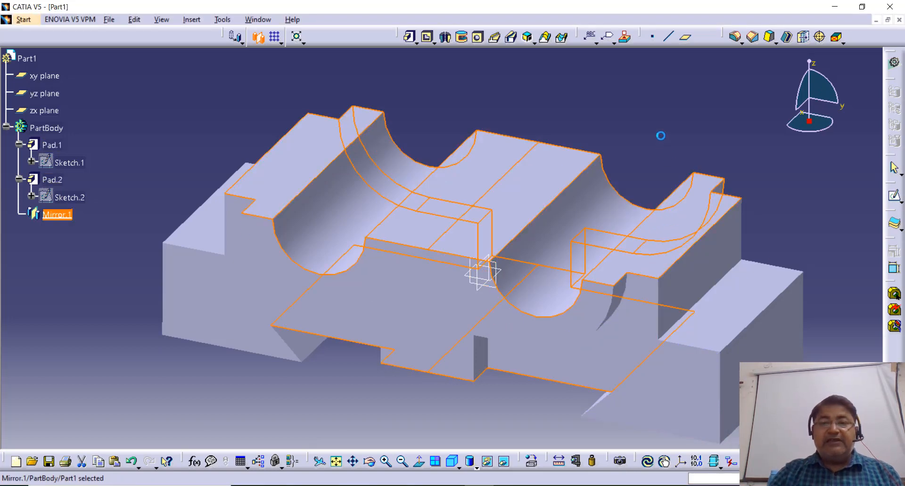
click(661, 128)
middle_drag(661, 129, 651, 131)
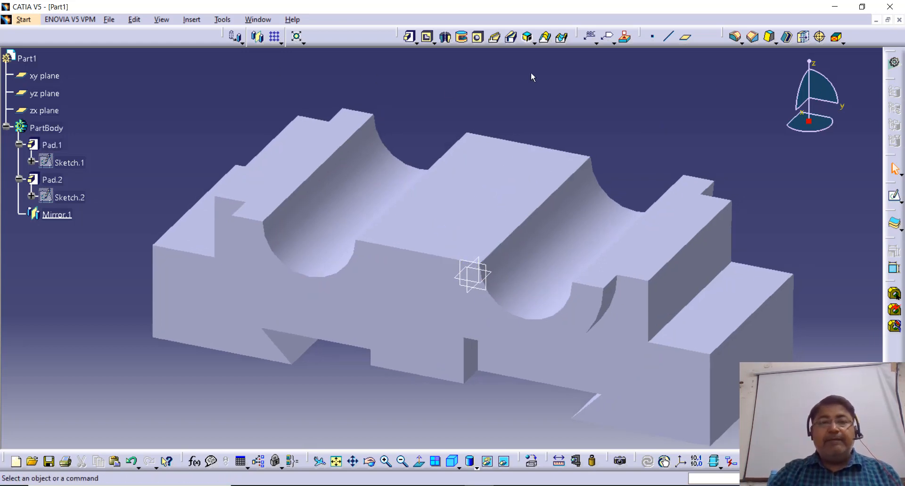
Start a sketch on the flat top face between the bearing recesses and draw a circle about 14 mm in diameter on the upper end
click(894, 199)
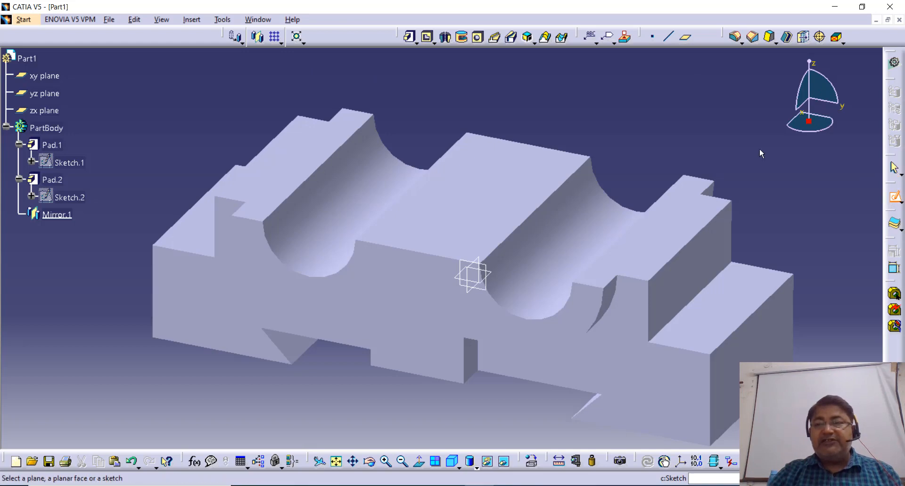
click(522, 194)
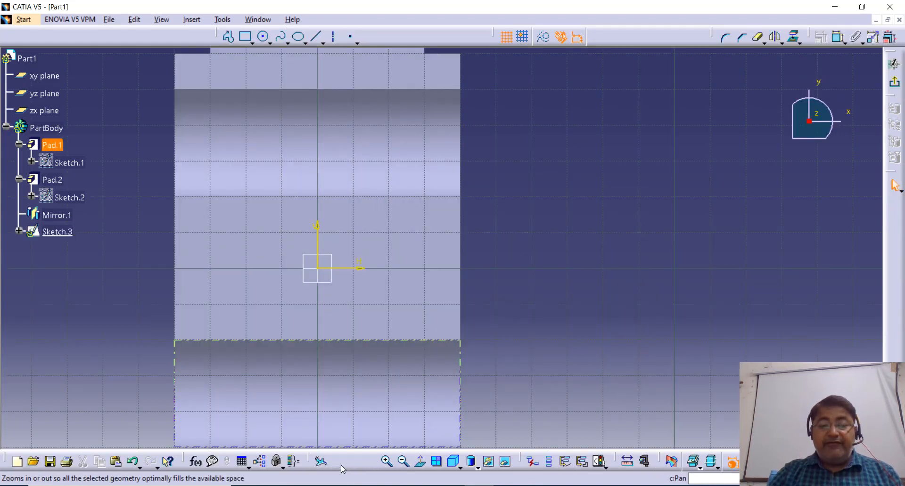
click(338, 462)
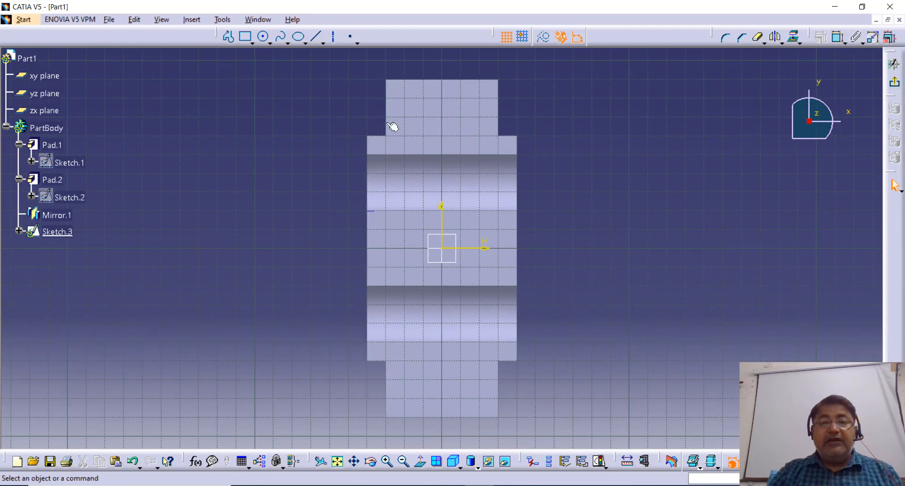
click(265, 37)
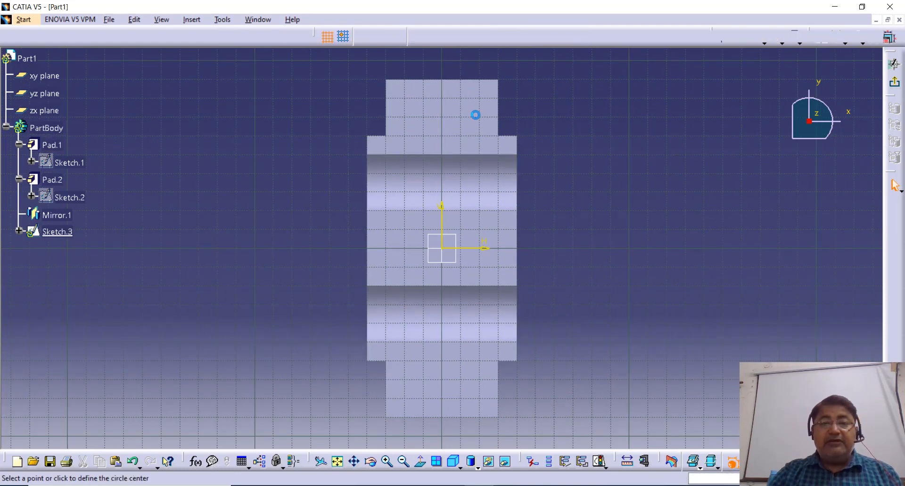
click(474, 118)
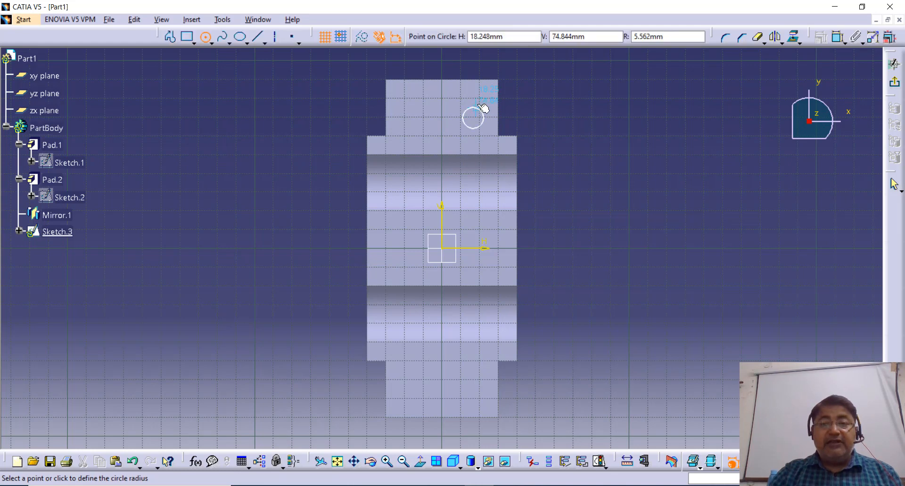
click(482, 108)
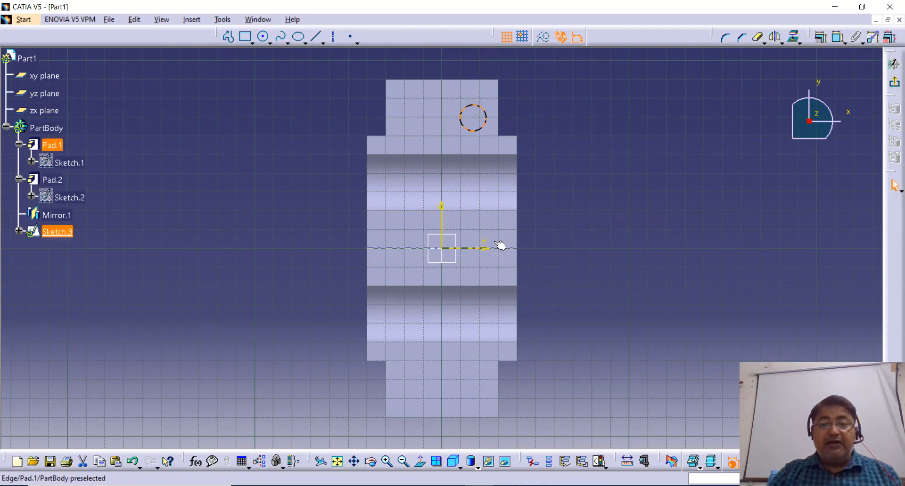
Draw a circle about 22 mm in diameter centred on the horizontal axis and one about 14 mm in diameter on the lower end
click(263, 37)
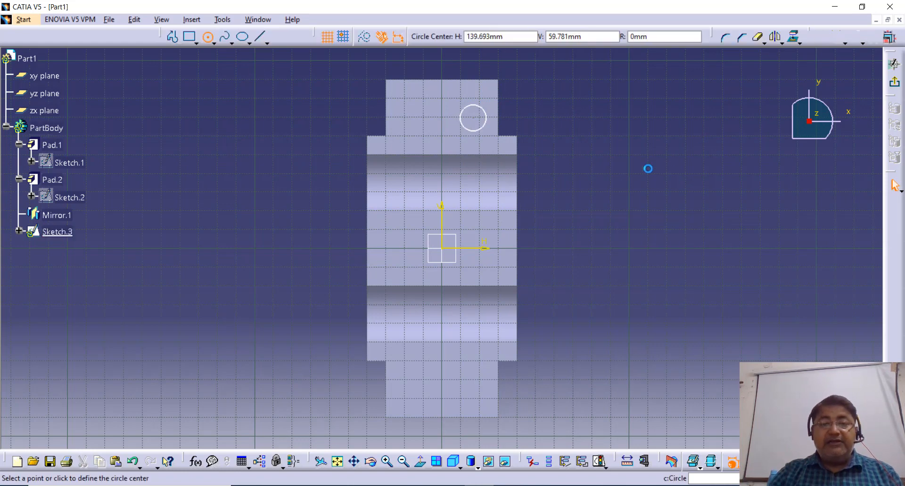
click(493, 249)
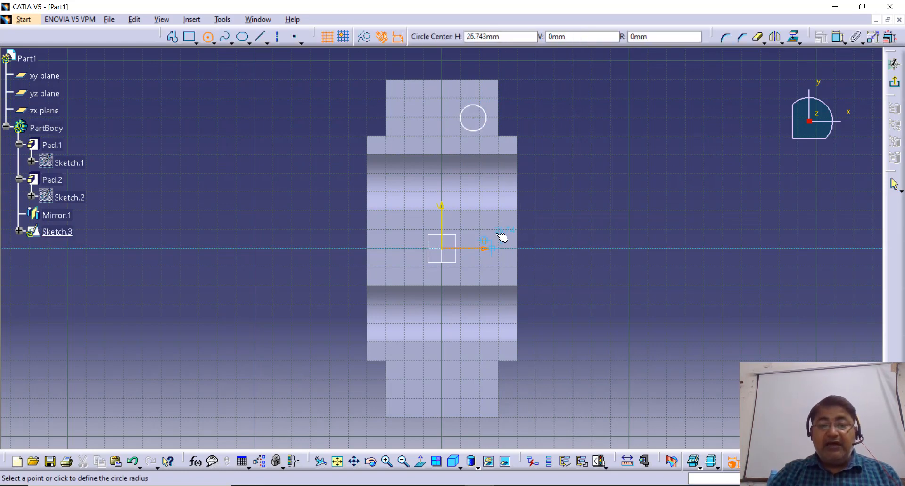
click(509, 238)
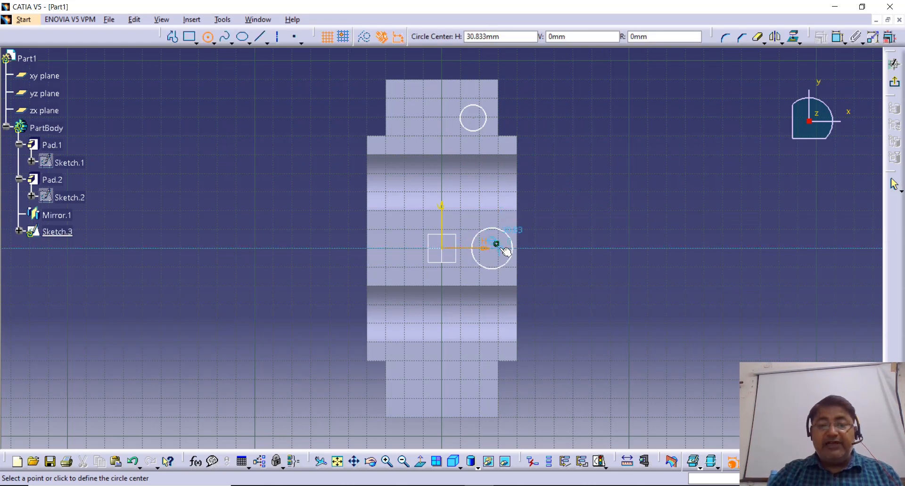
click(474, 393)
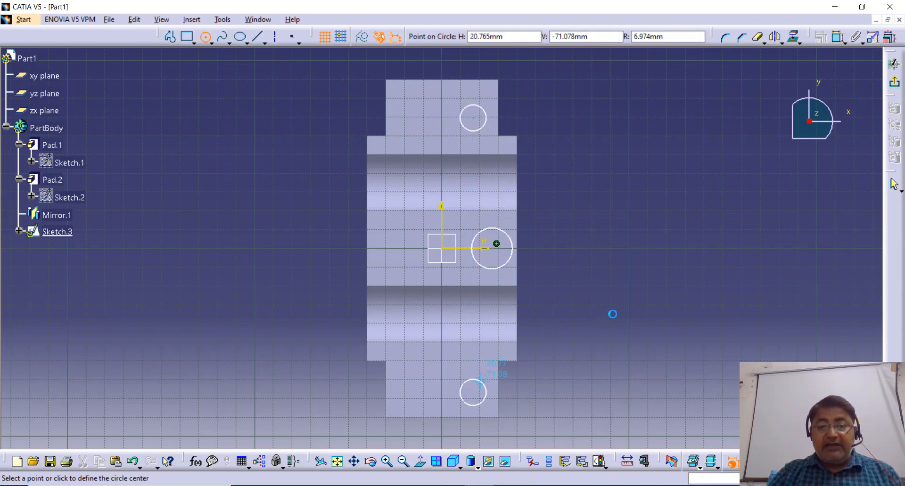
click(480, 381)
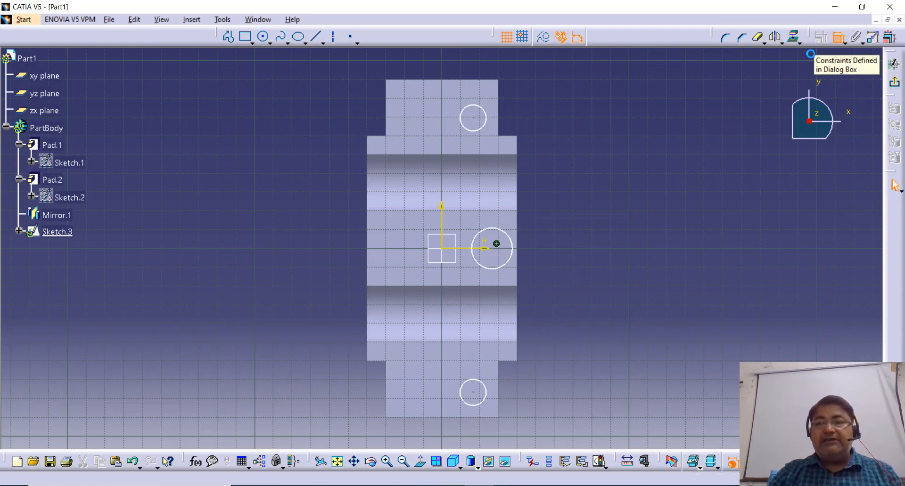
Dimension the upper circle and set its diameter to 10 mm
click(837, 39)
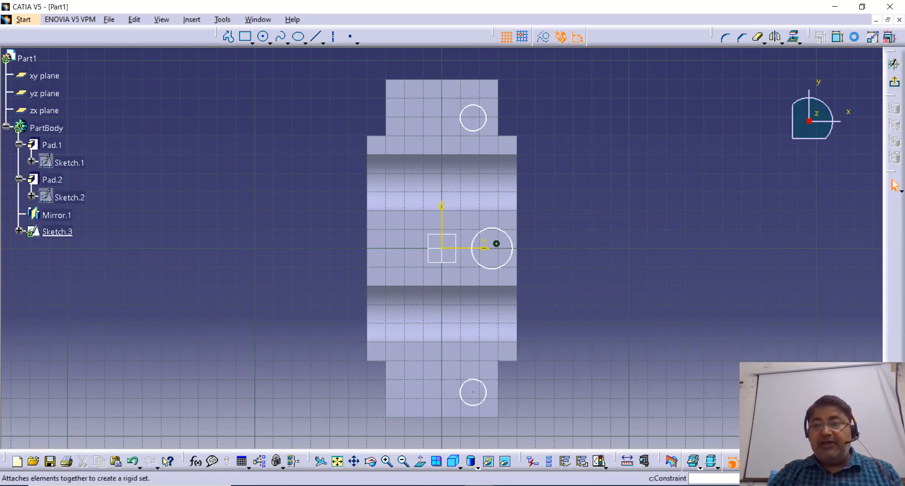
click(837, 40)
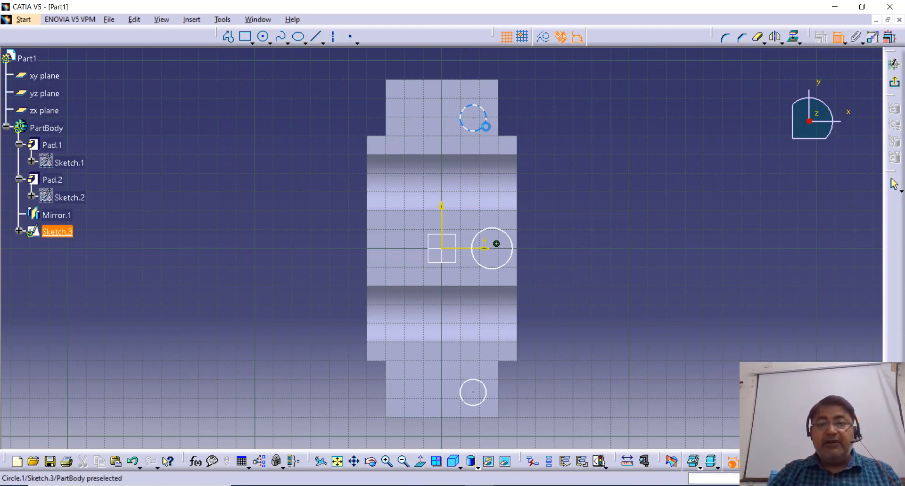
click(481, 124)
click(530, 84)
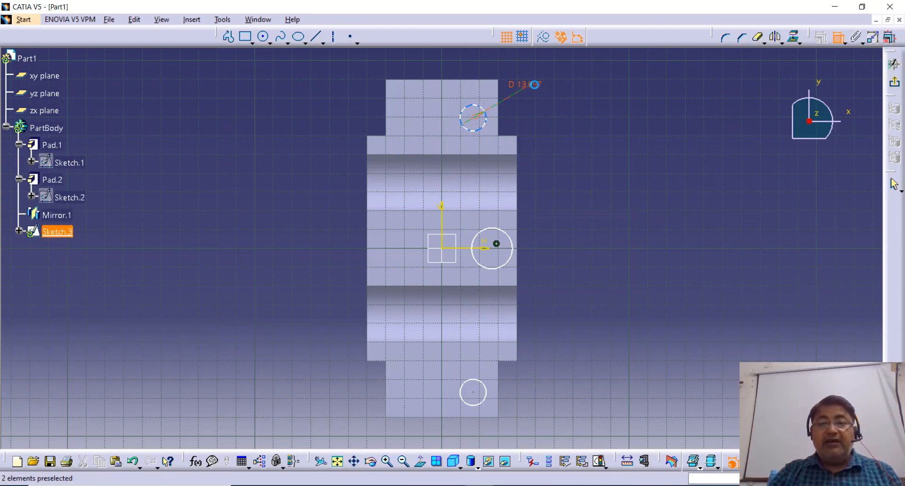
double_click(538, 83)
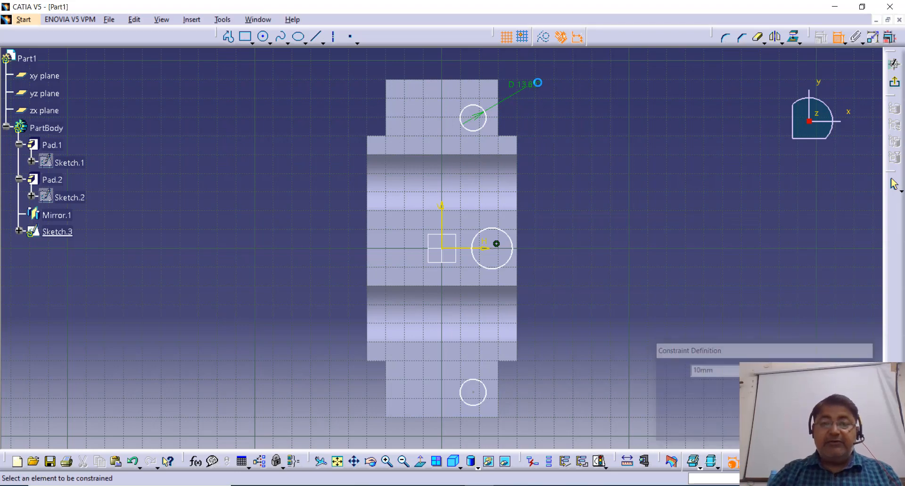
text(10)
key(Return)
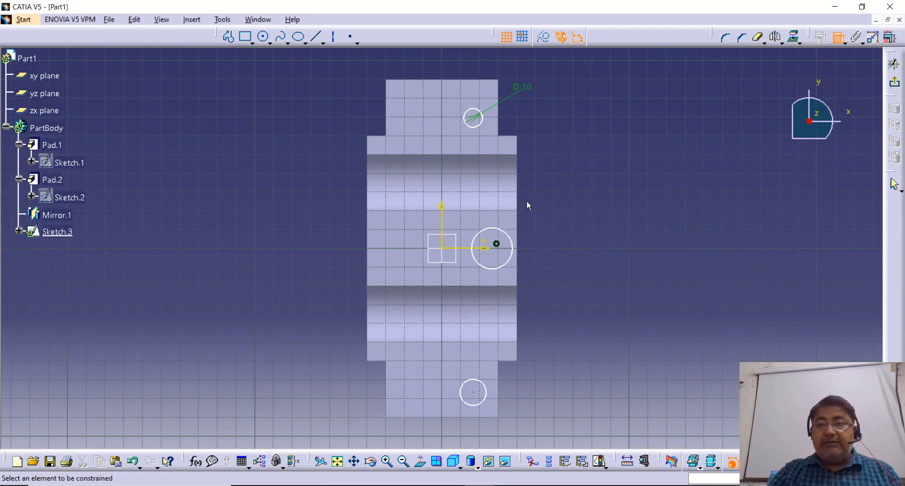
Dimension the middle and lower circles and set both diameters to 10 mm
click(513, 244)
click(578, 216)
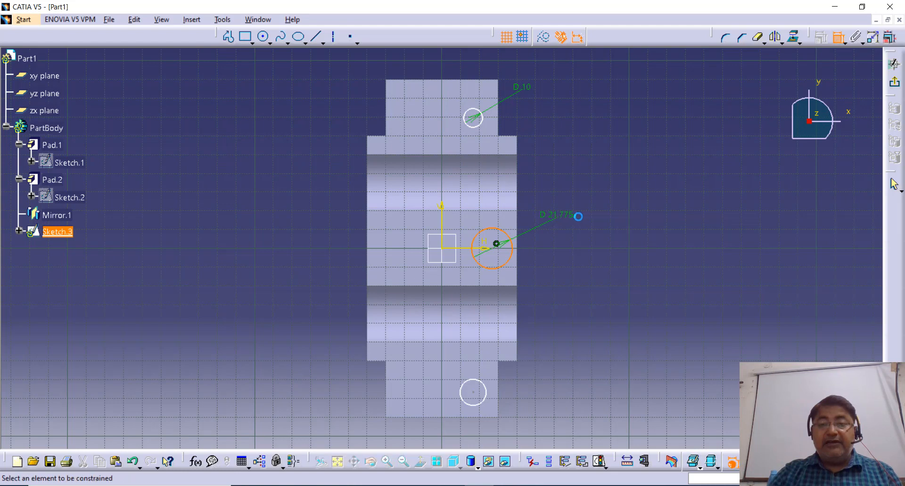
click(486, 393)
click(529, 391)
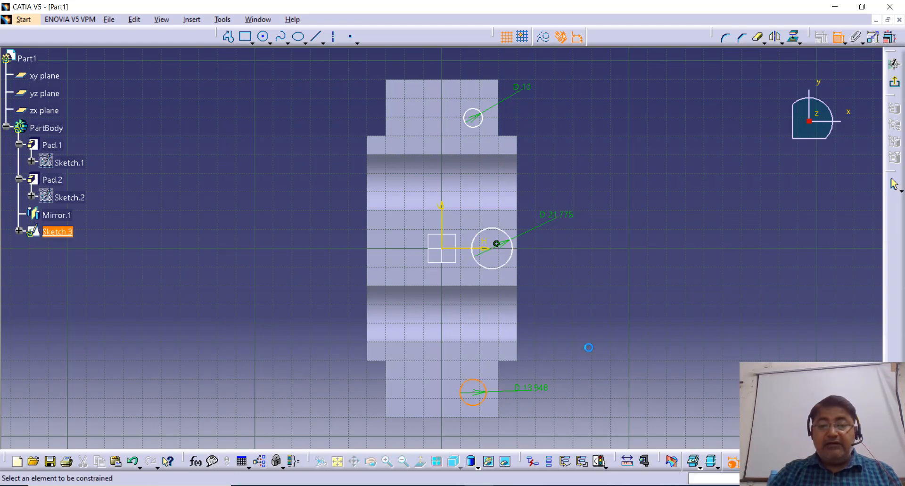
double_click(566, 217)
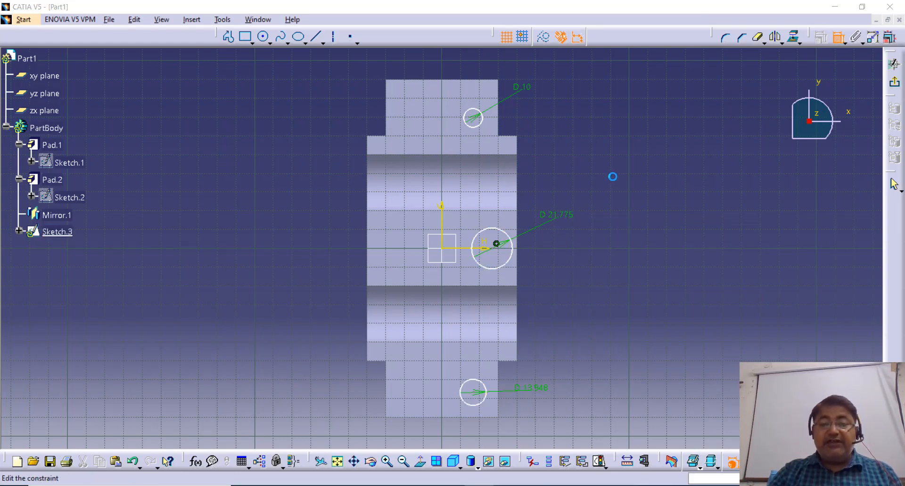
text(10mm)
key(Return)
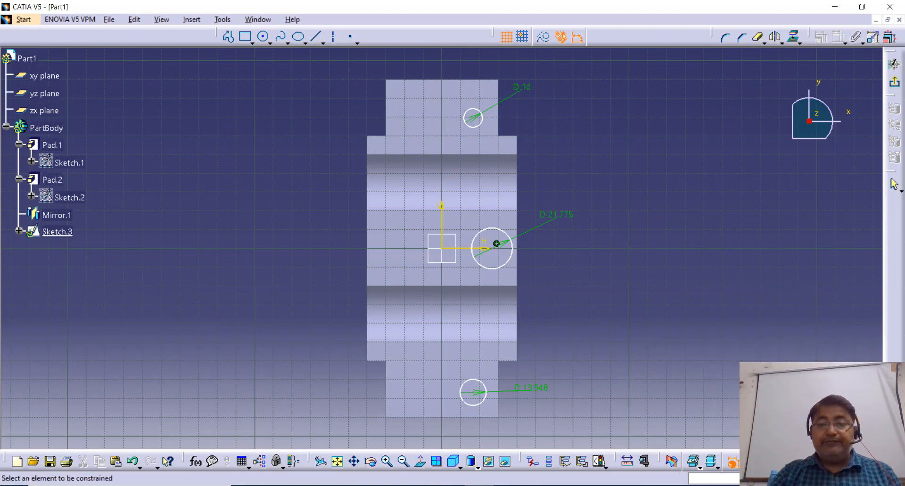
double_click(534, 391)
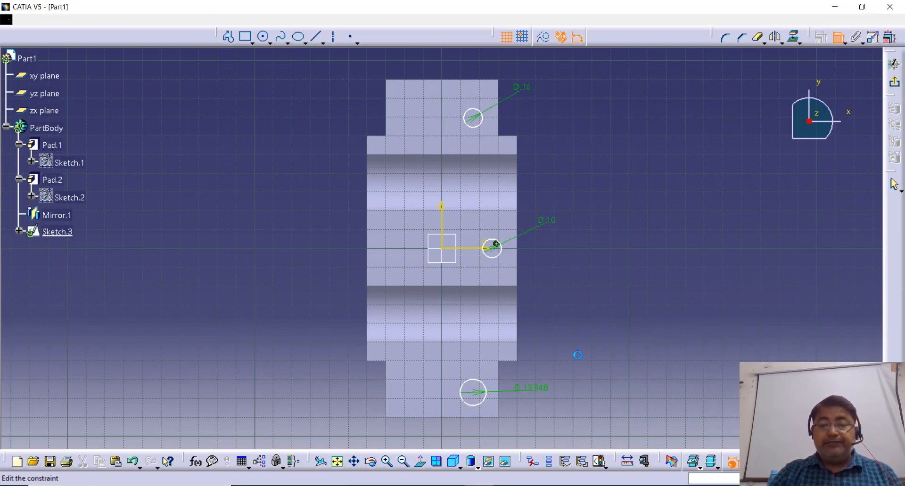
text(10)
key(Return)
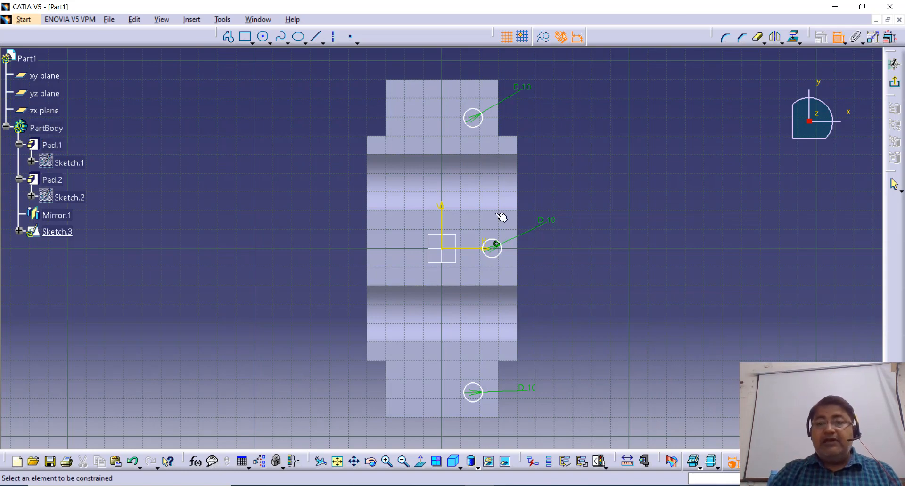
Dimension the middle circle's centre from the sketch's vertical axis and set the distance to 30 mm
click(449, 222)
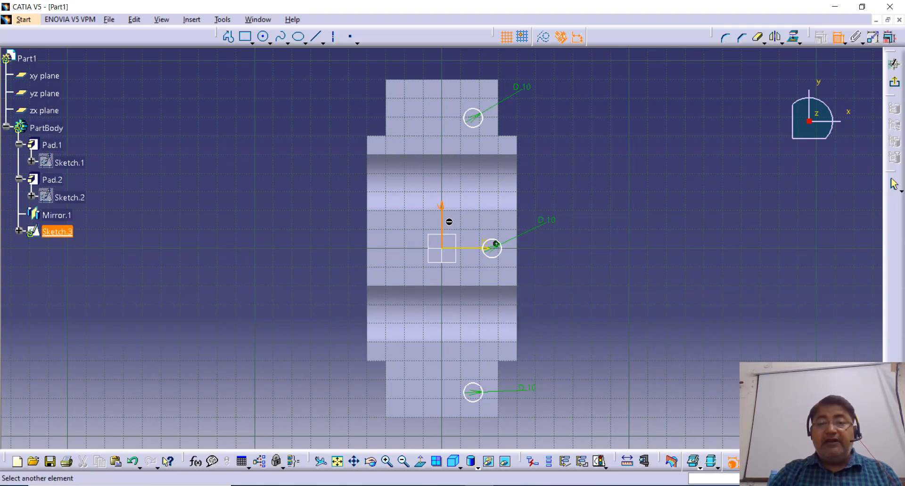
click(493, 253)
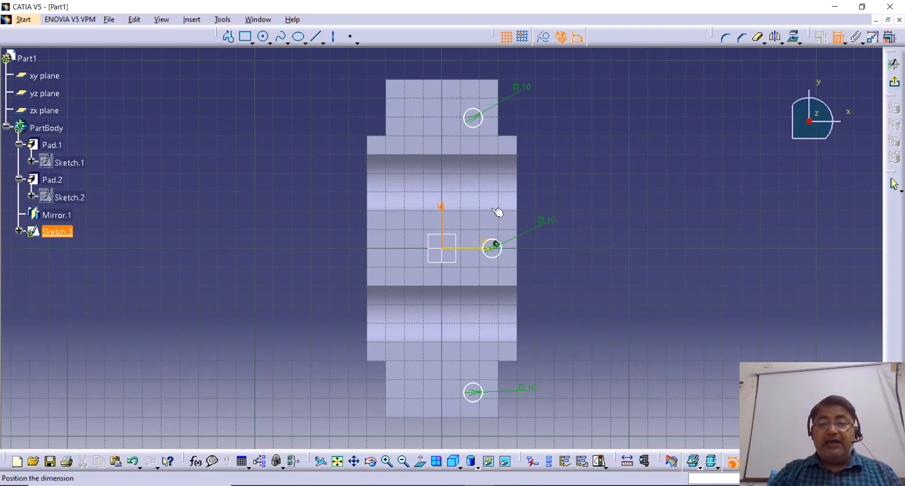
click(467, 62)
double_click(467, 60)
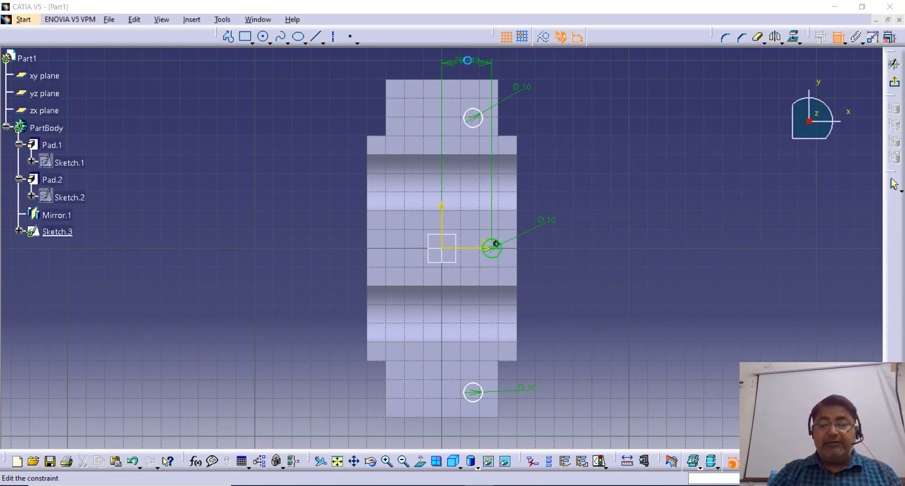
text(30mm)
key(Return)
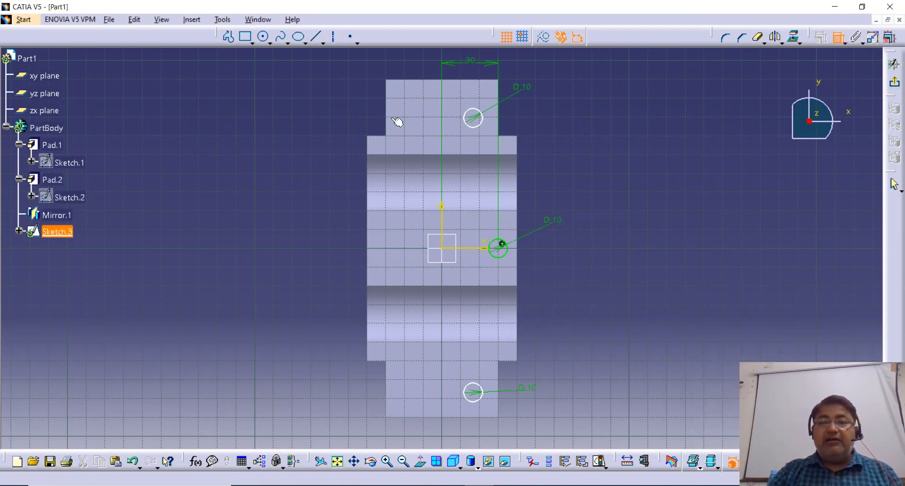
Dimension the upper circle's centre from the sketch's vertical axis and set the distance to 15 mm
click(442, 219)
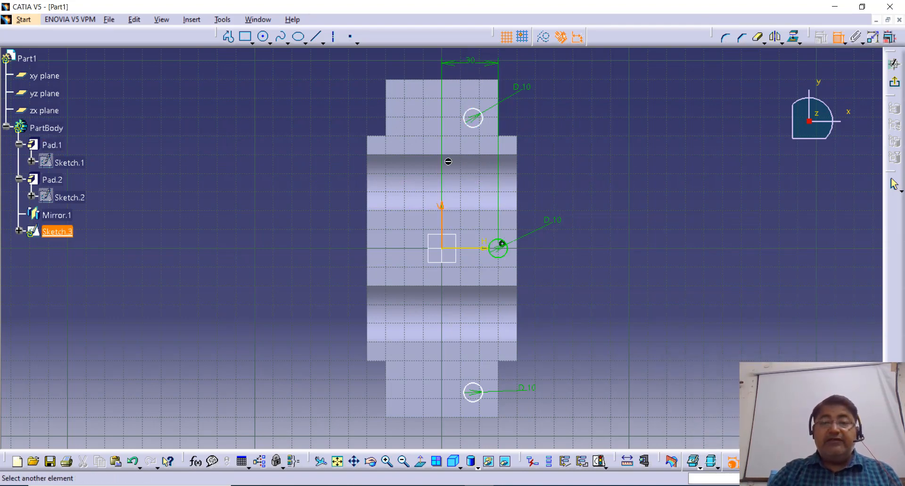
click(473, 118)
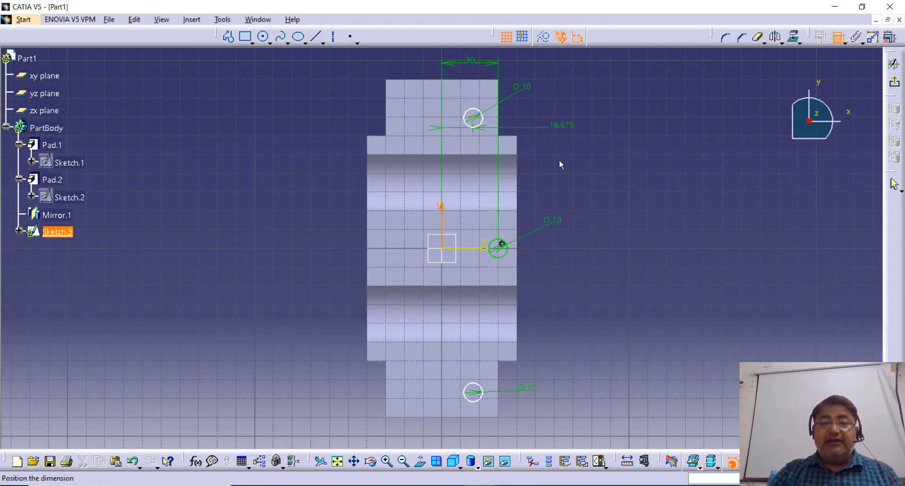
click(555, 174)
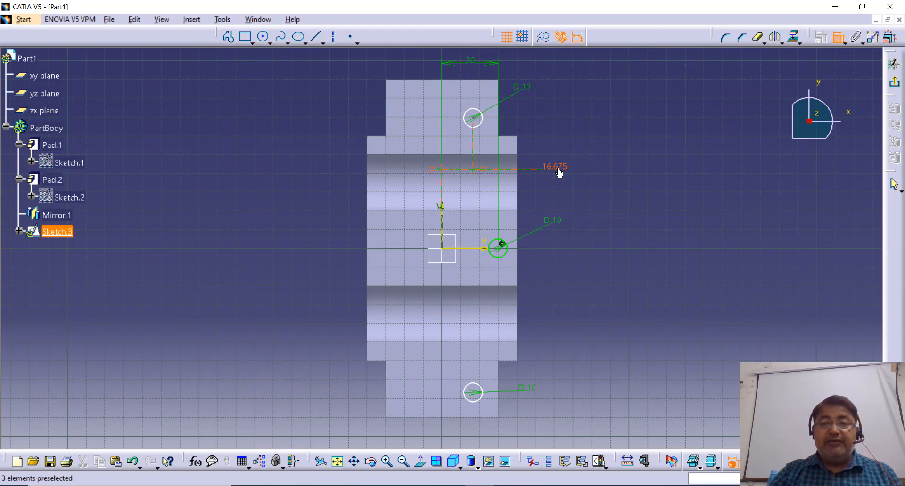
double_click(559, 173)
text(15)
key(Return)
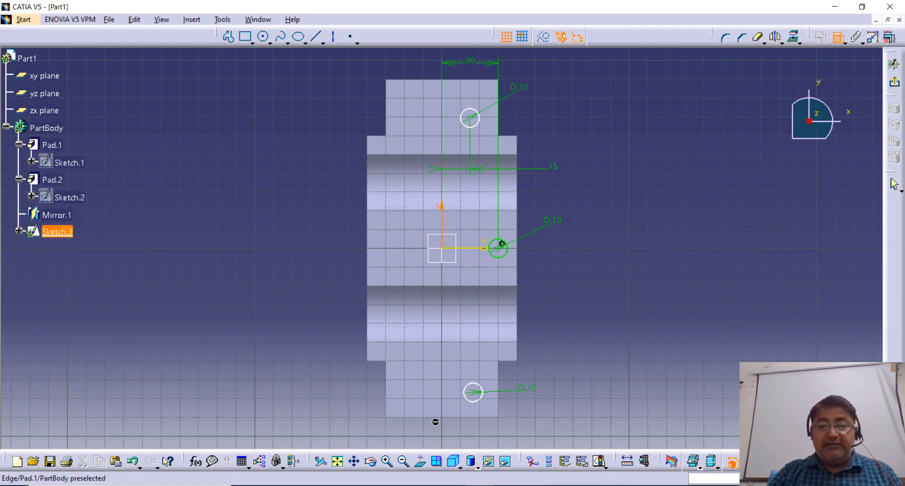
Dimension the lower circle's centre from the sketch's vertical axis and set the distance to 15 mm
click(472, 393)
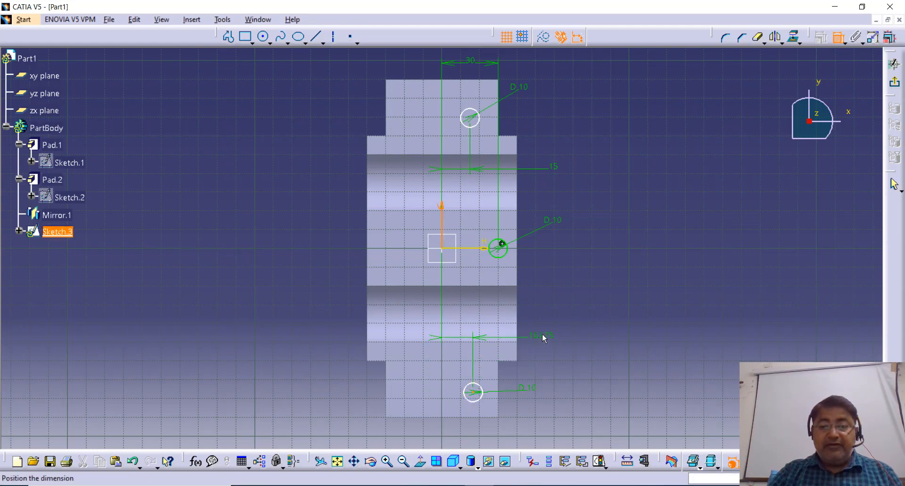
click(543, 335)
double_click(545, 336)
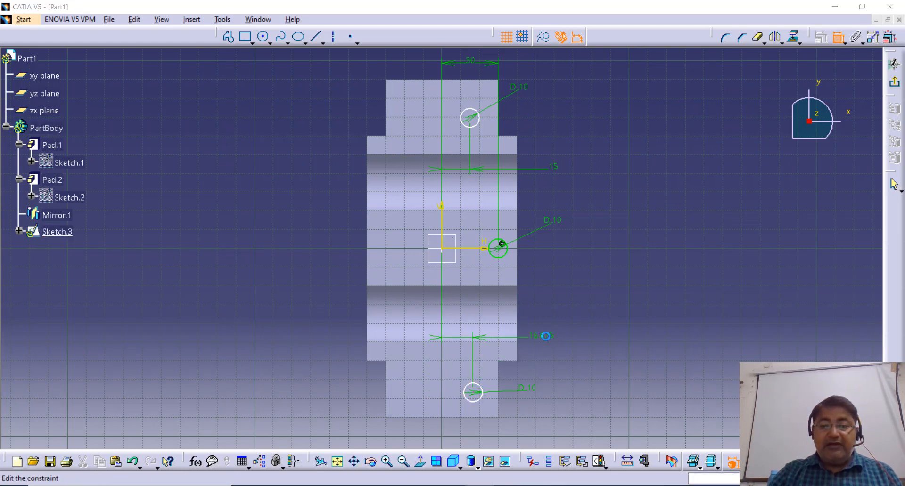
text(15)
key(Return)
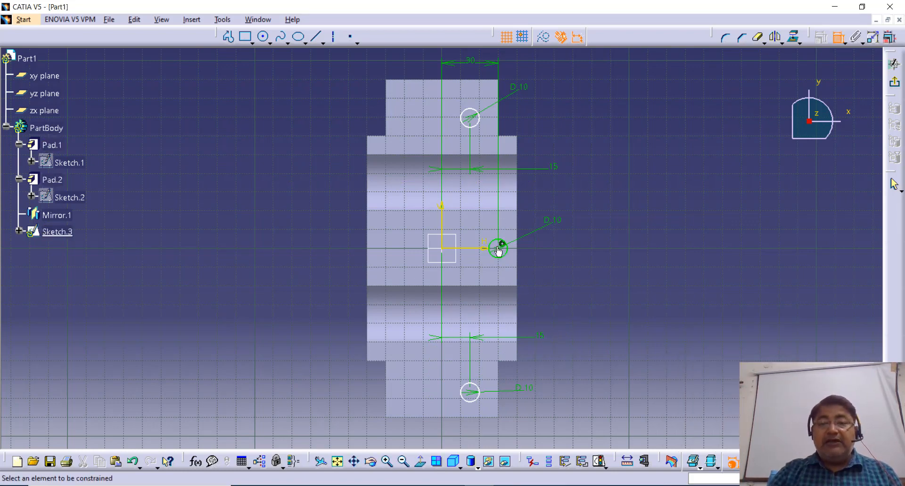
Dimension the upper circle's centre from the sketch's horizontal axis and set the distance to 60 mm
click(477, 255)
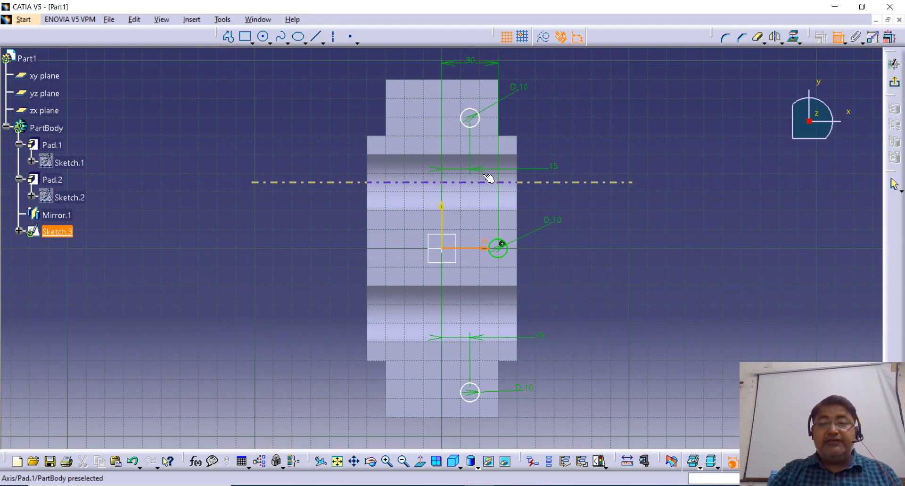
click(470, 117)
click(605, 174)
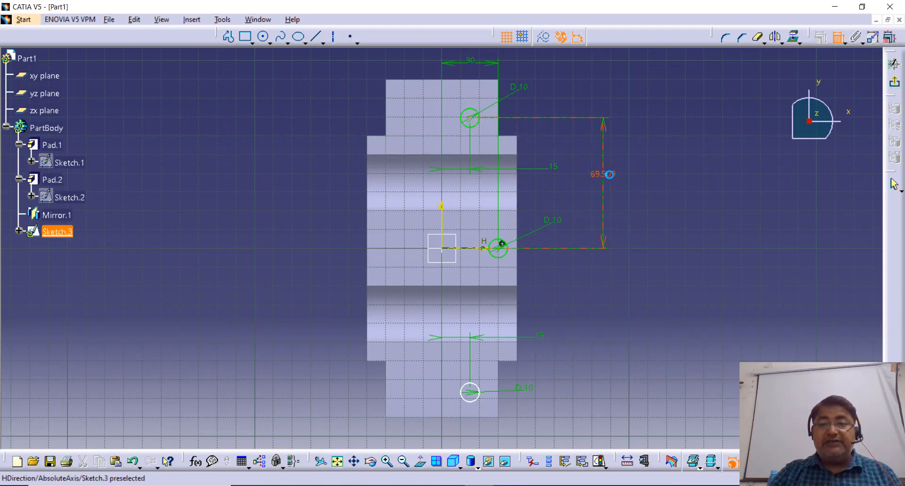
double_click(610, 175)
text(60)
key(Return)
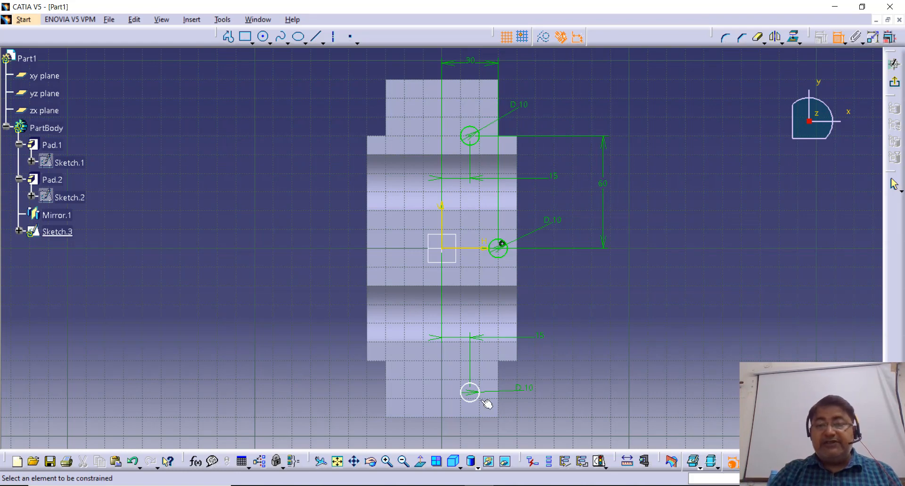
Dimension the lower circle's centre from the sketch's horizontal axis and set the distance to 60 mm
click(478, 249)
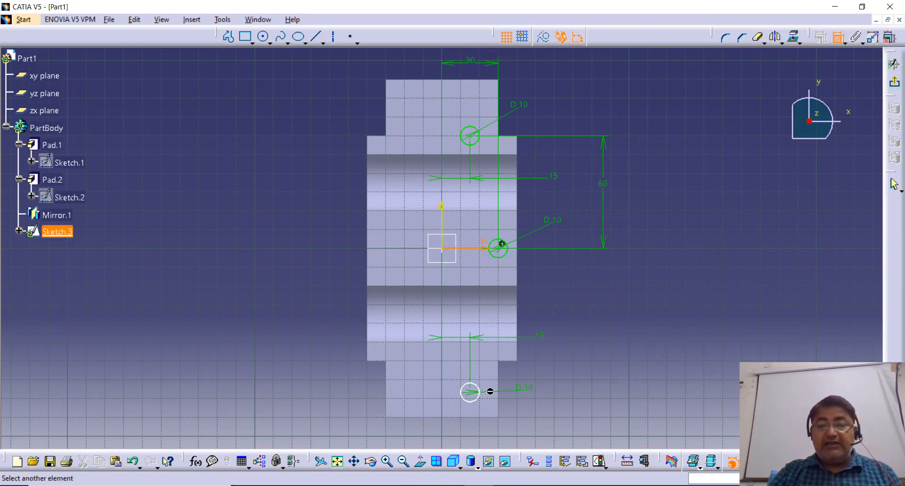
click(472, 394)
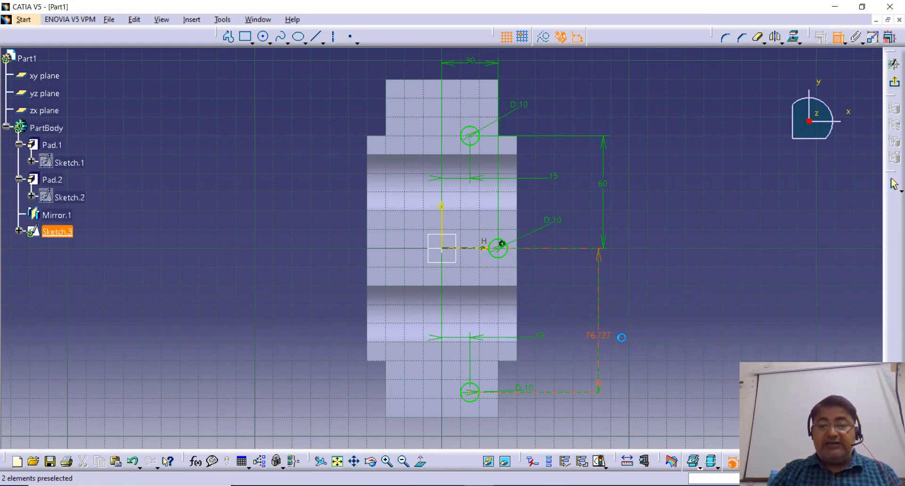
click(609, 343)
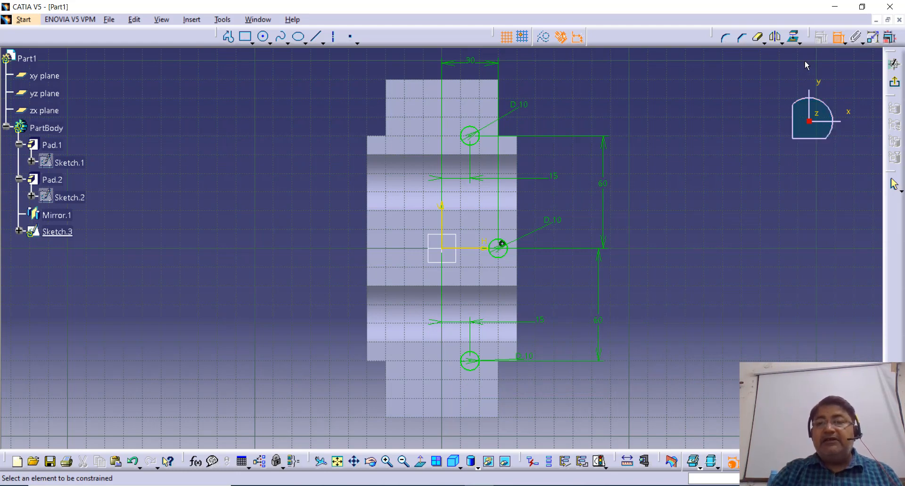
click(838, 37)
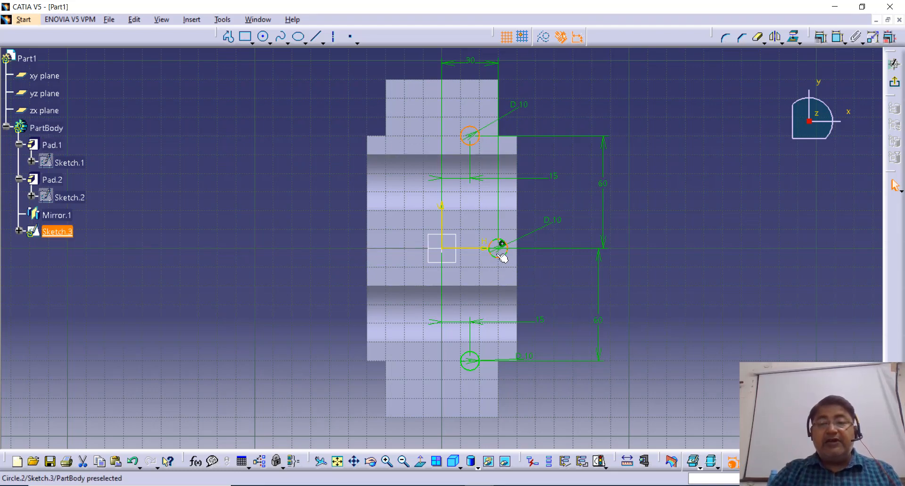
Mirror the three 10 mm circles about the sketch's vertical axis
ctrl+click(484, 358)
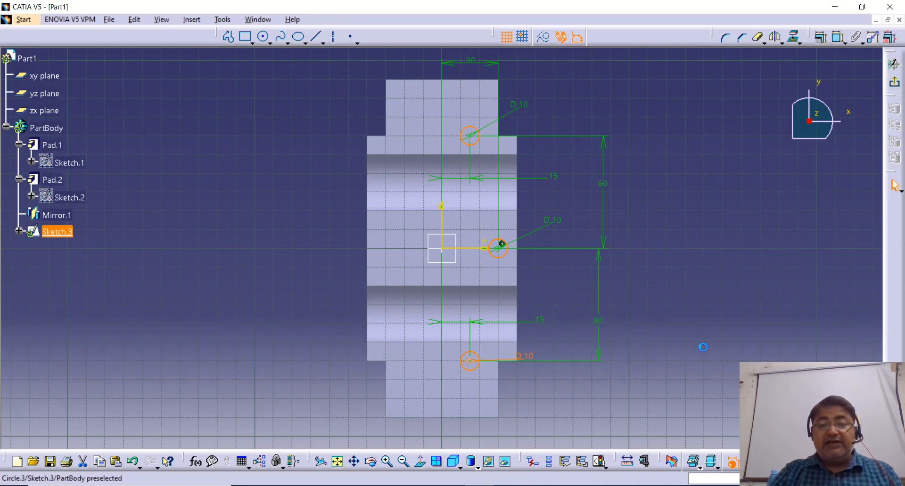
click(775, 37)
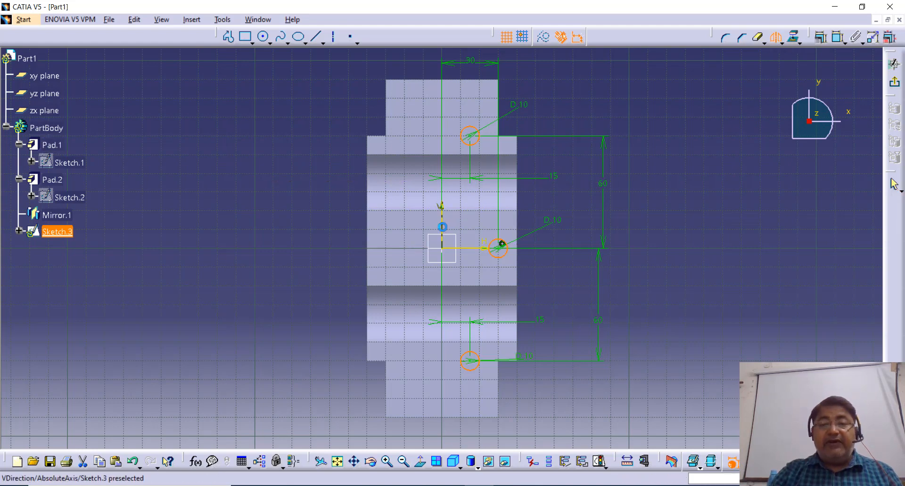
click(441, 221)
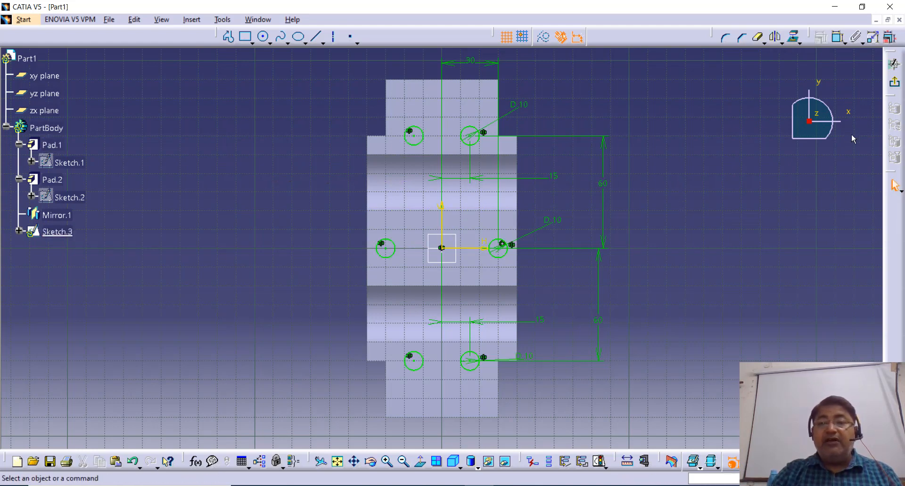
Exit the sketch and cut the six circles down into the block as a dimension-limited Pocket
click(894, 82)
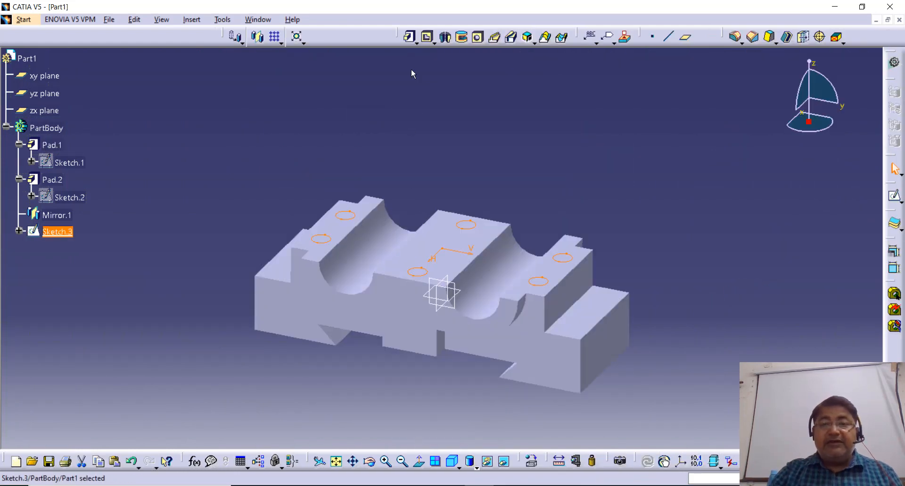
click(427, 36)
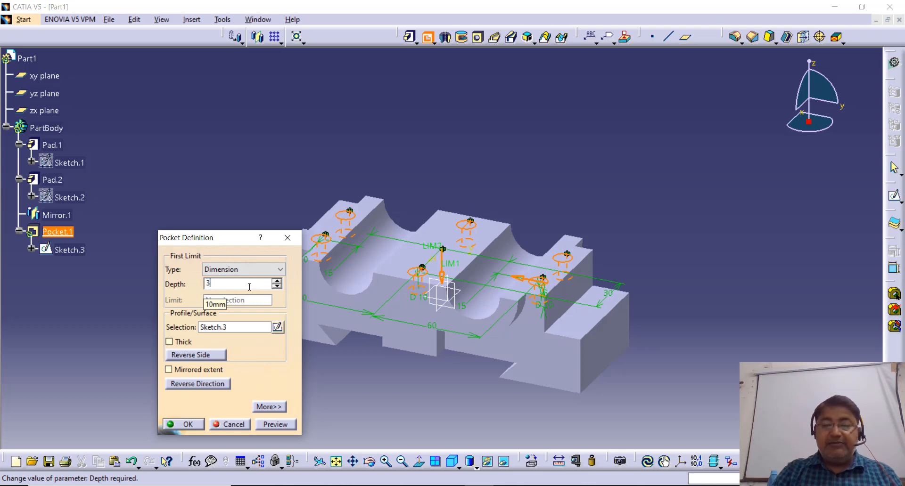
key(Return)
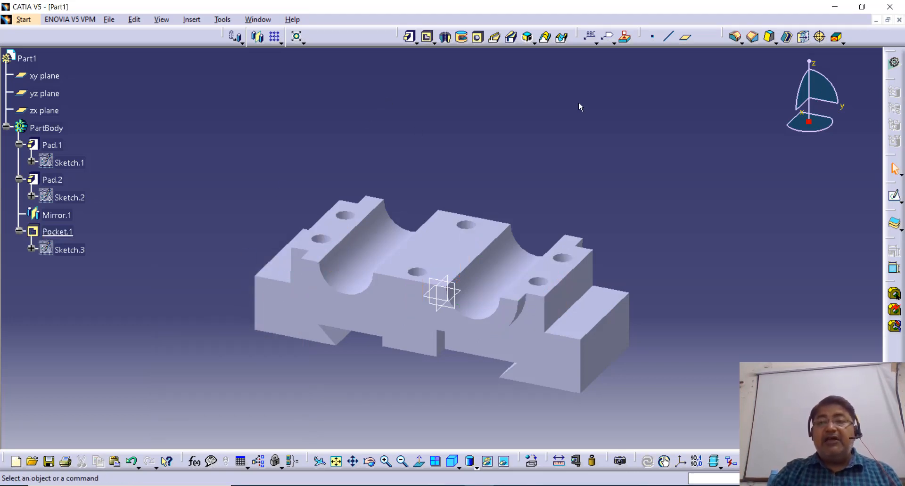
Start an Edge Fillet with a 1 mm radius and select the front pad face and the block's two front end faces
click(736, 37)
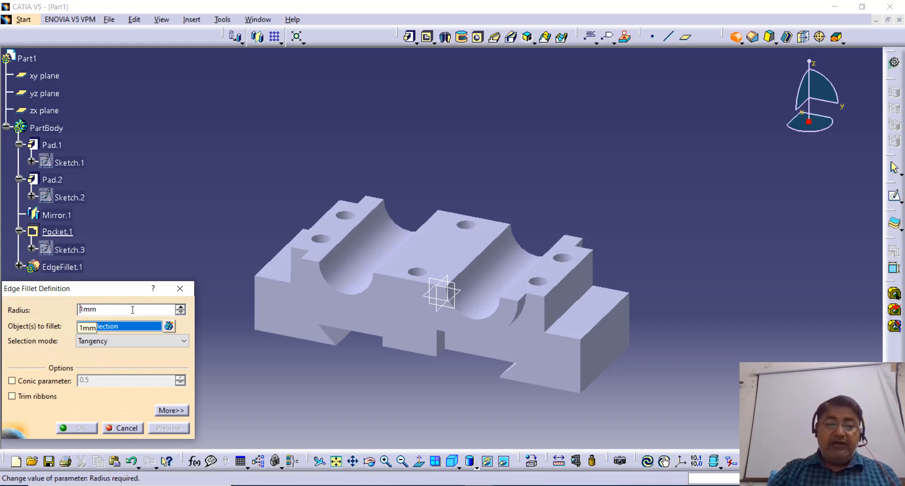
key(Return)
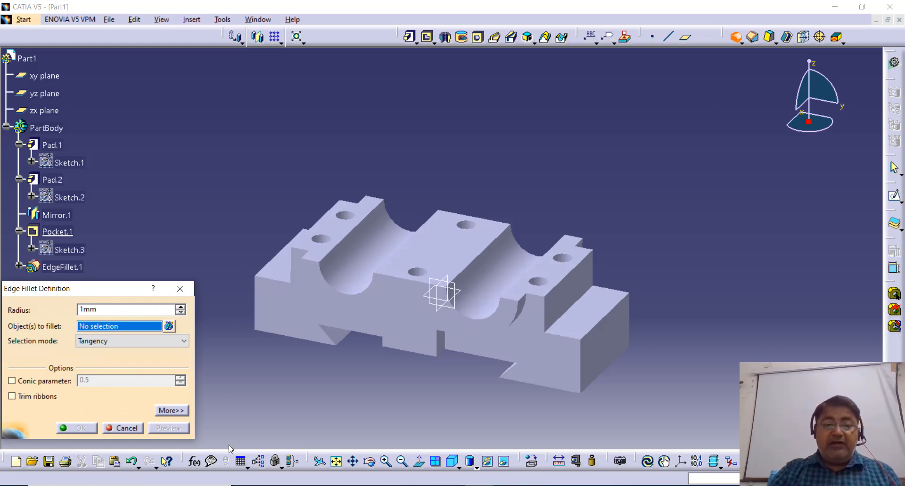
click(402, 319)
click(286, 322)
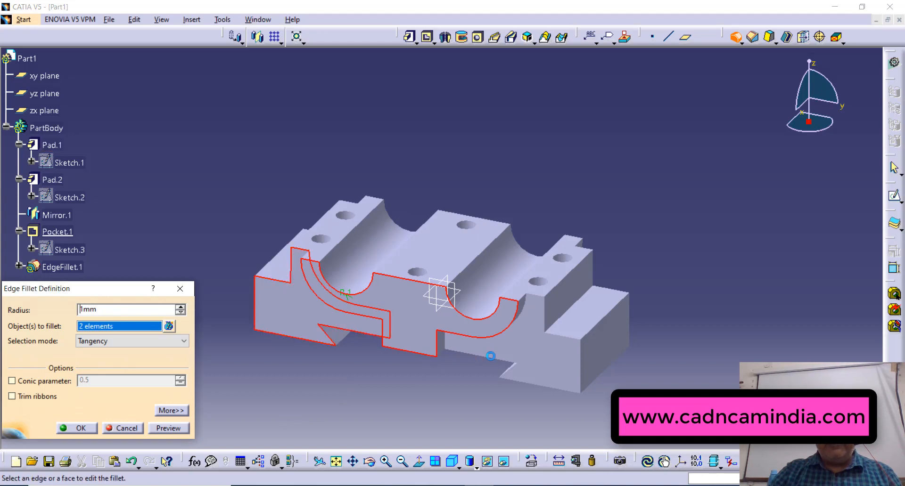
click(510, 344)
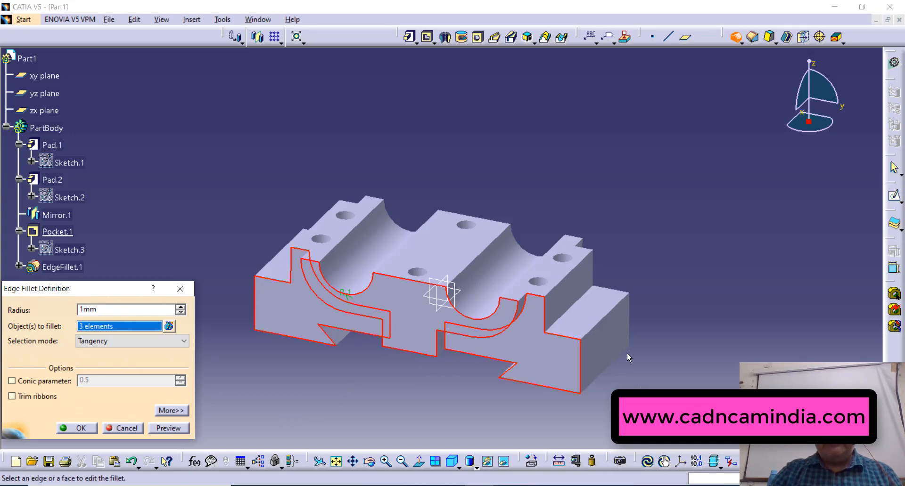
Add the right end's step, outer end face, riser and raised top face to the fillet selection
click(595, 322)
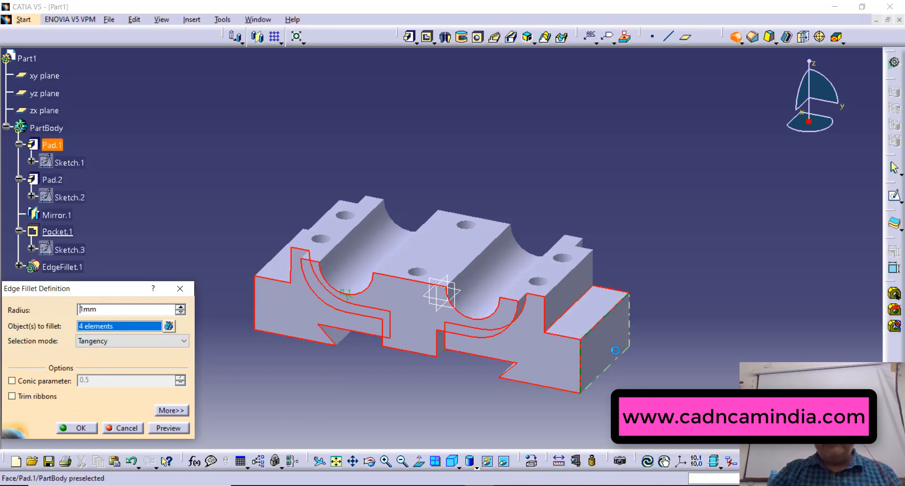
click(615, 351)
click(588, 284)
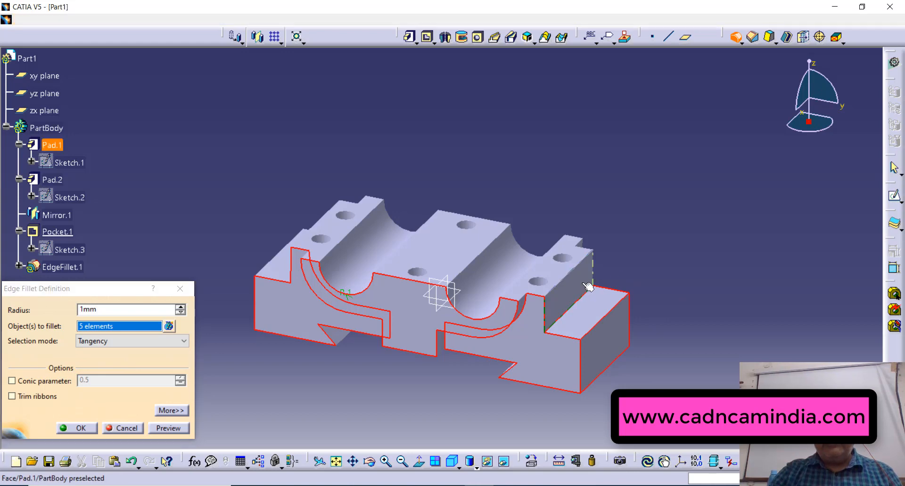
click(575, 253)
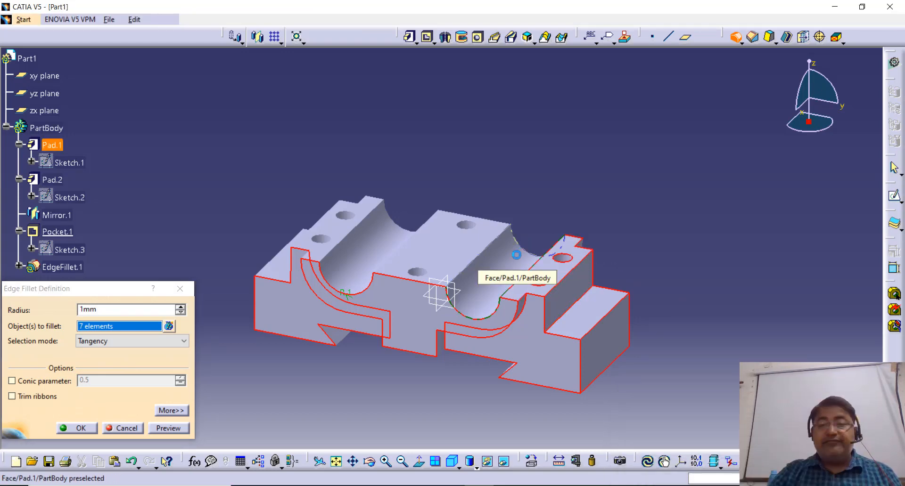
Add the middle top faces between the two bearing grooves and the top face beyond the second groove to the fillet selection
click(499, 222)
click(450, 226)
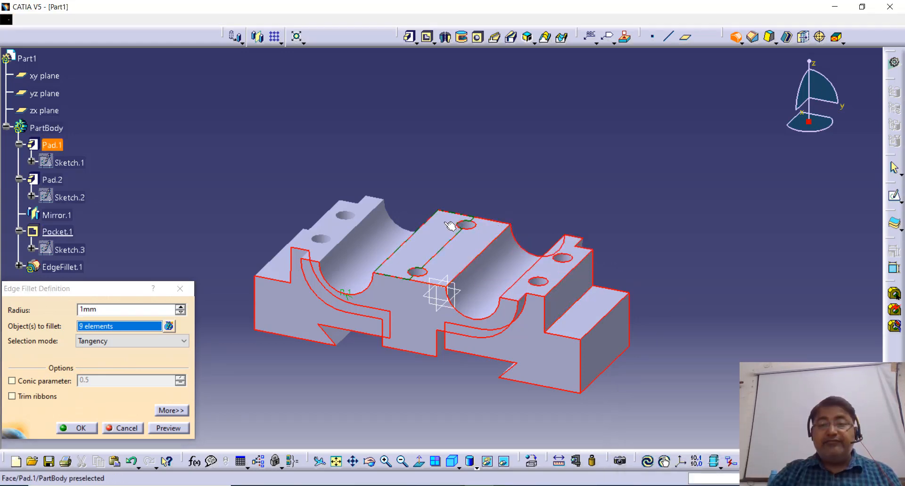
click(450, 226)
click(387, 220)
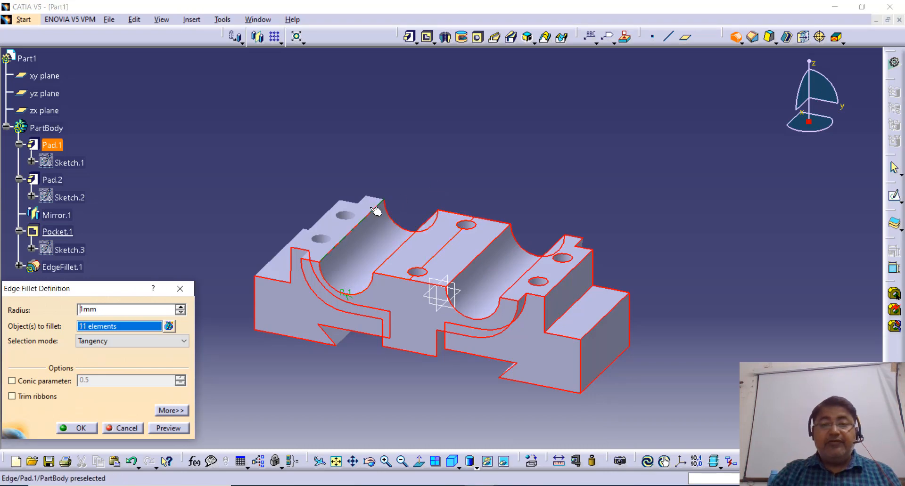
click(376, 211)
Add the opposite end's lower step face and outer end face to the fillet selection
middle_drag(260, 219, 315, 279)
click(300, 294)
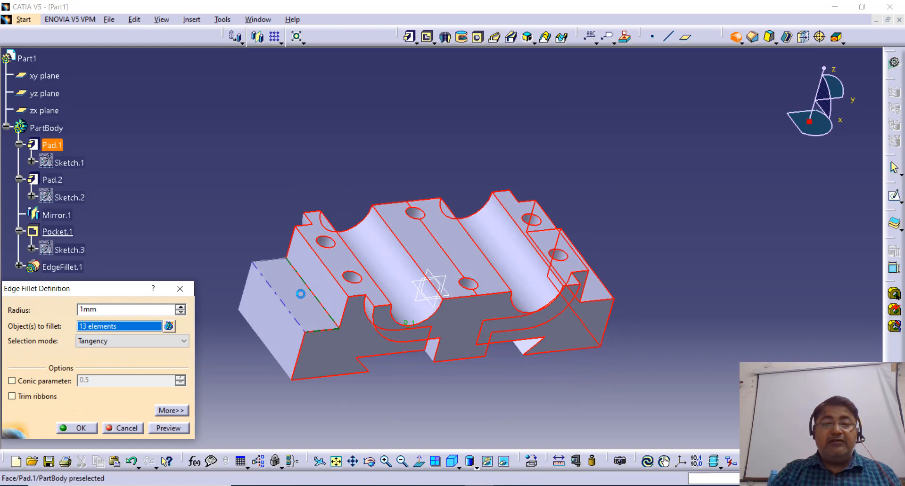
click(269, 322)
Add the block's back faces to the selection and apply the 1 mm edge fillet
middle_drag(680, 345, 519, 383)
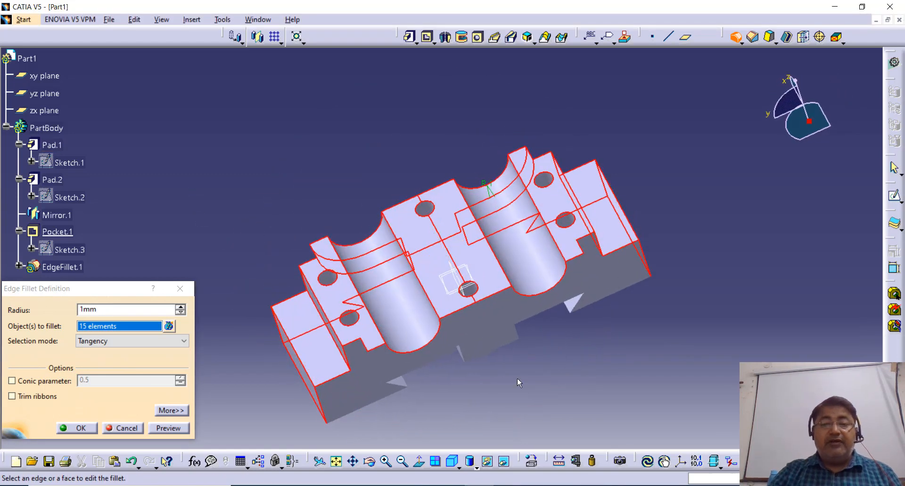
click(489, 320)
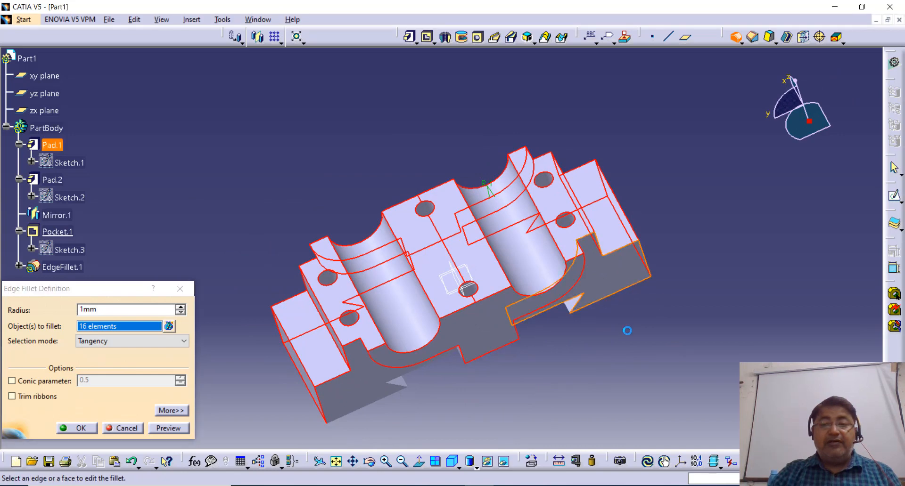
click(363, 394)
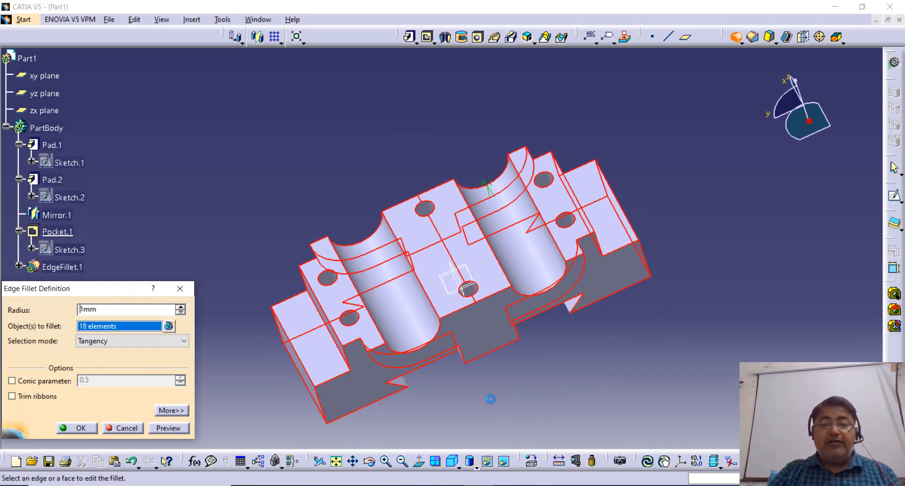
click(80, 428)
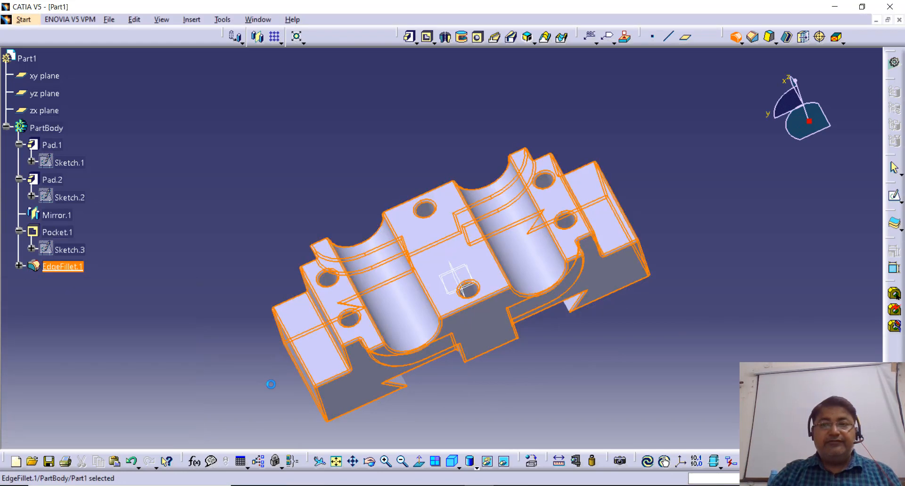
click(641, 350)
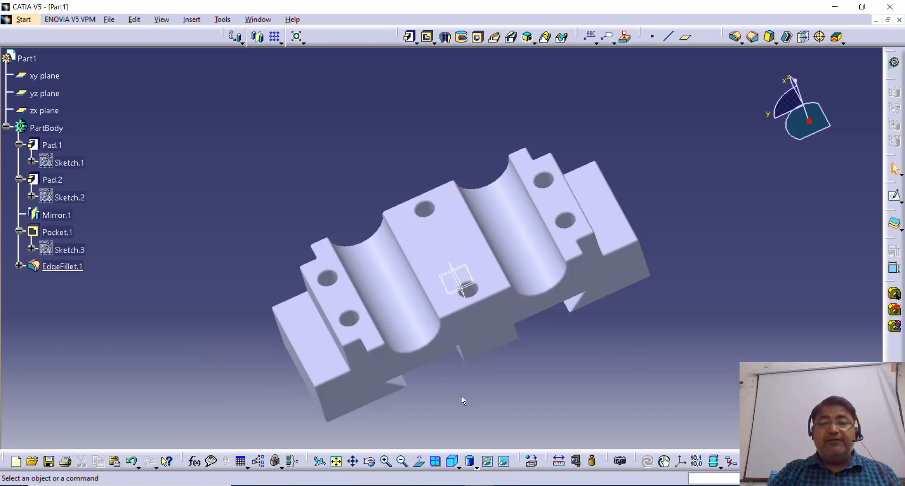
Save the finished base block to the Desktop as a CATPart file named BASE1
middle_drag(461, 395, 418, 346)
middle_drag(619, 199, 687, 218)
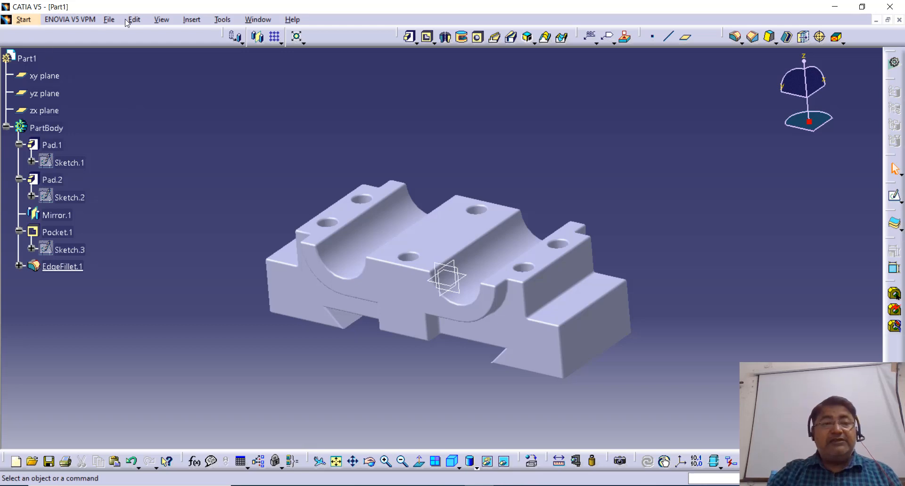
click(107, 21)
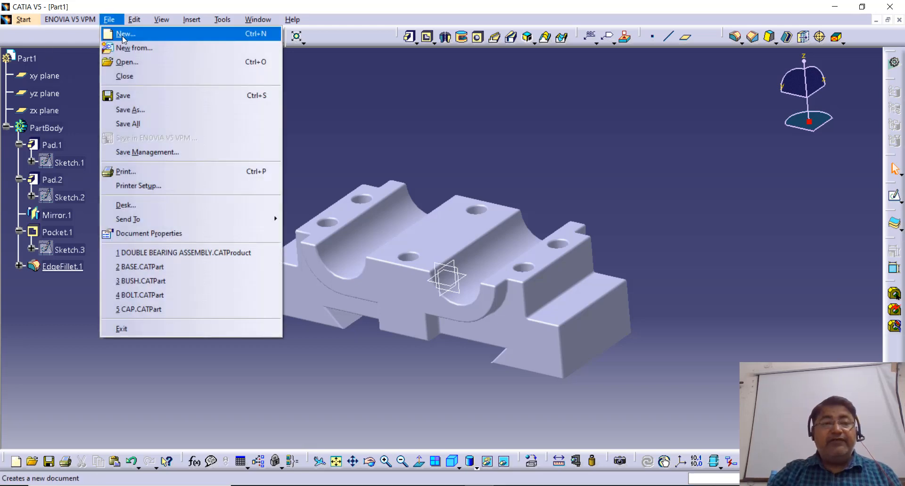
click(141, 110)
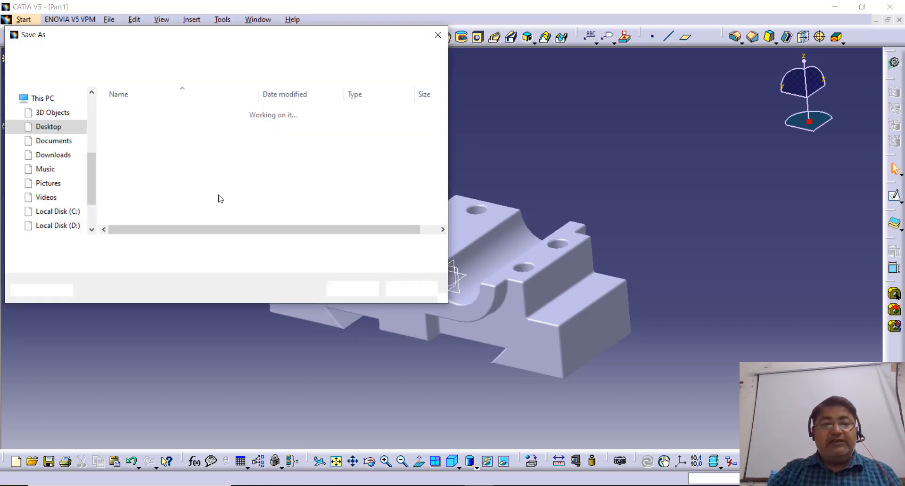
click(49, 127)
double_click(123, 249)
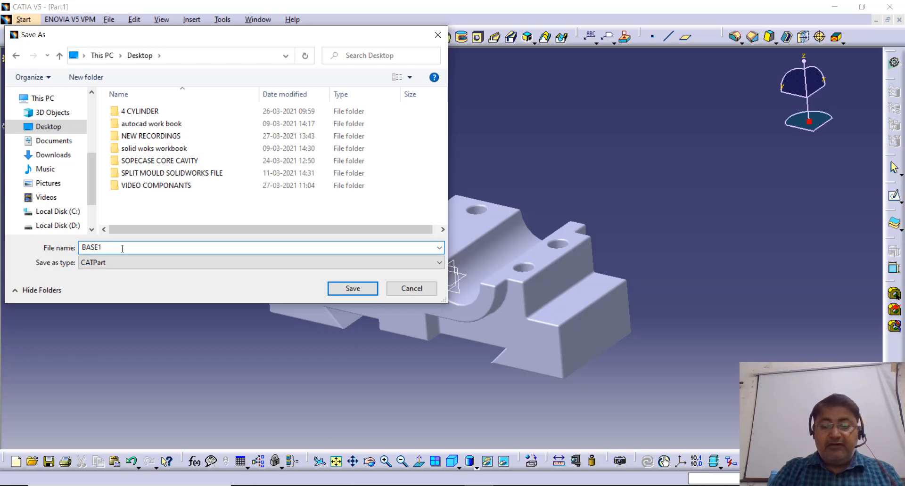
text(BASE1)
key(Return)
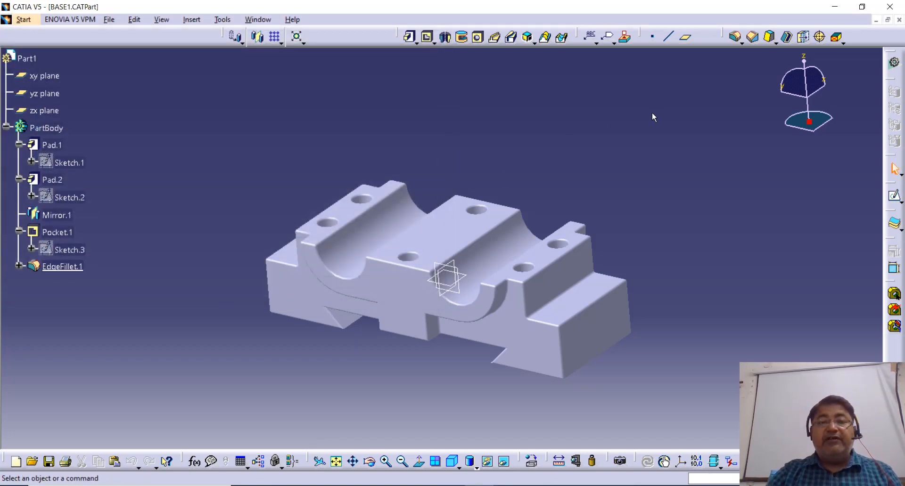
Close the BASE1 document and create a new part with the name Part1
click(899, 20)
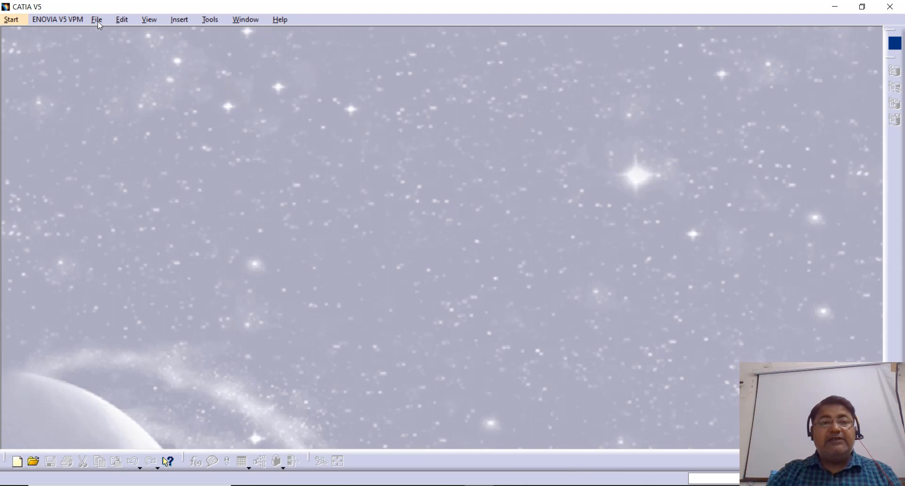
click(20, 22)
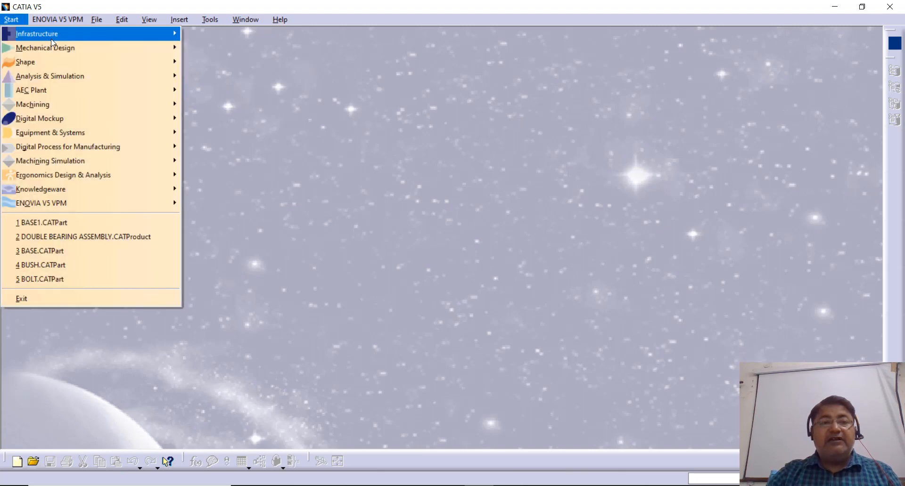
mouse_move(154, 47)
click(187, 47)
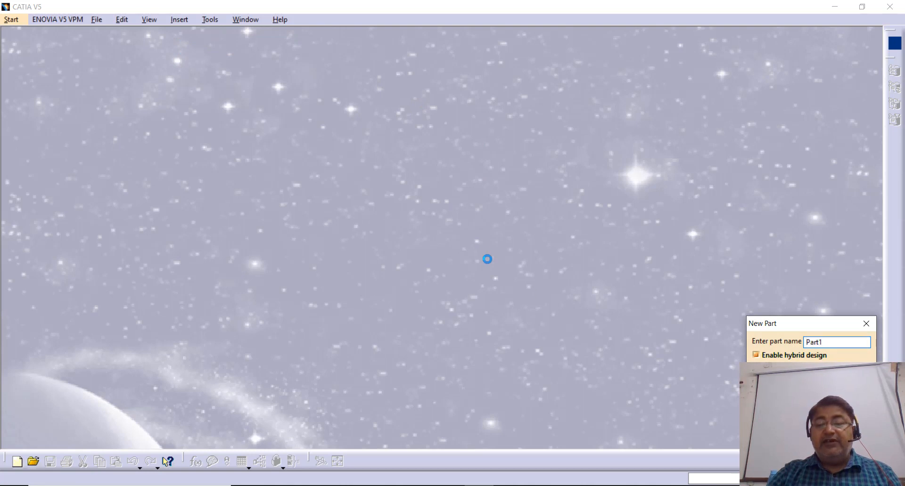
key(Return)
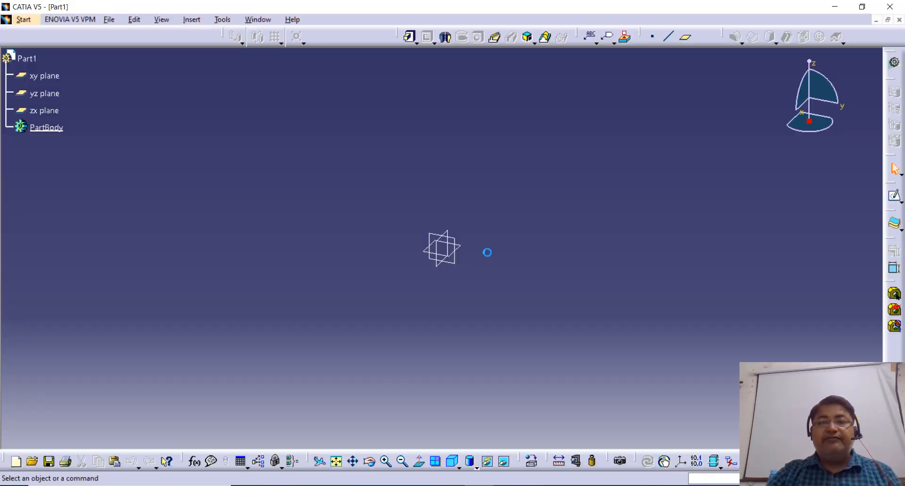
Sketch a centered rectangle about 153 by 94 mm around the origin on the yz plane
click(895, 197)
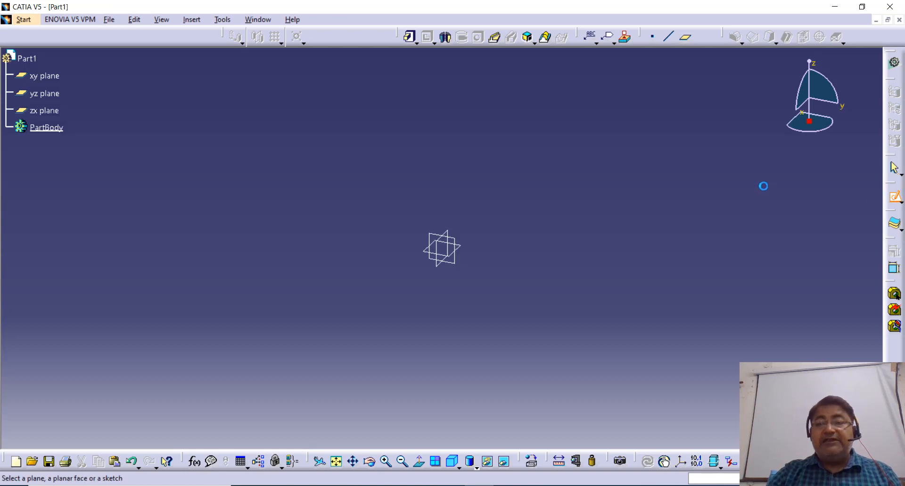
click(457, 242)
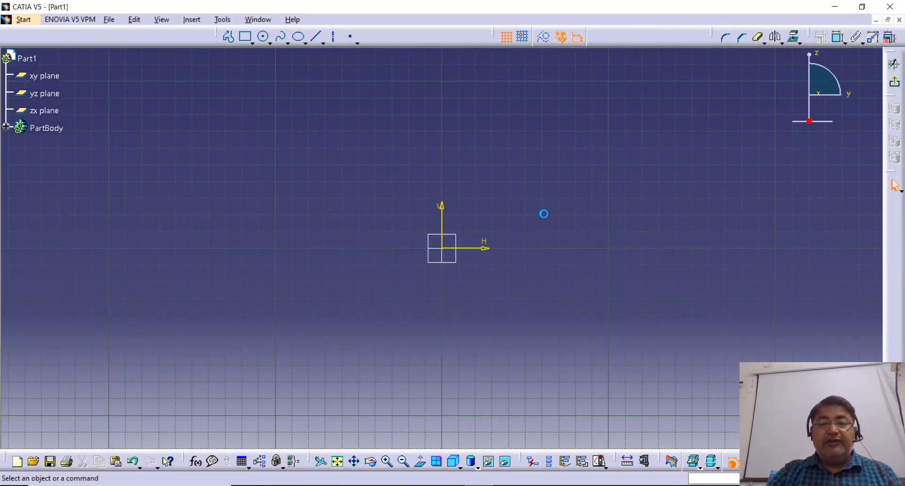
click(252, 43)
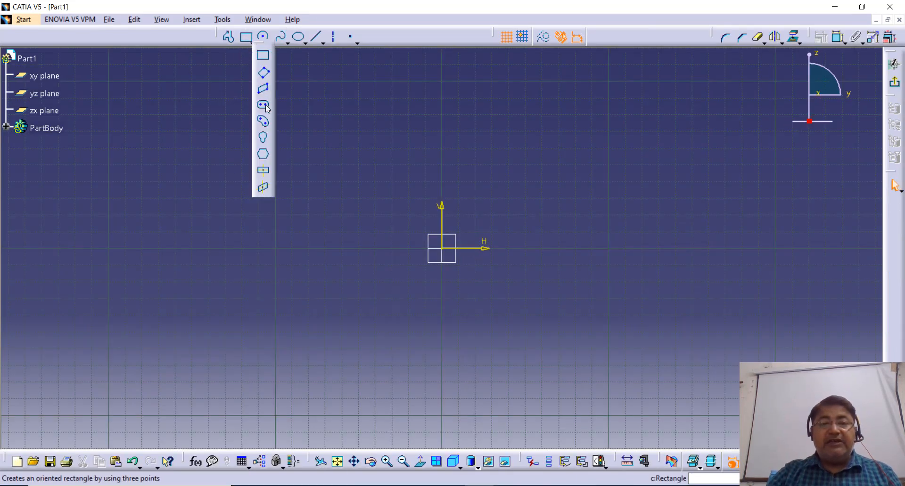
click(264, 173)
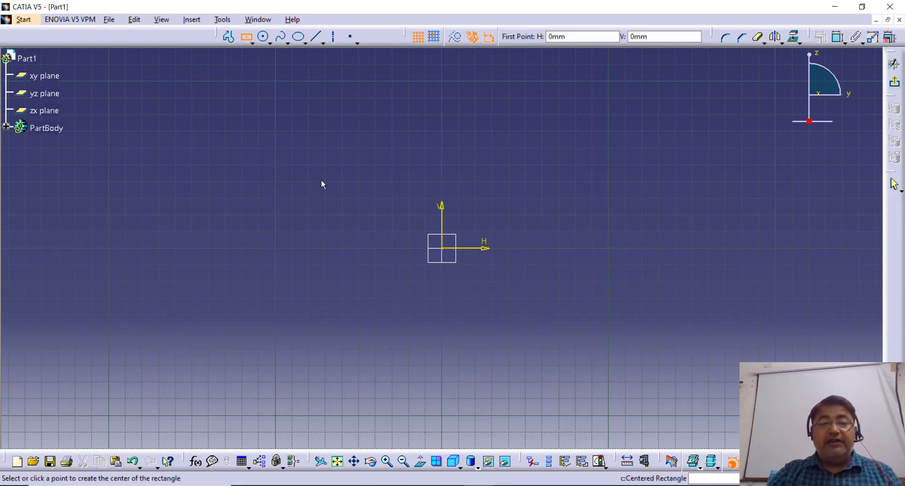
click(443, 249)
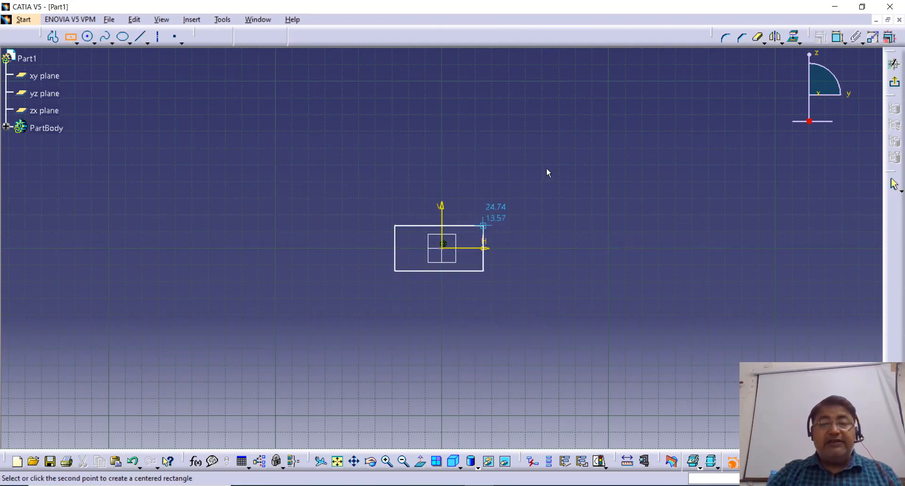
click(566, 168)
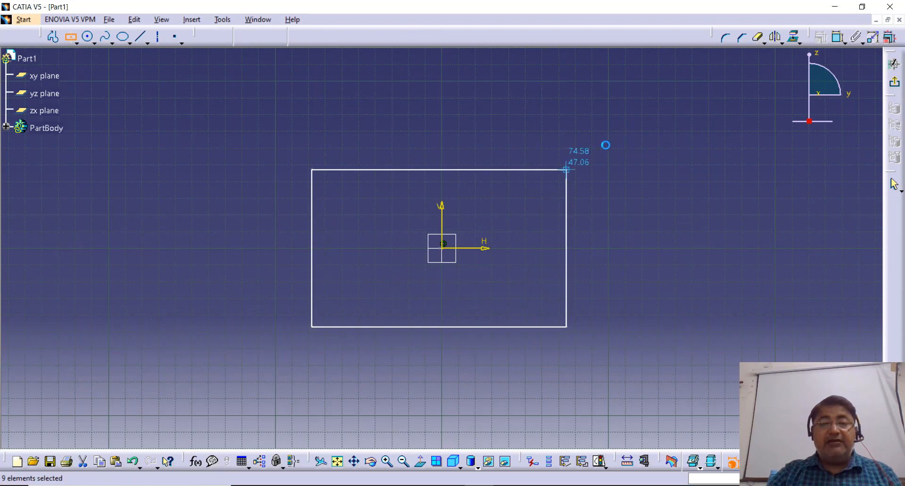
click(642, 150)
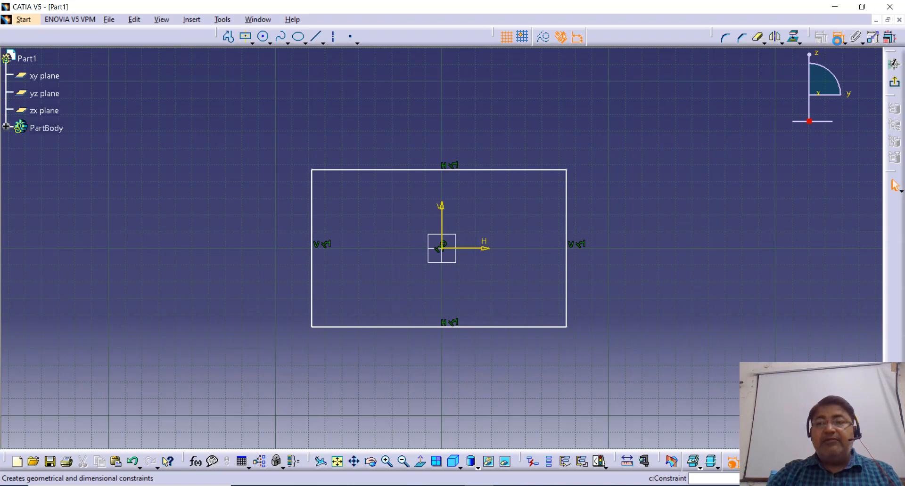
Dimension the rectangle's horizontal length and set it to 140 mm
click(837, 38)
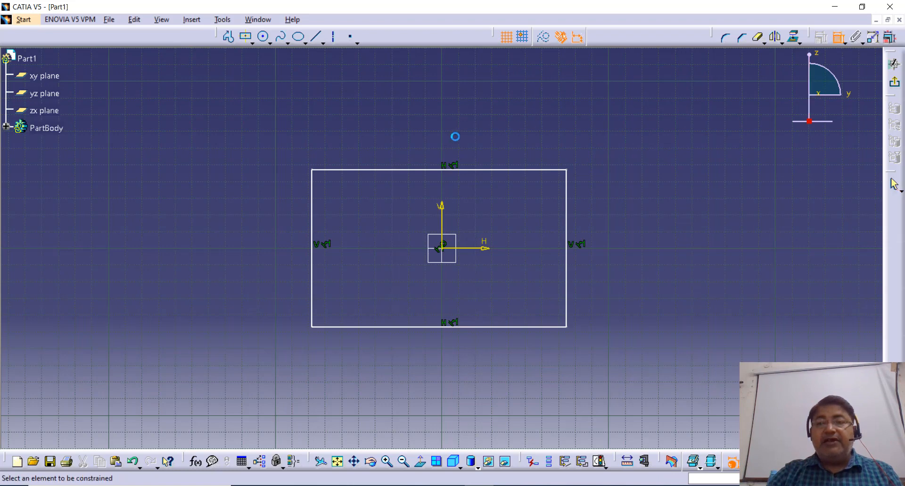
click(413, 169)
click(415, 137)
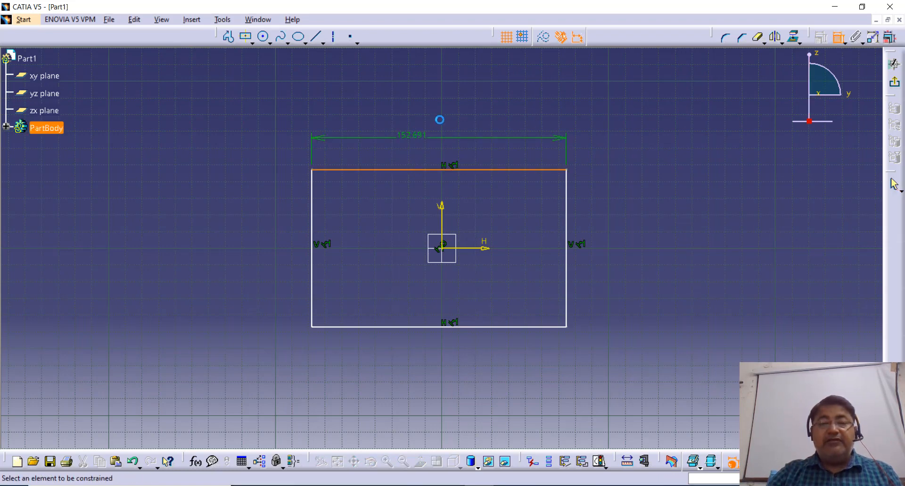
double_click(404, 138)
text(1)
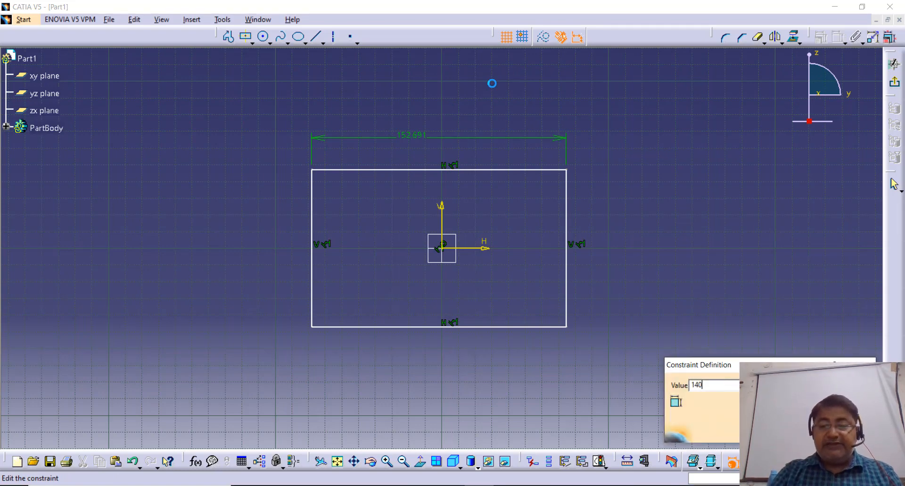
text(40)
key(Return)
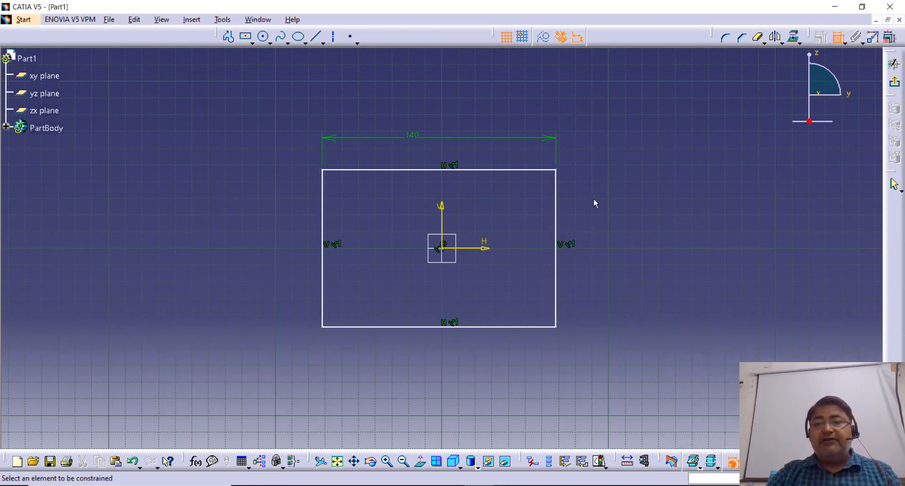
Dimension the rectangle's height and set it to 25 mm
click(556, 239)
click(608, 230)
double_click(611, 230)
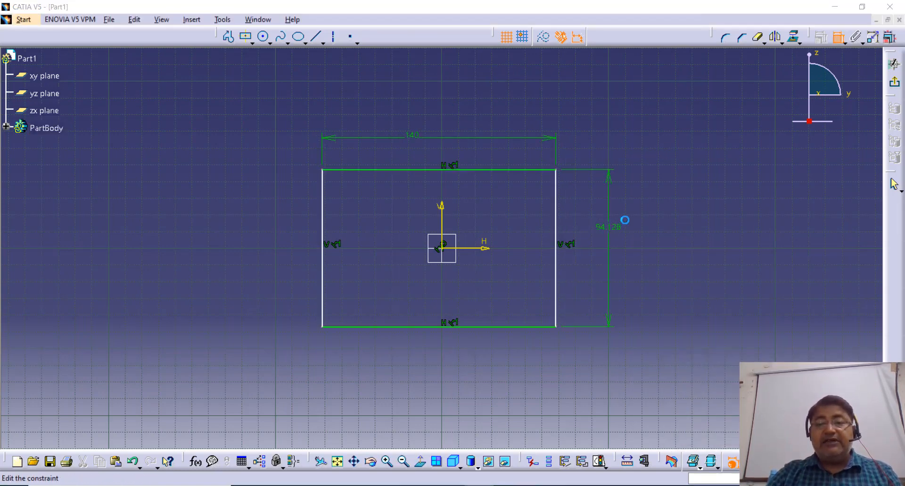
text(25)
key(Return)
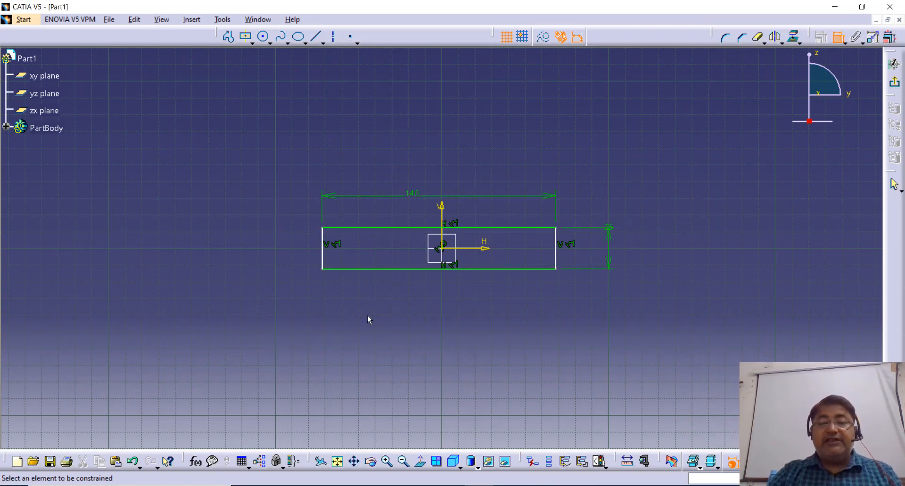
Draw a circle about 23 mm in diameter centered on the rectangle's lower edge, left of the vertical axis
click(386, 462)
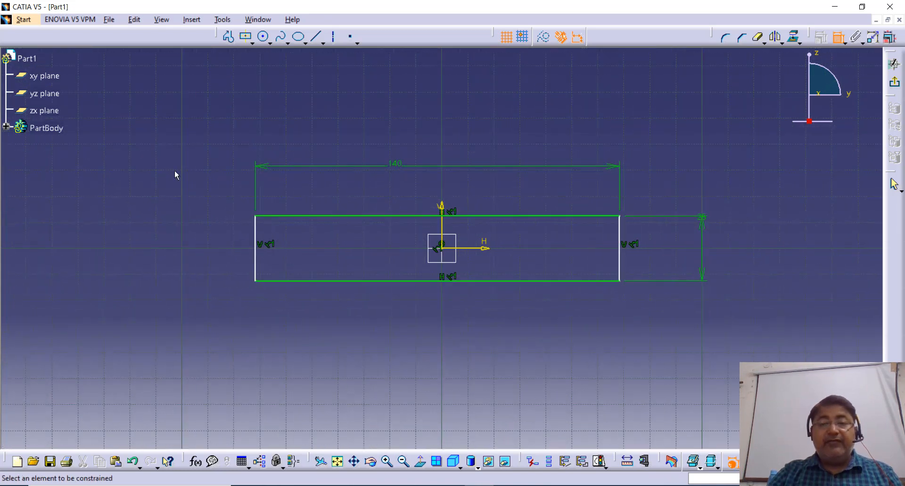
click(264, 38)
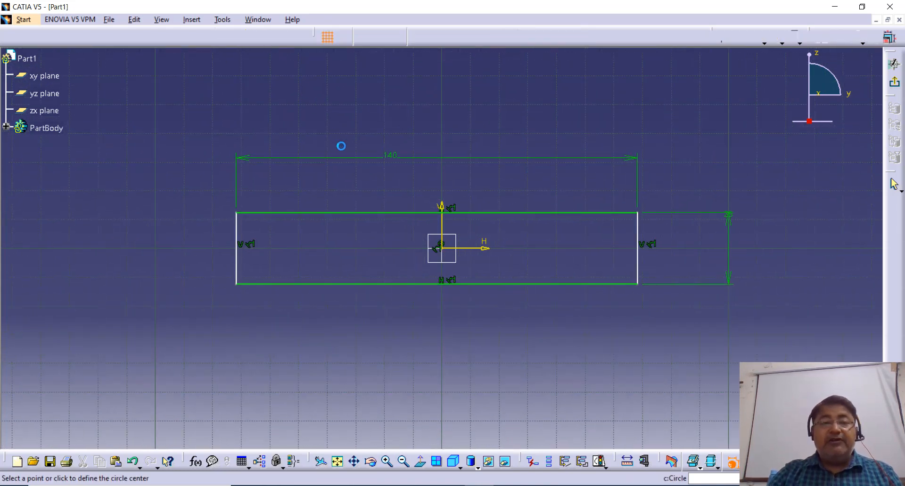
click(327, 284)
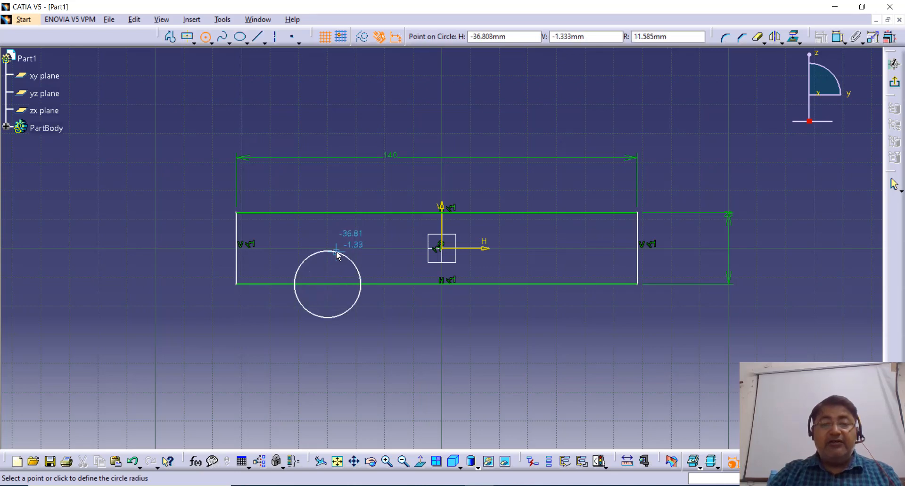
click(339, 252)
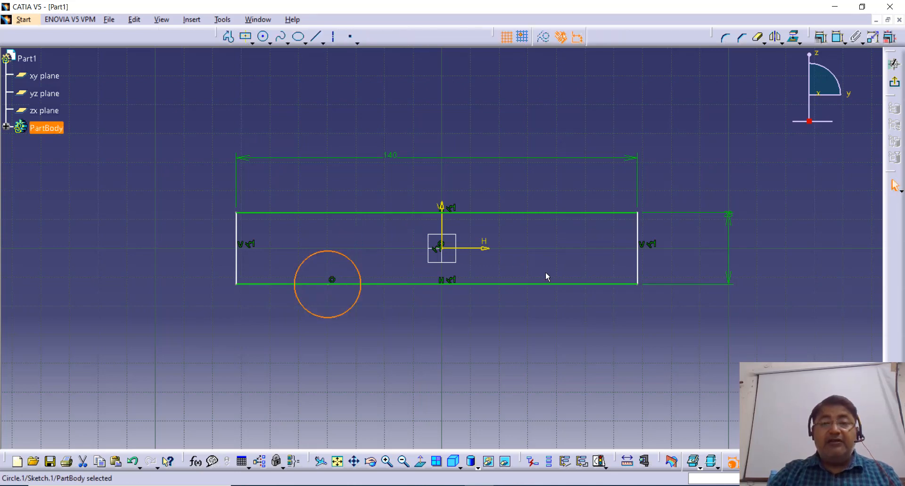
click(615, 145)
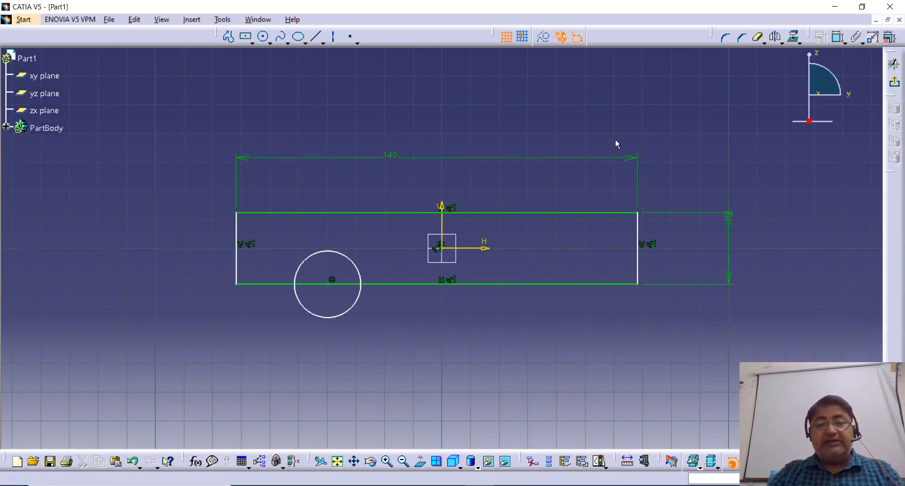
Dimension the circle and set its diameter to 30 mm
click(838, 38)
click(360, 270)
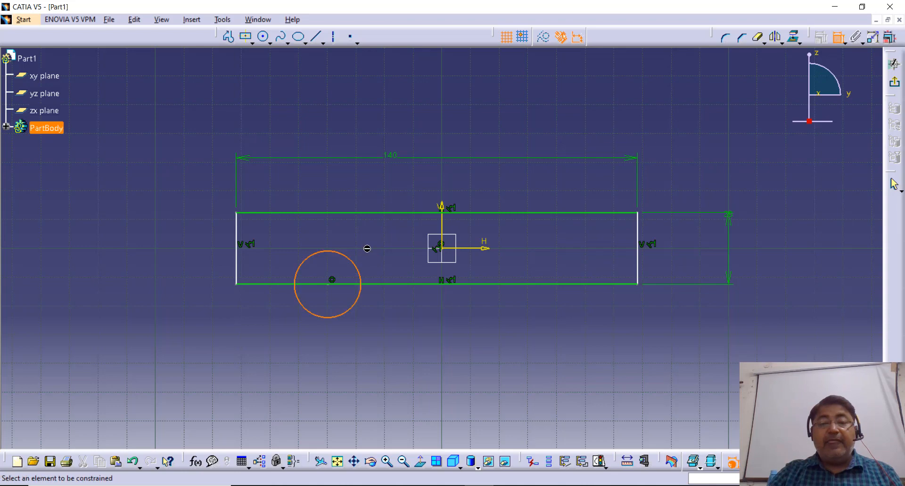
click(388, 183)
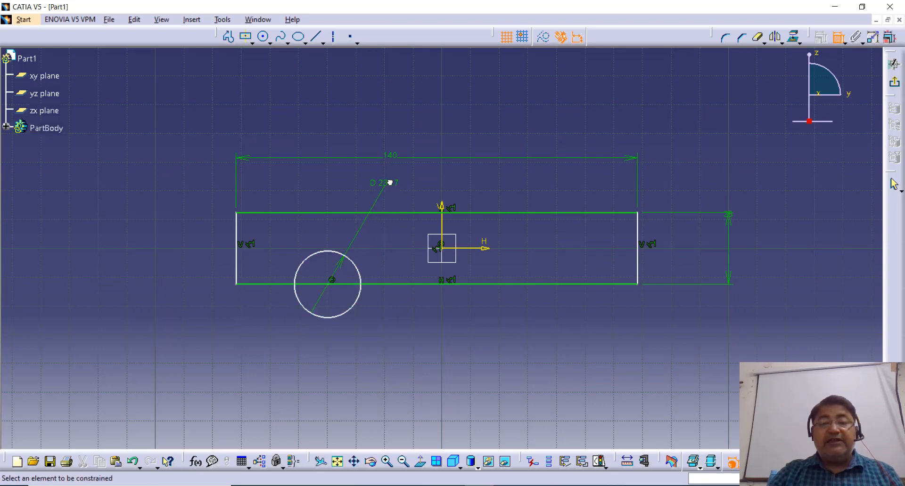
double_click(389, 183)
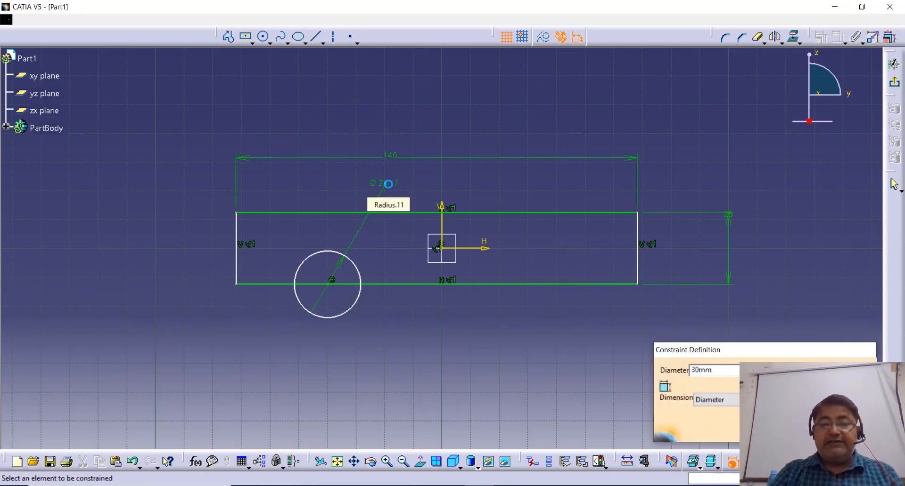
key(Return)
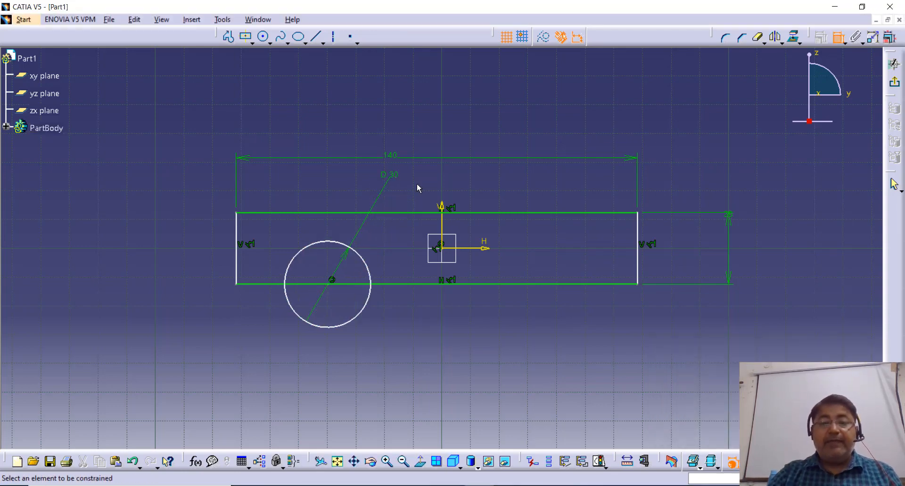
Constrain the circle's center to a horizontal distance of 35 mm from the vertical axis
click(331, 283)
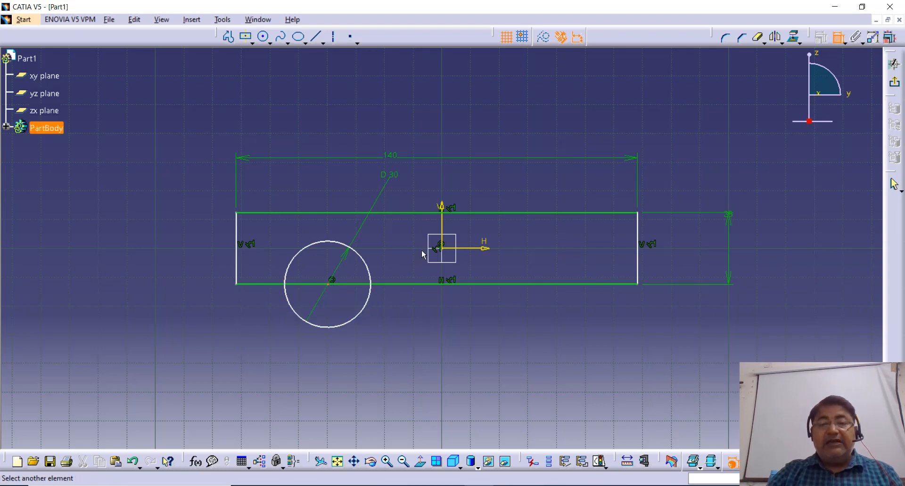
click(442, 221)
click(404, 237)
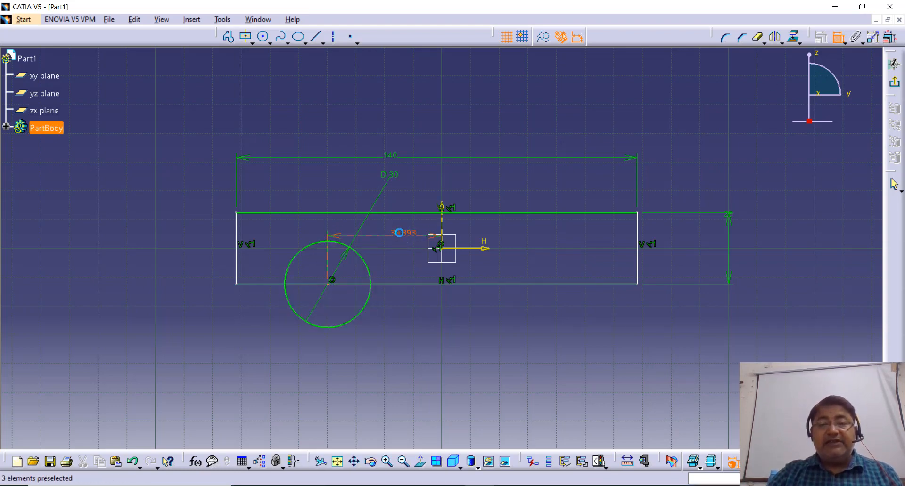
double_click(399, 233)
text(35)
key(Return)
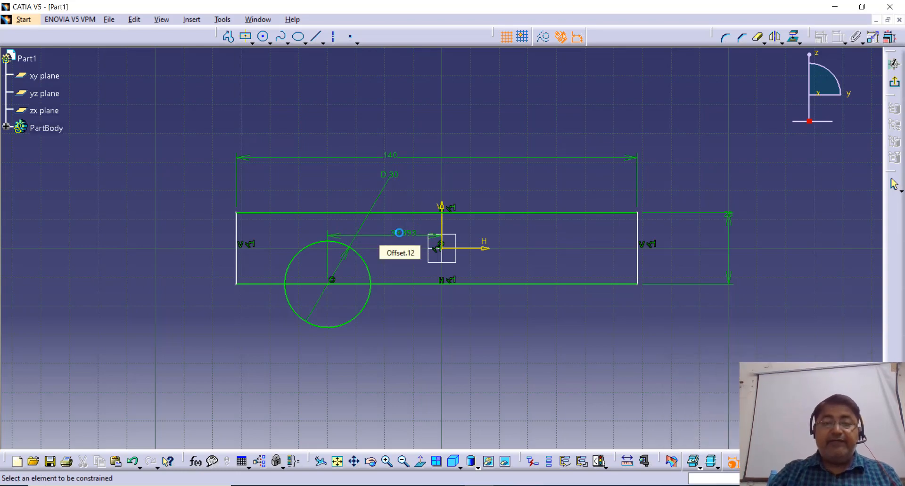
Mirror the 30 mm circle about the sketch's vertical axis
click(775, 37)
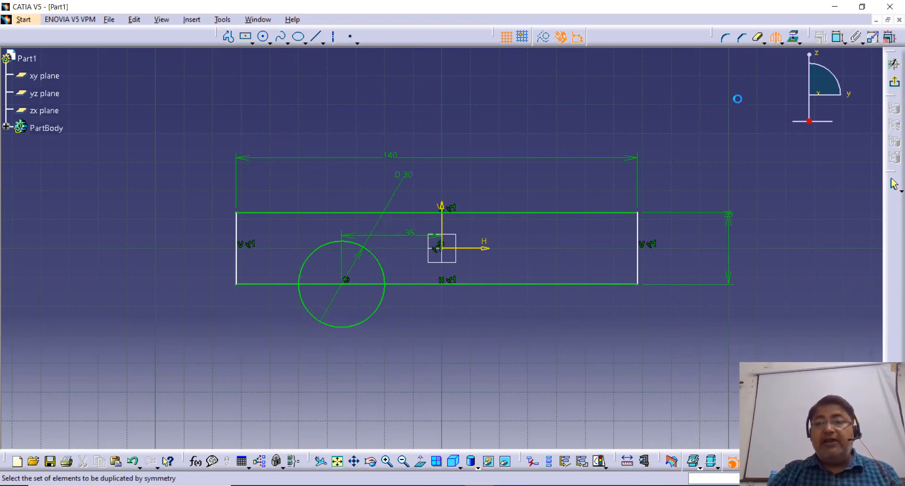
click(342, 326)
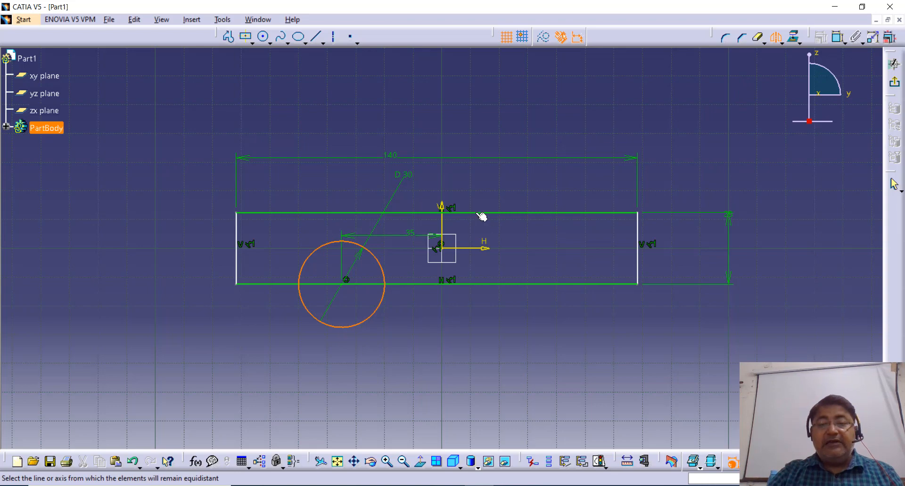
click(443, 231)
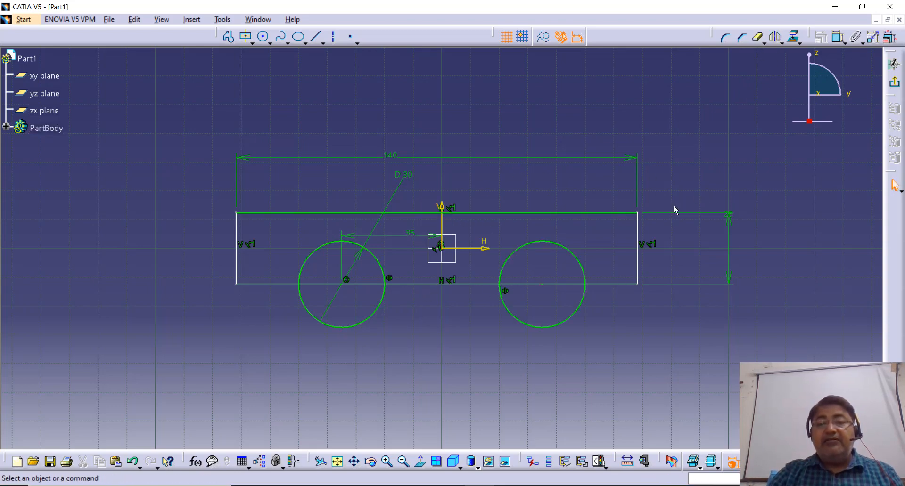
Trim away the lower halves of both circles and the rectangle's edge segments between their ends, and leave the sketch
click(757, 37)
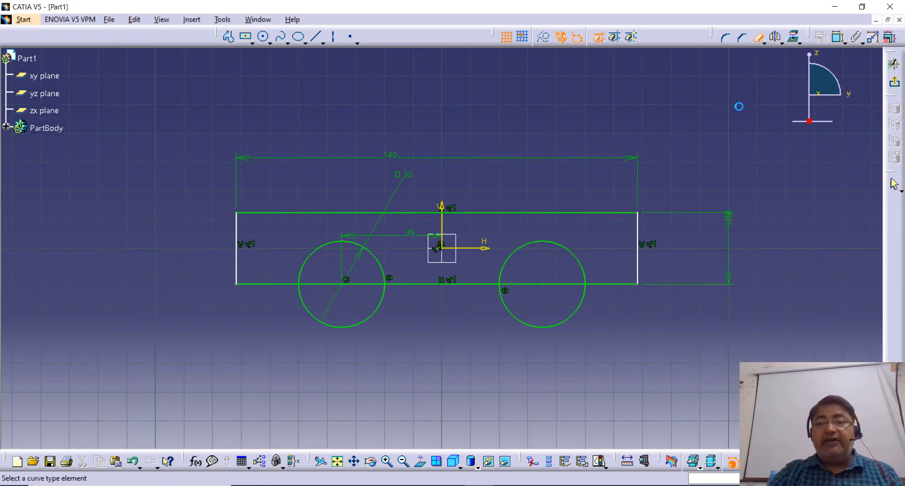
click(537, 328)
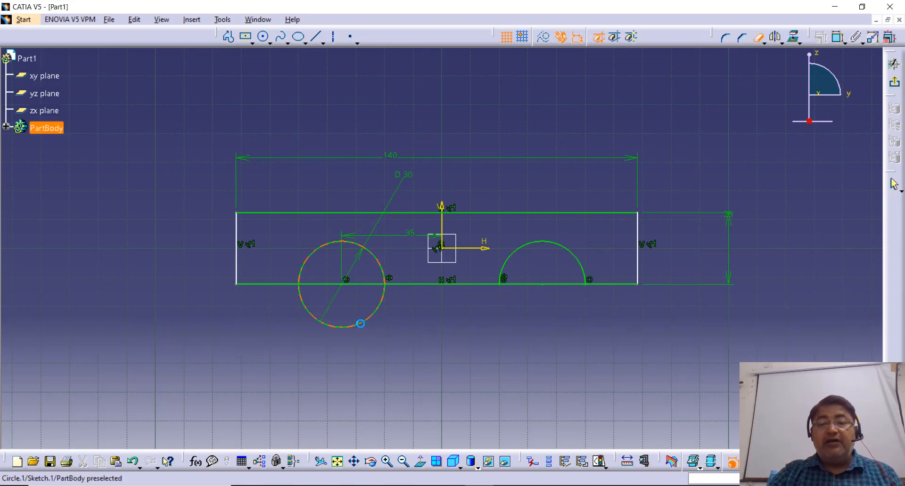
click(340, 327)
click(340, 285)
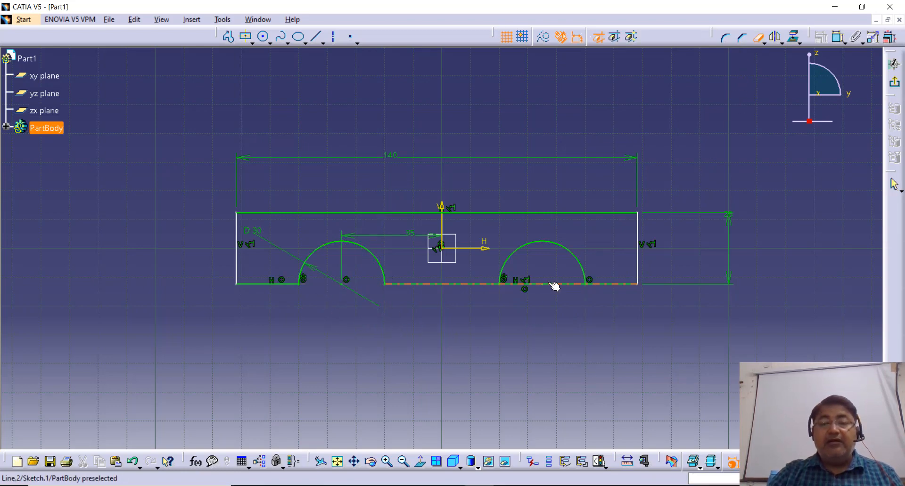
click(555, 284)
click(894, 63)
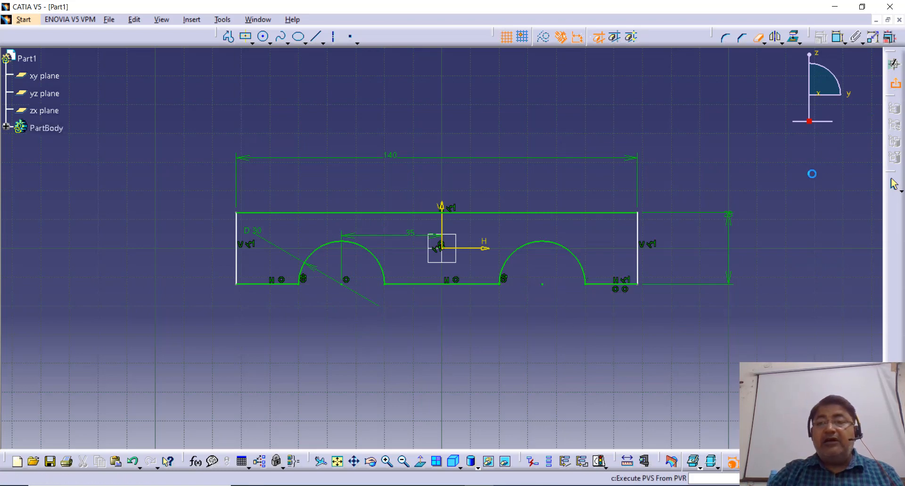
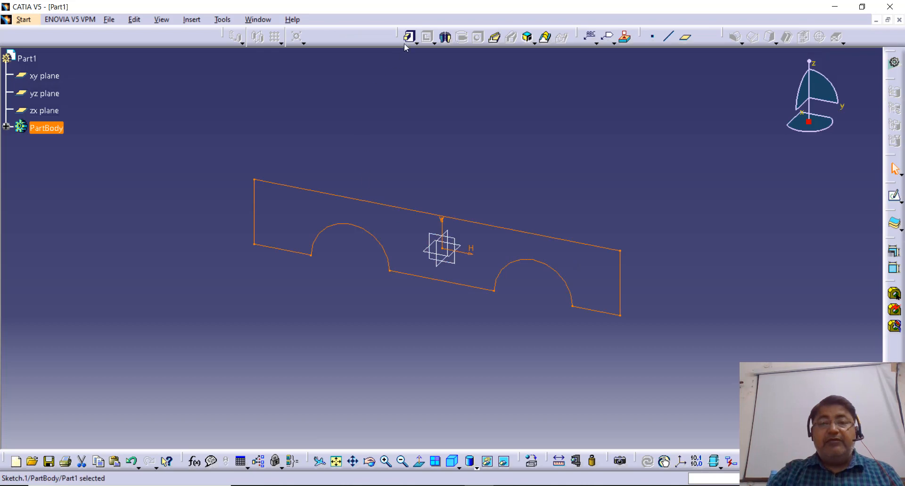
Pad the trimmed profile with a length of 30 mm and mirrored extent
click(407, 40)
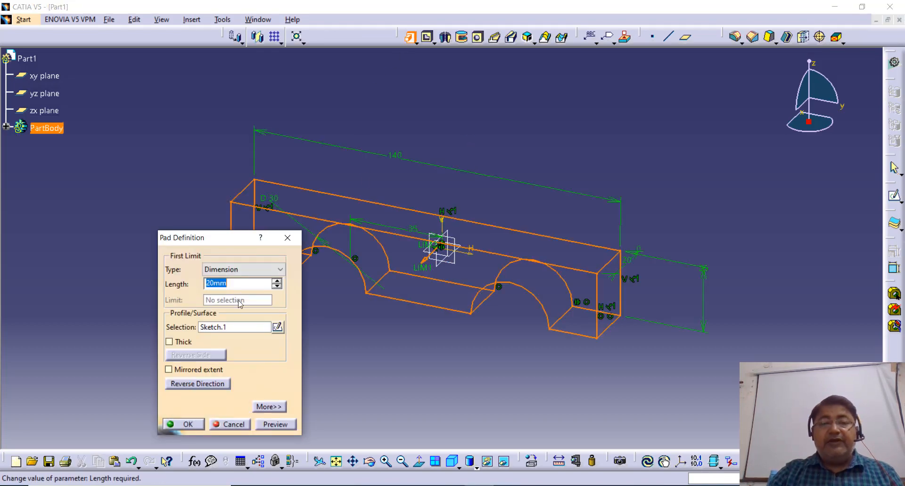
click(179, 371)
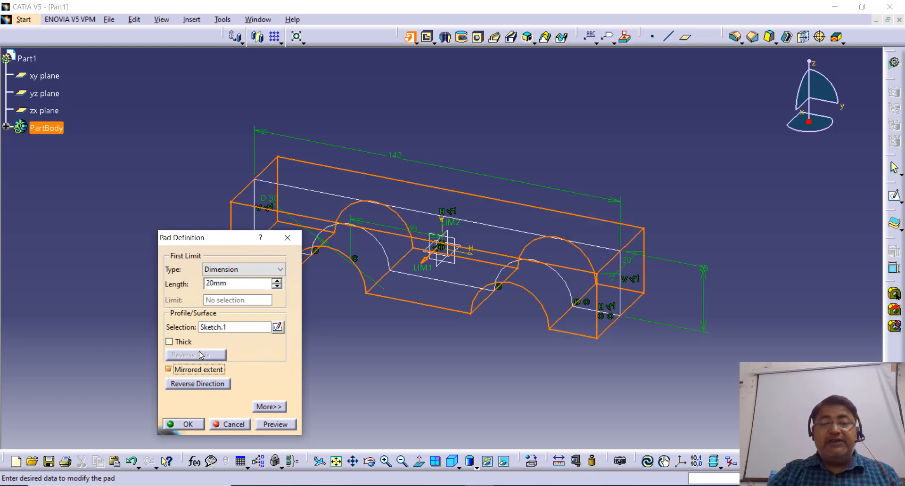
click(237, 284)
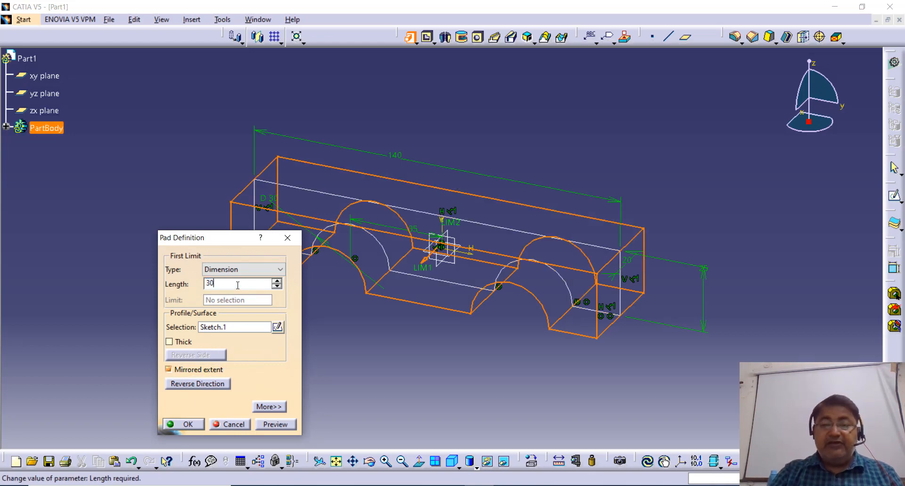
text(30)
key(Return)
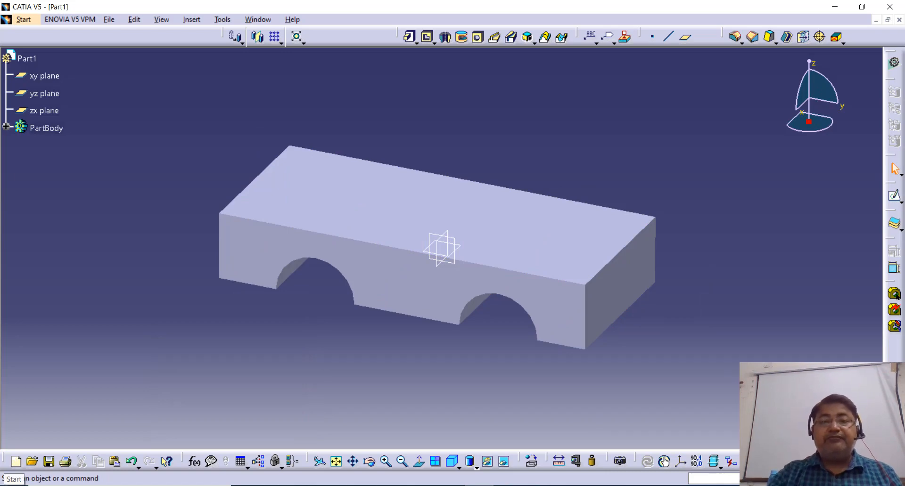
Start a sketch on the block's front face and project its three lower edges, both arcs and the top edge into it
click(895, 198)
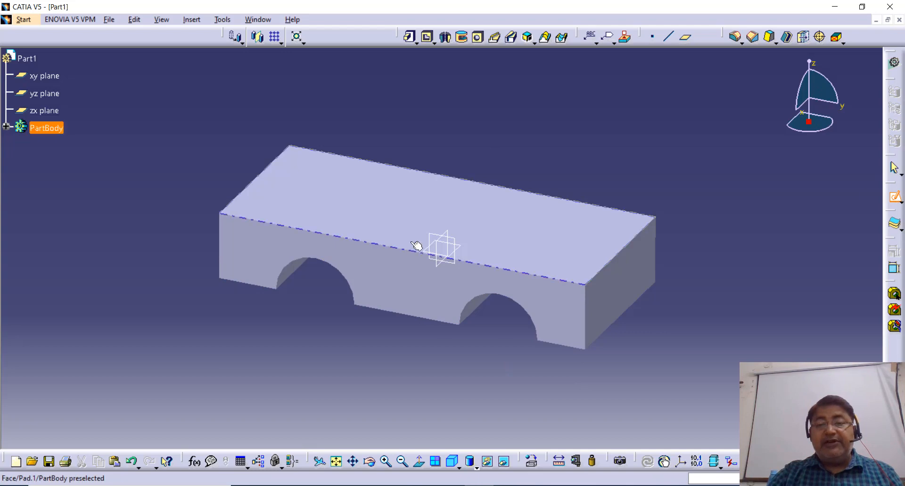
click(395, 290)
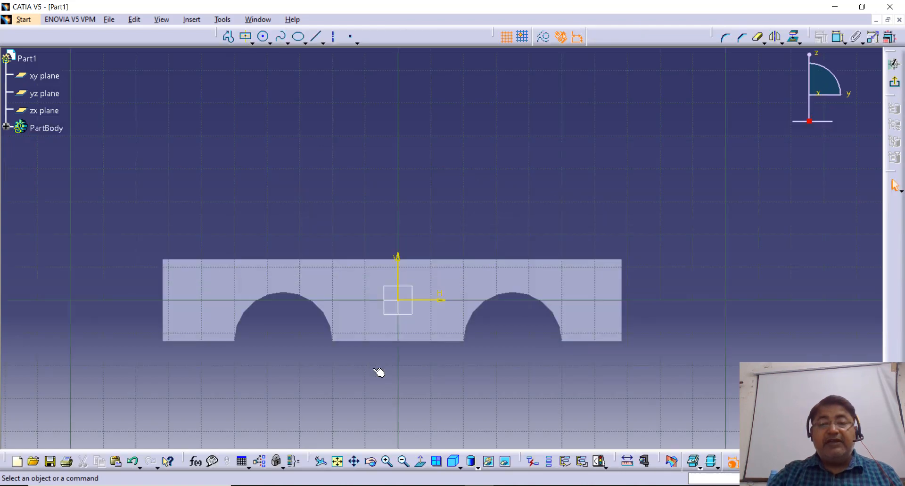
middle_drag(379, 373, 415, 329)
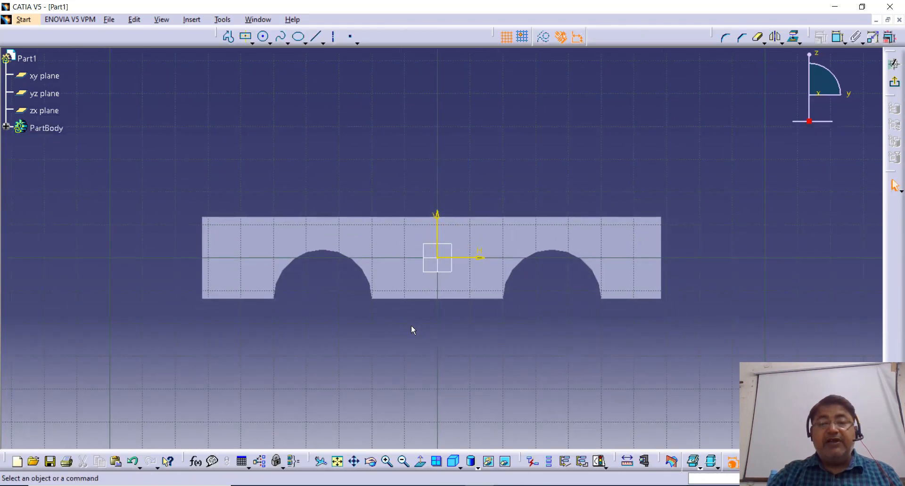
click(794, 42)
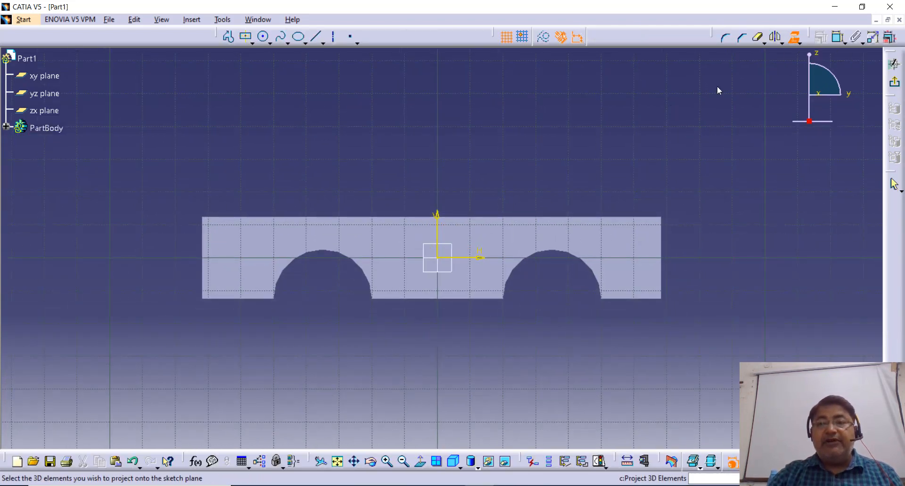
click(246, 300)
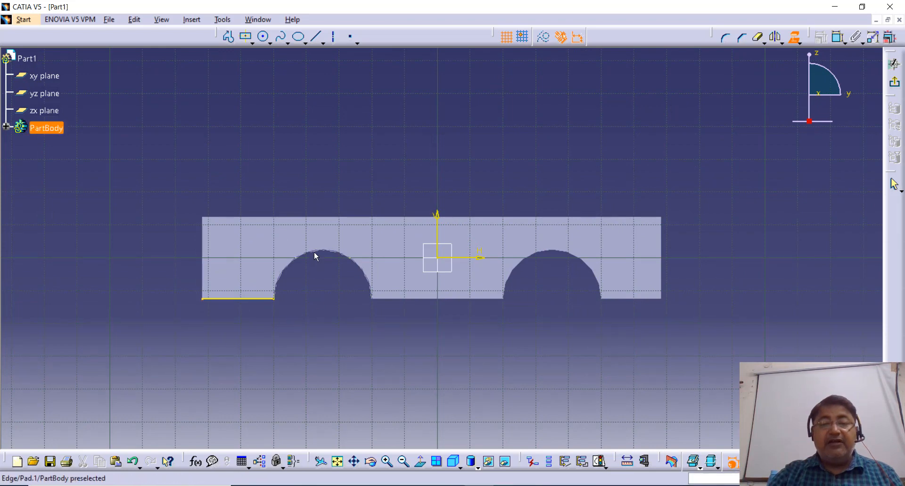
click(369, 285)
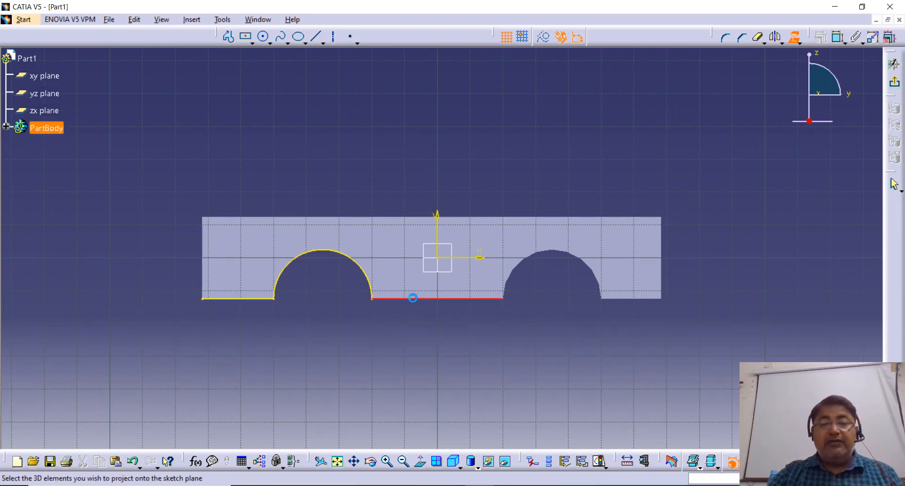
click(413, 298)
click(536, 263)
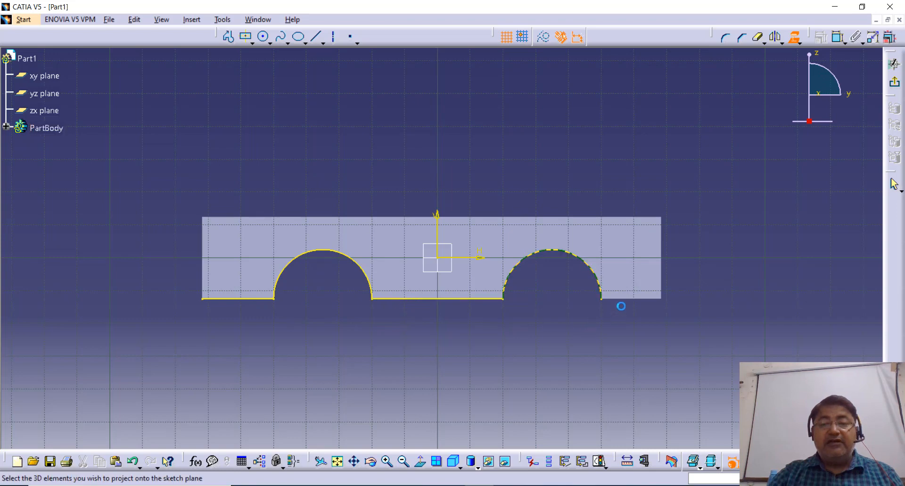
click(632, 299)
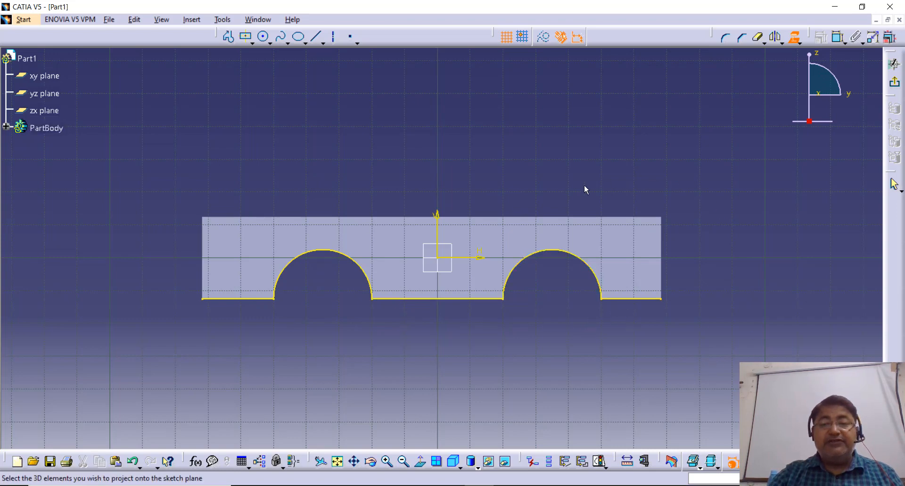
click(531, 216)
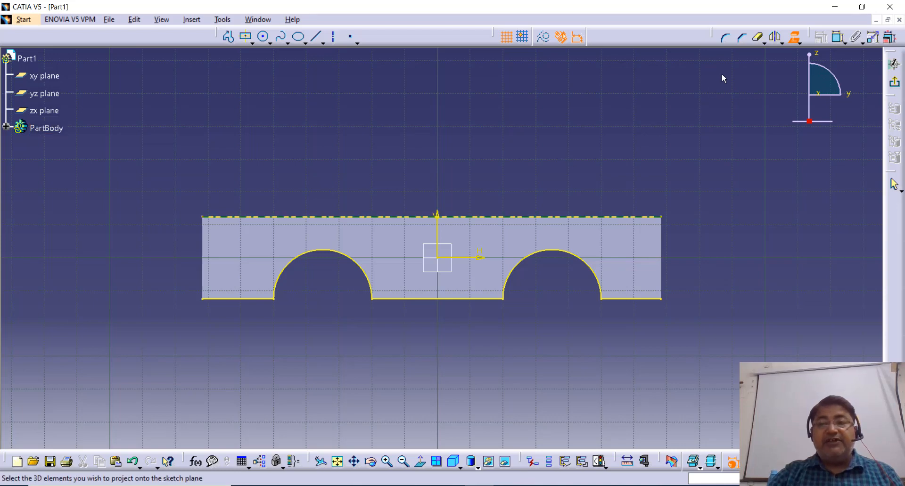
click(795, 39)
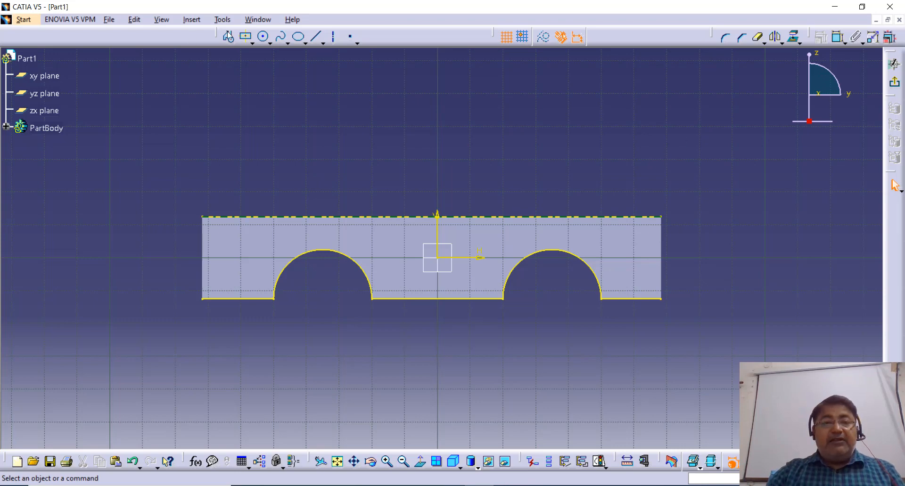
Draw a circle about 46 mm in diameter centered on the left arc's center
click(263, 36)
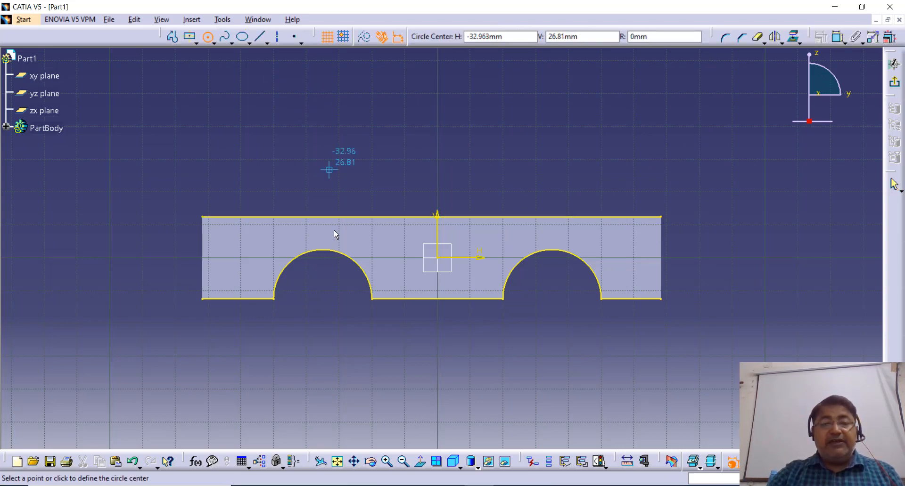
click(323, 301)
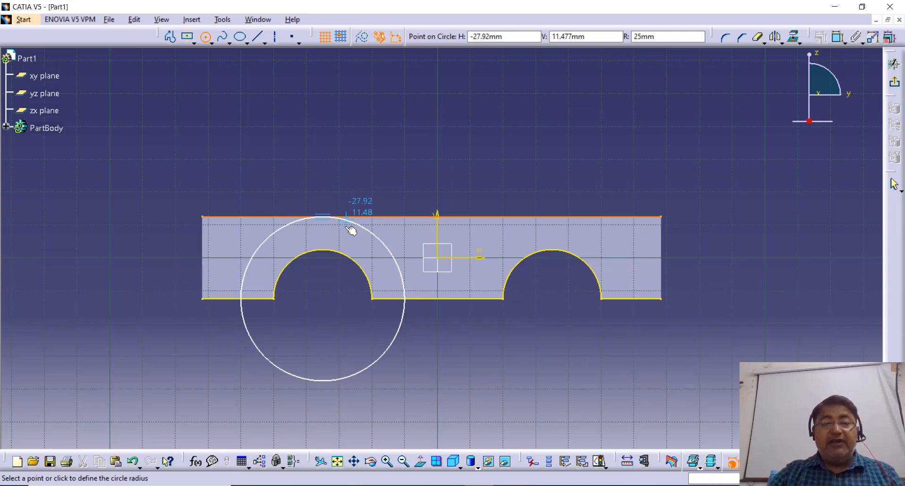
click(349, 230)
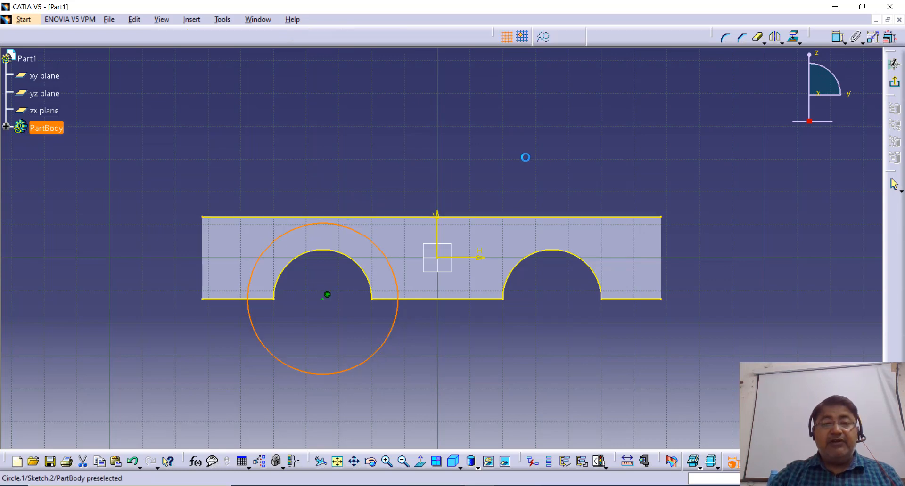
click(462, 159)
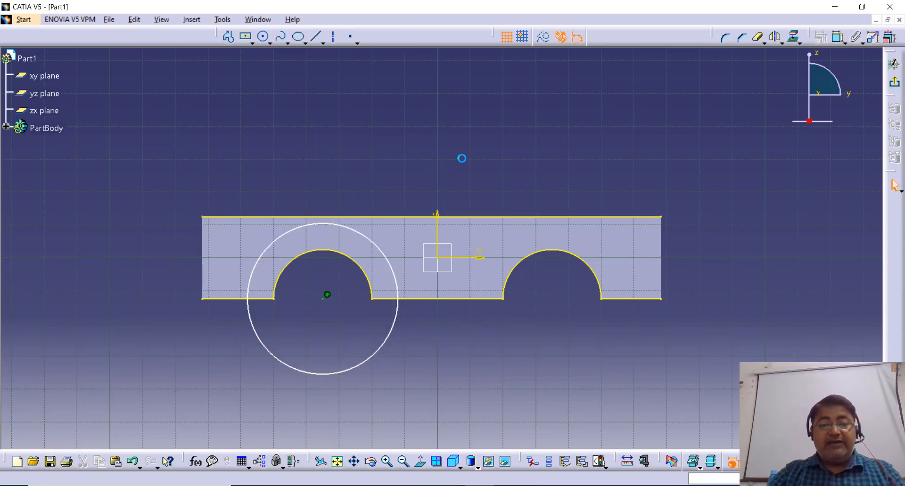
Draw a circle about 42 mm in diameter centered on the right arc's center
click(263, 36)
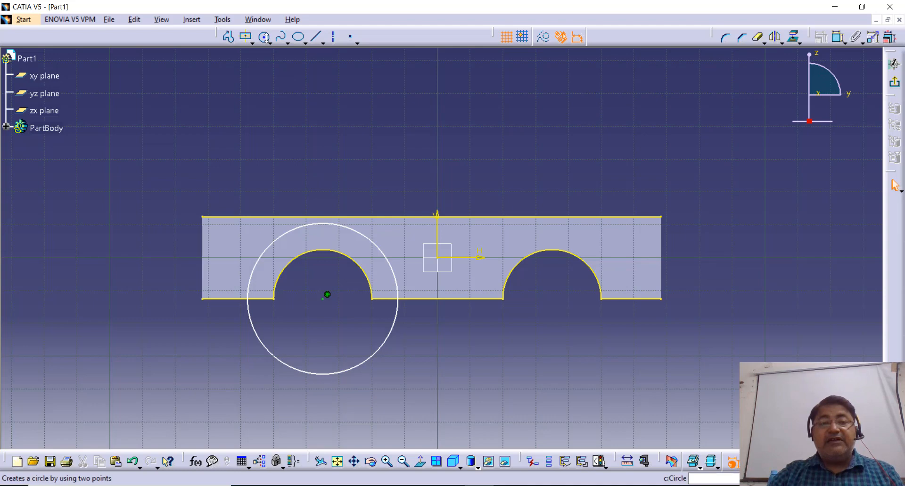
click(552, 298)
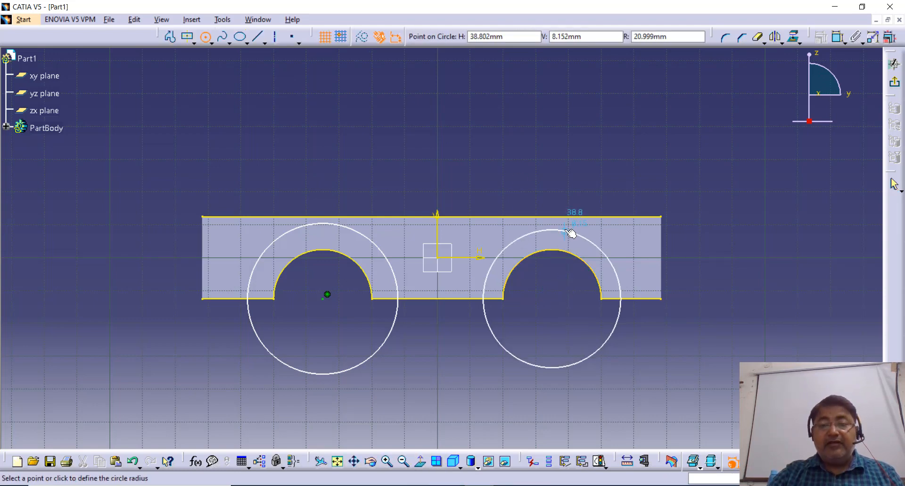
click(569, 233)
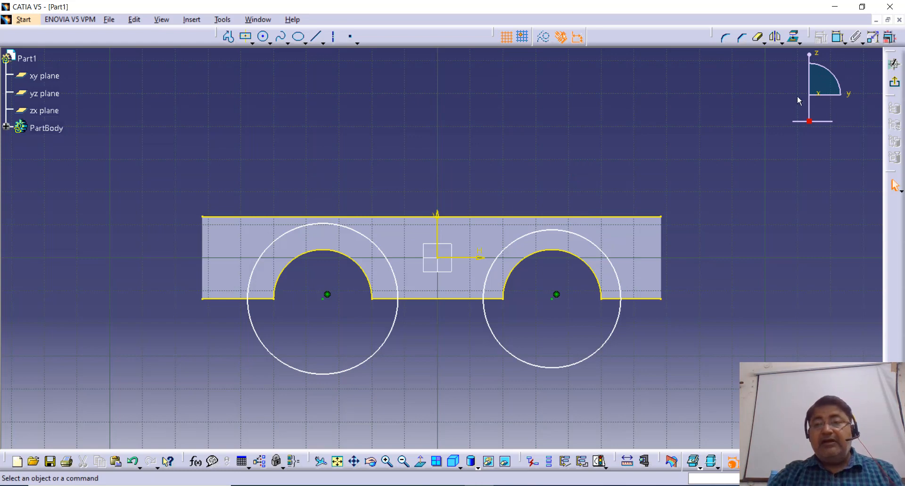
Dimension the left circle and set its diameter to 50 mm
click(838, 41)
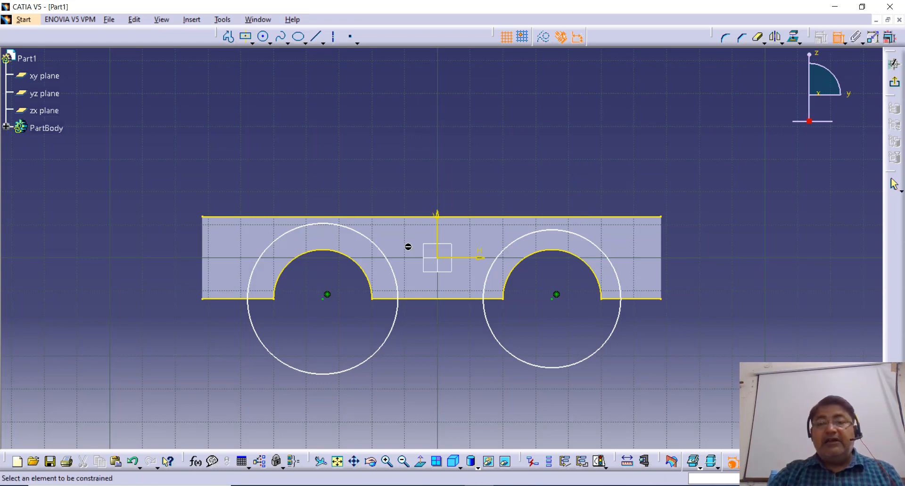
click(380, 247)
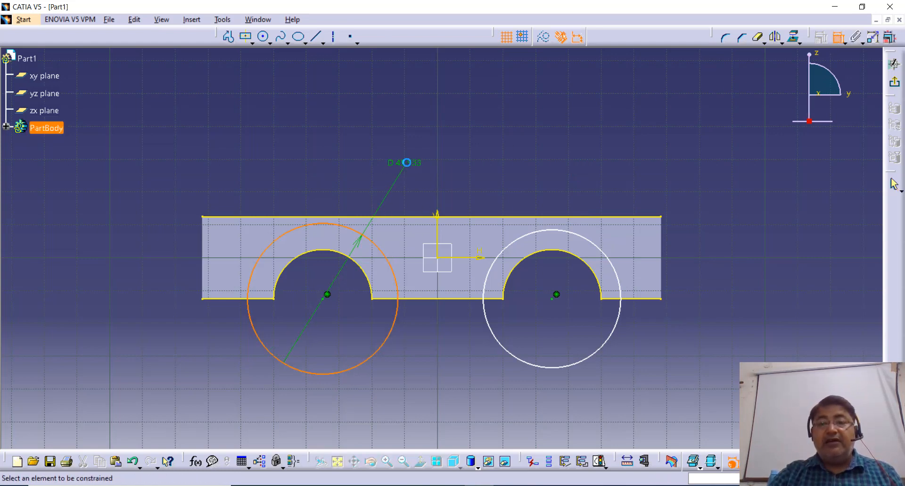
click(406, 163)
double_click(420, 162)
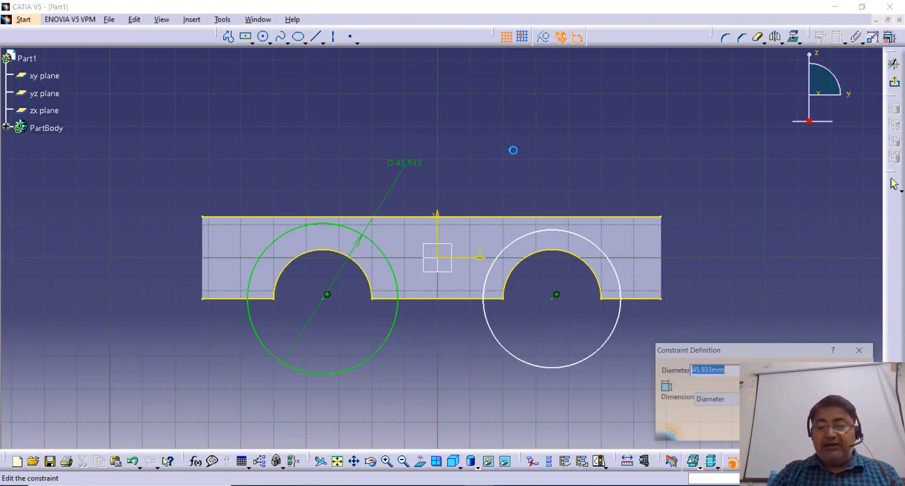
text(50mm)
key(Return)
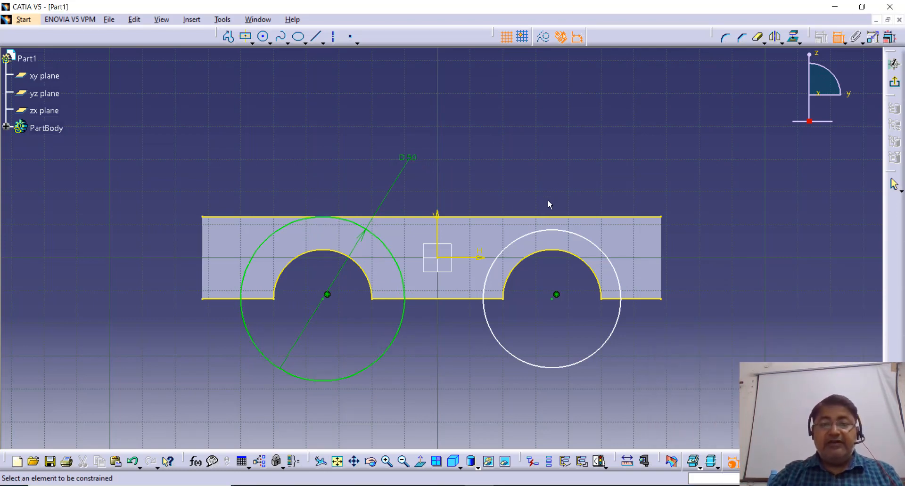
Dimension the right circle and set its diameter to 50 mm
click(610, 251)
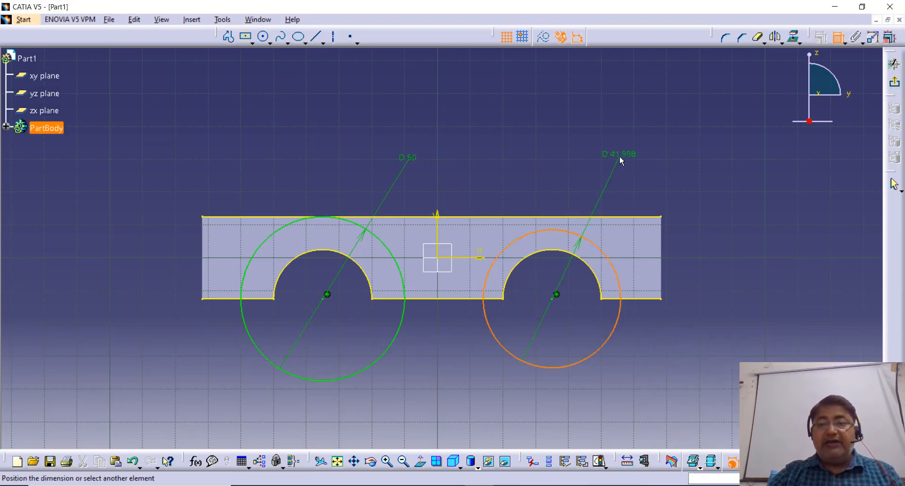
double_click(628, 156)
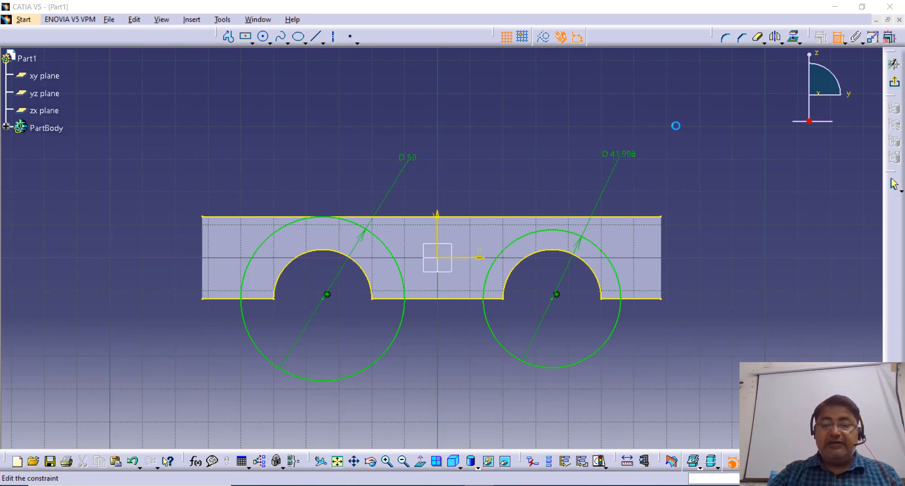
text(50mm)
key(Return)
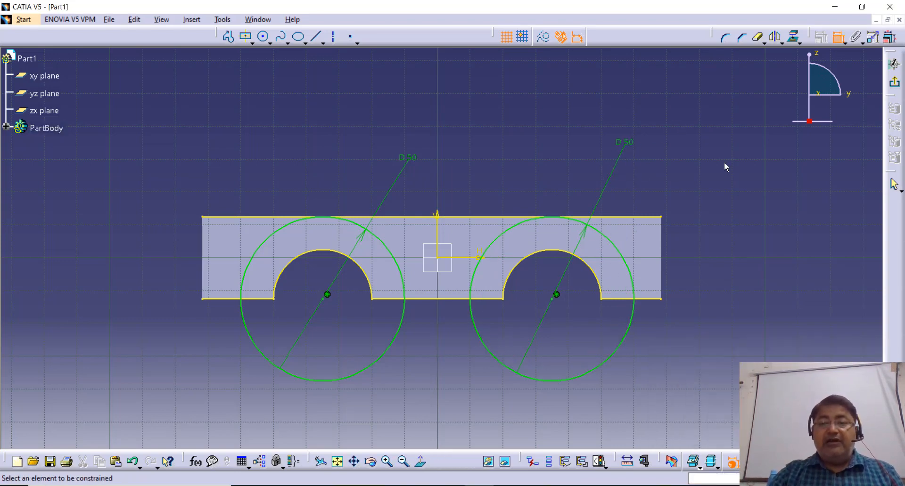
click(838, 38)
Trim off both circles' lower halves and inner upper quarters, and the outer ends of the projected top and bottom edges
click(756, 42)
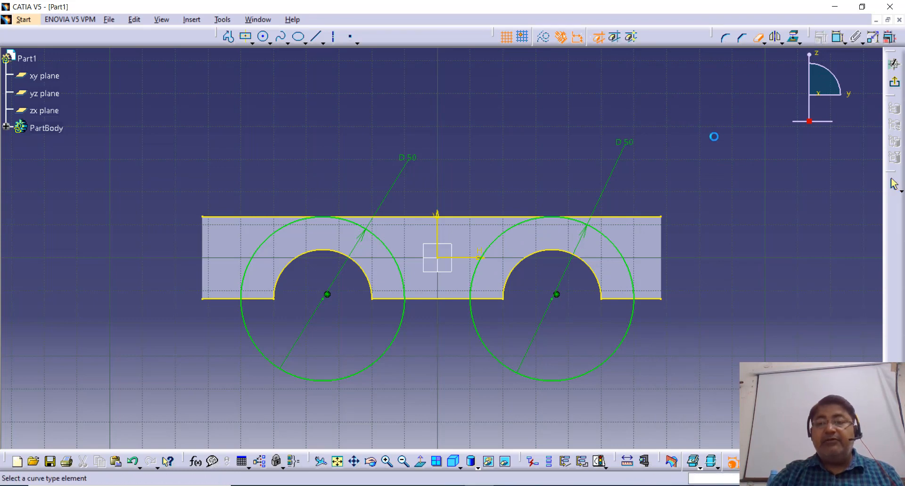
click(637, 217)
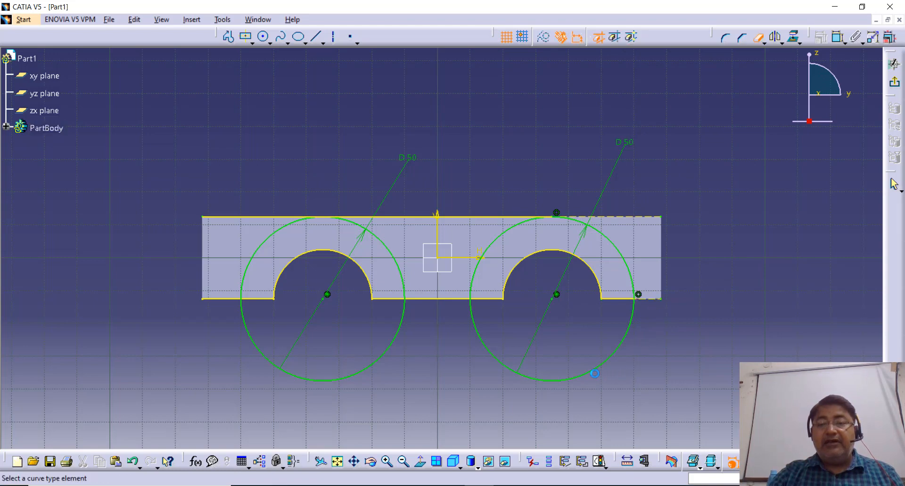
click(594, 370)
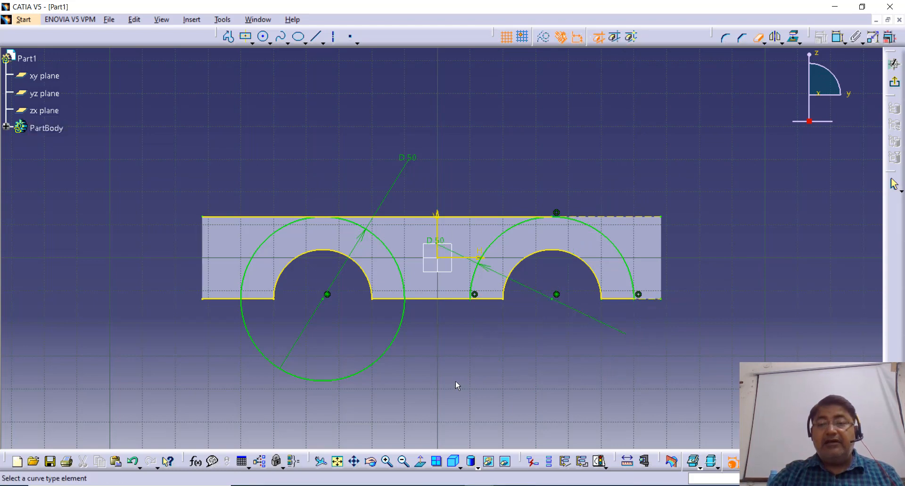
click(366, 376)
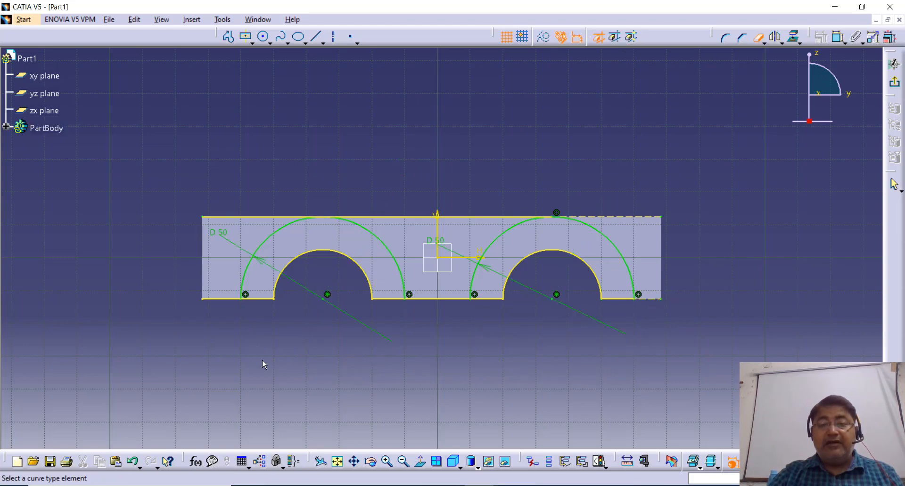
click(226, 299)
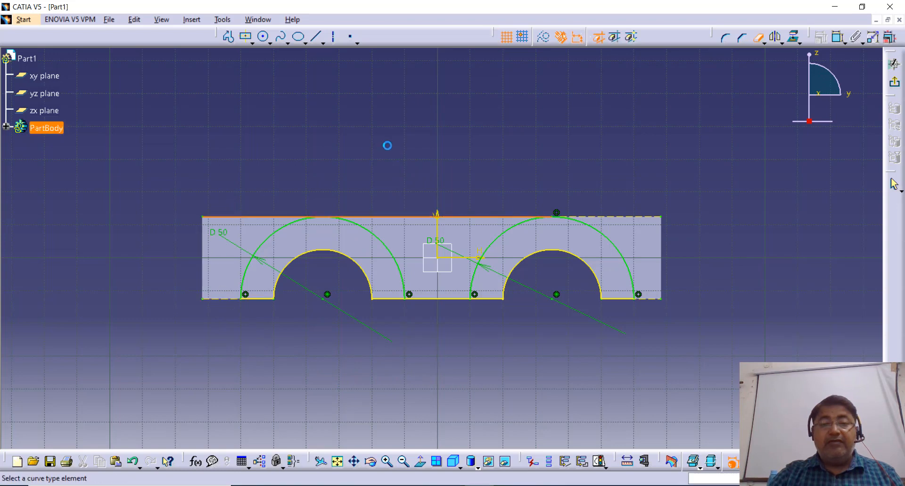
click(391, 248)
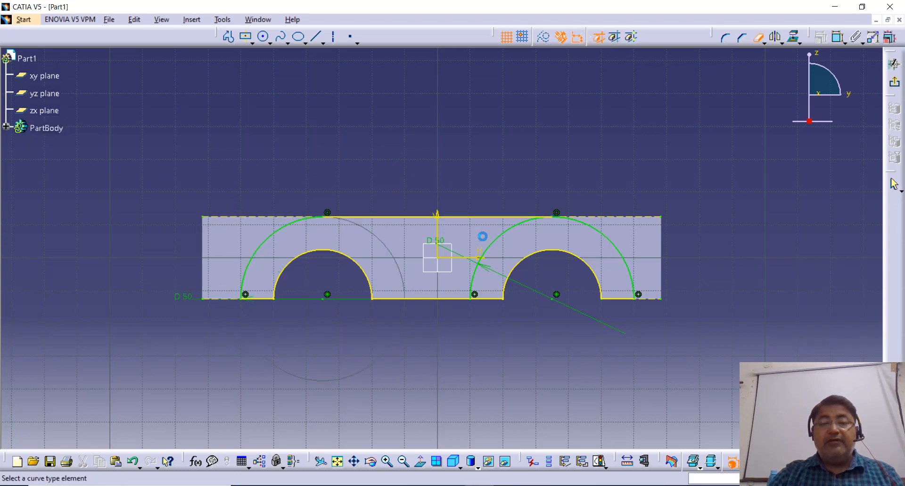
click(502, 239)
middle_drag(581, 150, 566, 161)
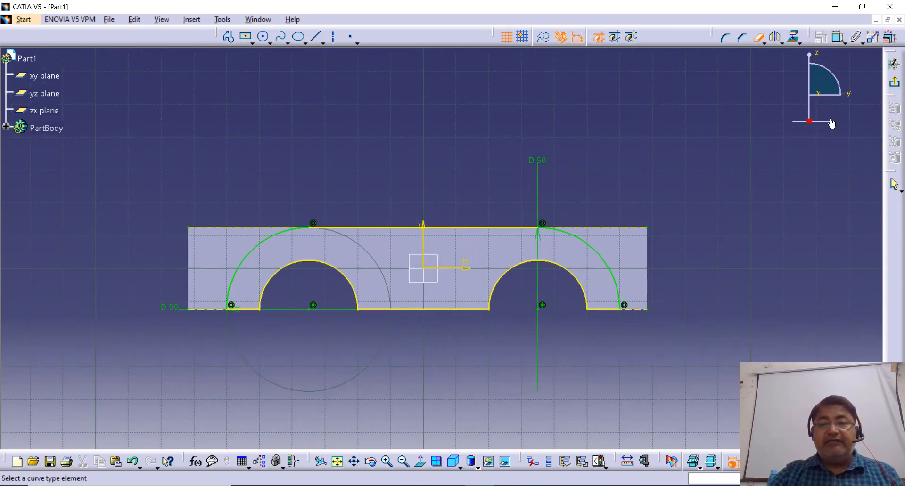
Exit the sketch and pad the trimmed profile 10 mm outward from the block's front face
click(894, 85)
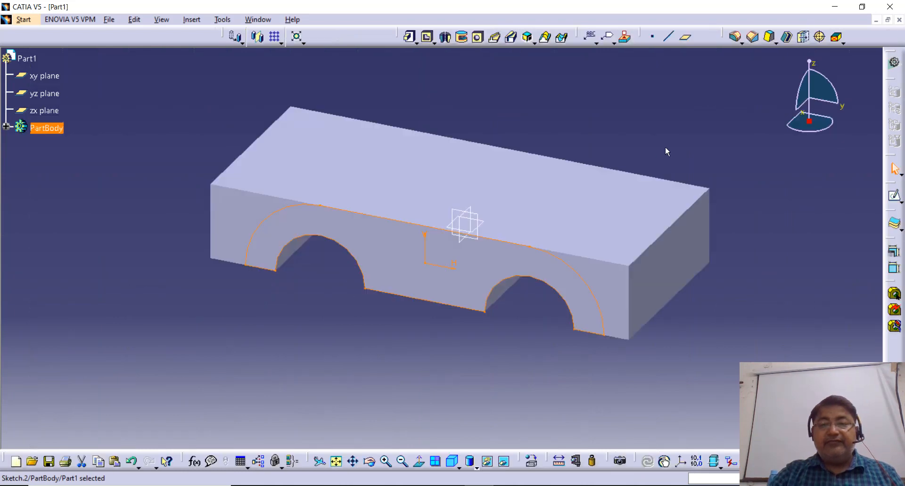
click(409, 36)
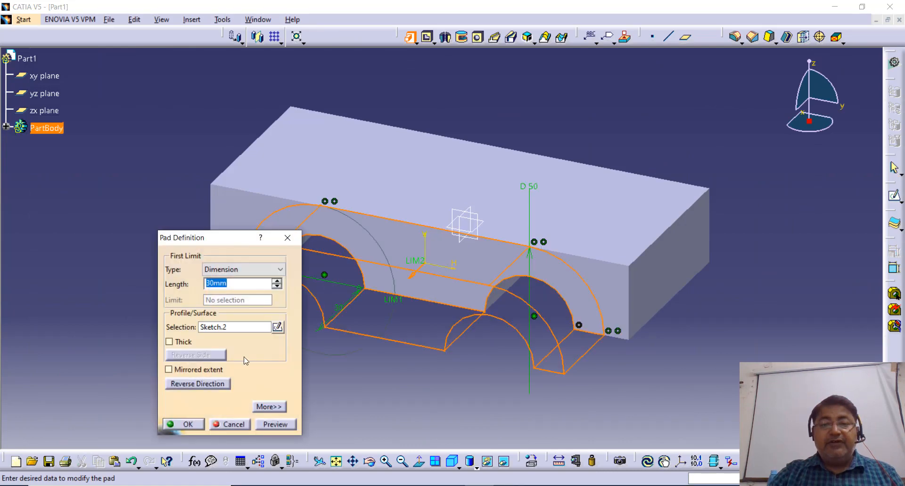
text(10)
key(Return)
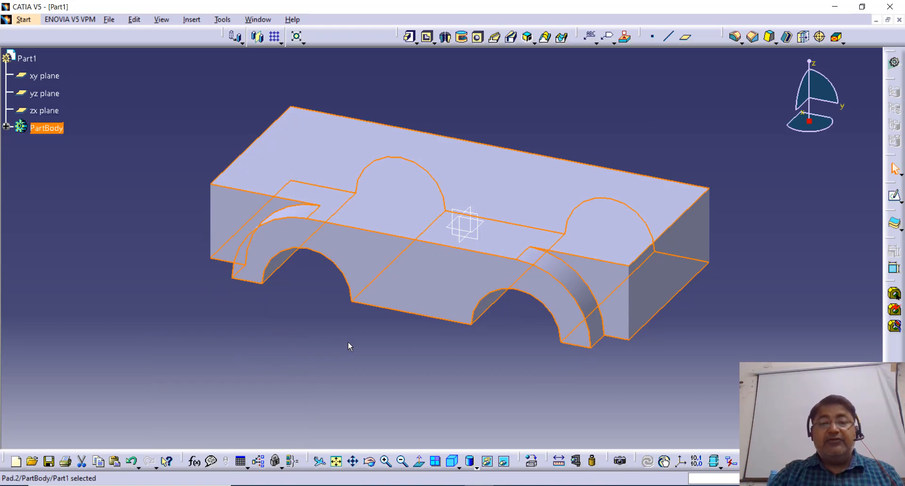
middle_drag(348, 341, 342, 347)
click(686, 355)
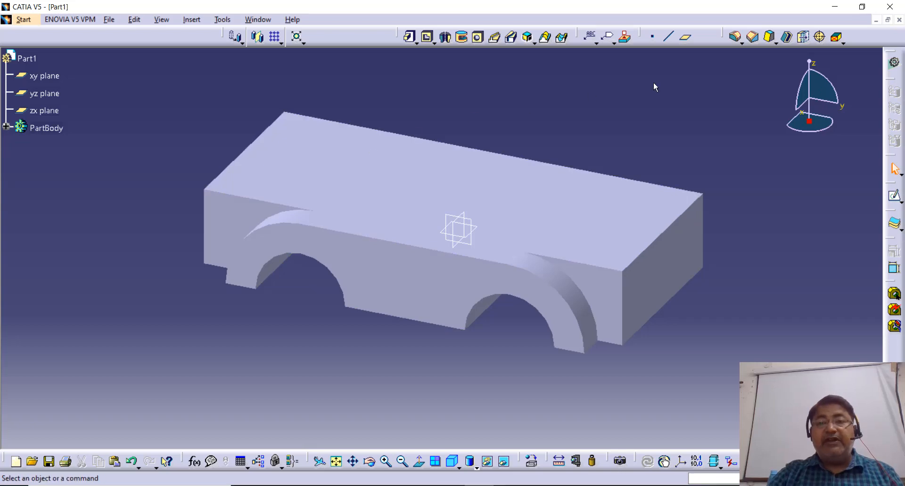
Mirror the front pad, Pad.2, about the yz plane to the block's back face
click(5, 126)
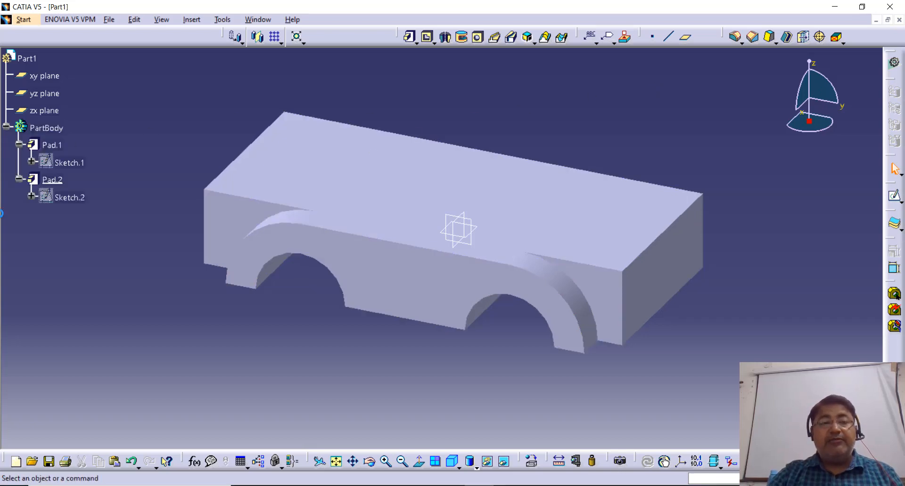
click(52, 180)
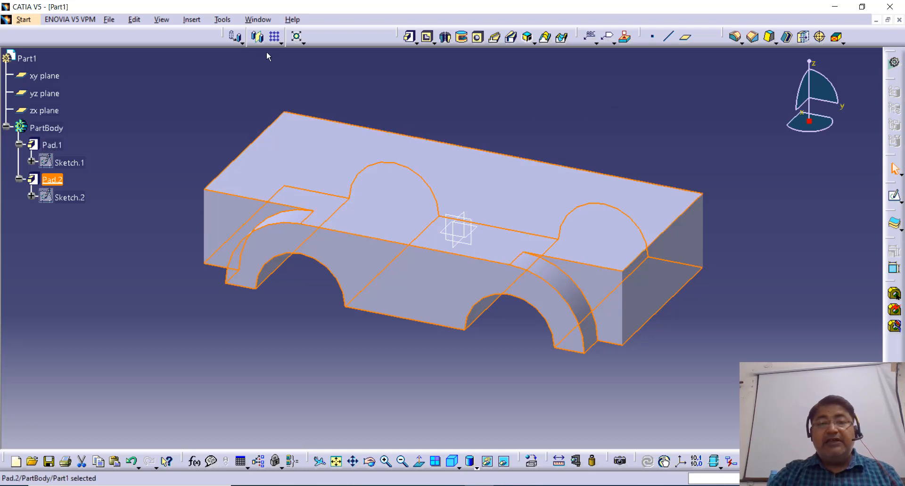
click(257, 36)
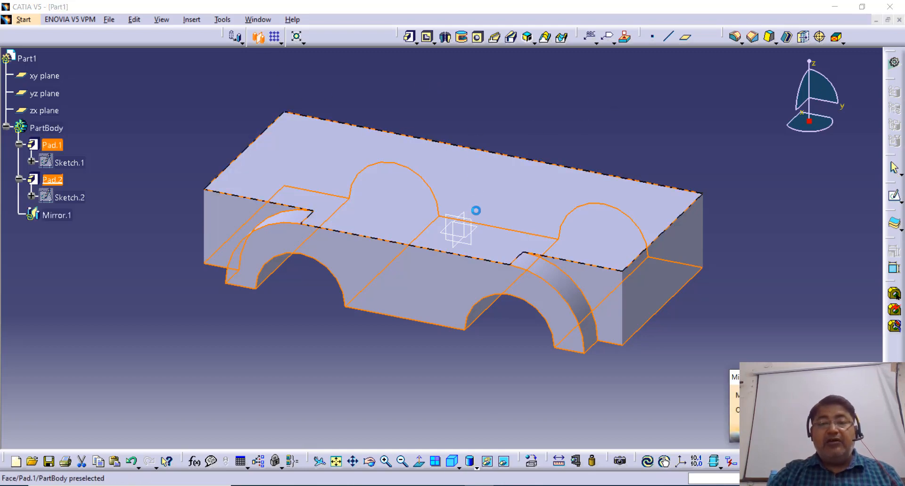
click(474, 236)
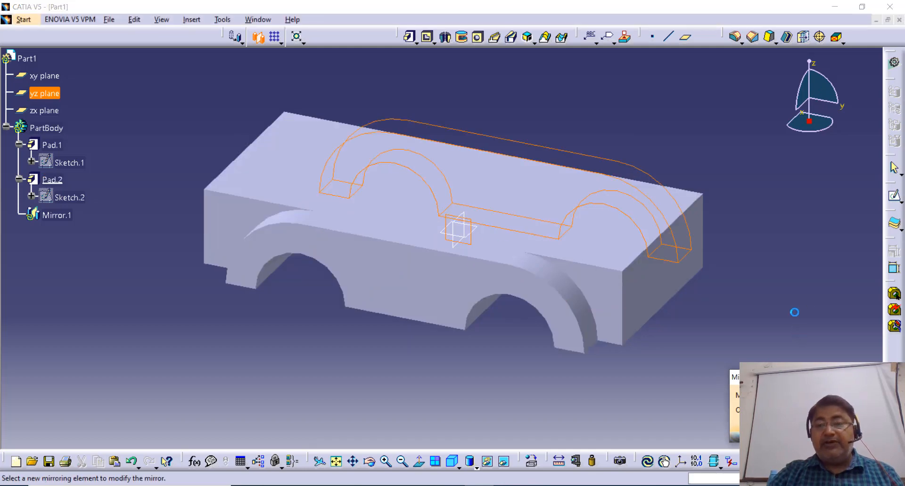
middle_drag(780, 306, 650, 275)
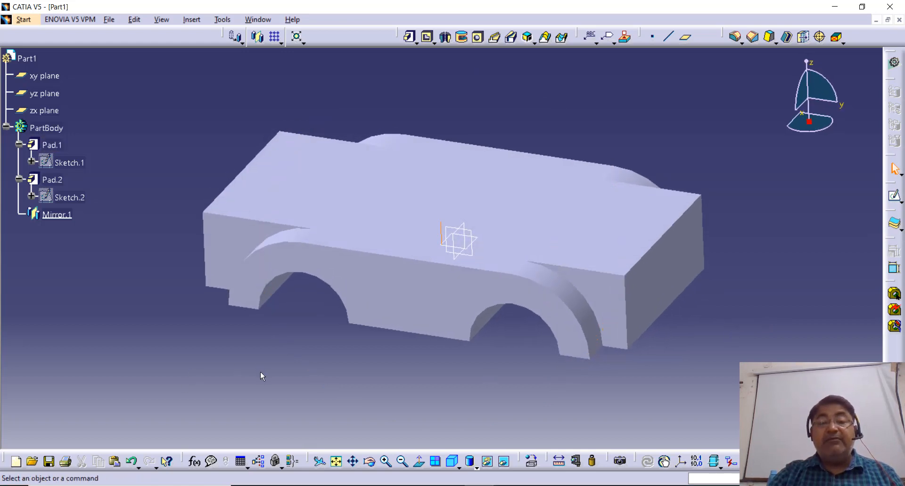
Start a sketch on the cap's flat underside between the two arc cutouts
middle_drag(260, 373, 347, 218)
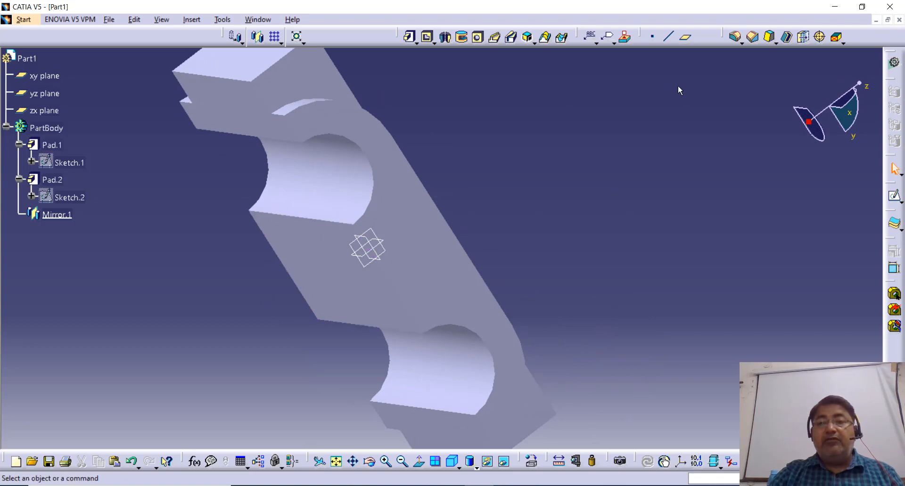
click(894, 196)
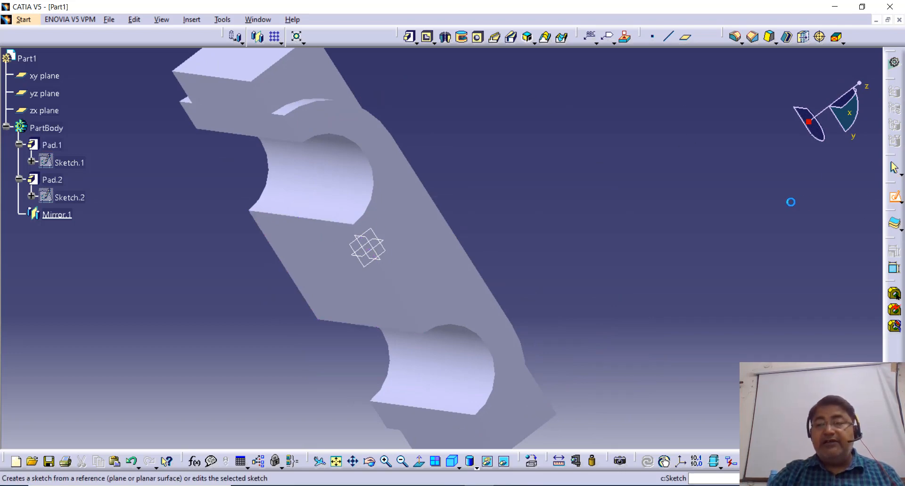
click(339, 256)
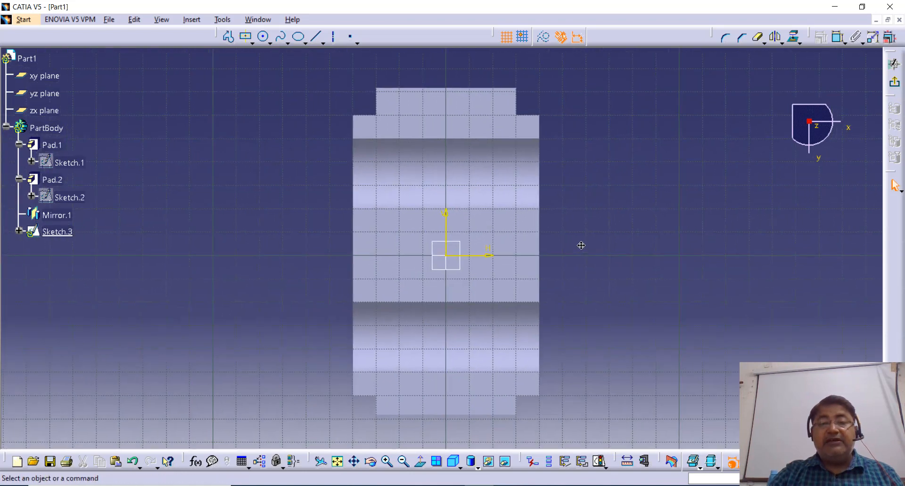
Draw circles about 16, 20 and 13 mm in diameter near the underside's upper end, on the horizontal axis and near its lower end
click(264, 38)
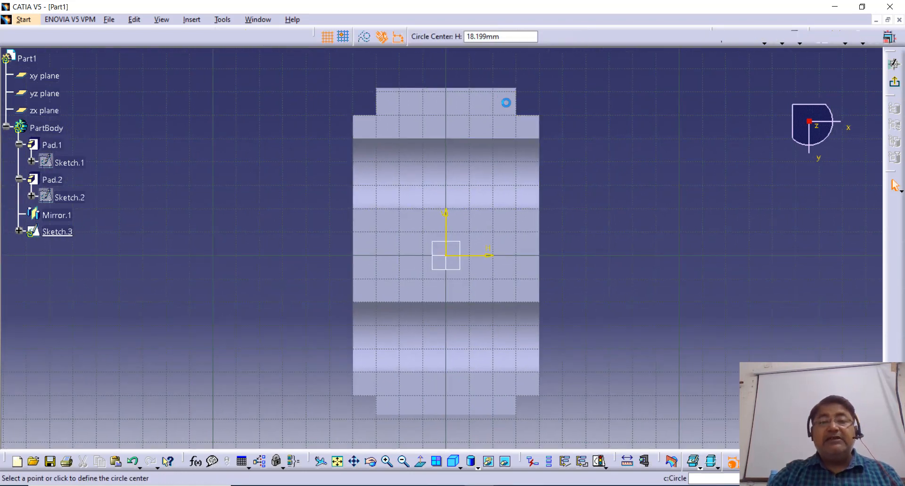
click(487, 126)
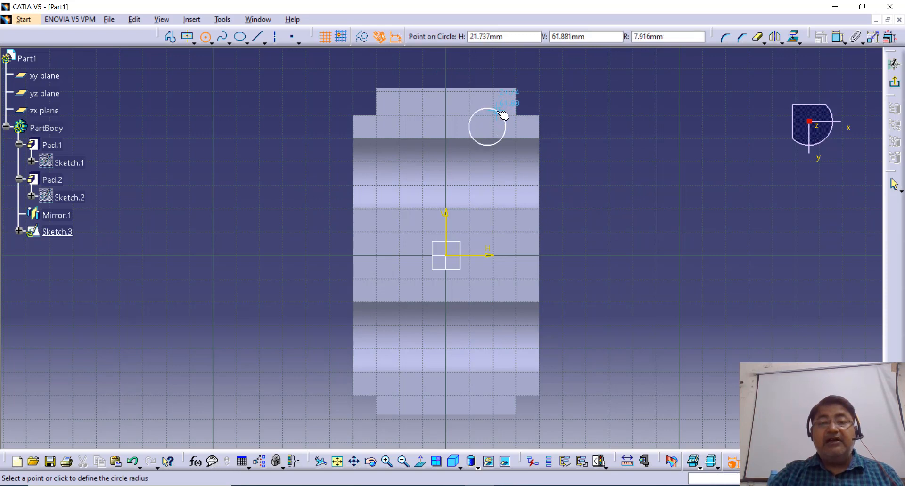
click(502, 113)
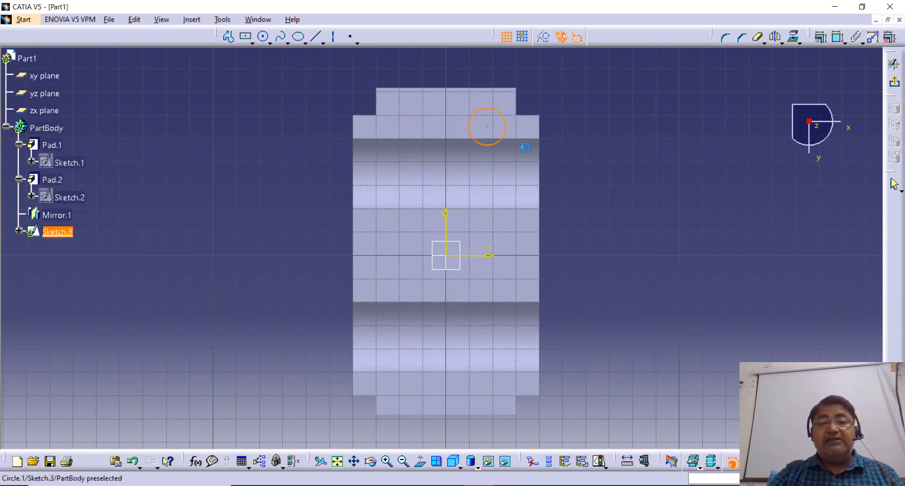
click(267, 43)
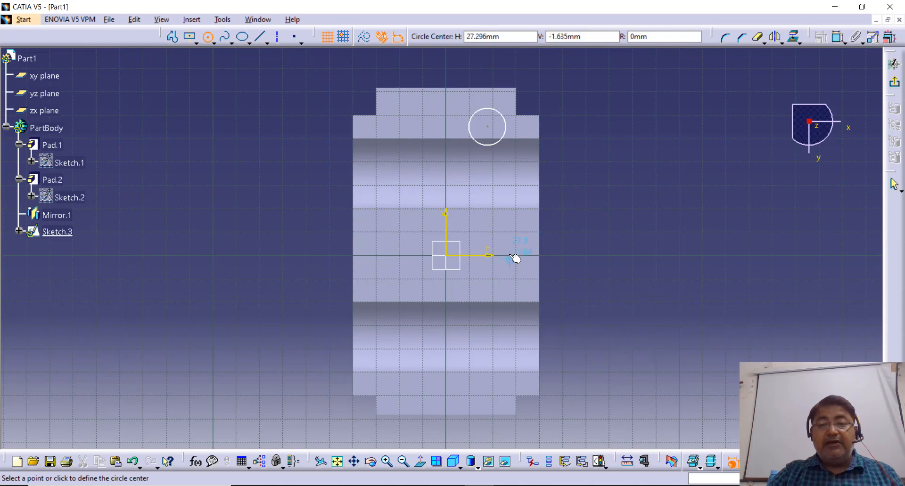
click(518, 241)
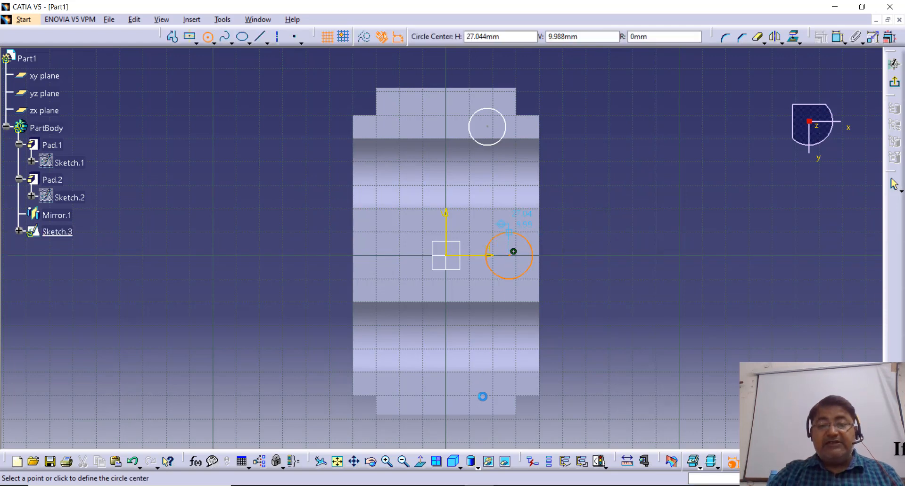
click(481, 397)
click(492, 387)
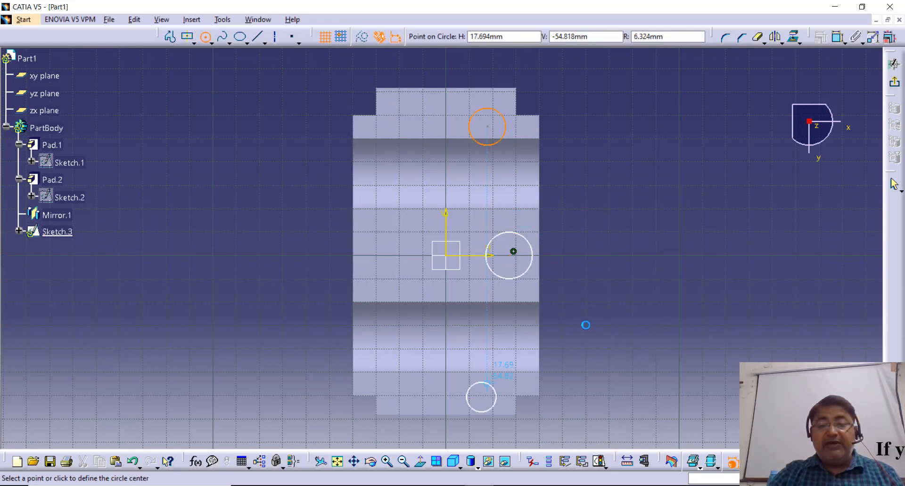
key(Escape)
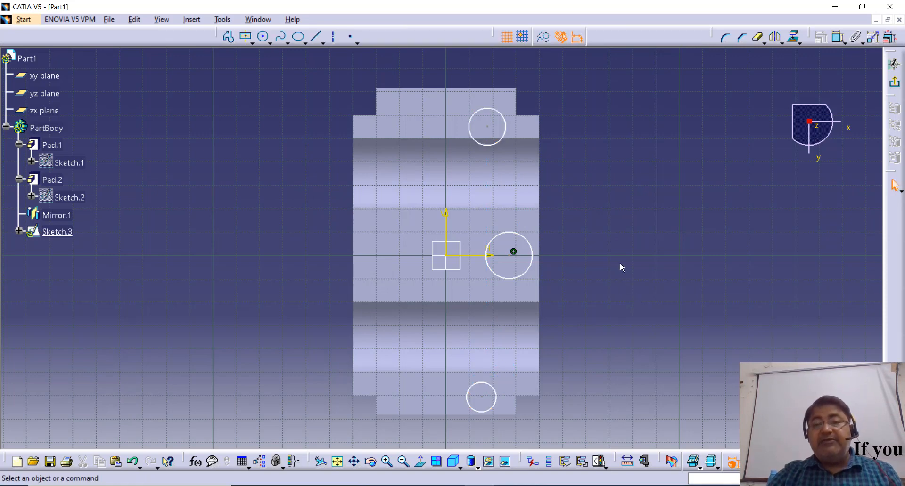
Dimension the upper circle and set its diameter to 10 mm
click(838, 37)
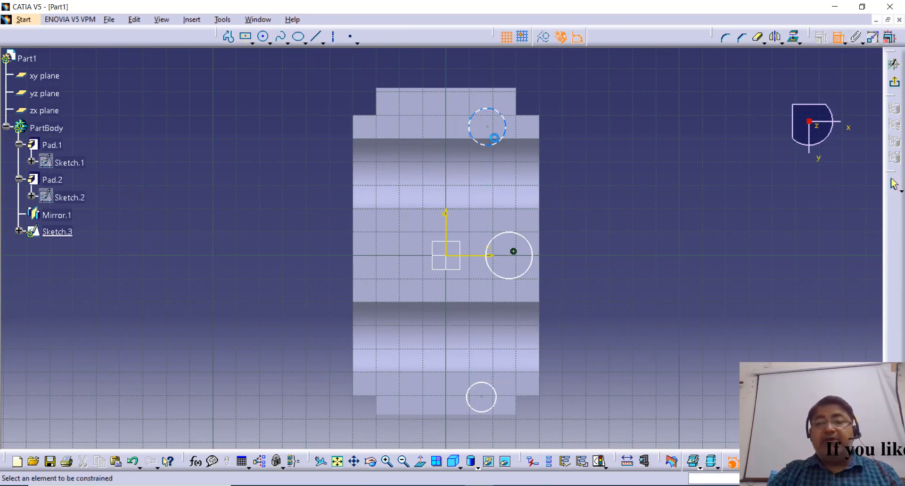
click(496, 141)
click(560, 102)
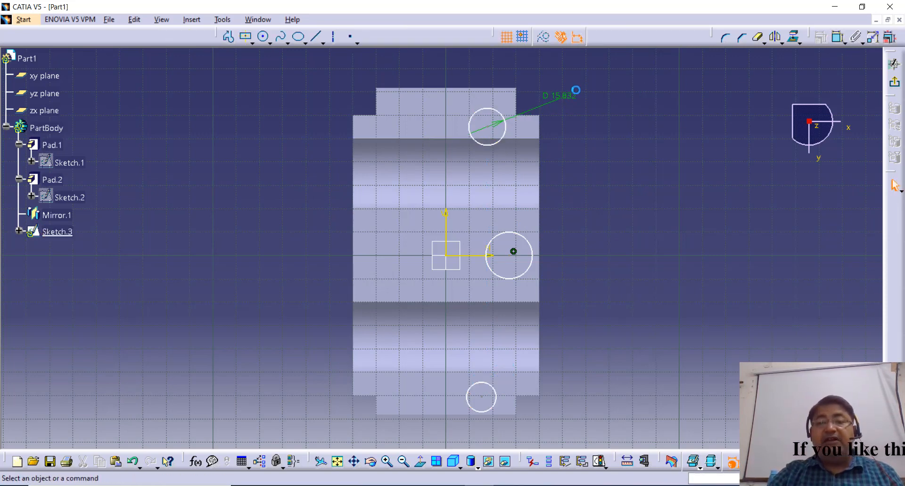
double_click(569, 95)
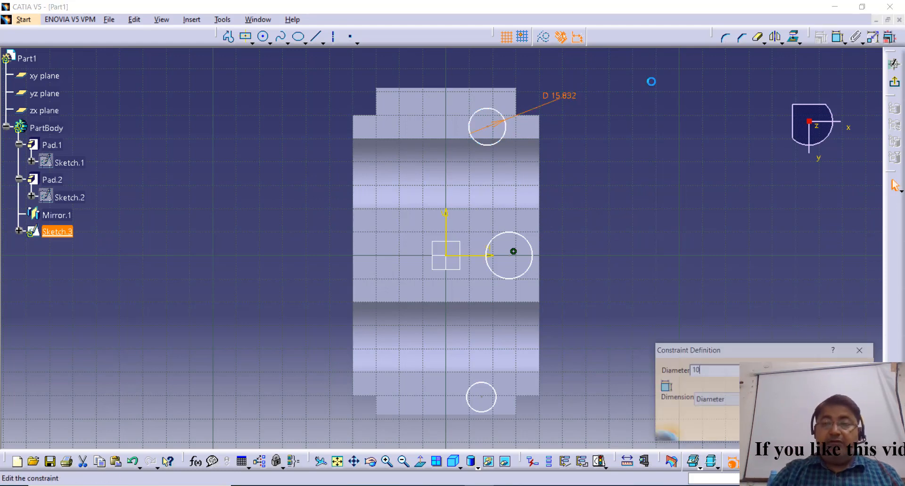
text(10)
key(Return)
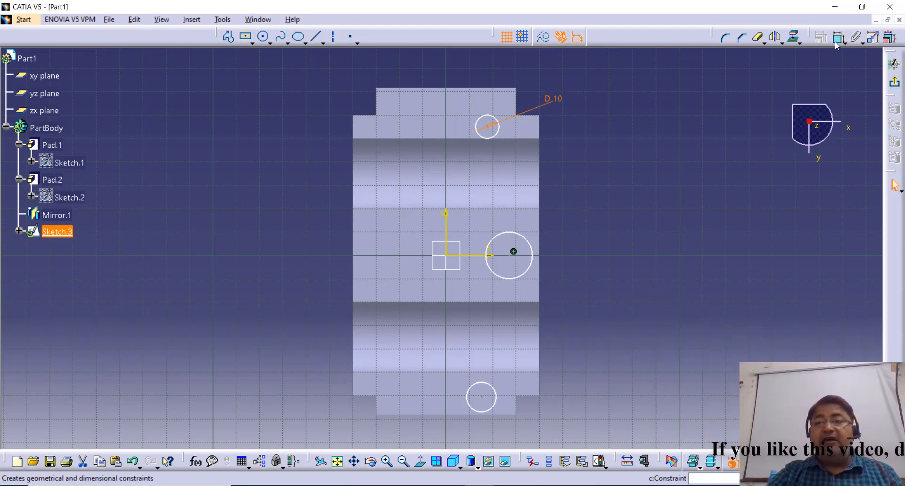
Dimension the middle circle on the horizontal axis and set its diameter to 10 mm
click(532, 253)
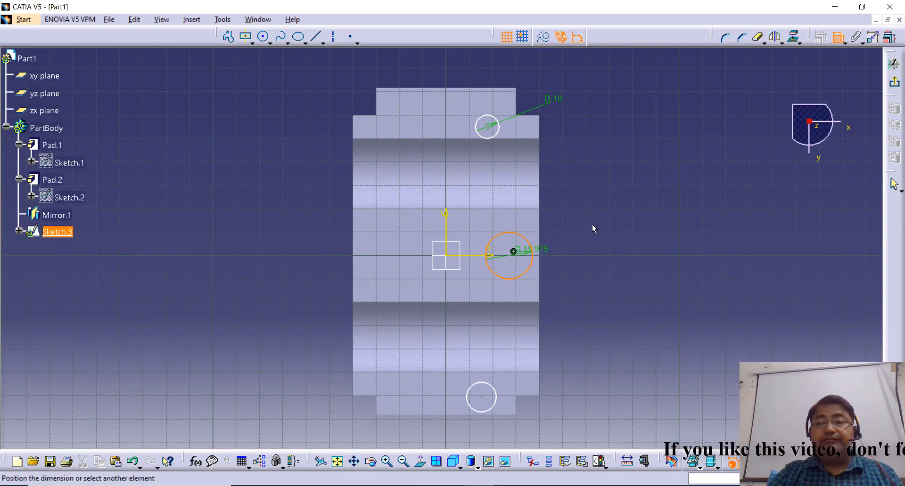
click(600, 219)
click(601, 222)
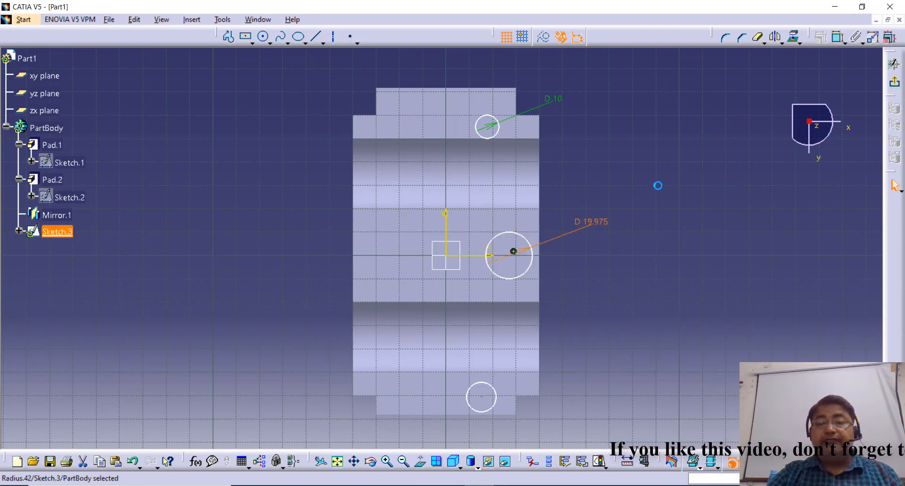
double_click(589, 223)
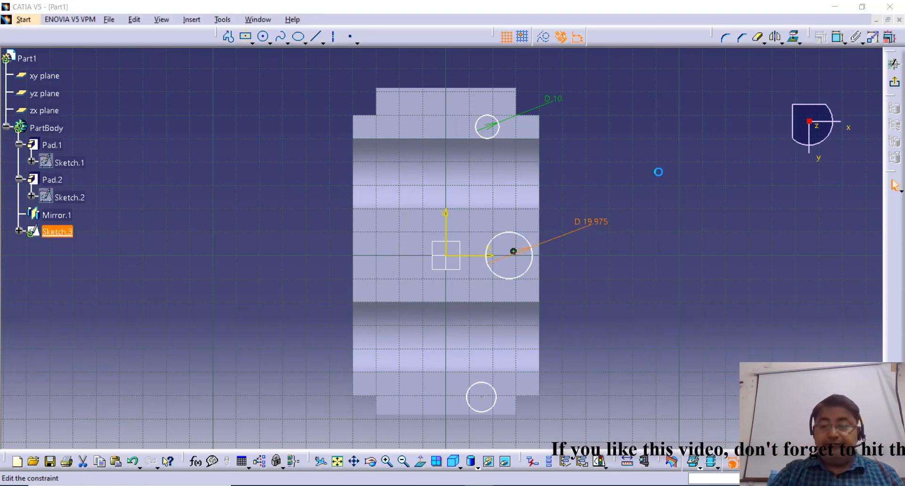
text(10mm)
key(Return)
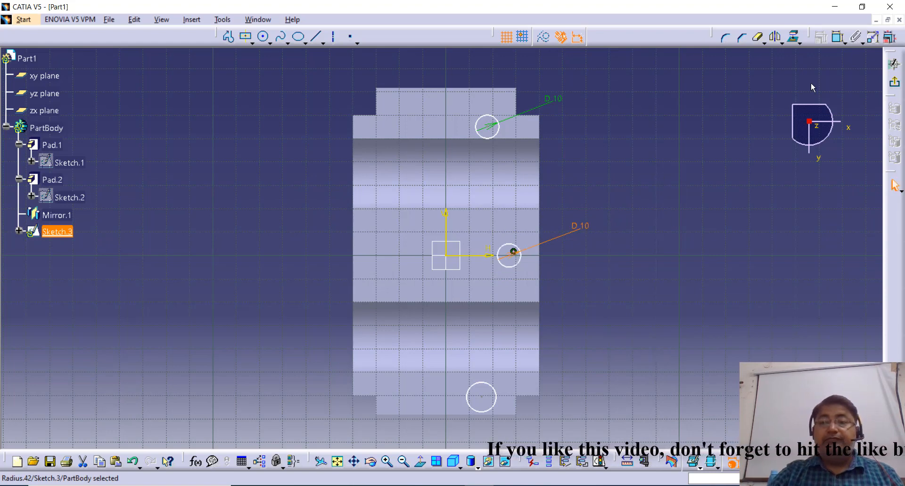
Dimension the lower circle's diameter
click(837, 36)
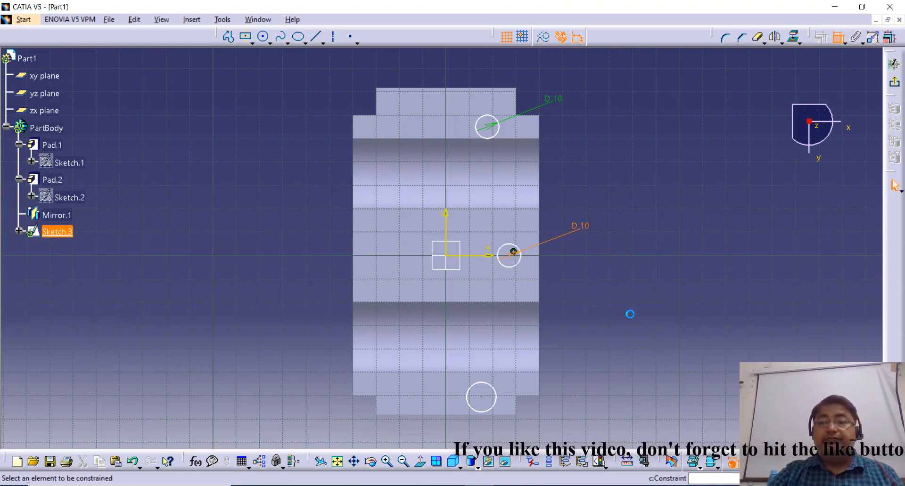
click(495, 411)
click(580, 365)
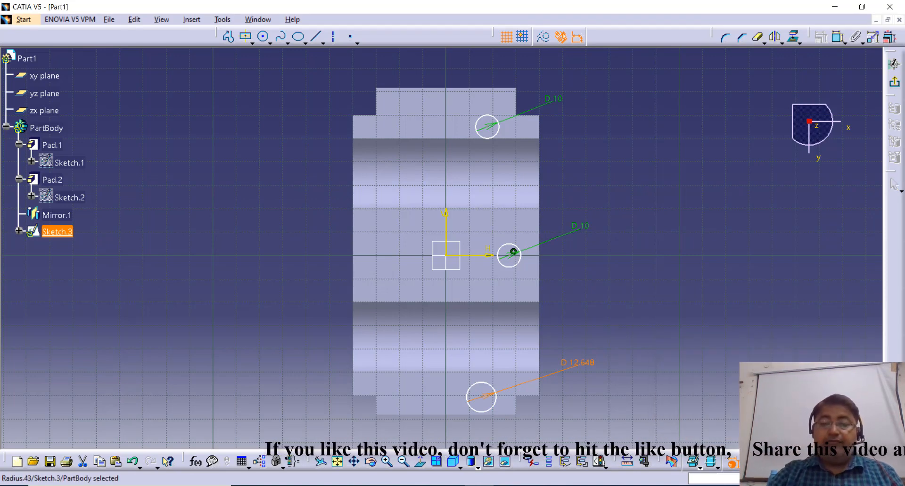
Dimension the middle circle's centre from the sketch's vertical axis and set the distance to 30 mm
click(675, 136)
click(834, 41)
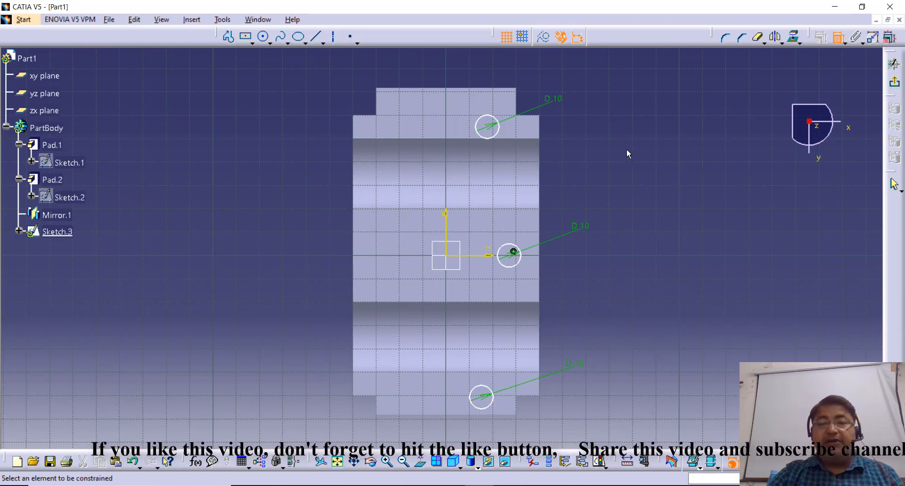
click(448, 222)
click(513, 252)
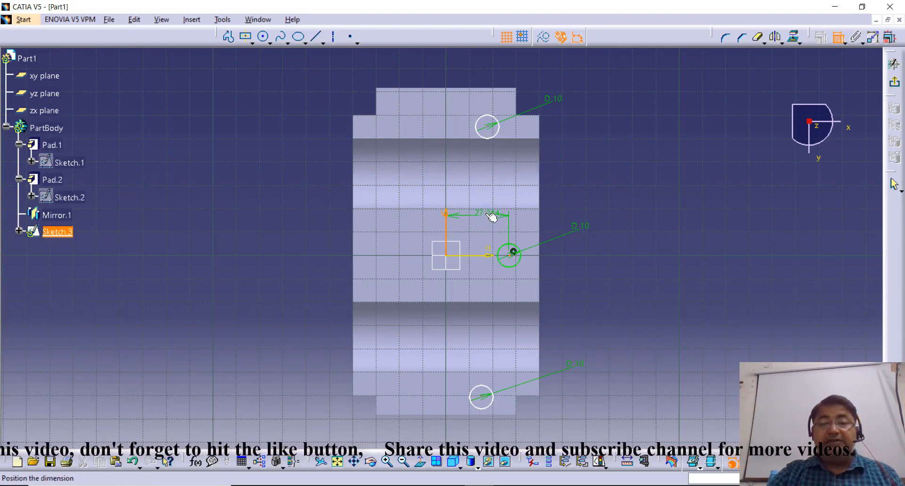
click(481, 67)
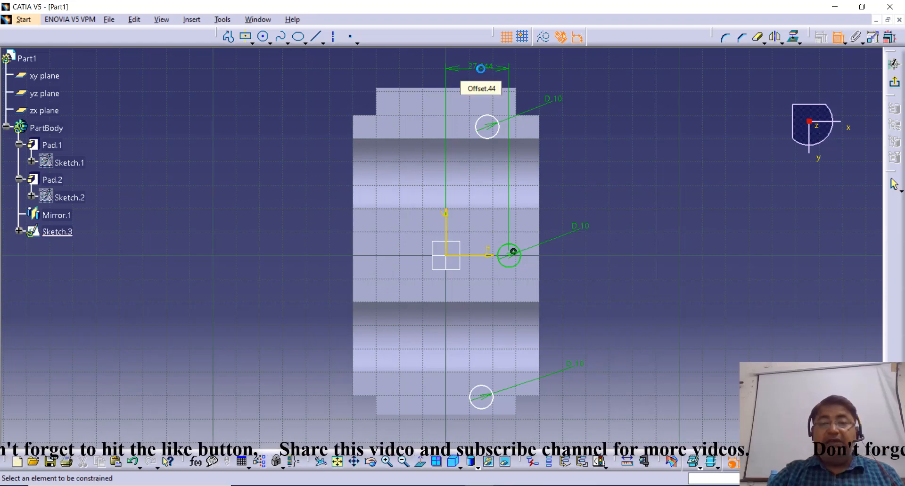
key(Return)
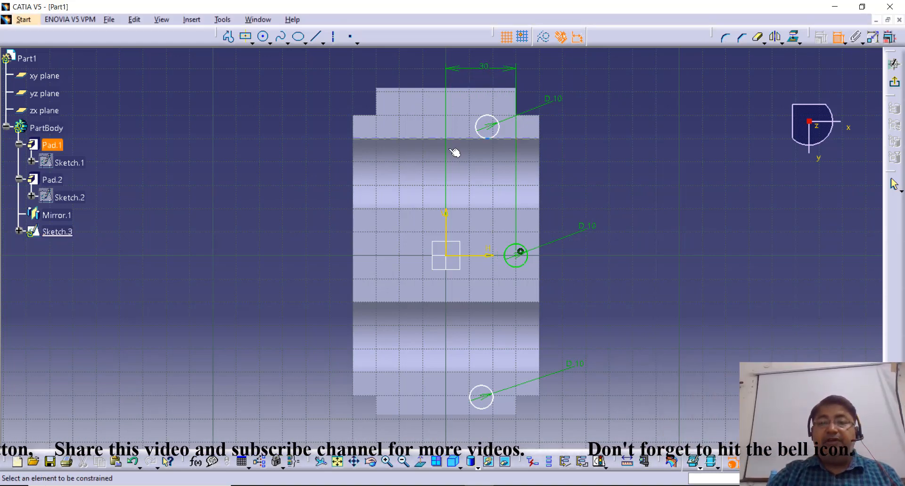
Dimension the upper circle's centre from the vertical axis and set the distance to 15 mm
click(447, 216)
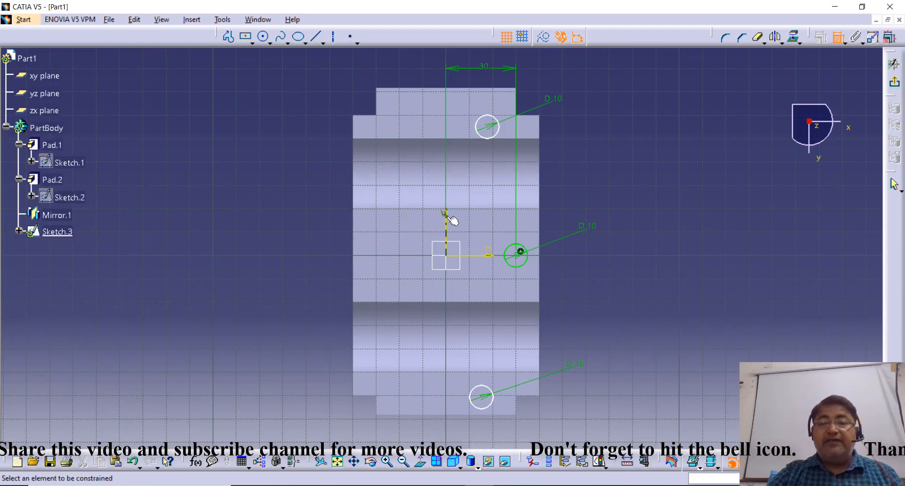
click(487, 126)
click(470, 82)
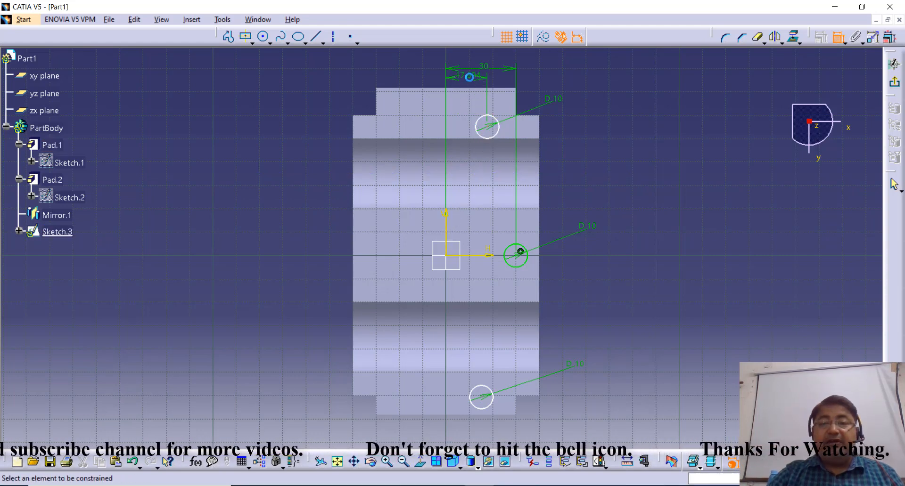
double_click(472, 77)
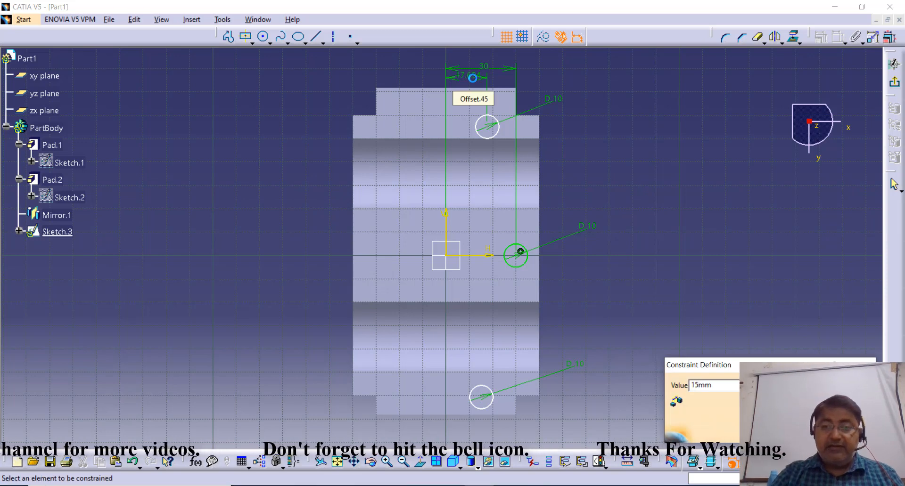
text(15)
key(Return)
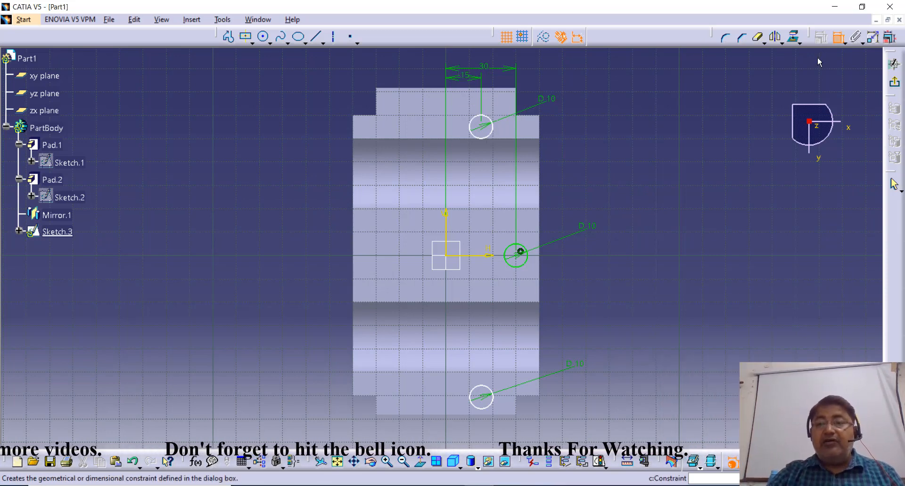
Dimension the lower circle's centre from the vertical axis and set the distance to 15 mm
click(450, 240)
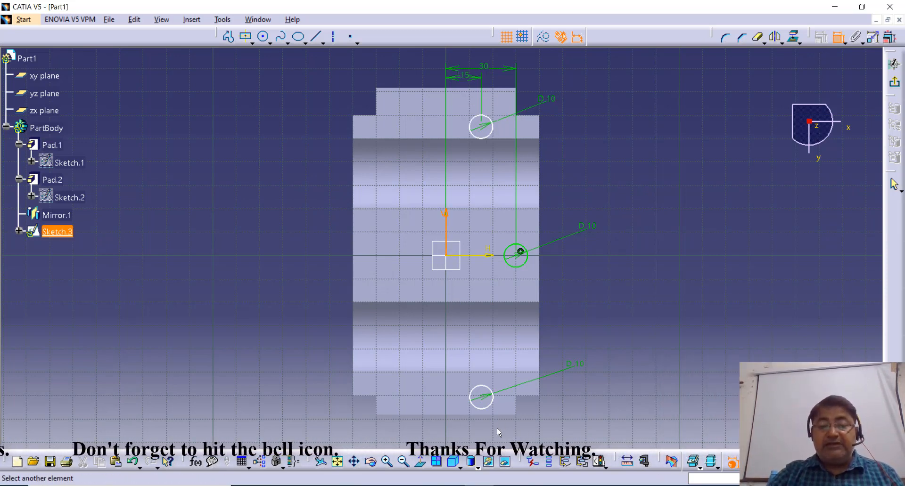
click(481, 397)
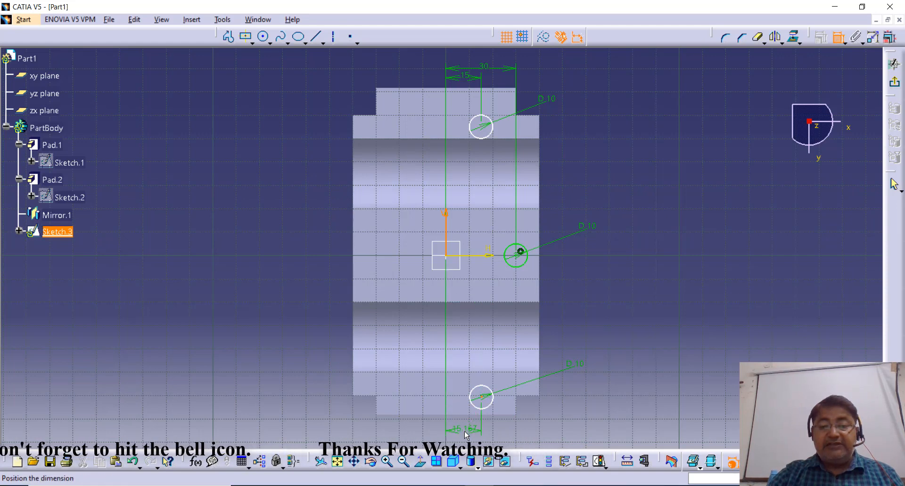
click(464, 431)
text(15)
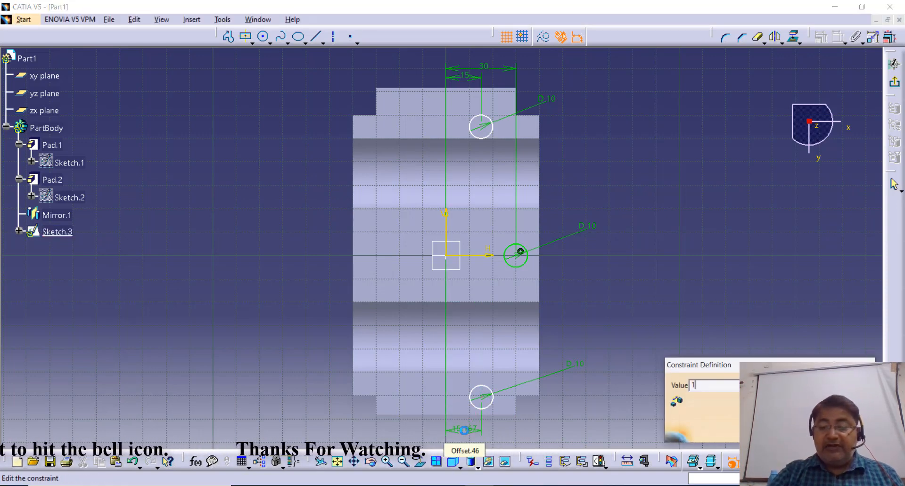
key(Return)
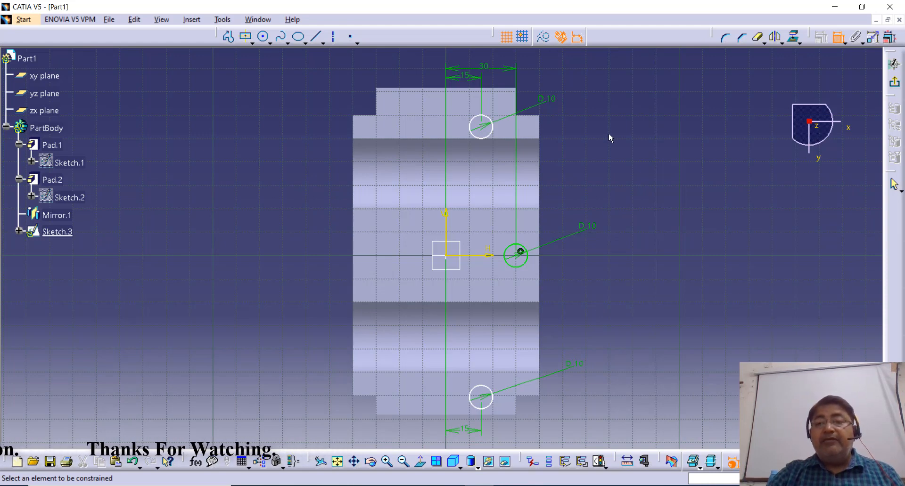
Constrain the upper circle's centre to a distance of 60 mm from the horizontal axis
click(491, 256)
click(483, 126)
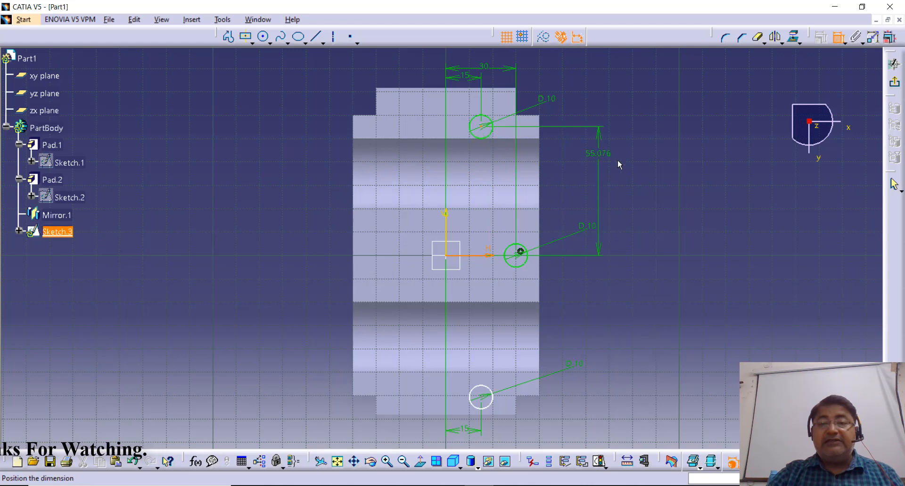
click(623, 159)
text(60)
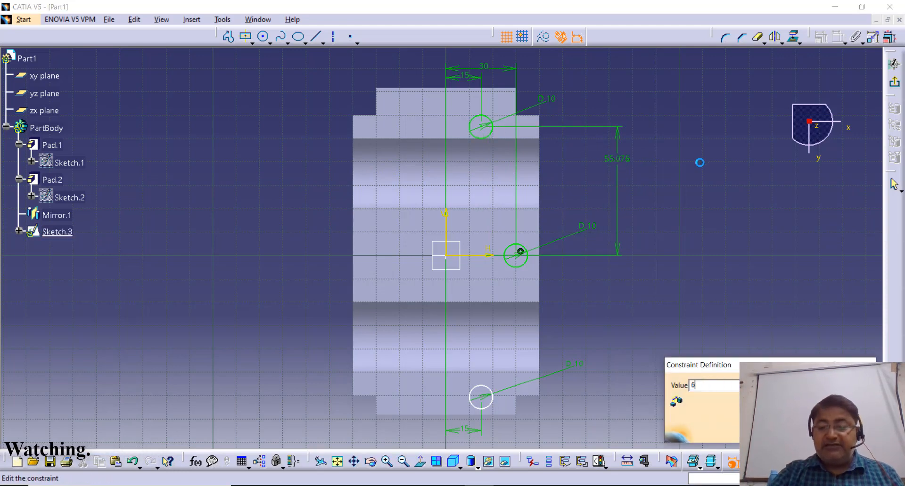
key(Return)
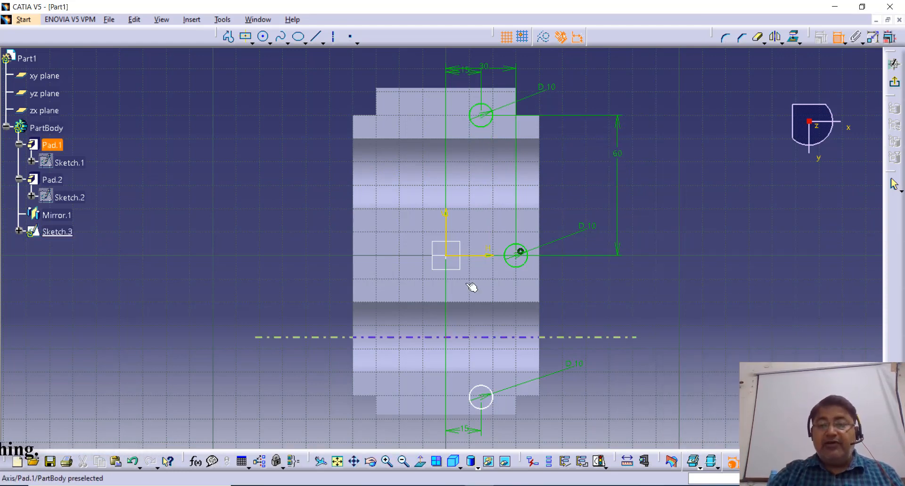
Constrain the lower circle's centre to a distance of 60 mm from the horizontal axis
click(466, 256)
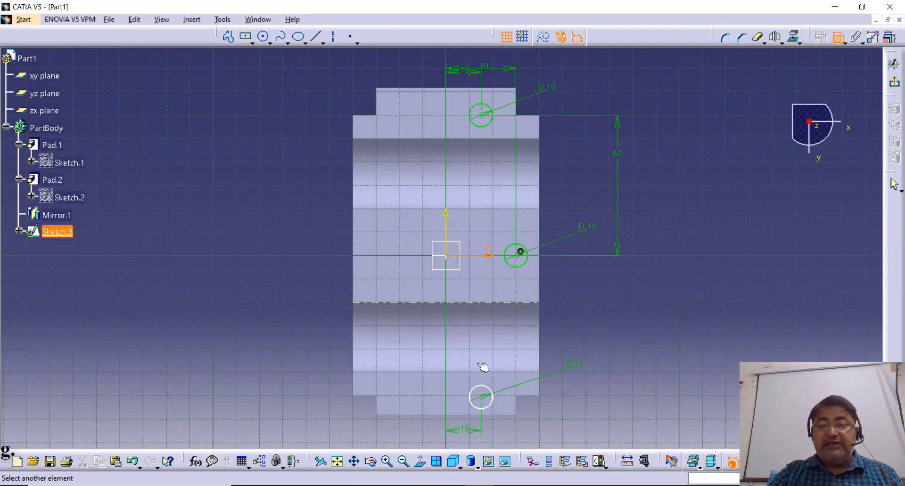
click(485, 399)
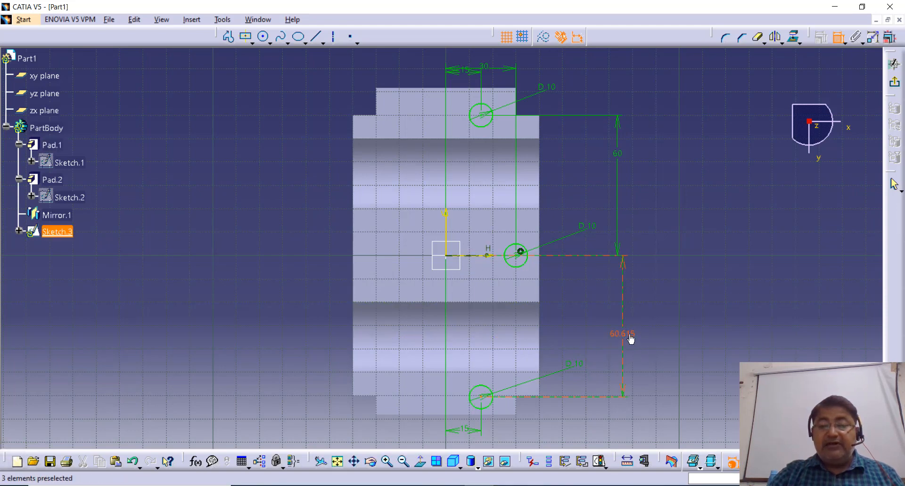
double_click(629, 335)
text(60)
key(Return)
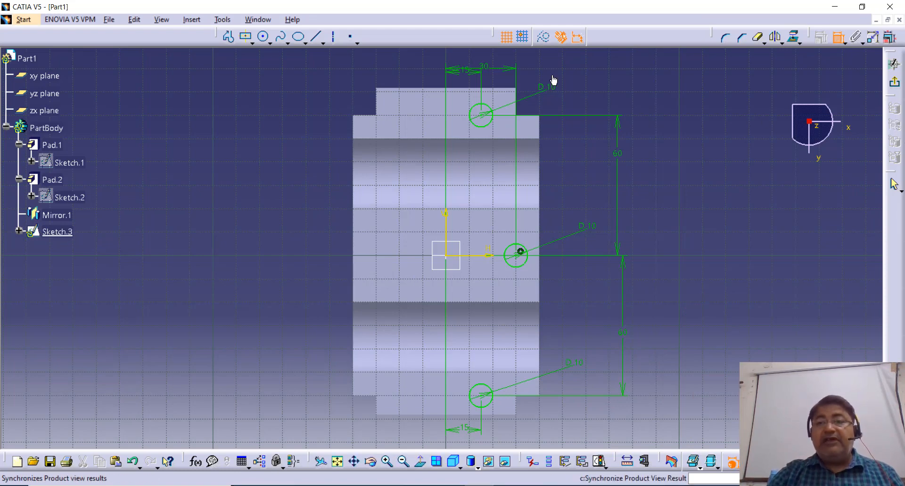
click(835, 40)
Mirror the three dimensioned circles about the sketch's vertical axis and exit the sketch
mouse_move(597, 68)
mouse_down()
mouse_move(494, 410)
mouse_move(463, 443)
mouse_up()
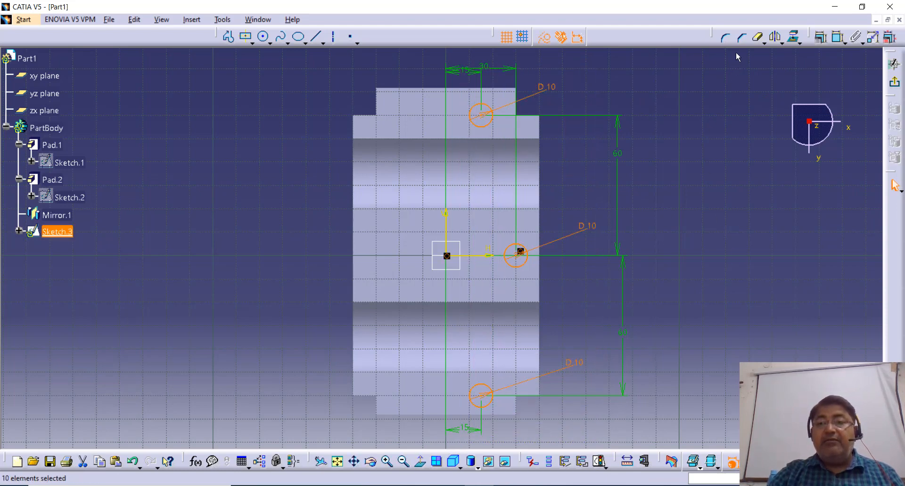
click(774, 37)
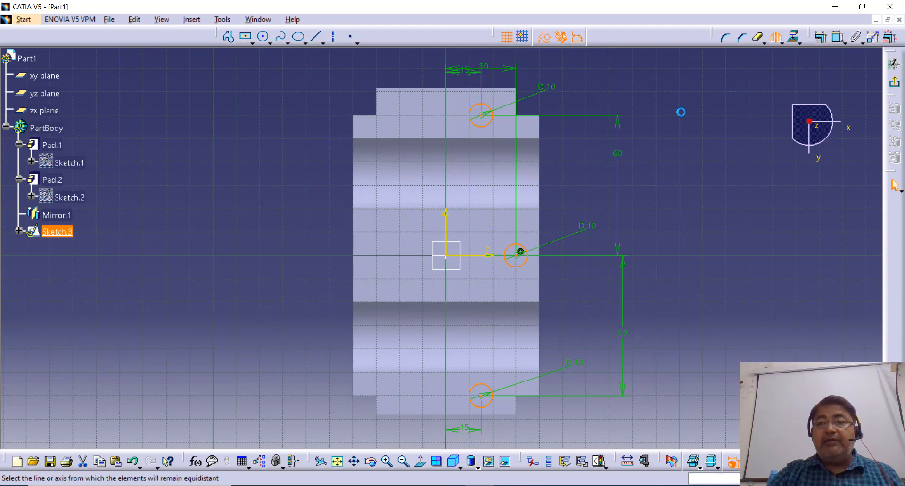
click(449, 229)
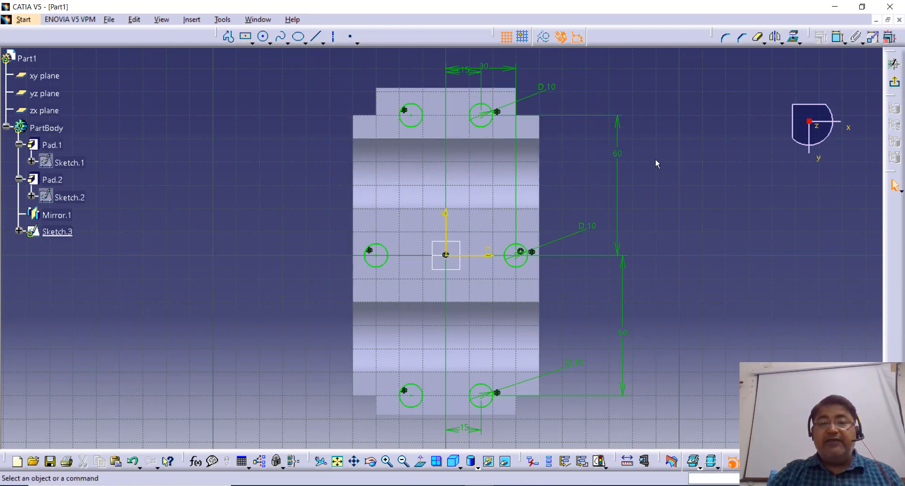
click(894, 84)
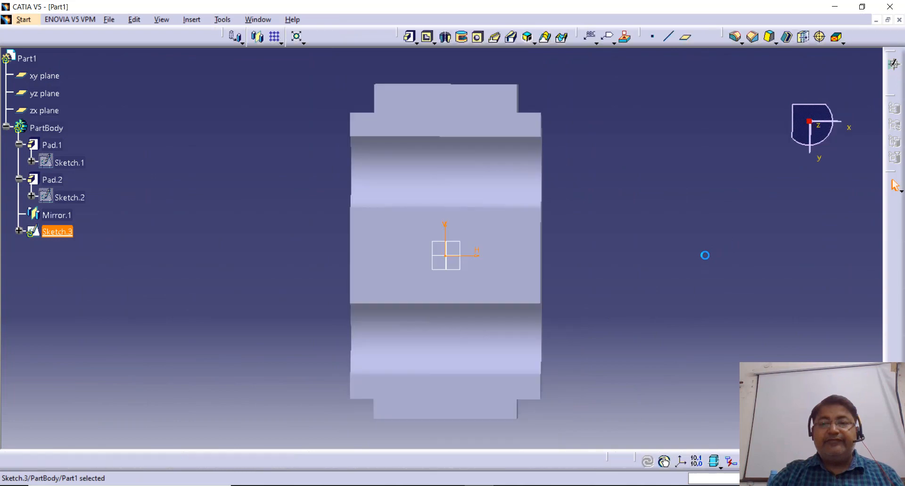
Begin a pocket from the sketch with the six circles
mouse_move(664, 304)
middle_down()
mouse_move(659, 335)
mouse_move(676, 273)
mouse_move(250, 371)
mouse_move(326, 320)
middle_up()
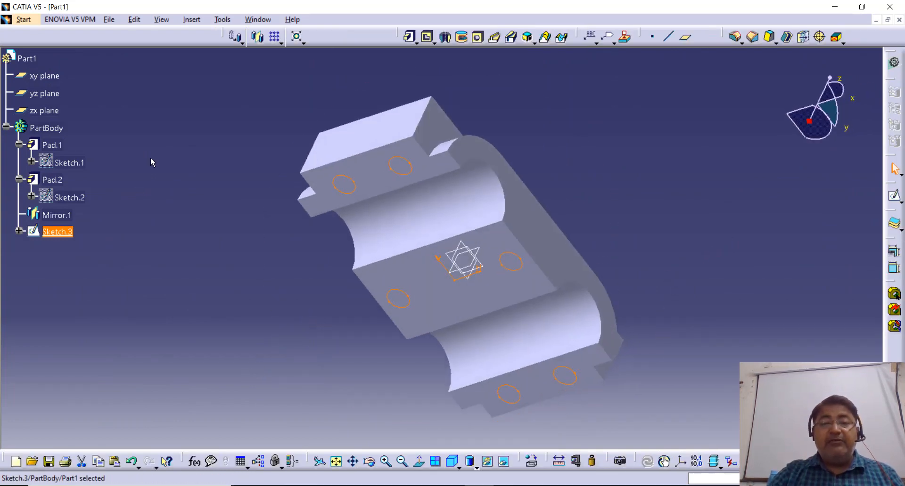
click(427, 37)
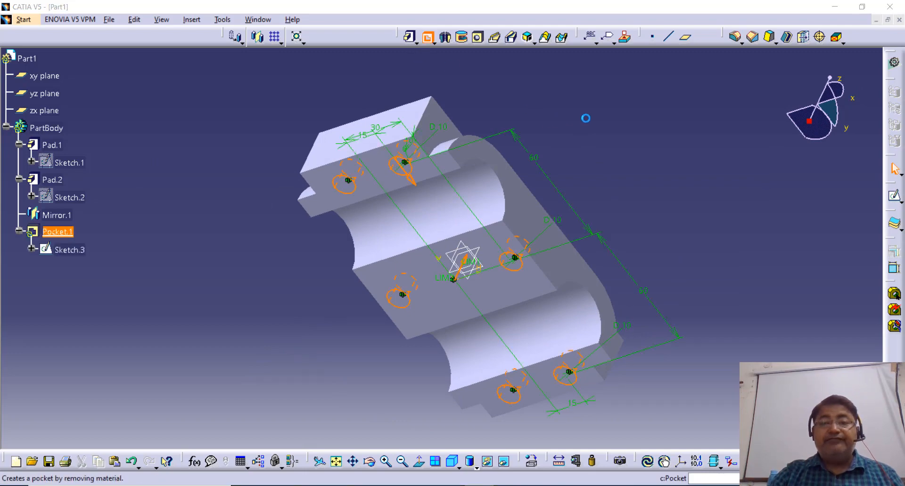
middle_drag(576, 128, 514, 162)
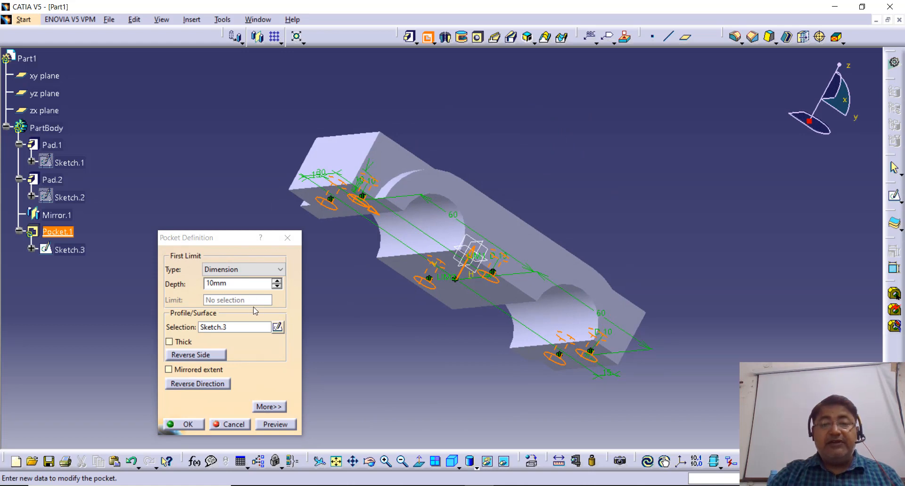
Try the Up to next and Up to last limit types for the six-circle pocket
click(245, 270)
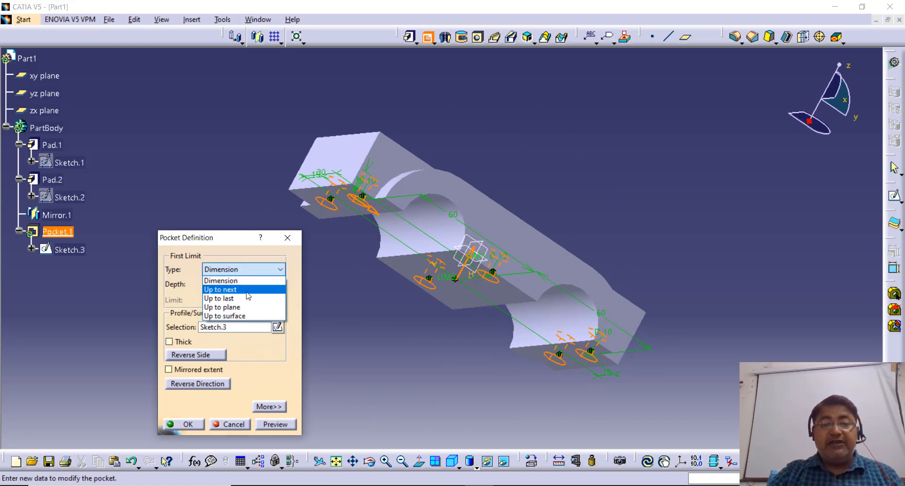
click(246, 292)
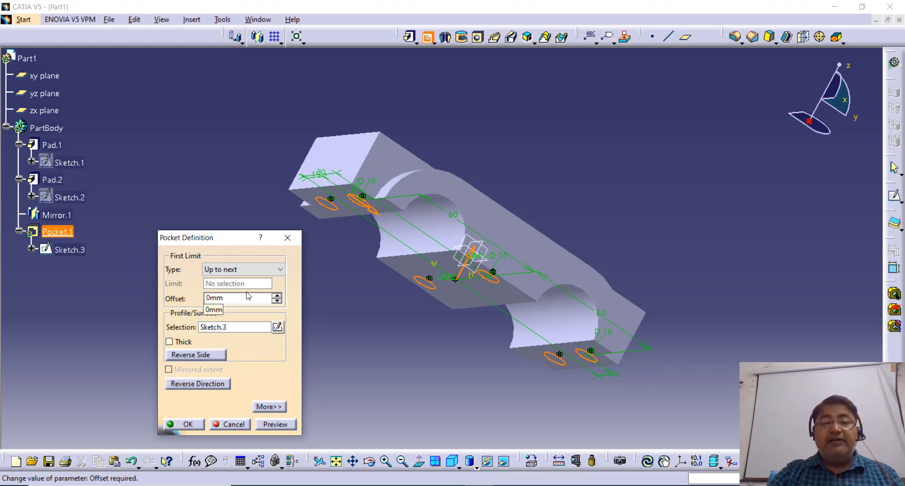
click(242, 268)
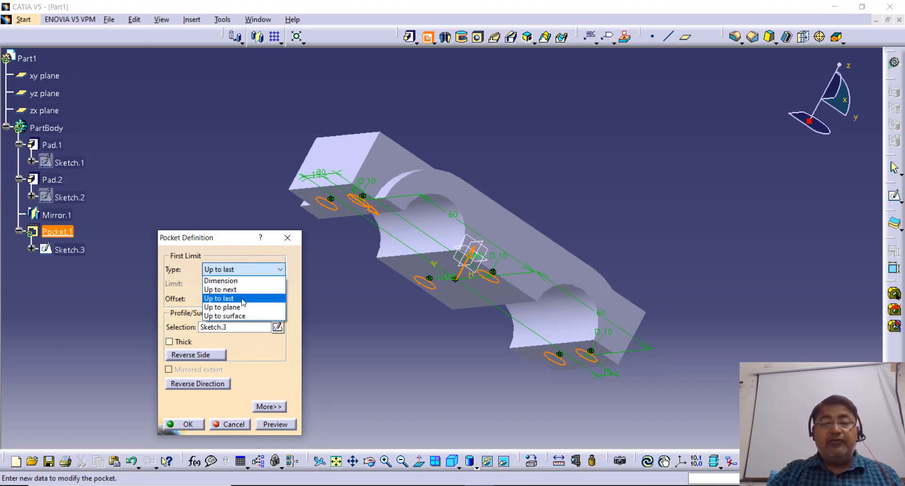
click(243, 299)
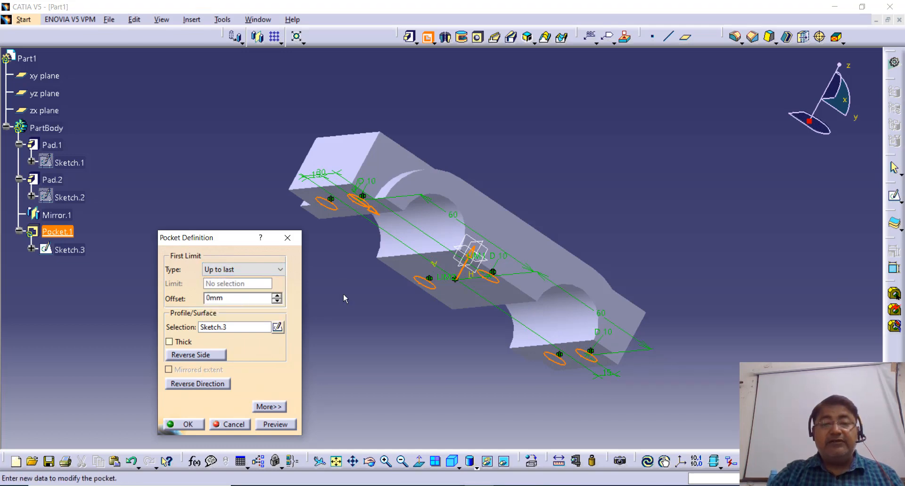
Cut the six holes with the pocket's limit set to Up to surface, ending at the block's large flat face opposite the sketch
click(268, 268)
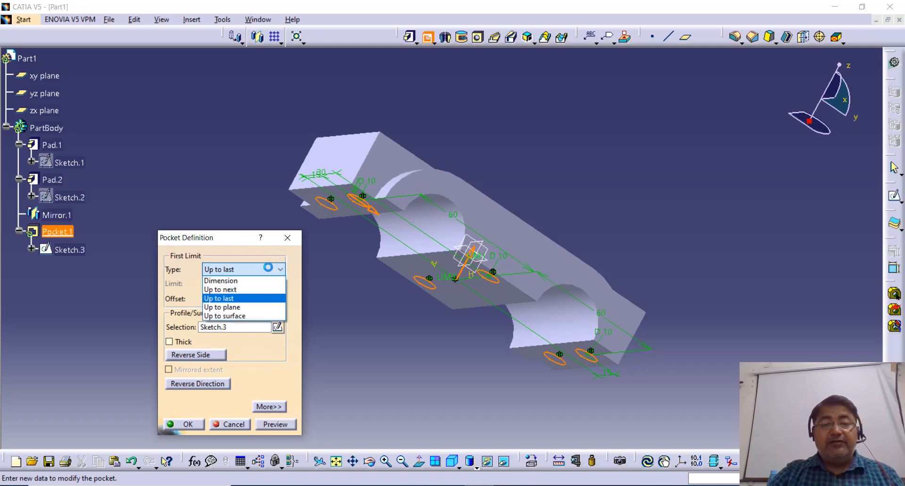
click(262, 316)
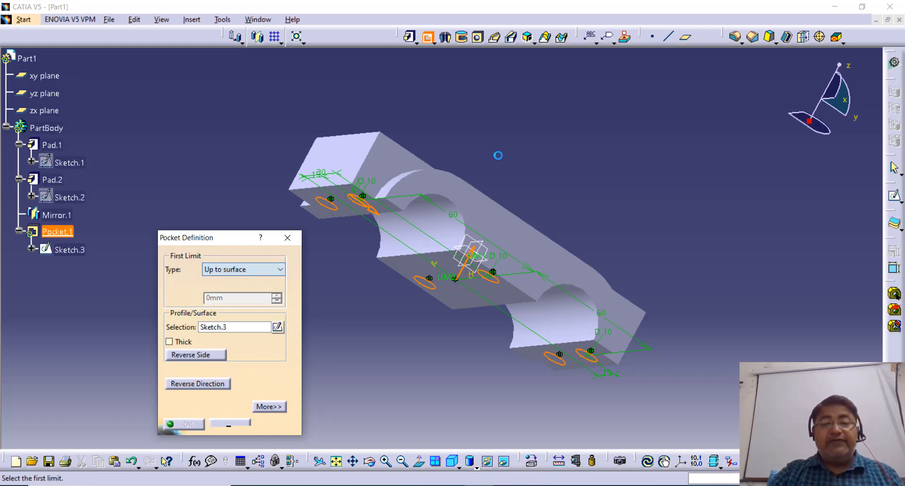
middle_drag(511, 147, 420, 184)
click(418, 185)
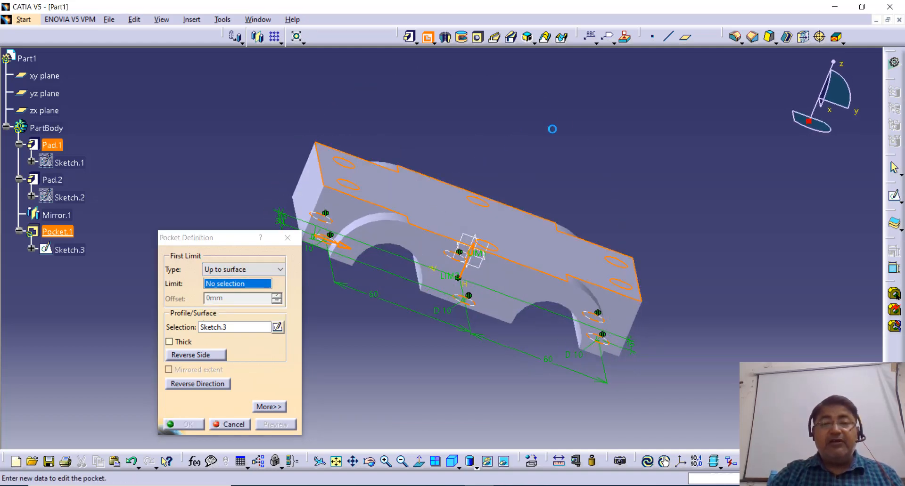
click(188, 425)
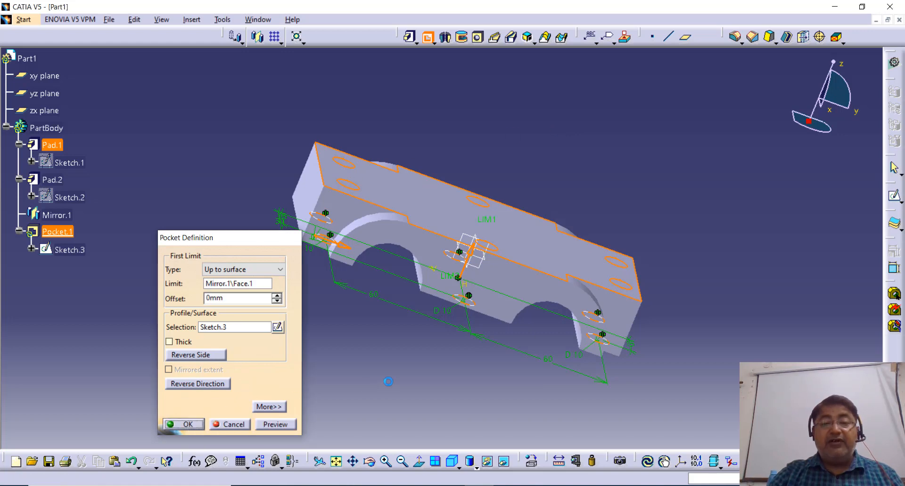
middle_drag(674, 164, 712, 111)
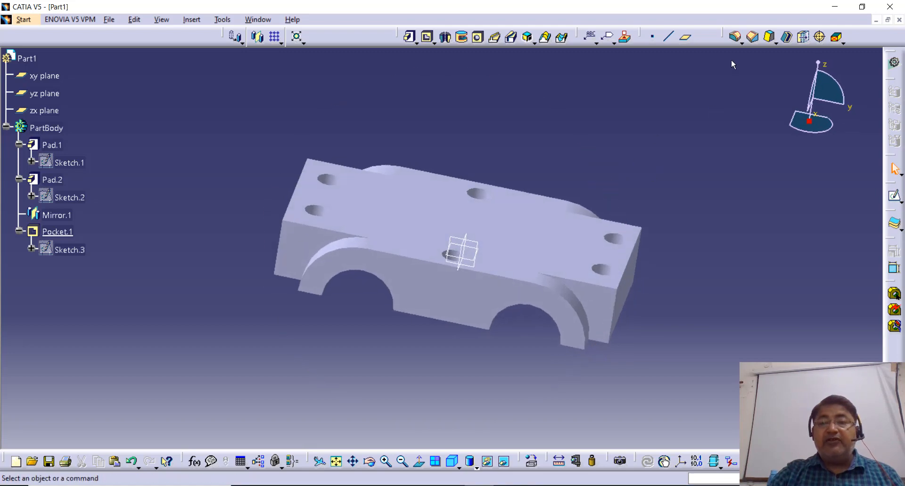
Start a 1 mm edge fillet on the flat top face, one channelled side with its adjoining recessed faces, and one end face
click(736, 38)
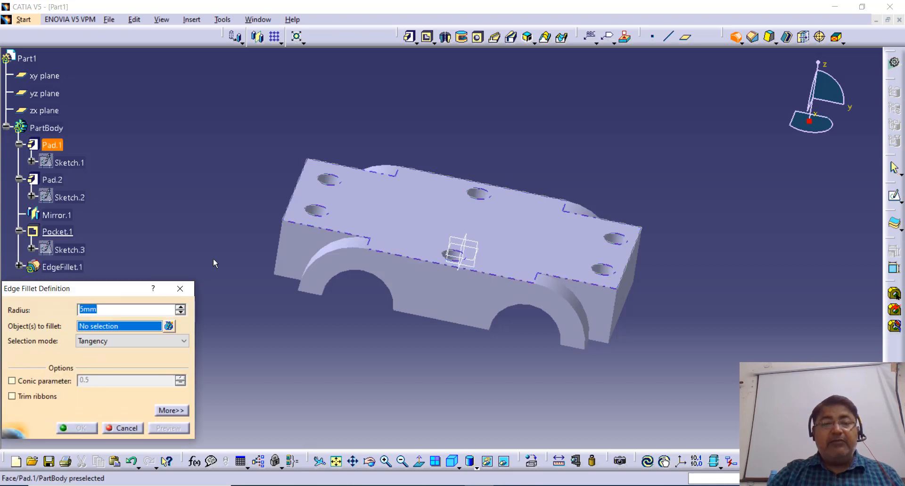
text(1)
key(Return)
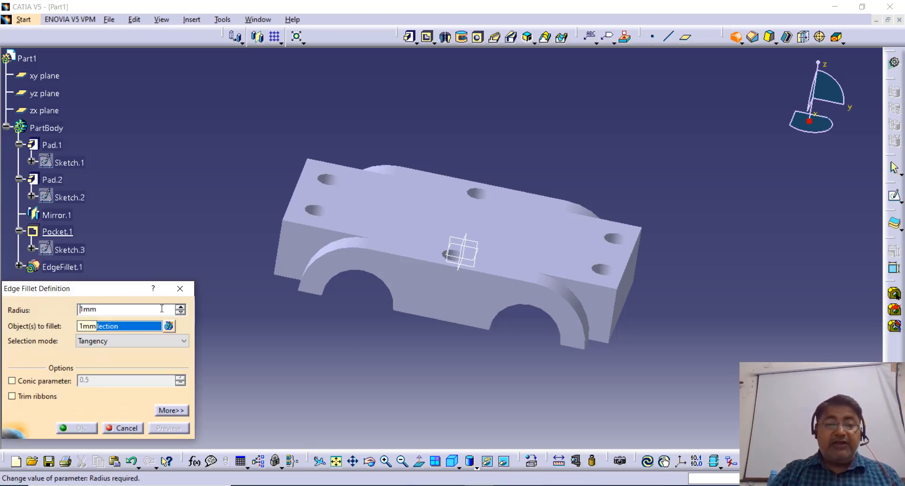
click(450, 302)
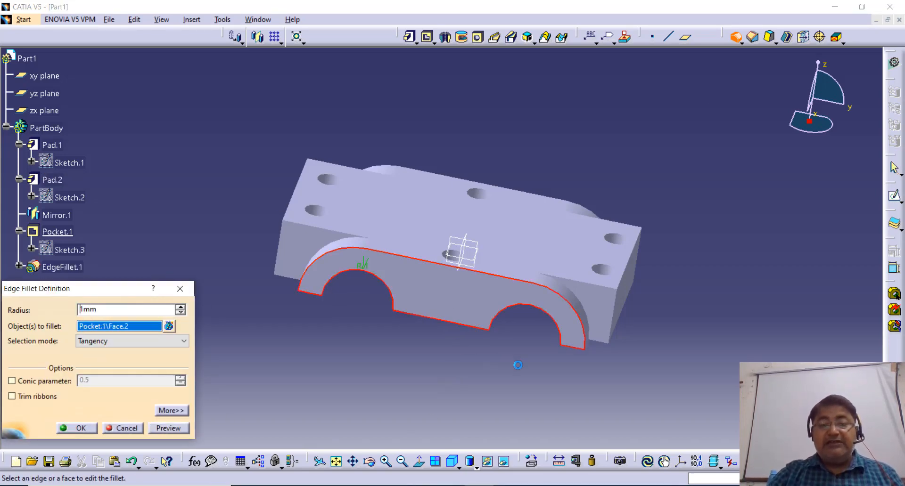
click(626, 283)
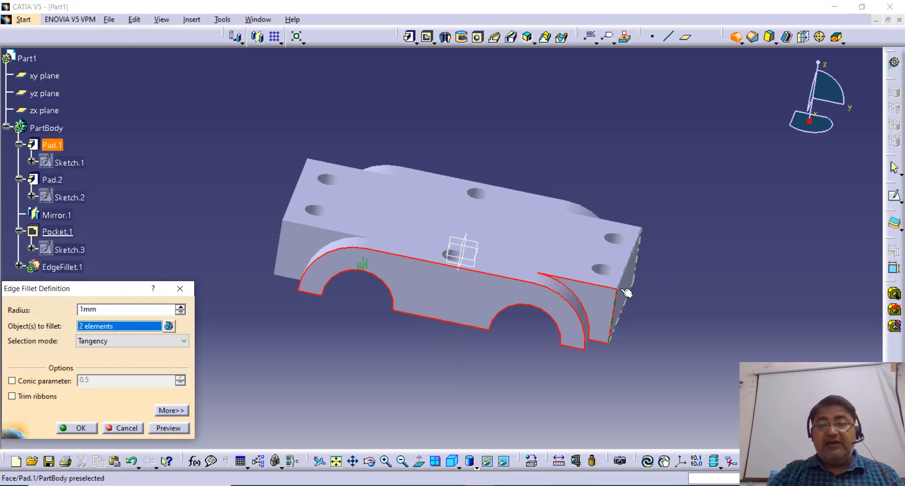
click(555, 244)
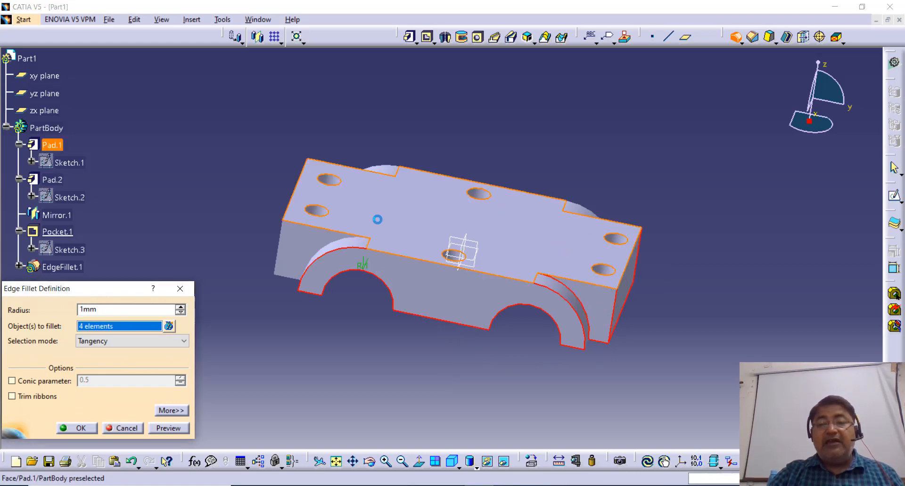
click(313, 244)
Add the opposite channelled side face and the remaining end face to the 1 mm edge fillet and create it
middle_drag(707, 277, 457, 324)
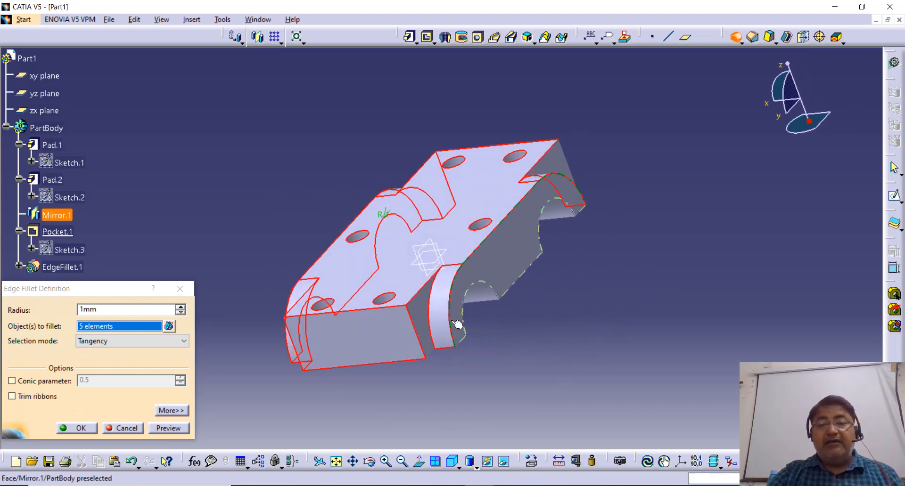
click(529, 262)
middle_drag(665, 310, 571, 388)
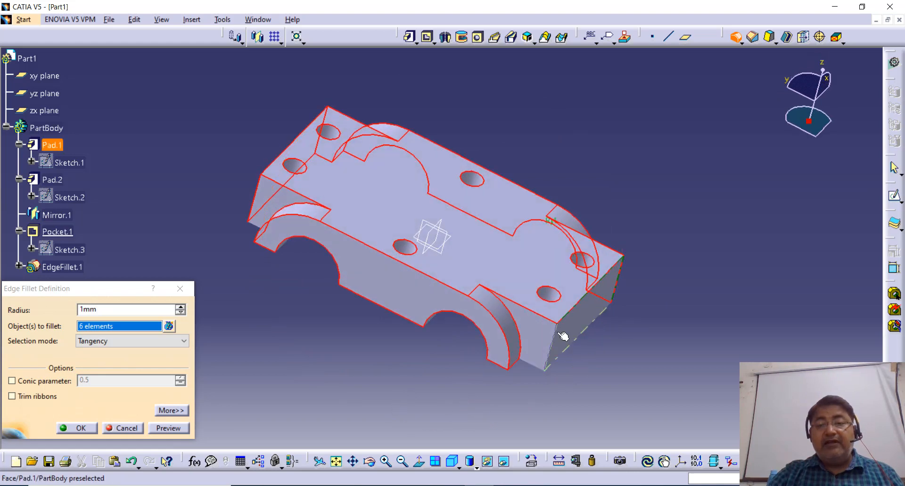
click(556, 353)
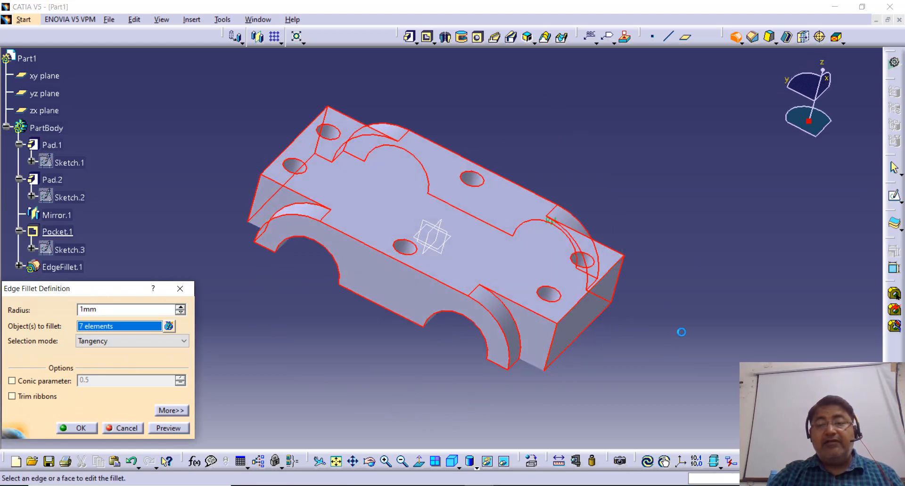
click(80, 429)
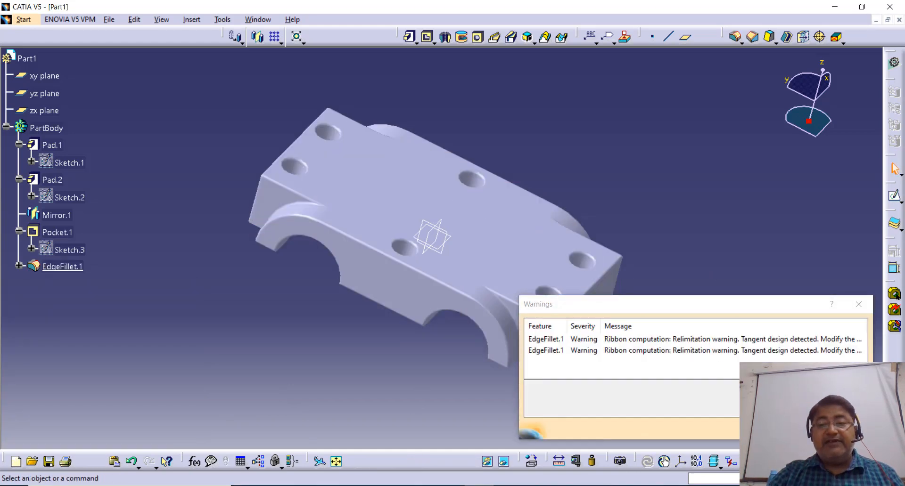
click(844, 428)
middle_drag(719, 313, 207, 280)
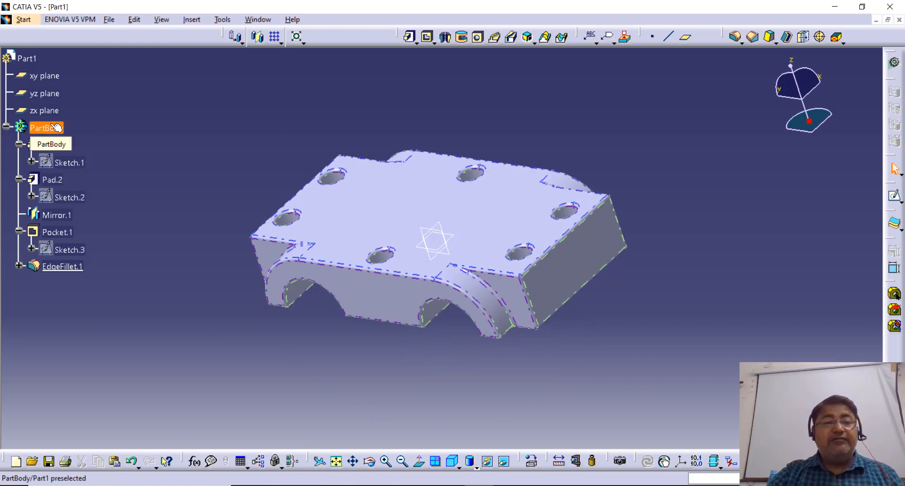
click(27, 58)
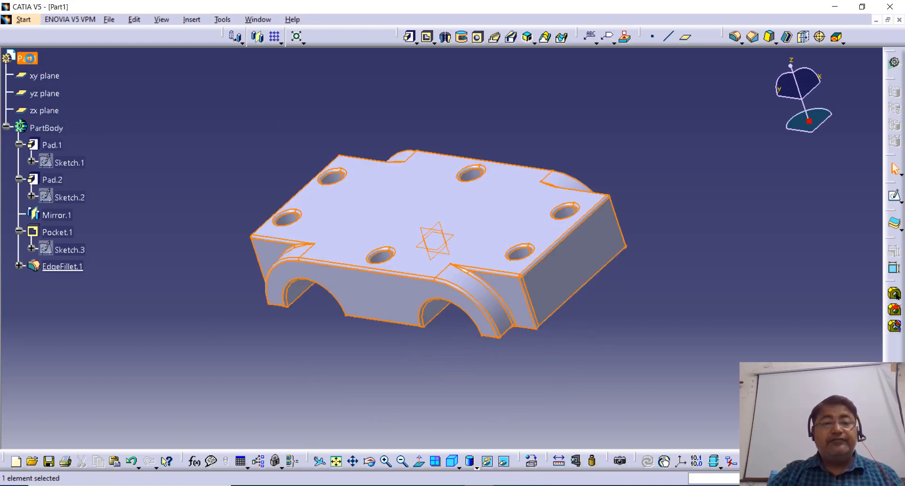
right_click(29, 58)
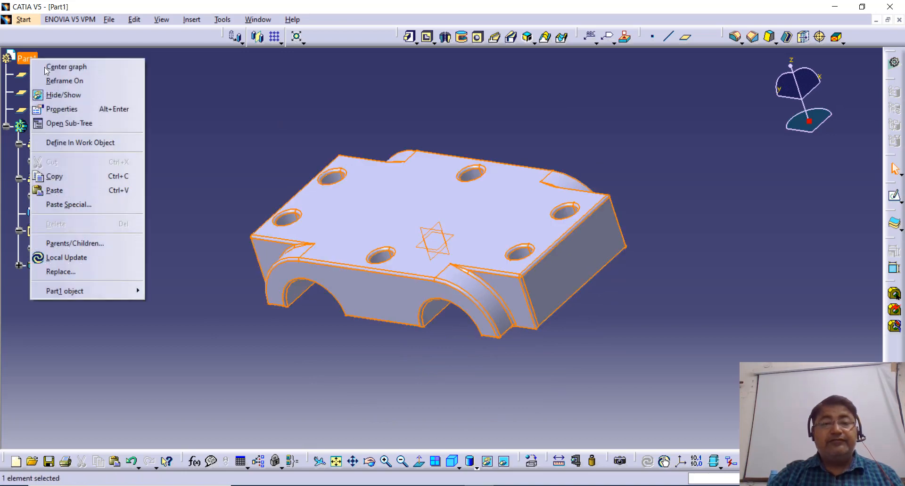
click(61, 109)
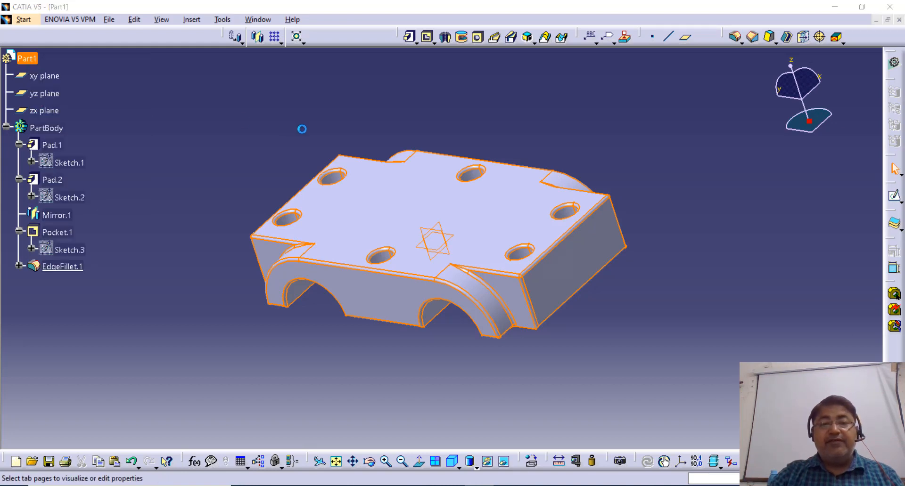
click(712, 177)
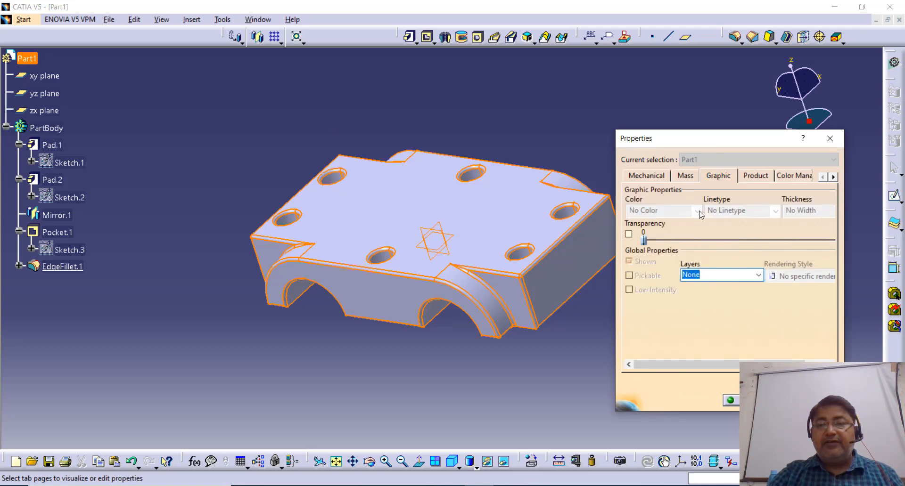
click(830, 139)
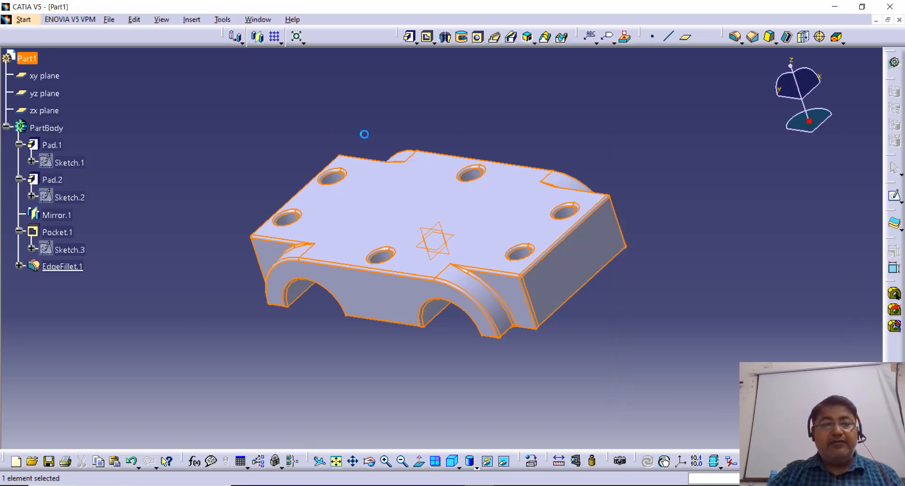
Set the PartBody's fill colour to cyan after trying green
right_click(52, 128)
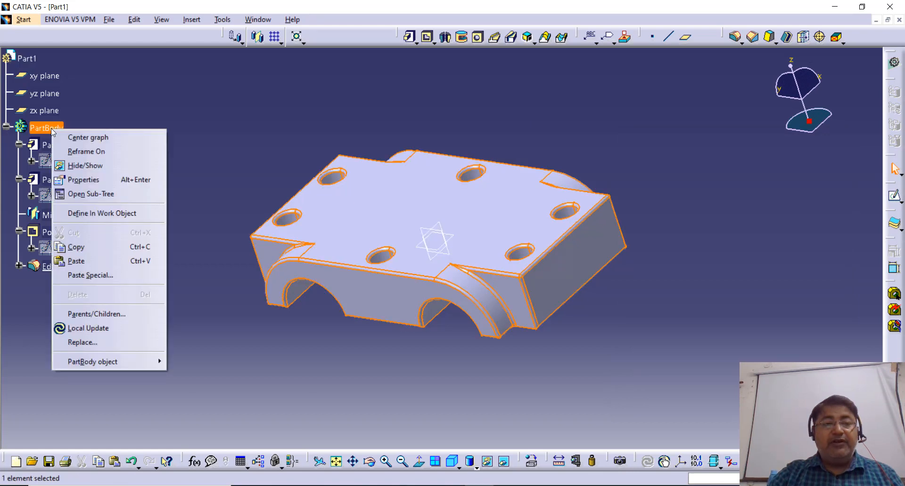
click(91, 179)
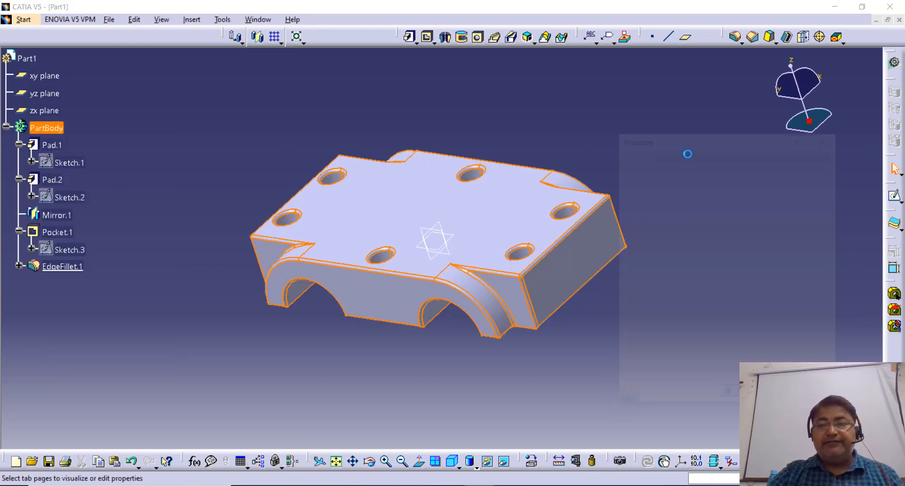
click(695, 215)
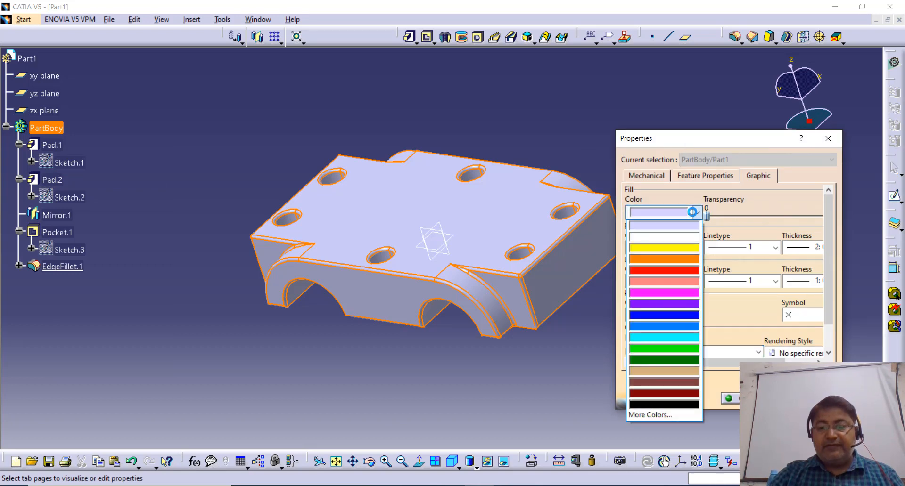
click(666, 349)
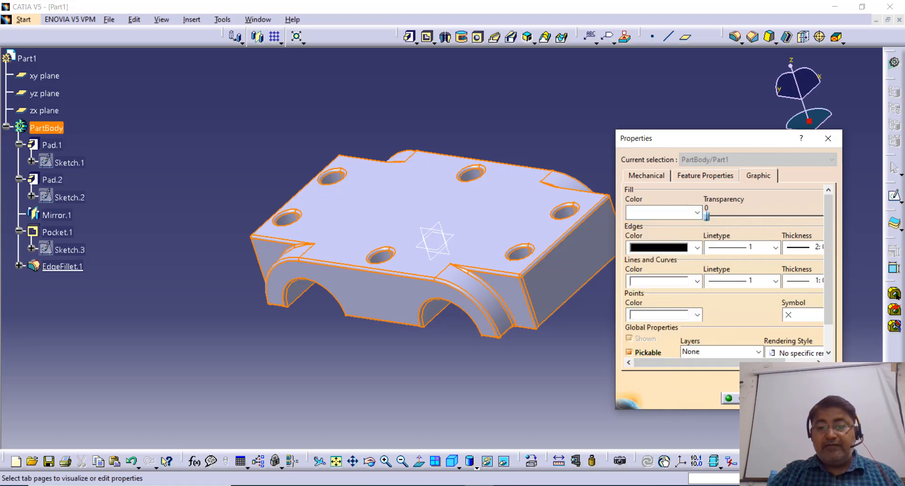
click(698, 213)
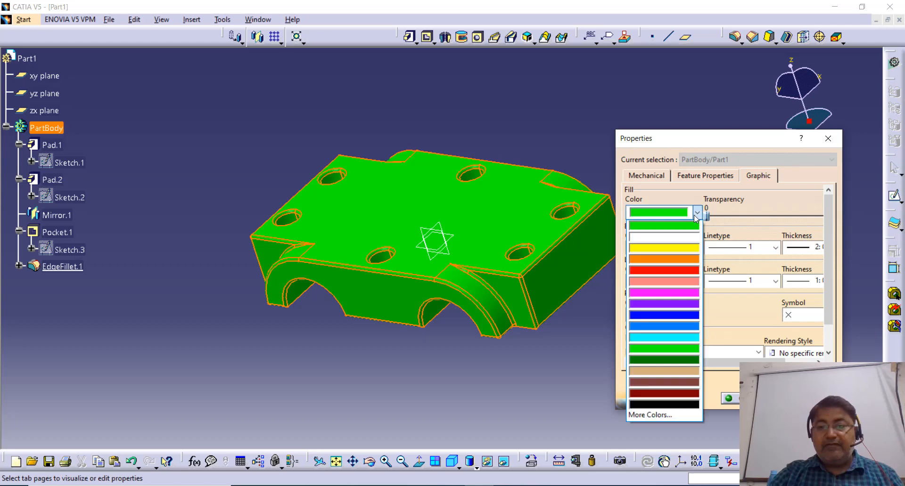
click(660, 333)
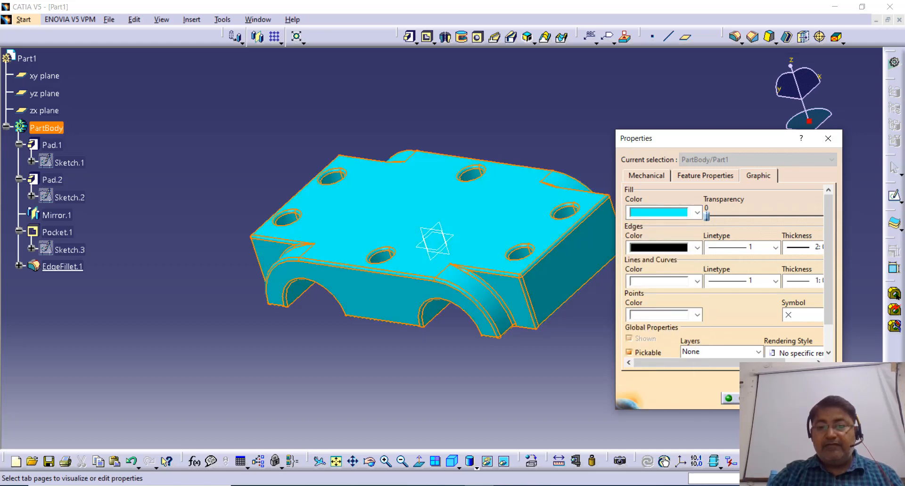
click(730, 398)
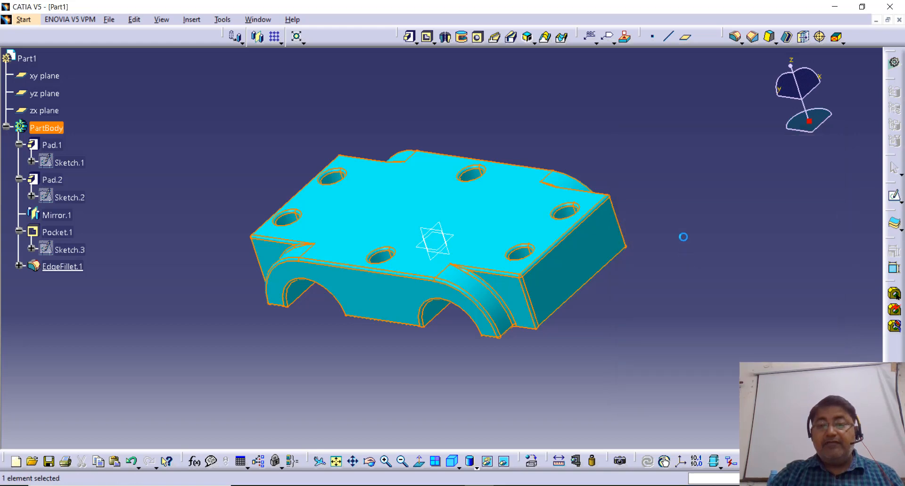
click(701, 295)
middle_drag(701, 295, 696, 358)
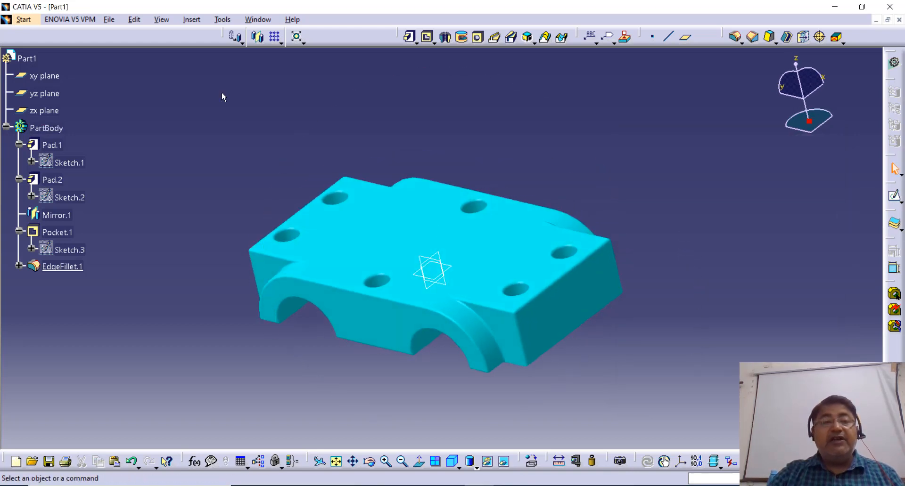
Save the part to the Desktop as a CATPart named CAP1
click(112, 21)
click(125, 95)
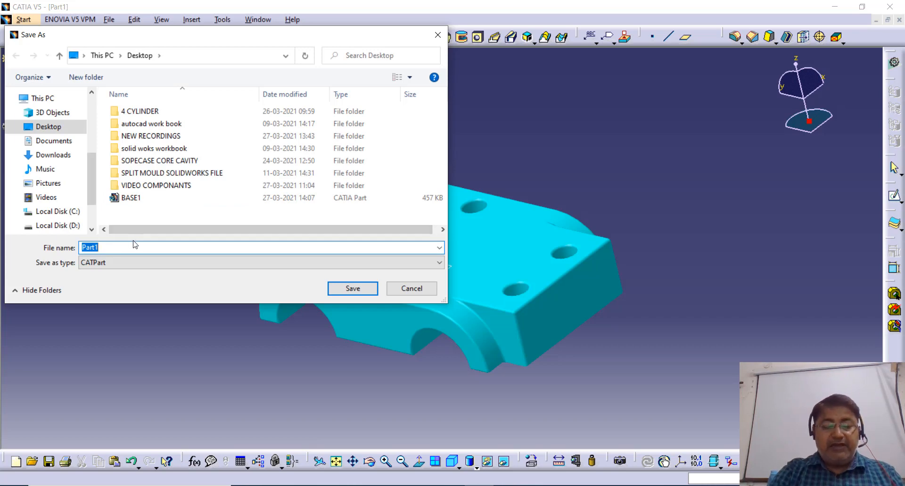
text(CAP1)
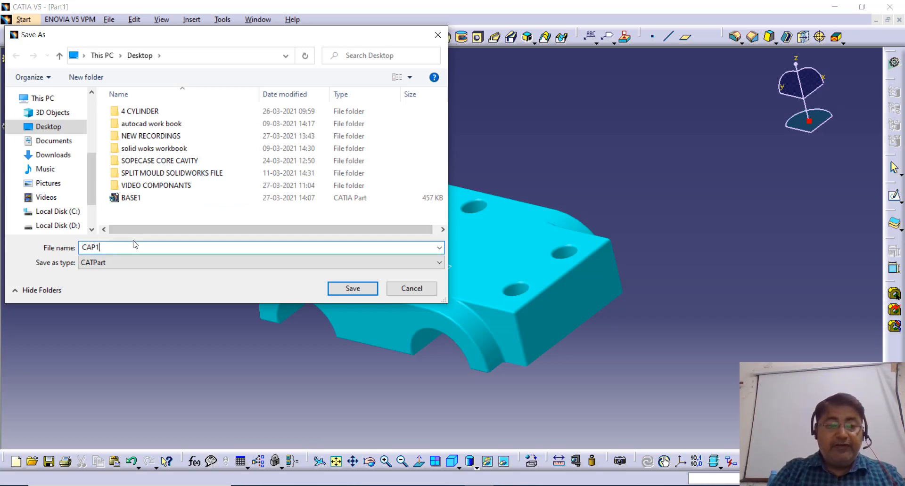
key(Return)
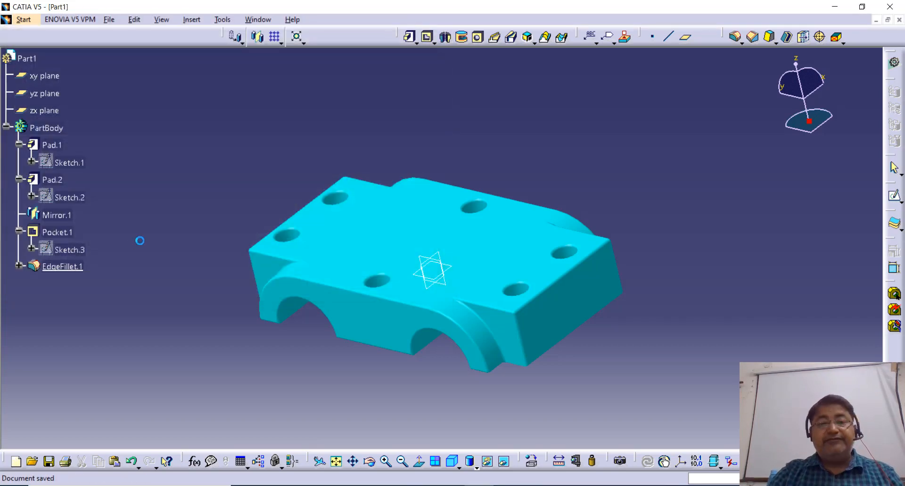
middle_drag(474, 148, 490, 148)
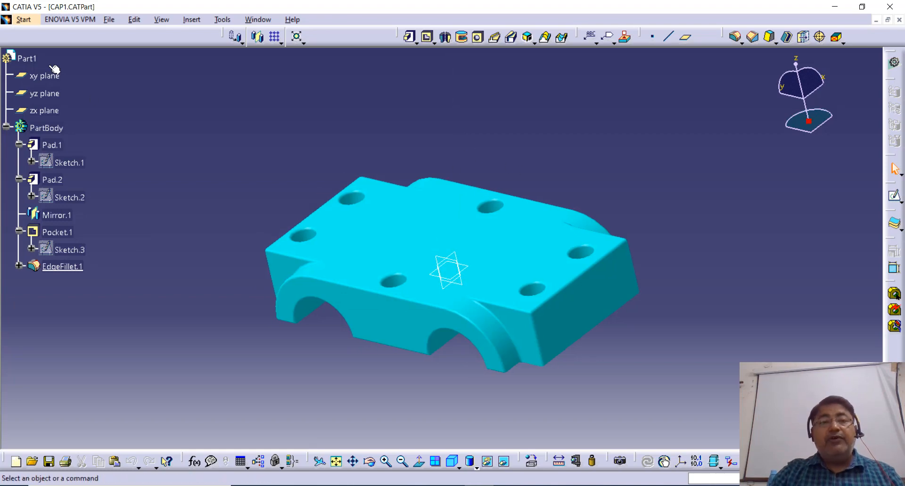
Close the CAP1 document and create a new part with the default name Part1 and hybrid design enabled
click(898, 20)
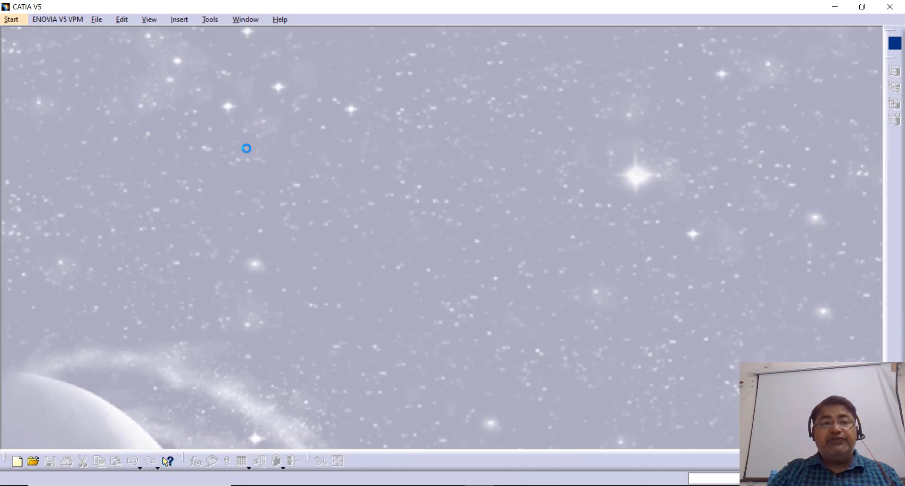
click(14, 22)
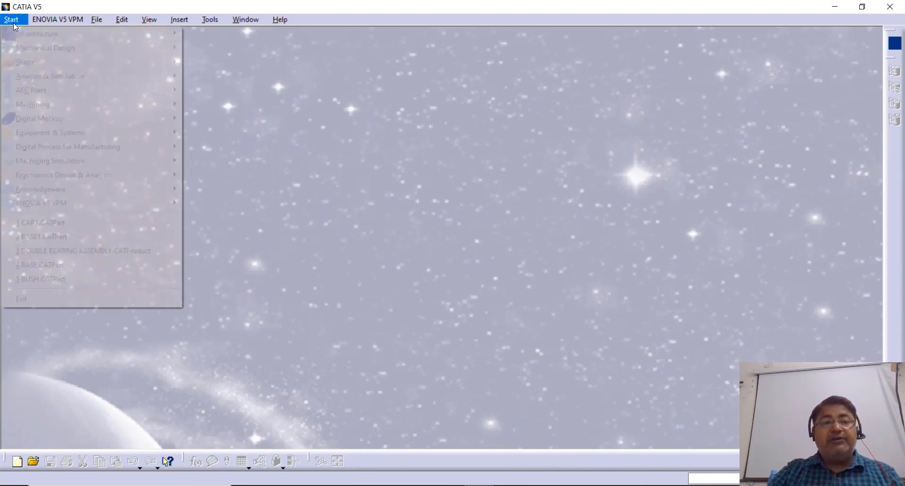
mouse_move(30, 46)
click(214, 49)
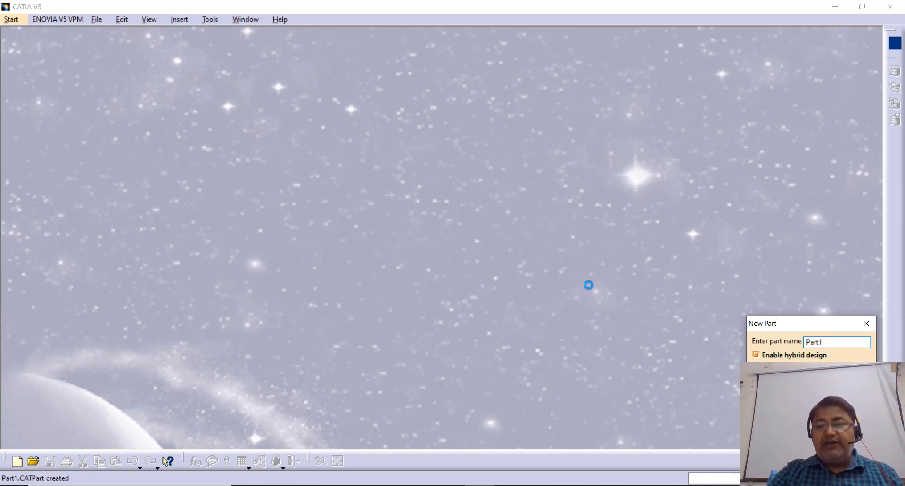
key(Return)
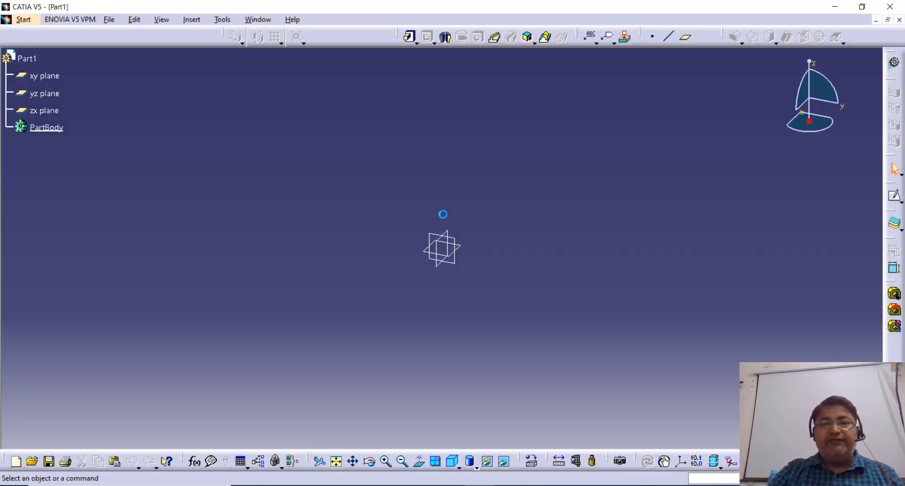
Sketch an open stepped profile on the zx plane: about 23 mm up, 14 mm across, 10 mm down and 153 mm across
click(894, 196)
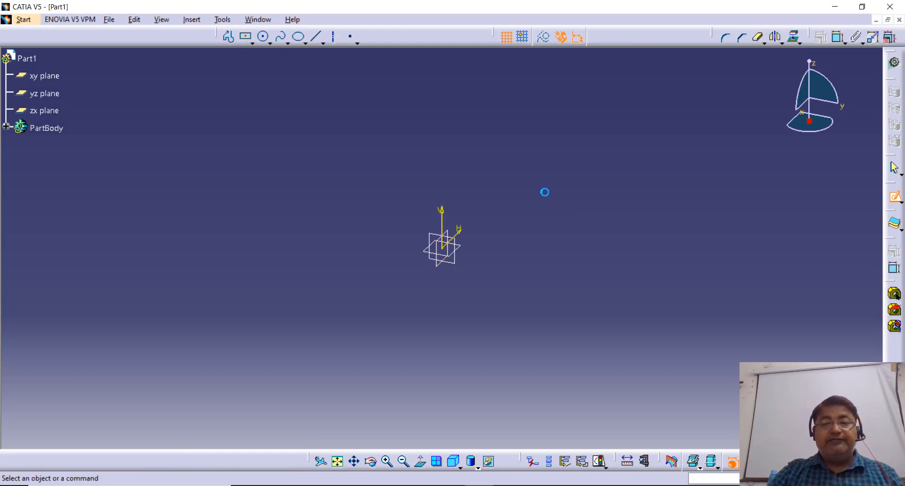
click(230, 38)
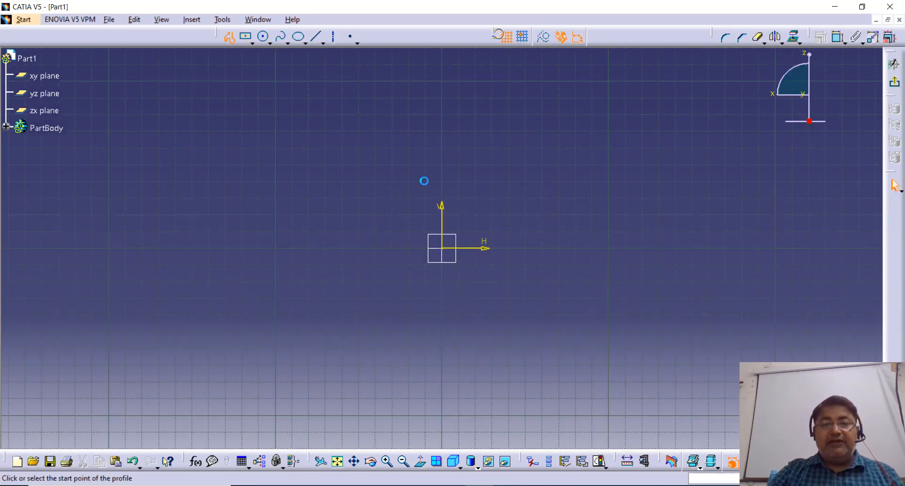
click(340, 219)
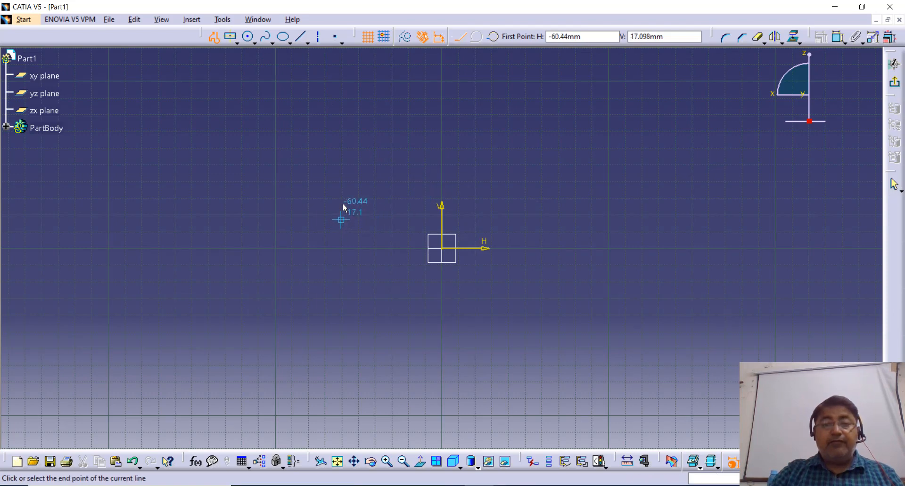
click(341, 181)
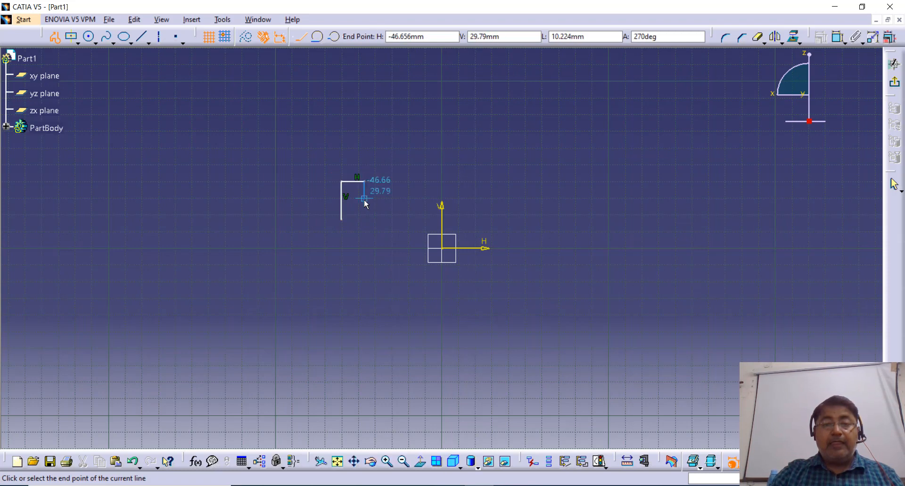
click(364, 199)
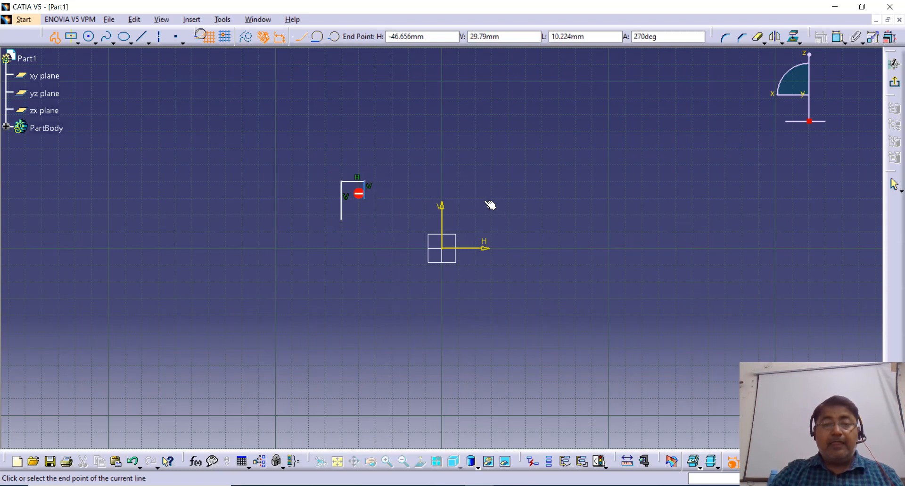
double_click(618, 199)
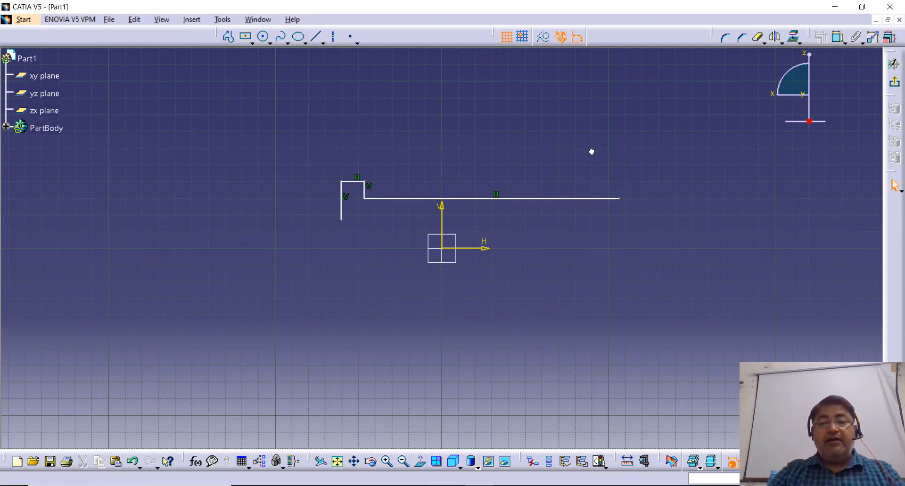
Dimension the short upper line of the step from the horizontal axis and set the distance to 20 mm
click(838, 37)
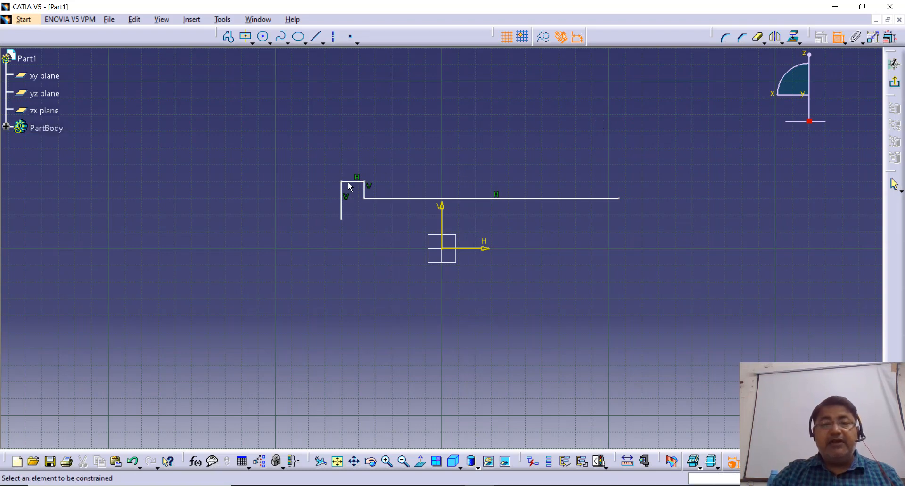
click(353, 182)
click(456, 249)
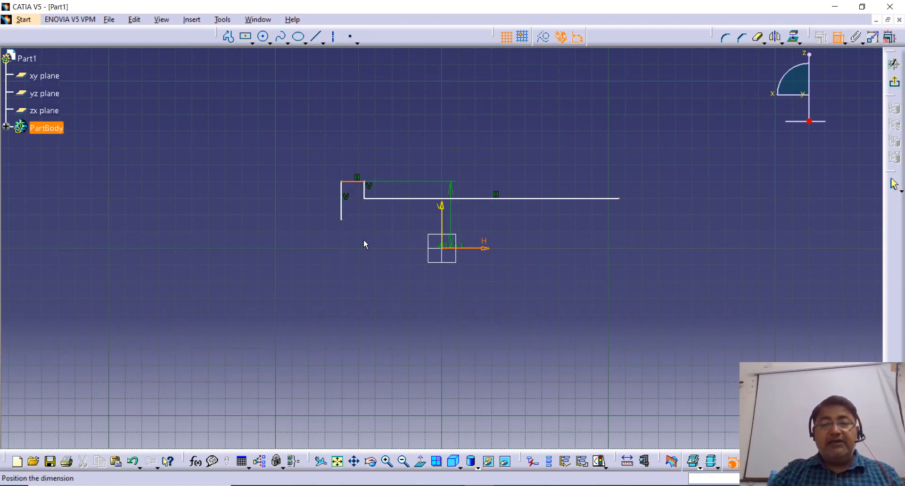
double_click(293, 229)
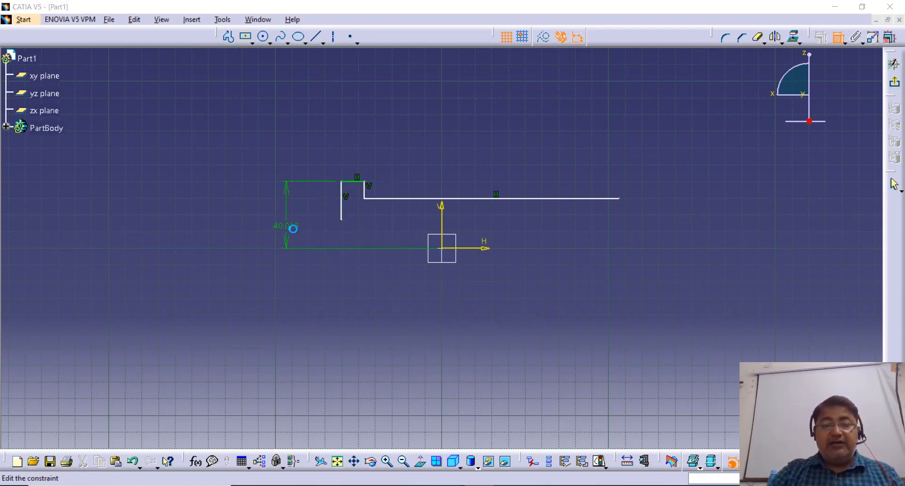
text(20)
key(Return)
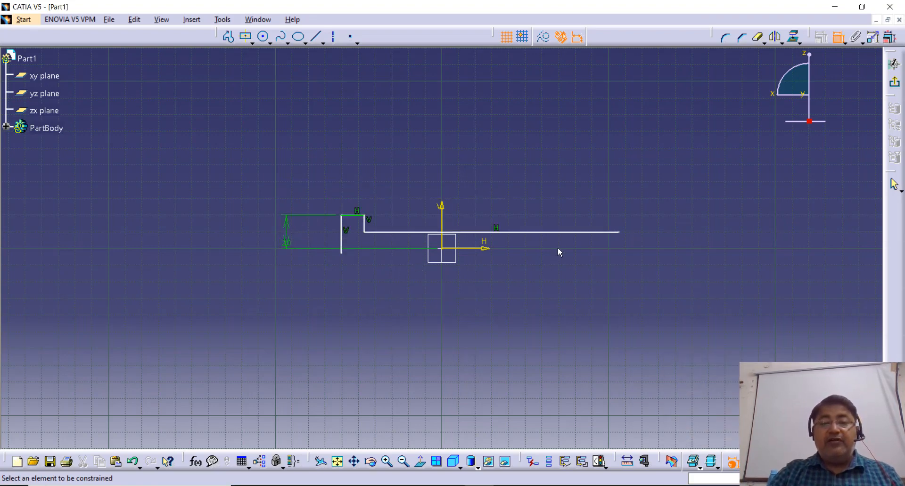
Dimension the long horizontal line from the horizontal axis and set the distance to 15 mm
click(558, 231)
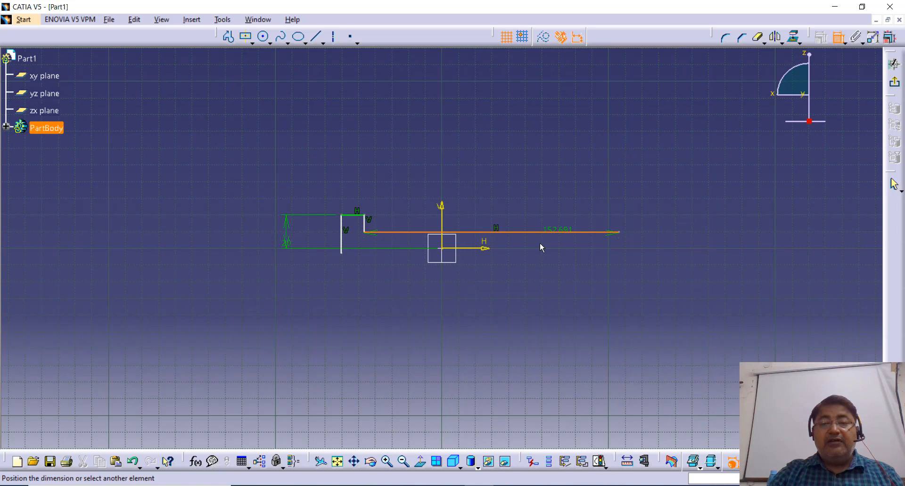
click(477, 249)
click(682, 237)
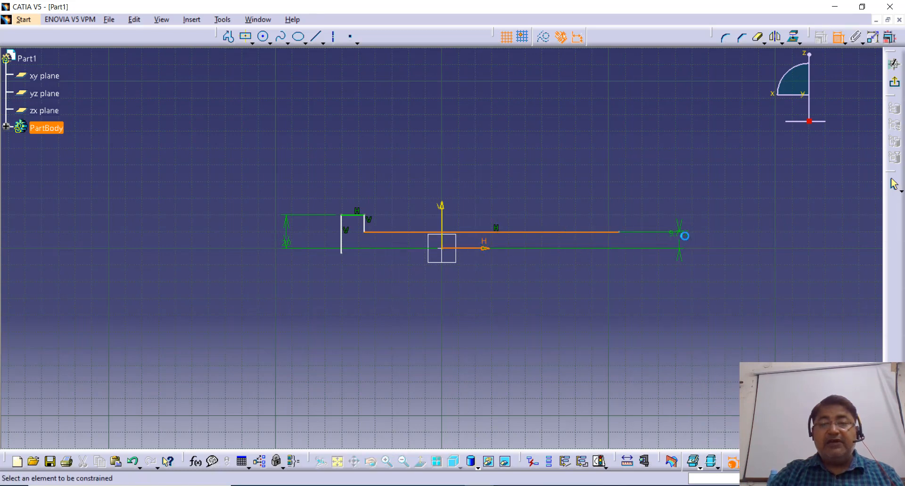
double_click(683, 236)
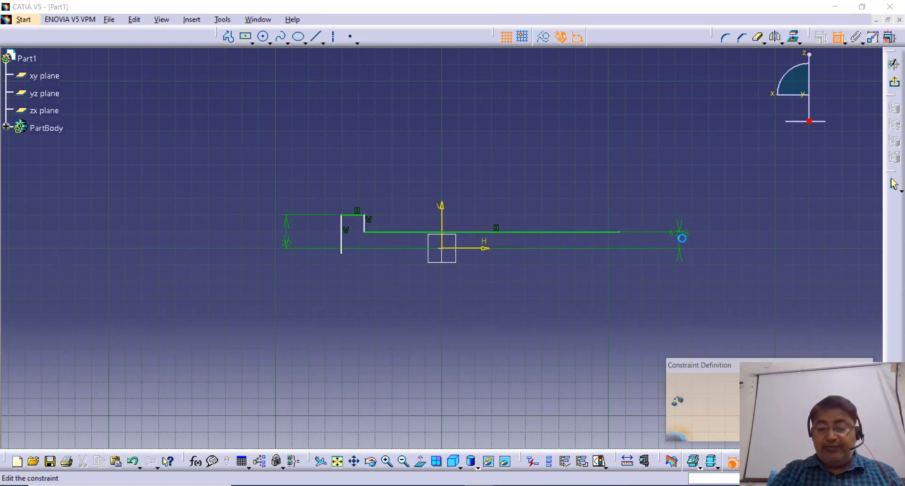
text(10)
key(Return)
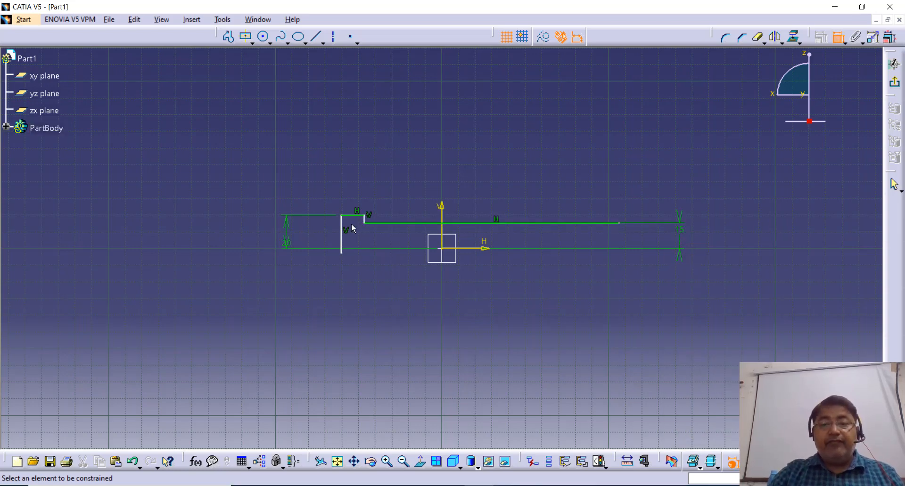
Dimension the left vertical line from the vertical axis and set the distance to 45 mm
click(341, 238)
click(443, 216)
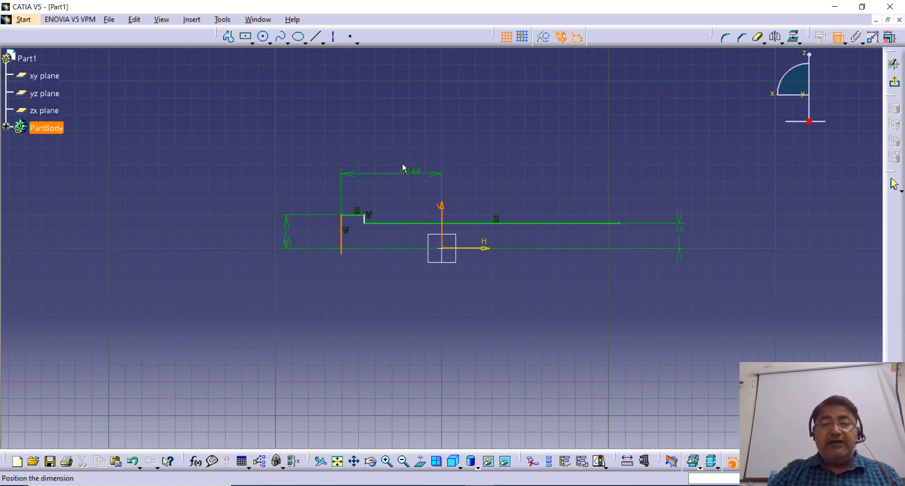
click(402, 167)
double_click(401, 162)
text(45mm)
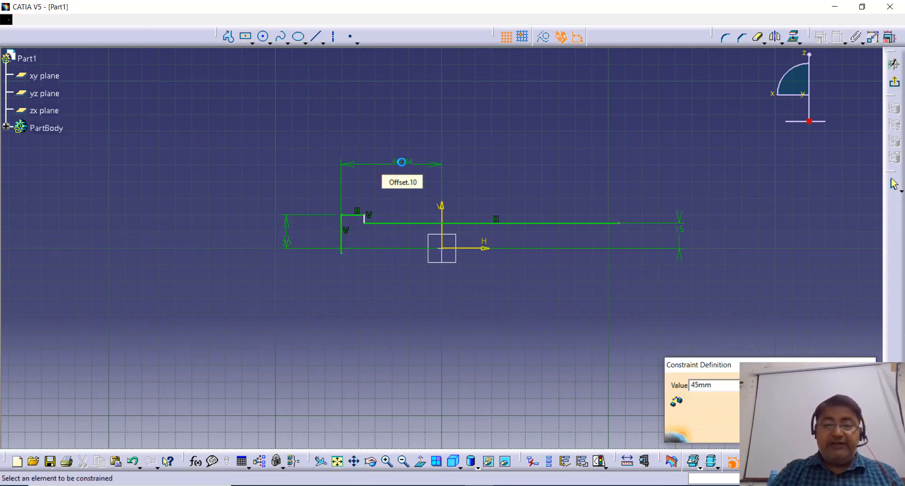
key(Return)
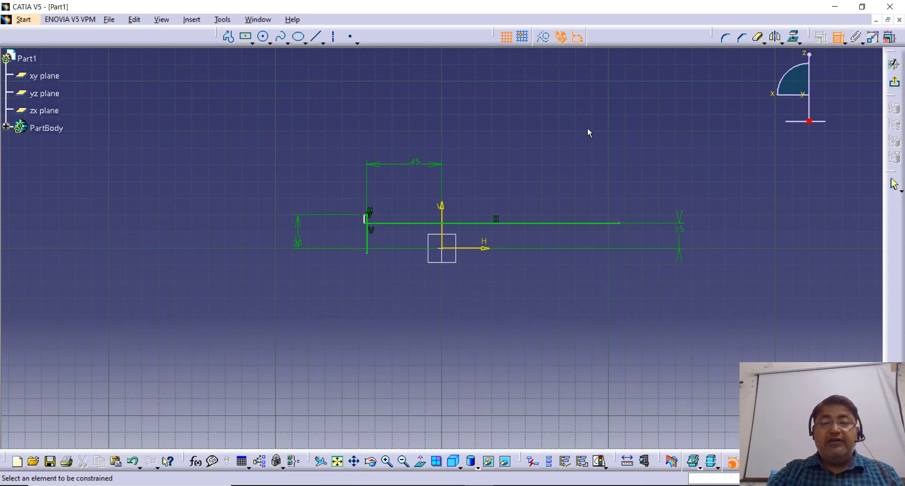
Shift the long horizontal line to the right so the step's short vertical line lies inside the left vertical line
click(414, 225)
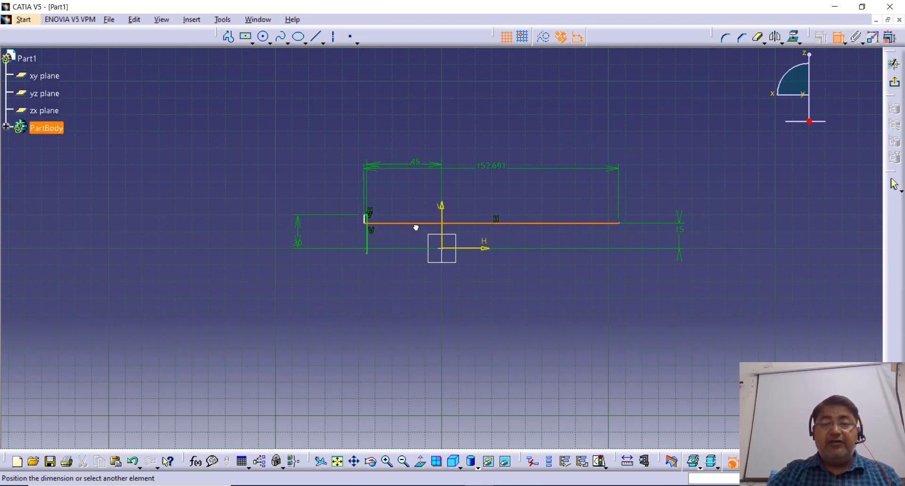
key(Escape)
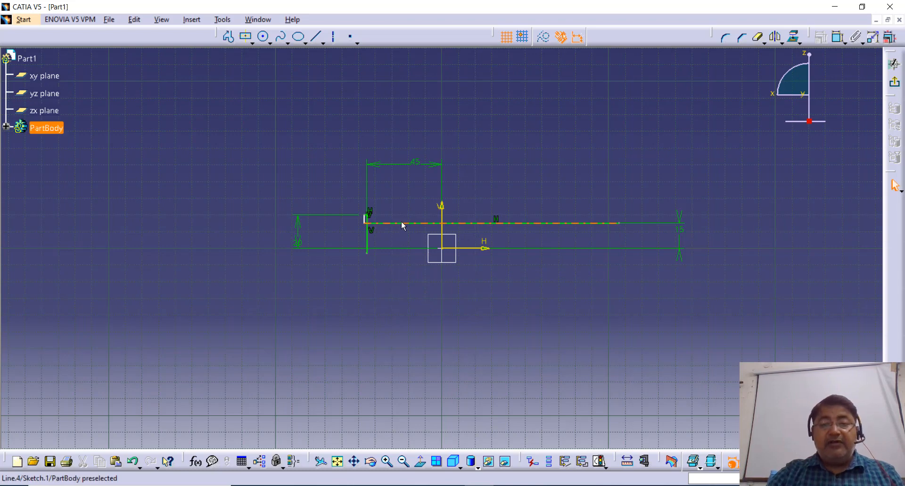
drag(402, 225, 424, 225)
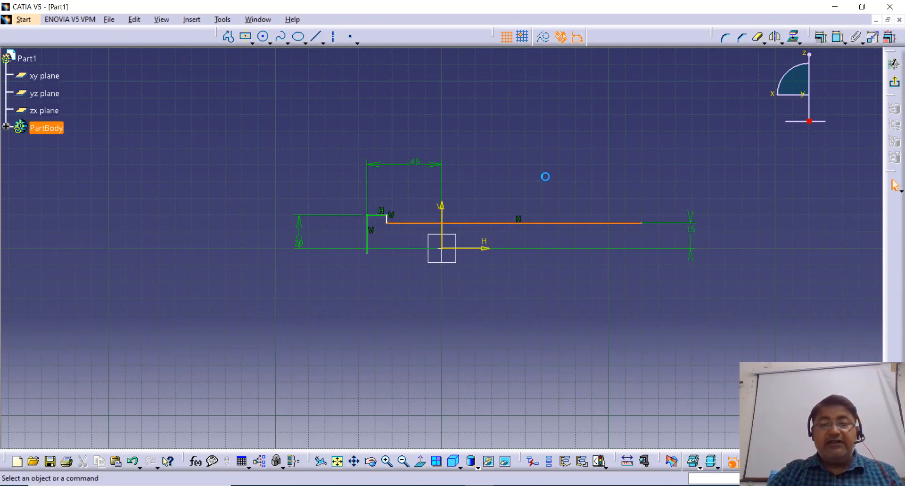
Dimension the profile's overall length from the left vertical line to the long line's free end and set it to 90 mm
click(838, 39)
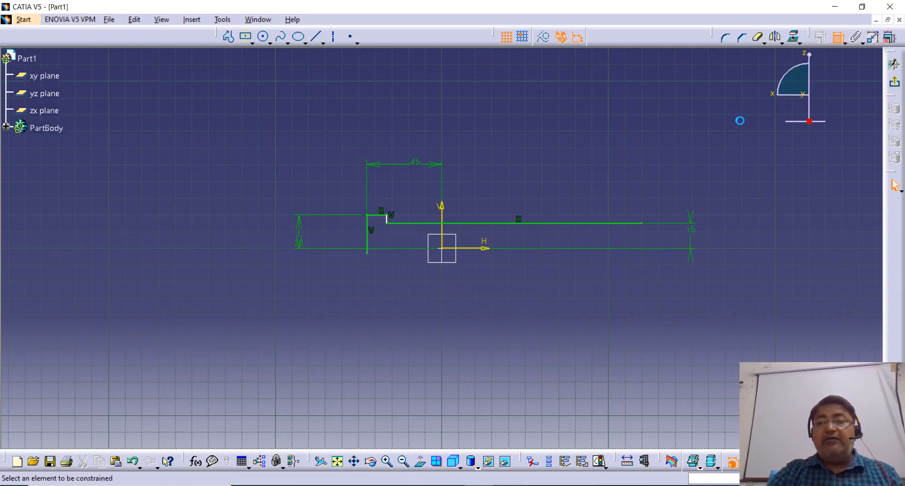
click(368, 239)
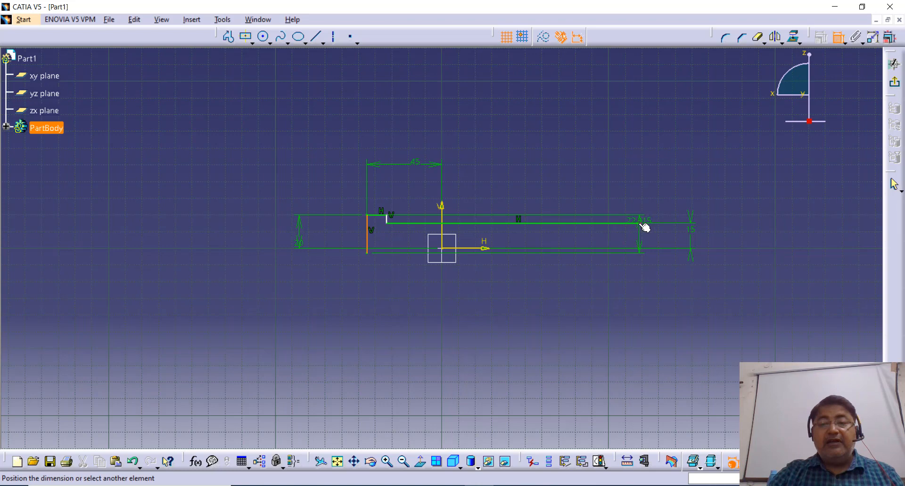
click(641, 224)
click(526, 132)
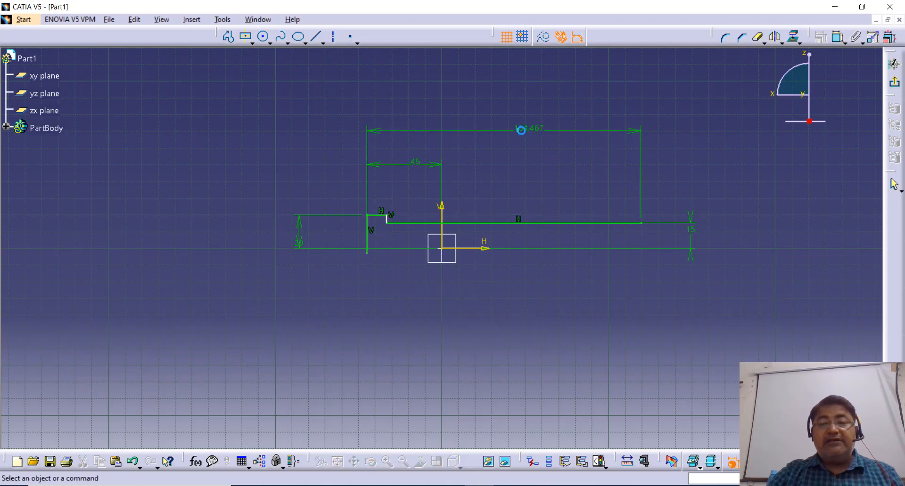
double_click(525, 128)
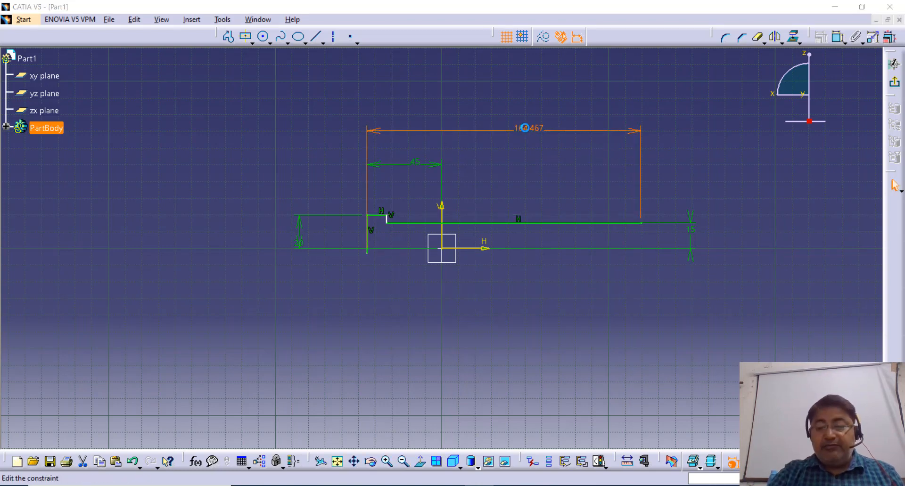
key(Return)
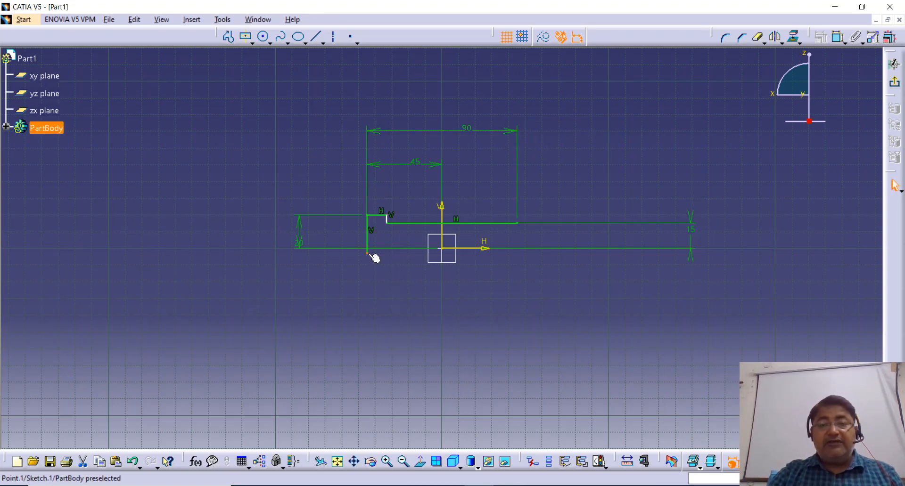
Raise the left vertical line's lower endpoint above the horizontal axis and close the profile with a bottom line and an 8.125 mm vertical line
drag(370, 255, 369, 236)
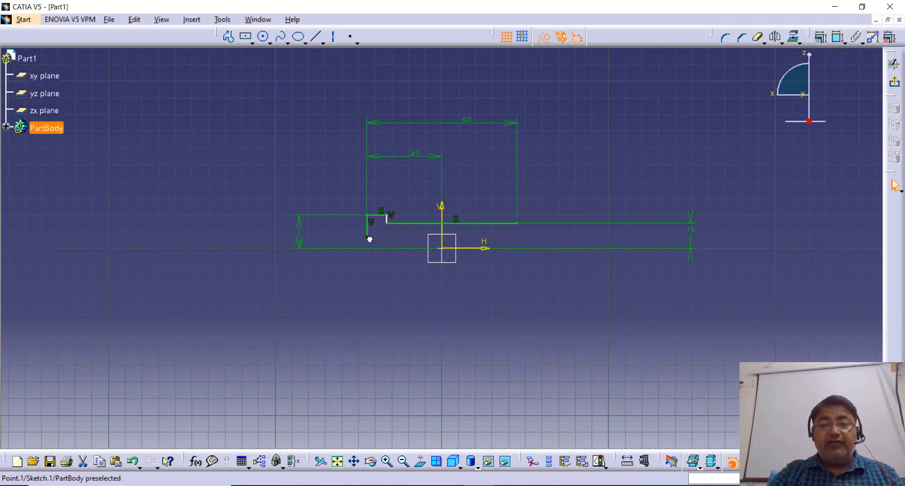
click(633, 156)
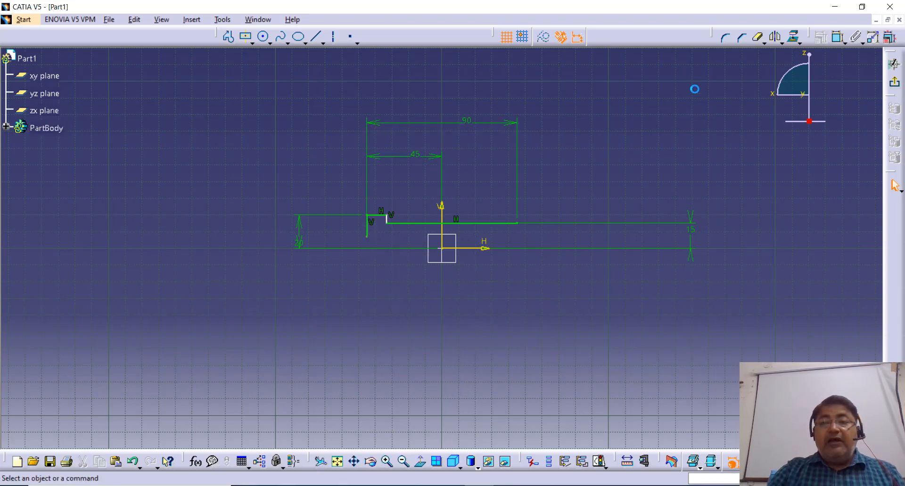
click(228, 36)
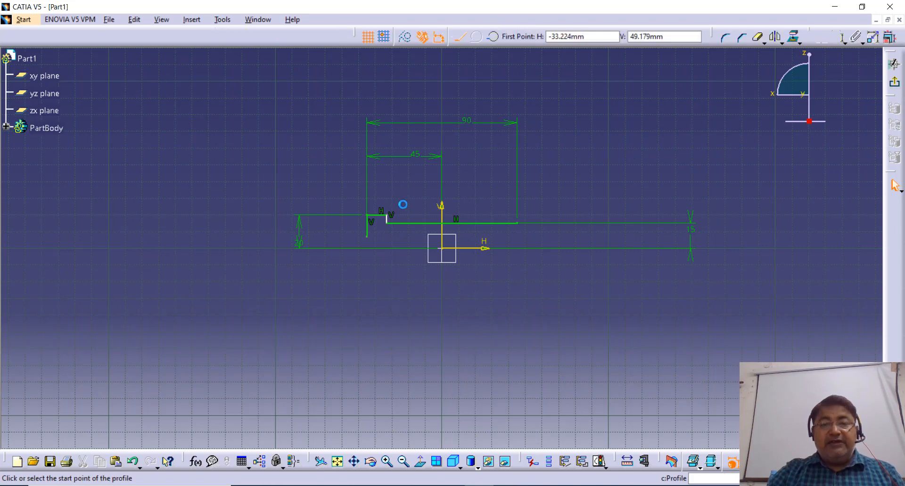
click(367, 236)
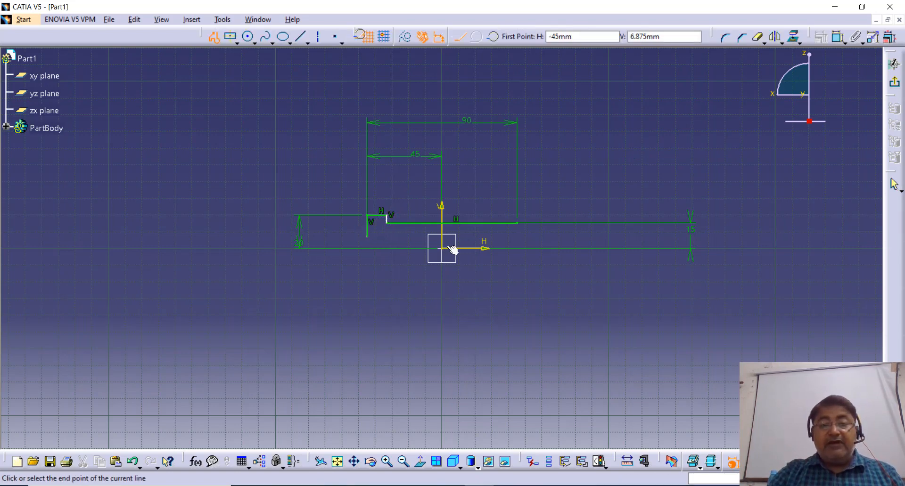
click(517, 238)
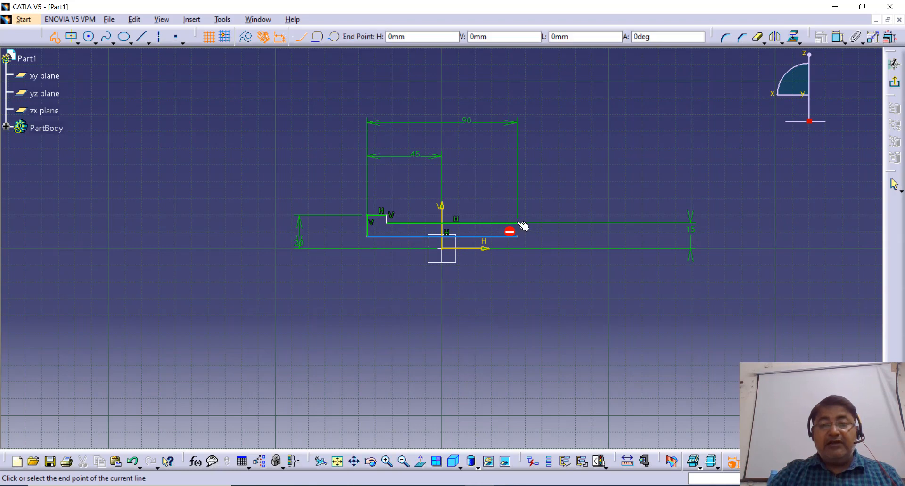
click(517, 223)
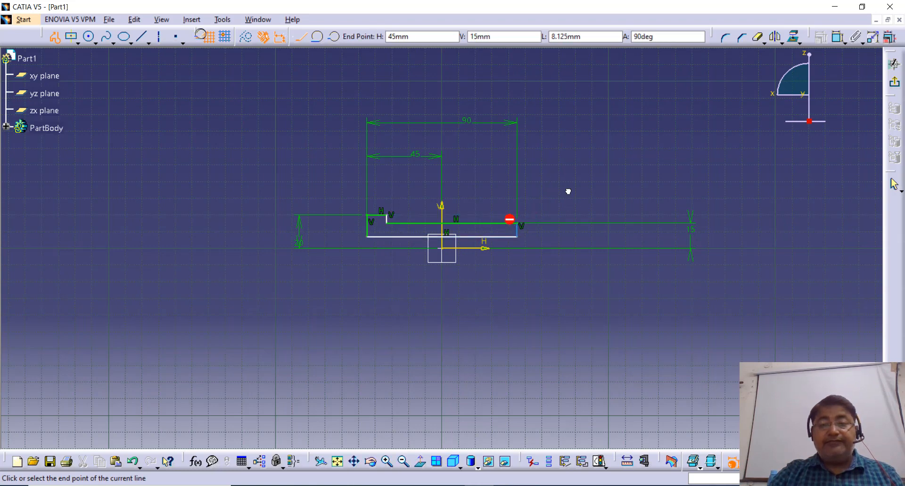
key(Escape)
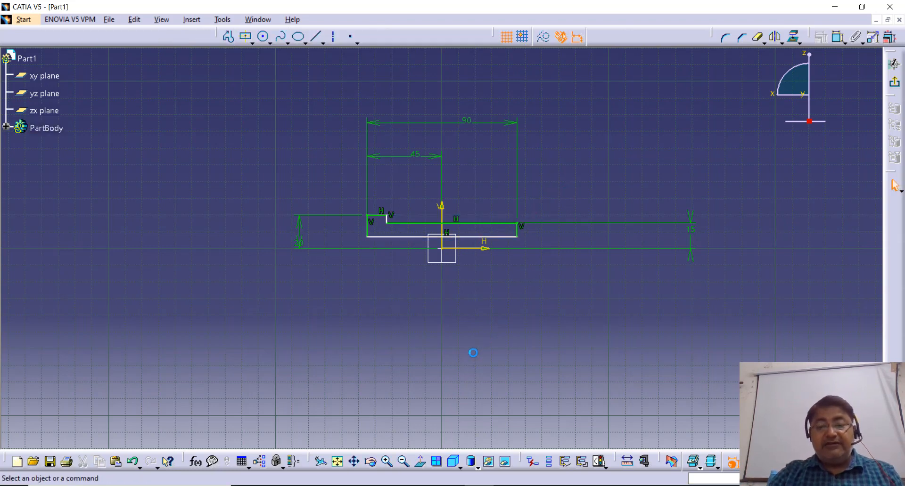
click(387, 461)
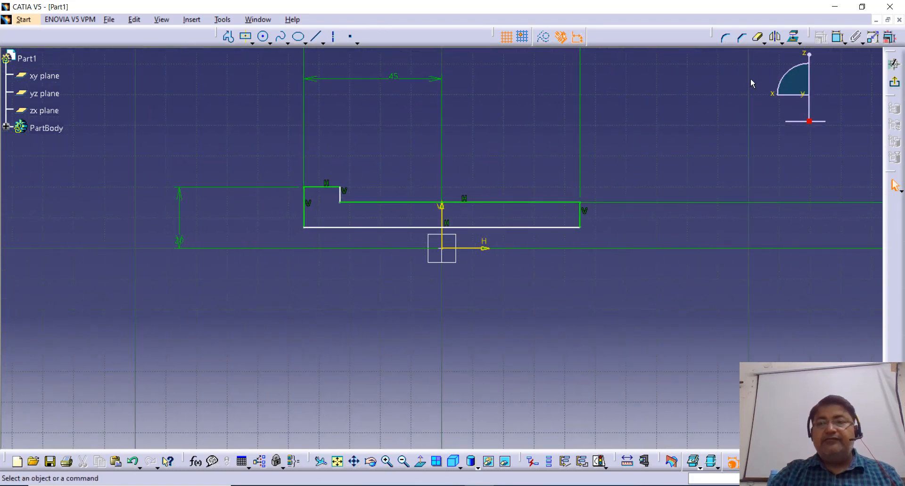
click(837, 38)
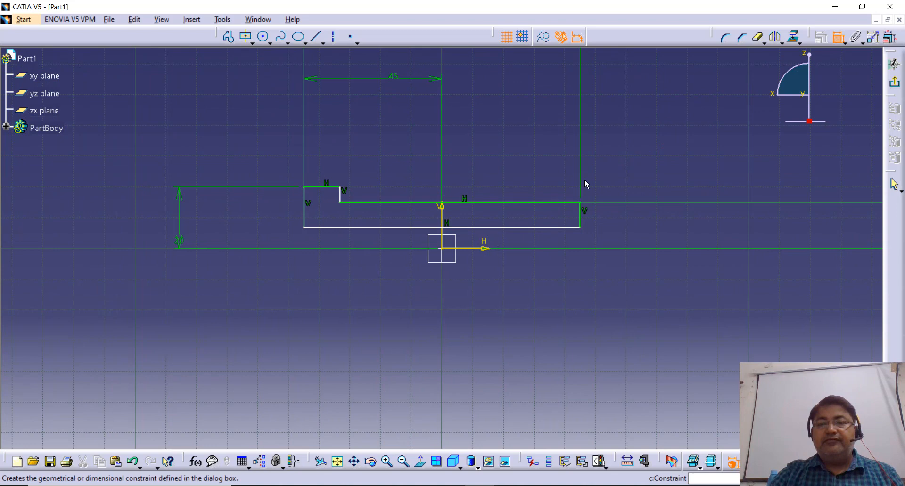
click(567, 199)
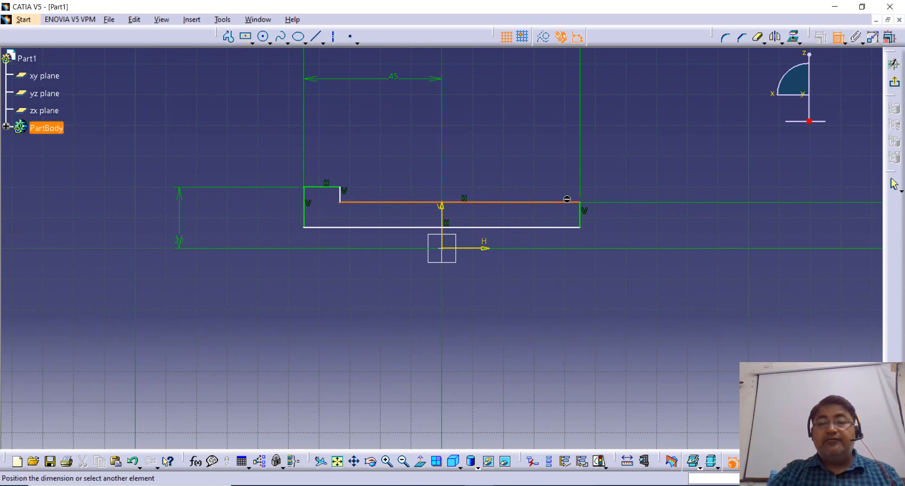
click(480, 248)
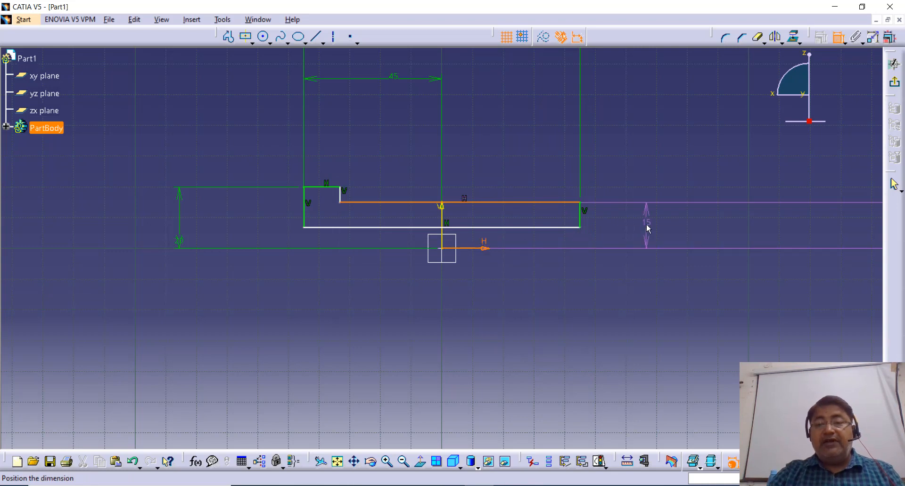
key(Escape)
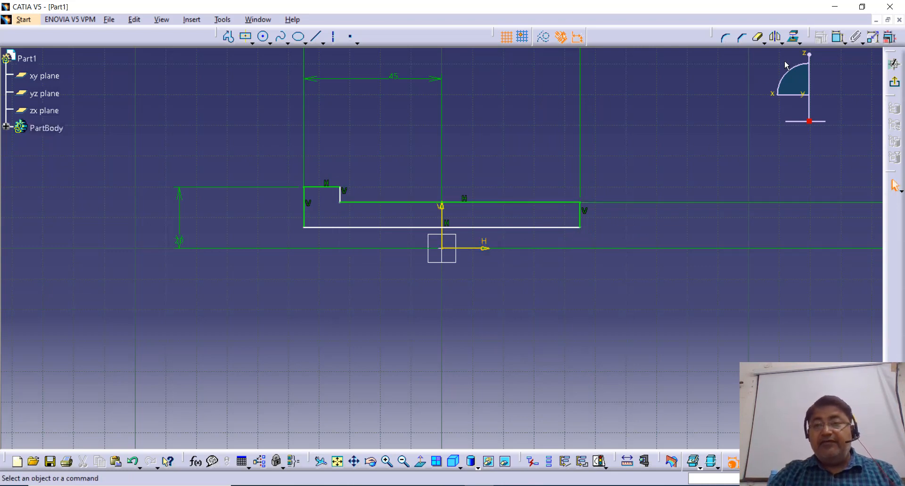
Dimension the profile's bottom line from the horizontal axis and set the distance to 11 mm
click(838, 37)
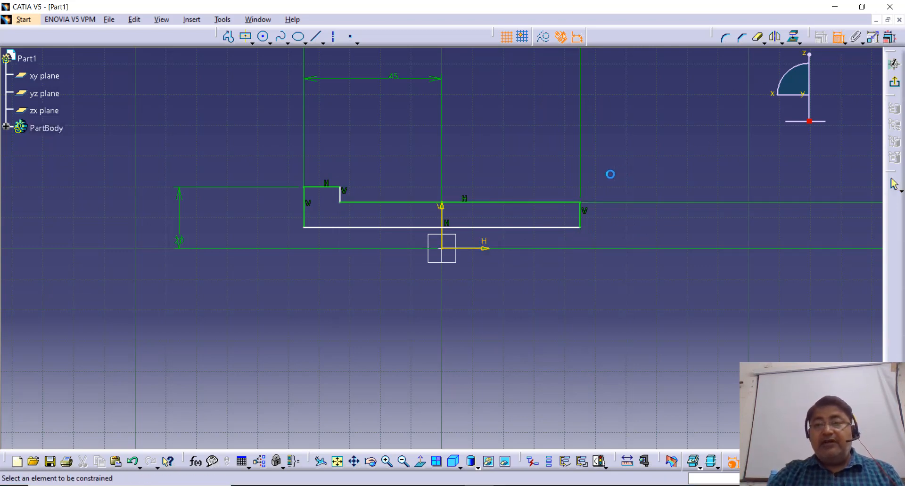
click(558, 228)
click(486, 251)
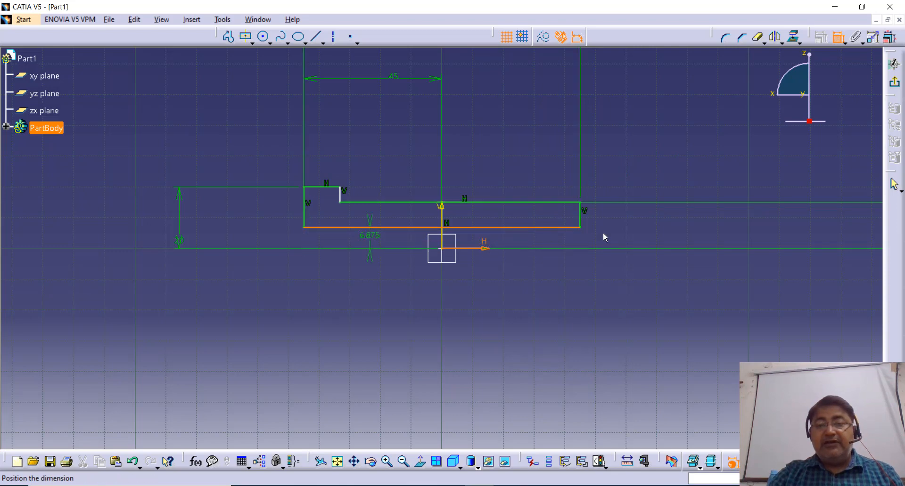
click(629, 235)
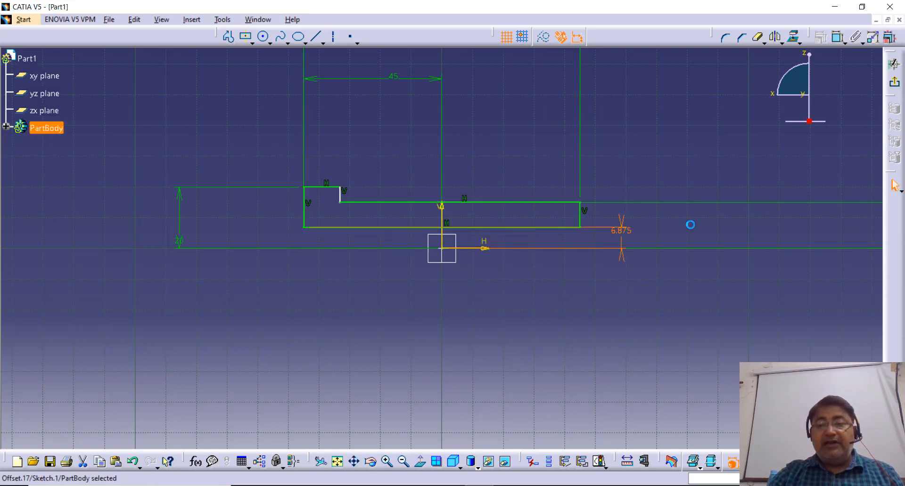
text(11mm)
key(Return)
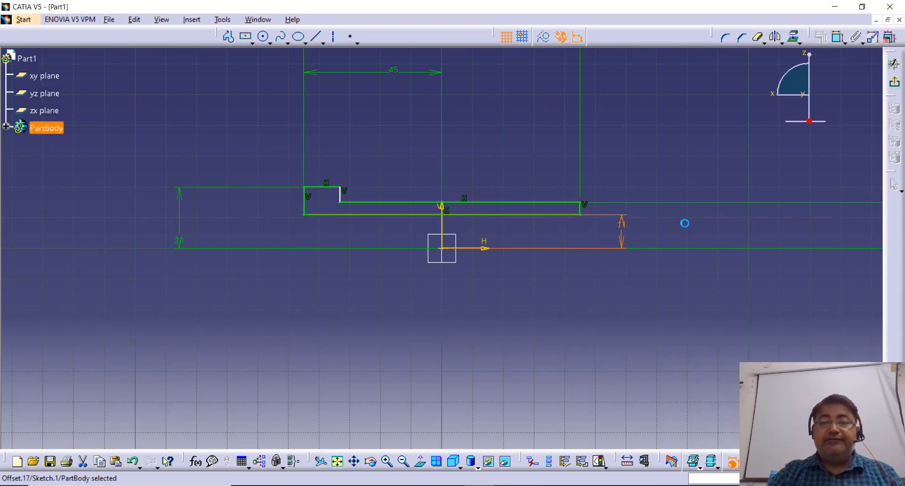
click(595, 260)
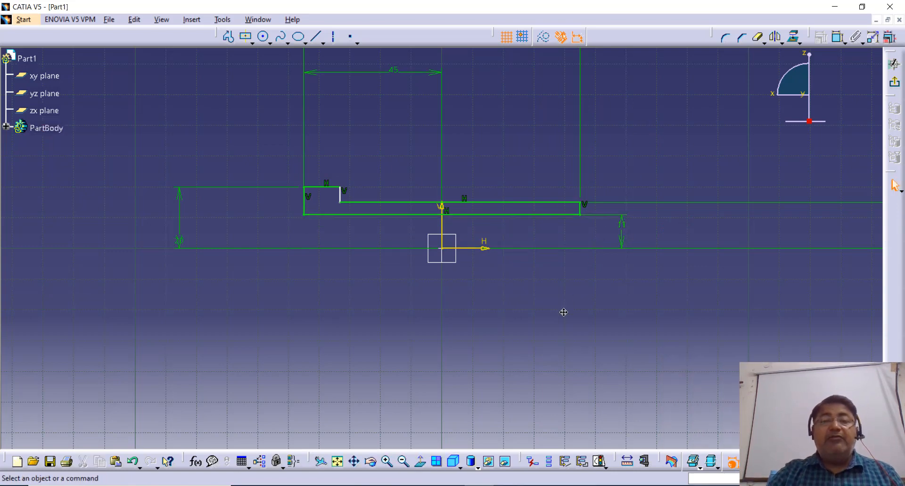
Exit the sketch and revolve the stepped profile 360 degrees about the horizontal axis with the Shaft command
middle_drag(561, 311, 526, 366)
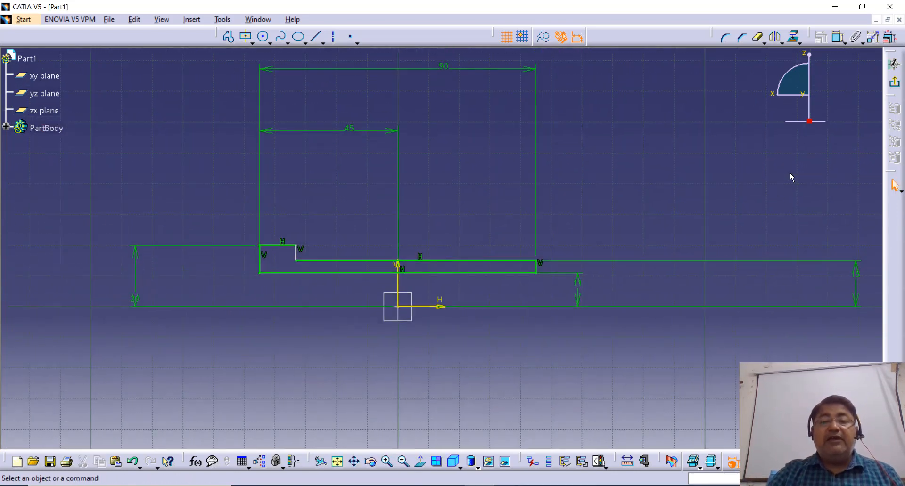
click(895, 86)
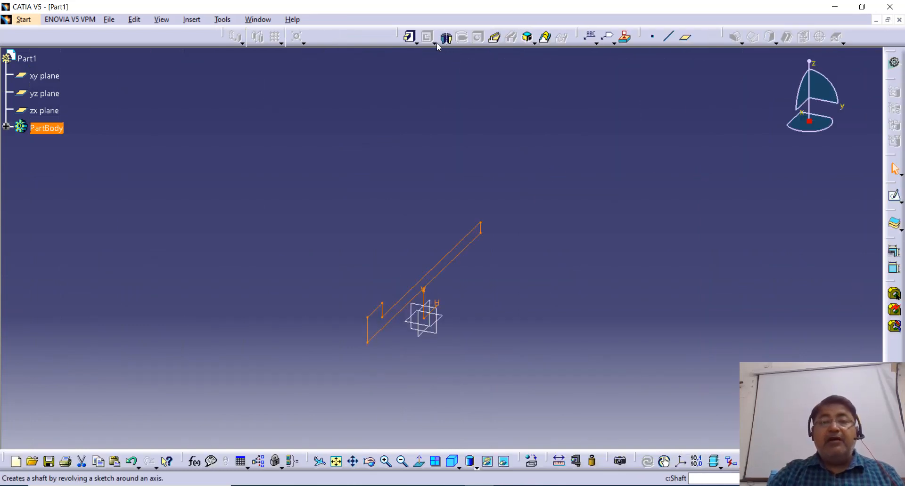
click(445, 38)
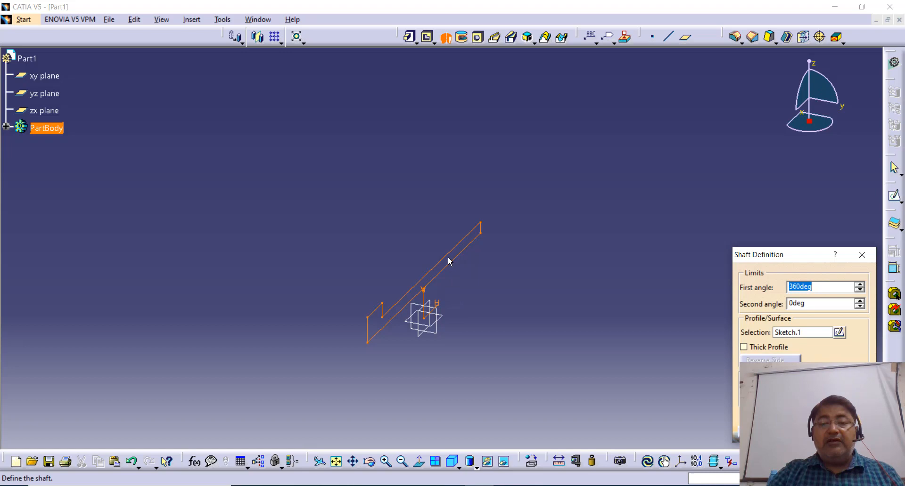
click(438, 307)
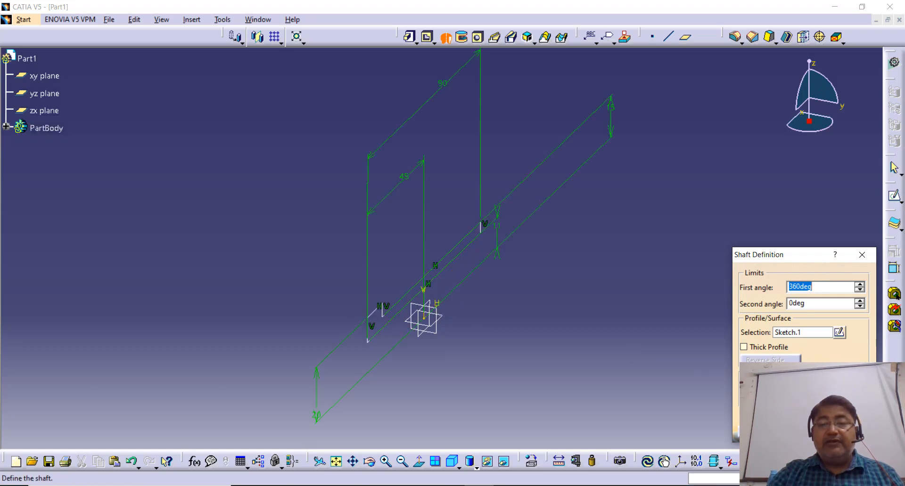
middle_drag(417, 338, 415, 336)
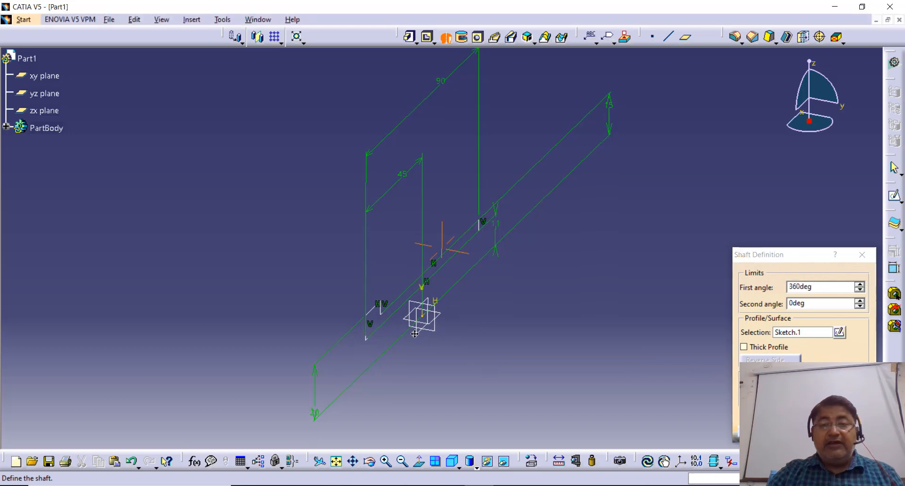
mouse_move(504, 336)
middle_down()
mouse_move(465, 317)
mouse_move(487, 299)
middle_up()
middle_click(522, 318)
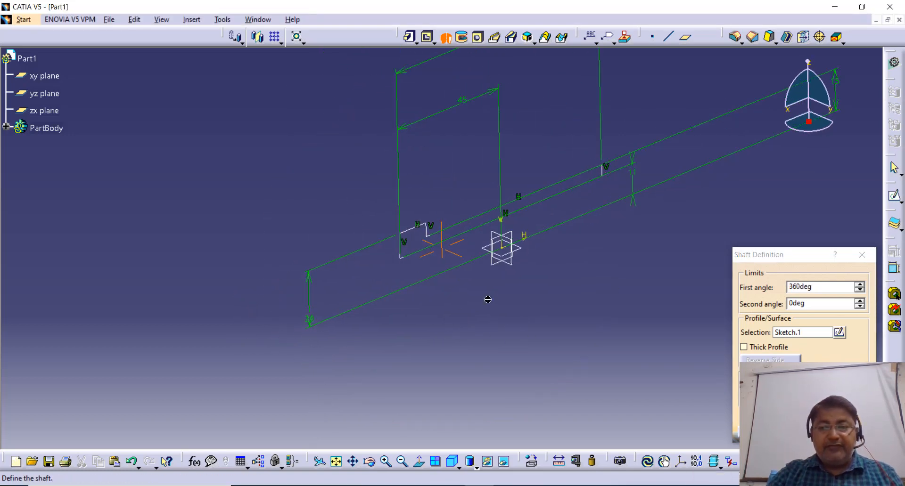
click(527, 241)
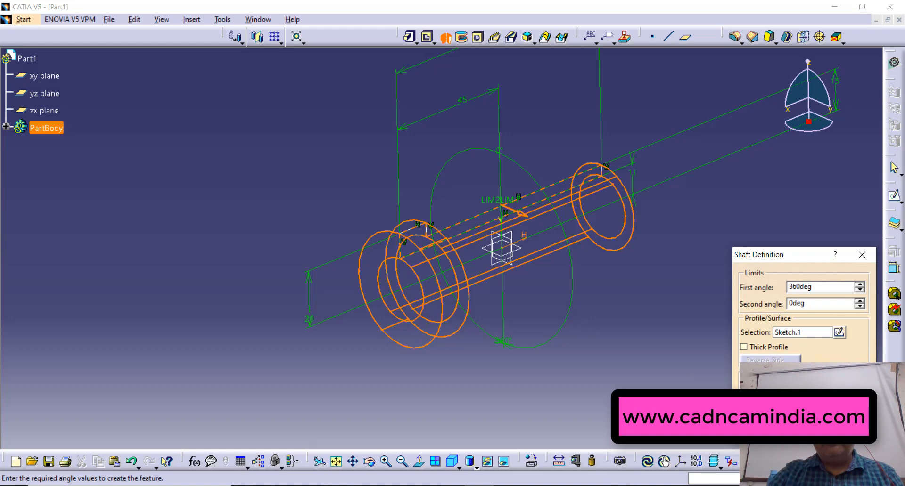
key(Return)
Chamfer the outer circular edges of the flange face and of the tube's opposite end with a 1 mm length
click(660, 306)
middle_drag(659, 305, 652, 330)
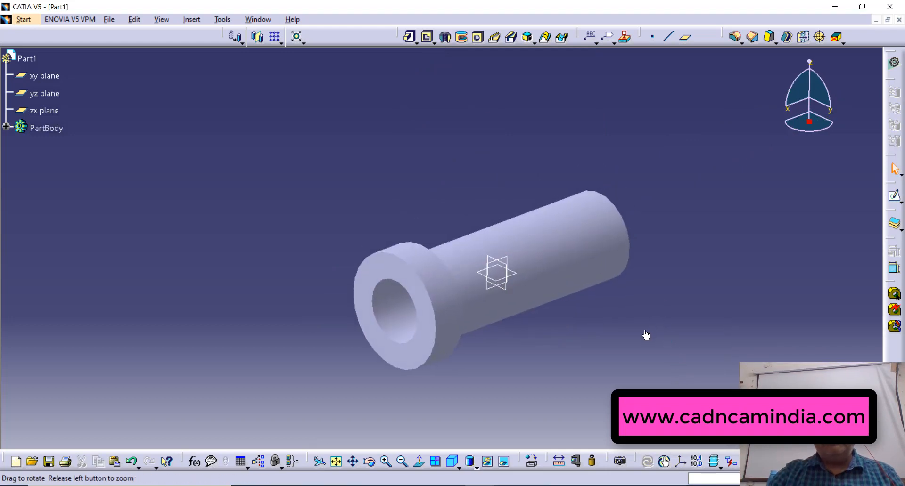
click(754, 38)
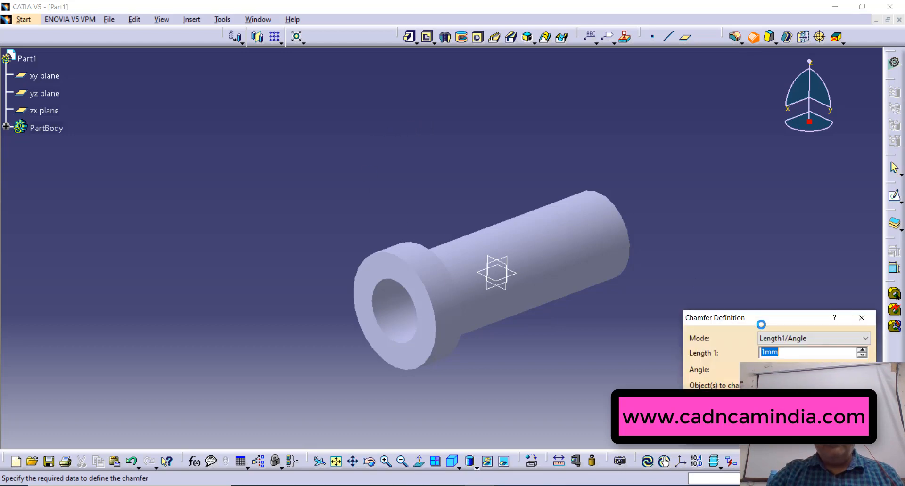
click(428, 365)
click(630, 239)
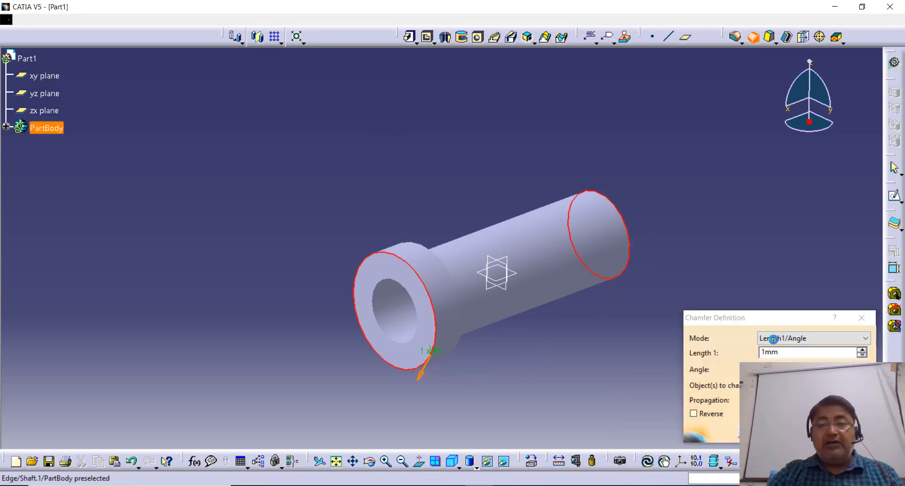
key(Return)
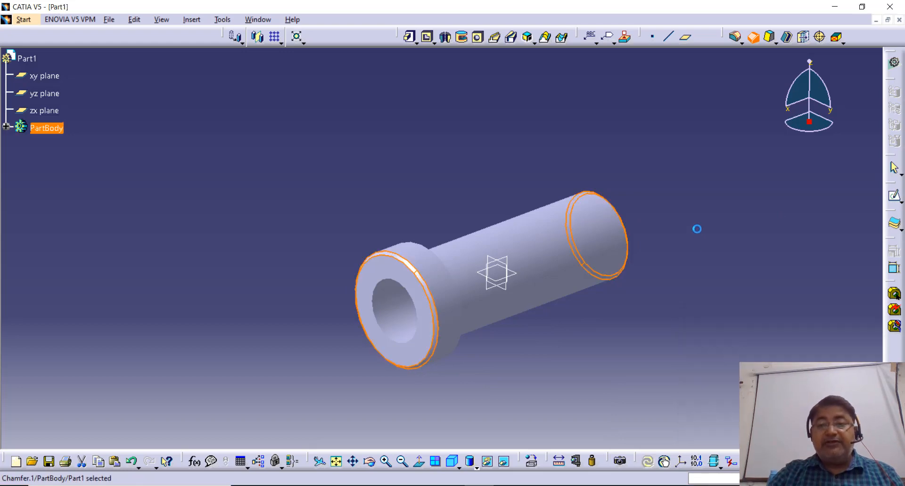
Change the PartBody's fill color to bright green in its graphic properties
click(697, 248)
middle_drag(697, 250, 537, 272)
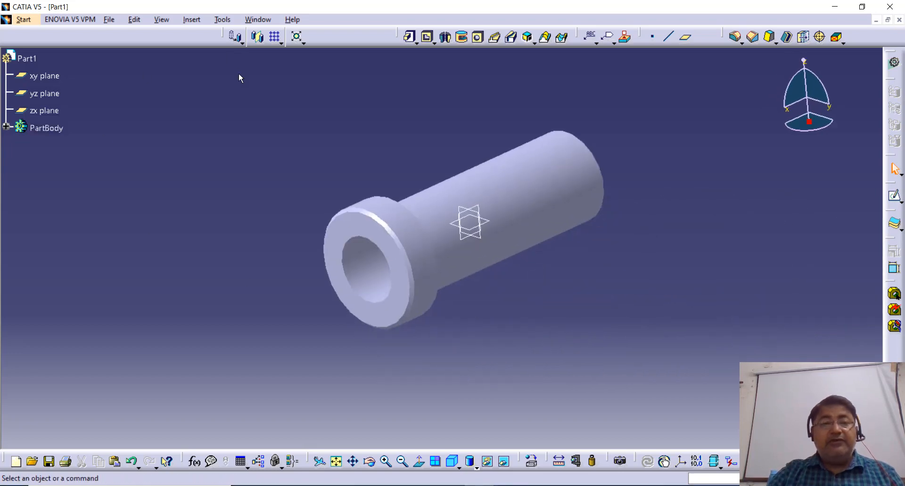
right_click(49, 131)
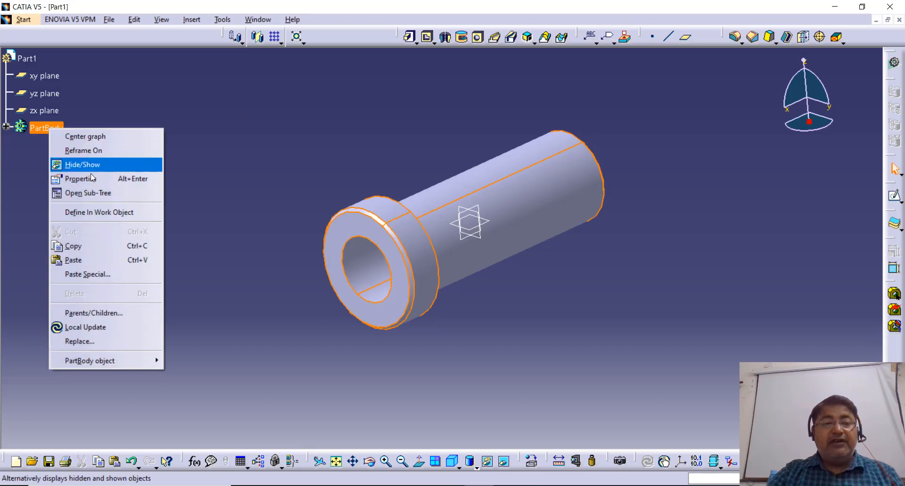
click(81, 179)
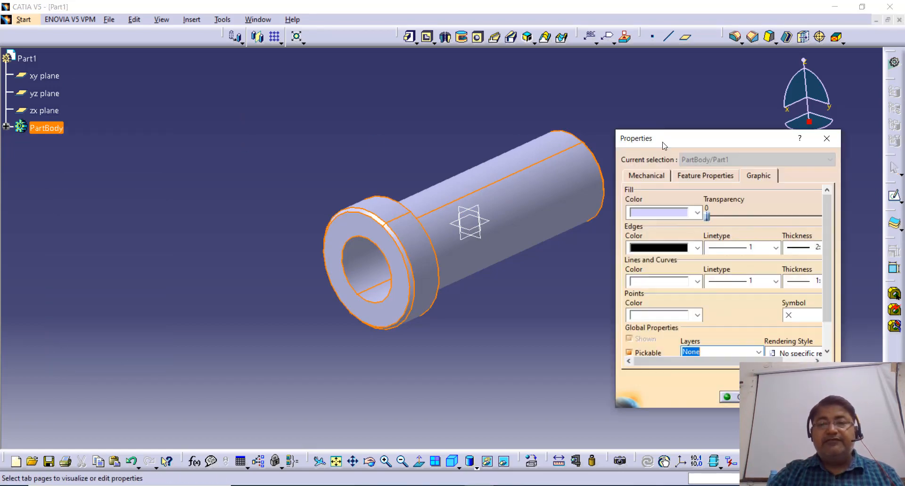
click(660, 213)
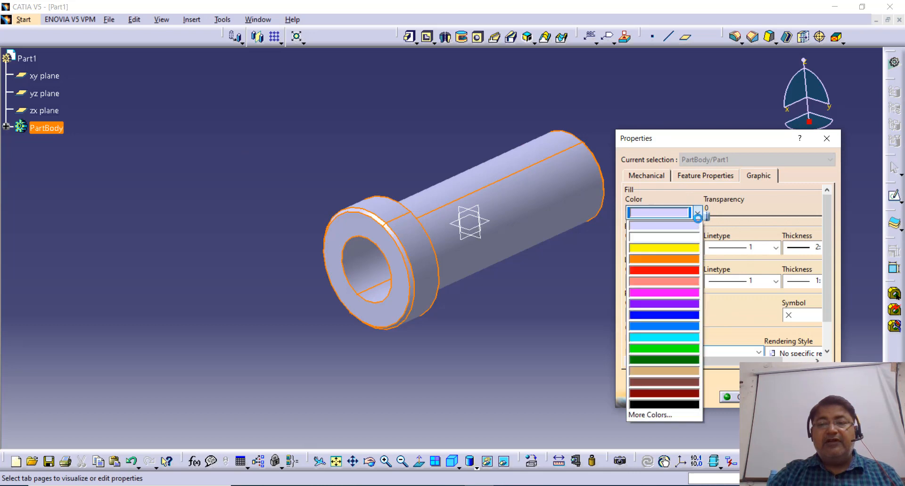
click(660, 349)
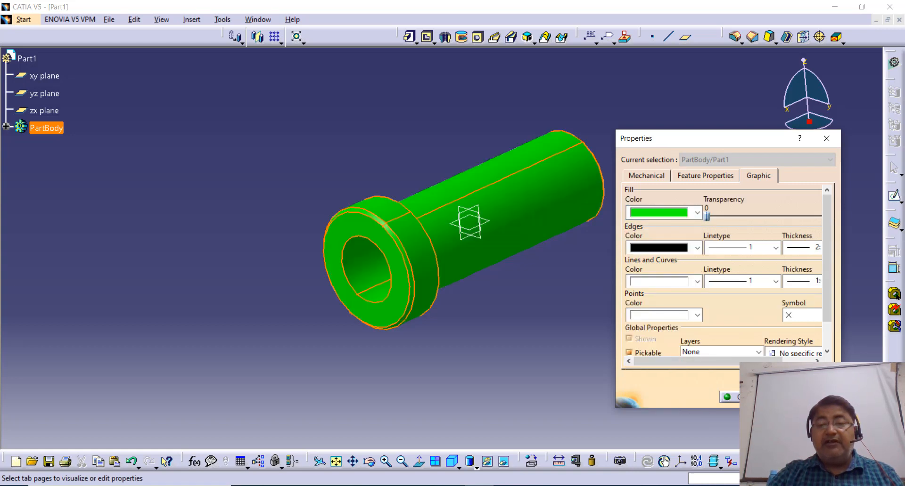
click(735, 396)
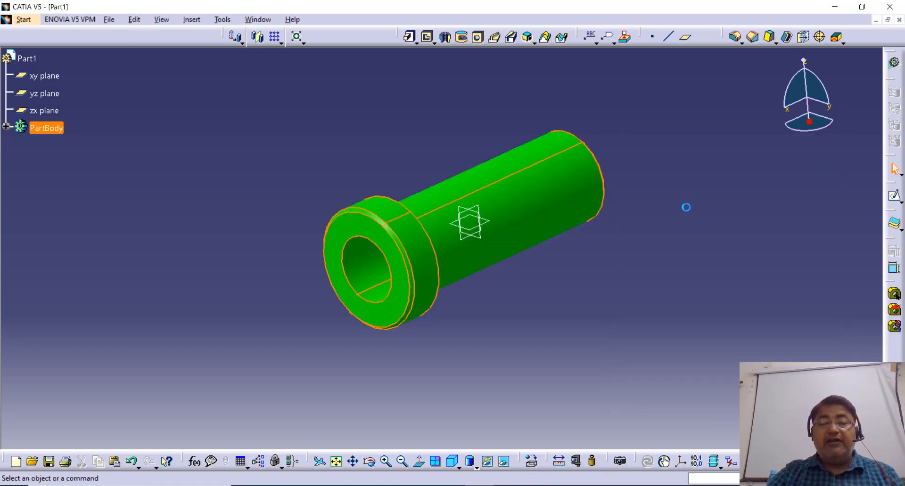
click(664, 207)
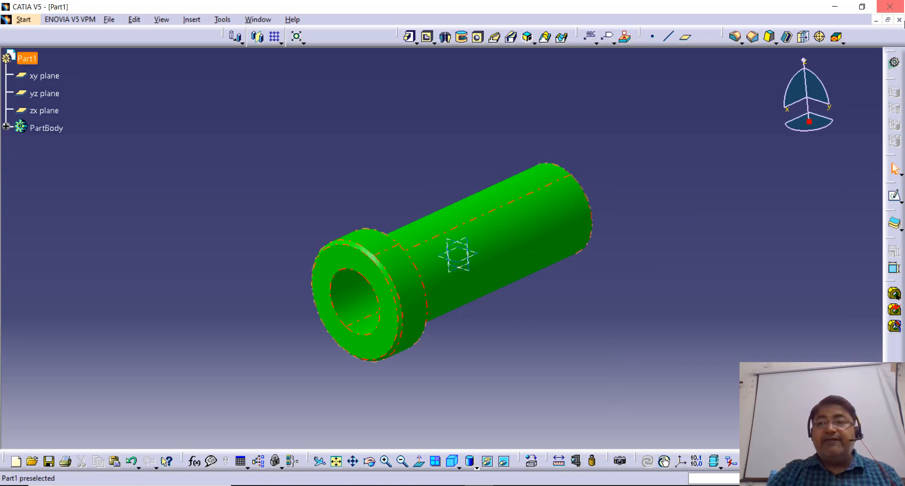
Save the part to the Desktop as BUSH1 and close it
click(899, 20)
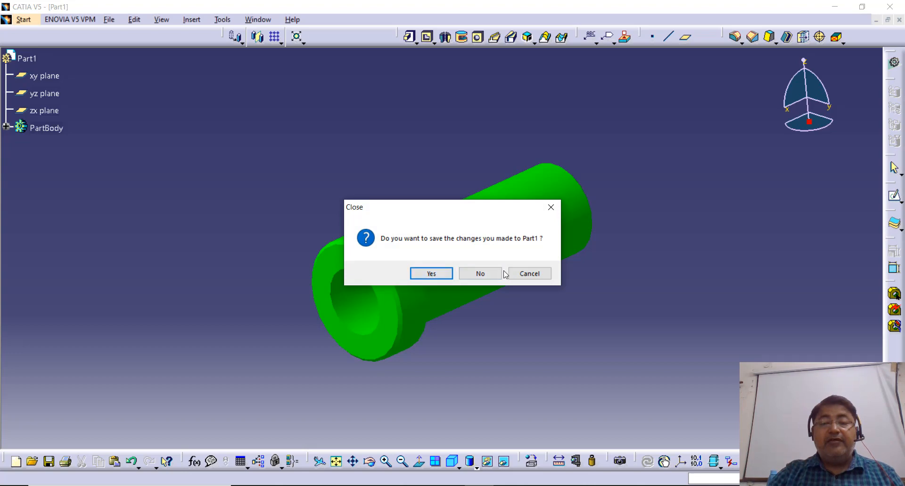
click(551, 207)
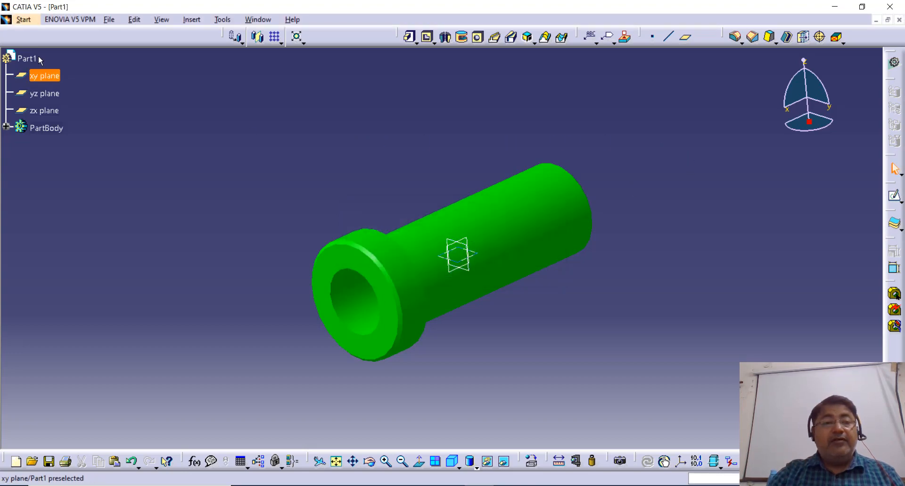
click(109, 19)
click(137, 110)
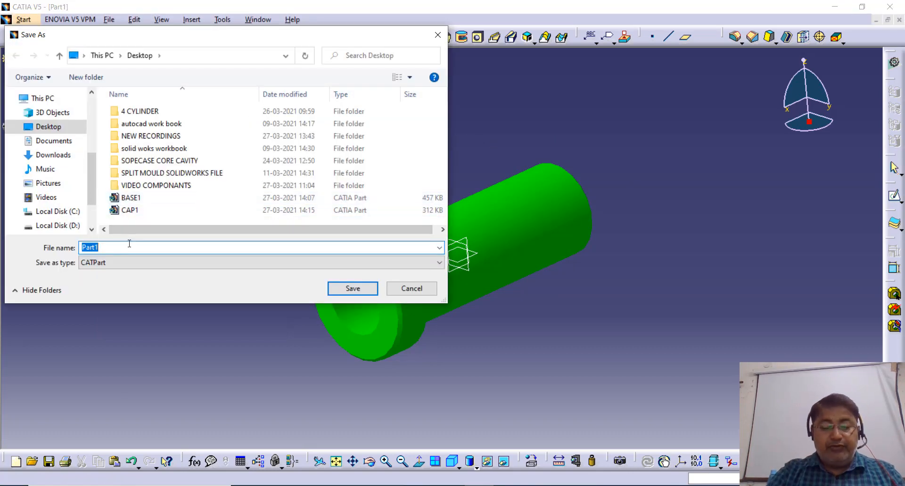
text(BUSH1)
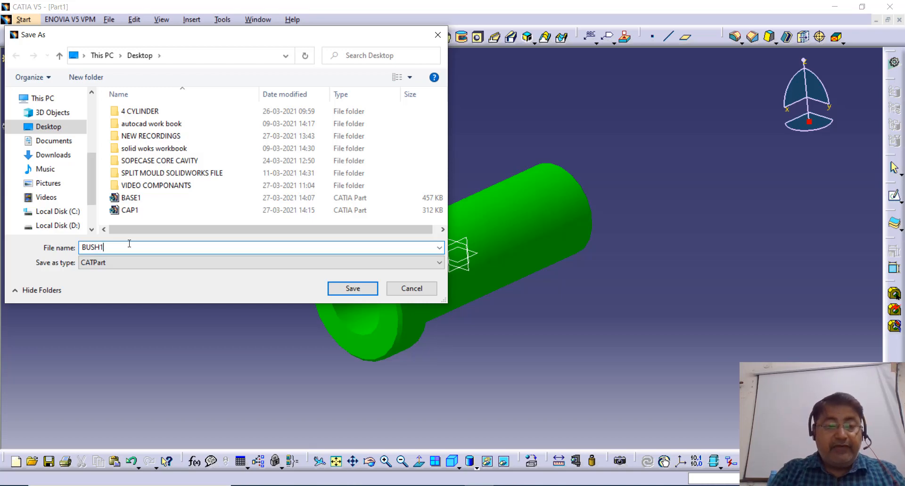
click(352, 289)
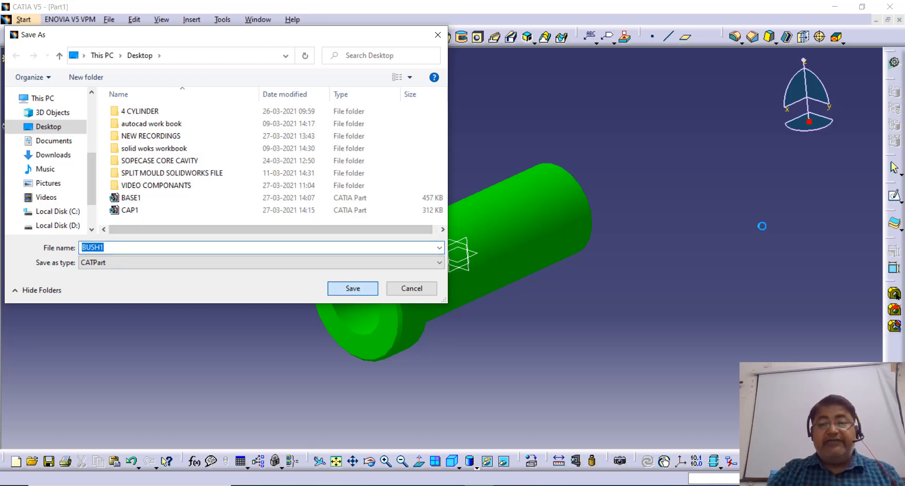
click(899, 19)
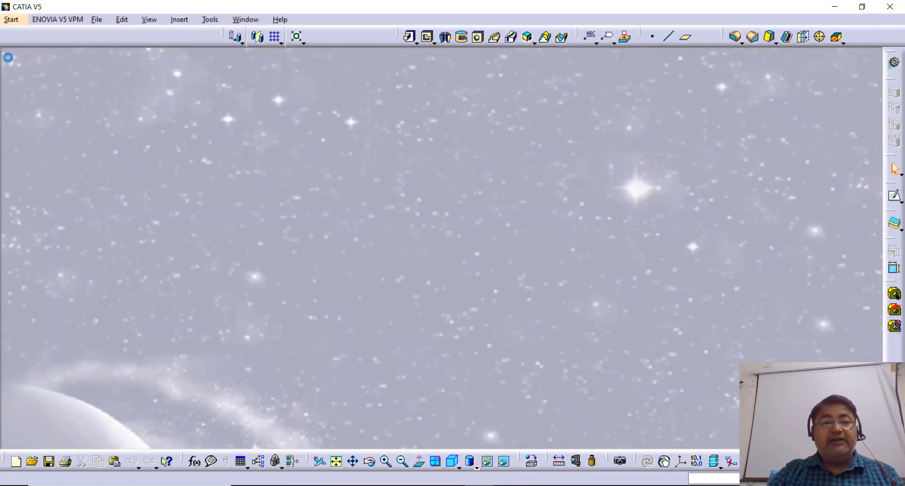
Create a new part with the default name Part1 in the Part Design workbench
click(11, 19)
mouse_move(117, 52)
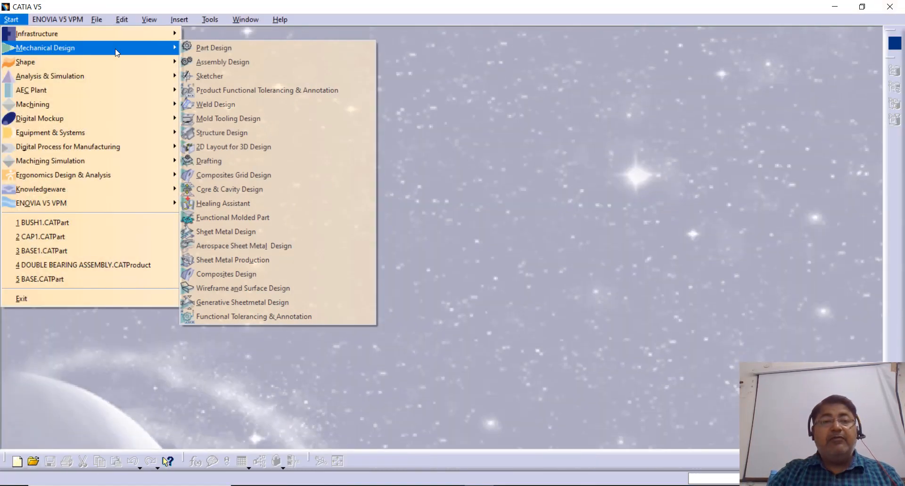
click(213, 48)
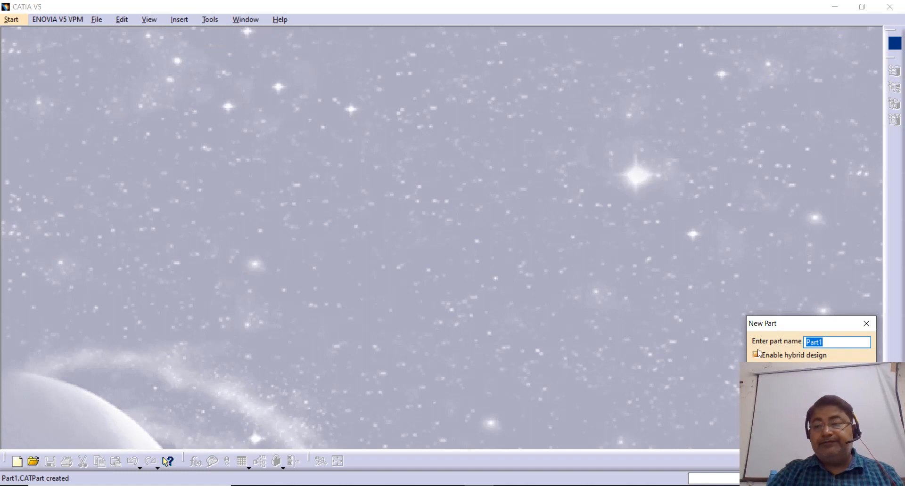
click(756, 354)
key(Return)
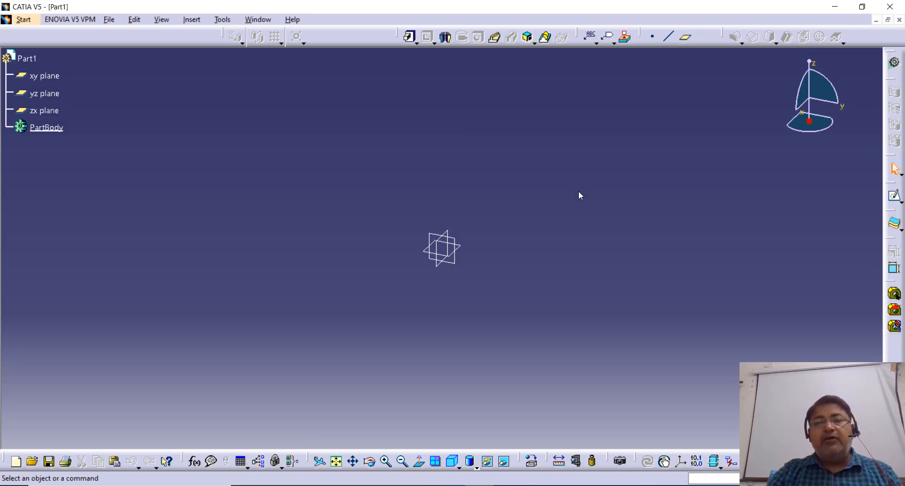
Start a sketch on the xy plane and draw a hexagon centred on the origin, about 133 mm across flats
click(894, 198)
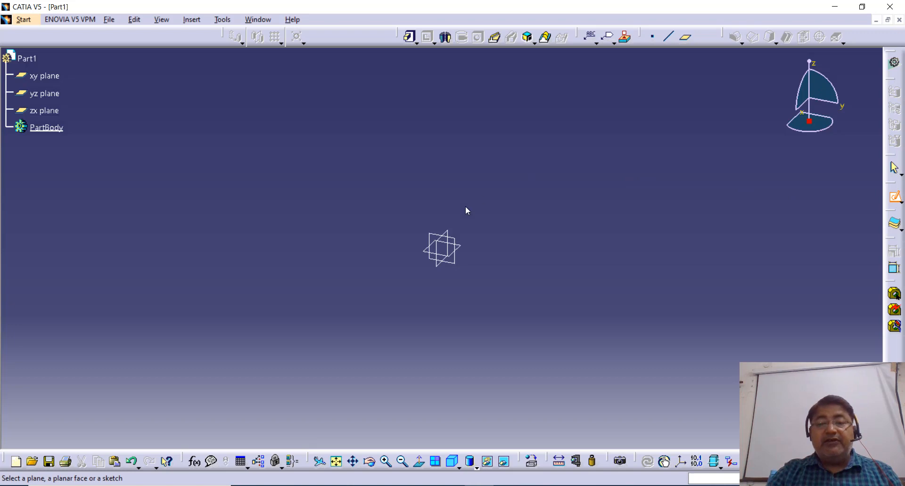
click(465, 254)
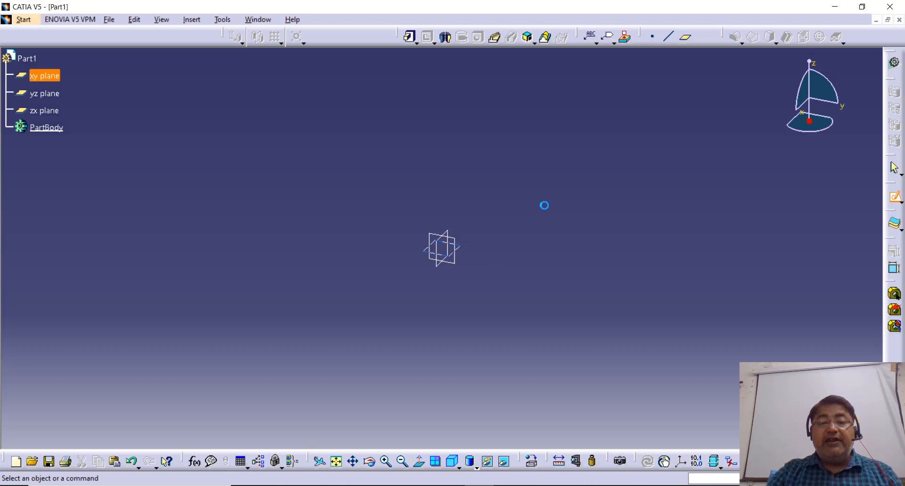
click(253, 43)
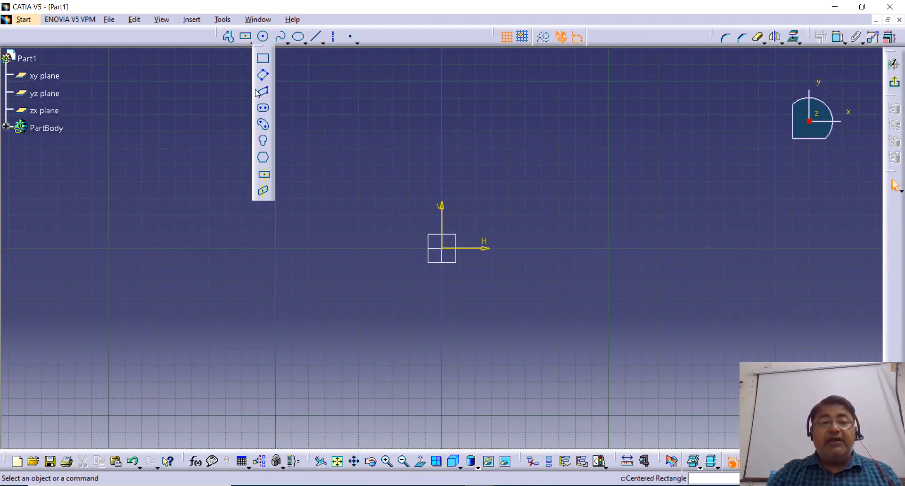
click(264, 163)
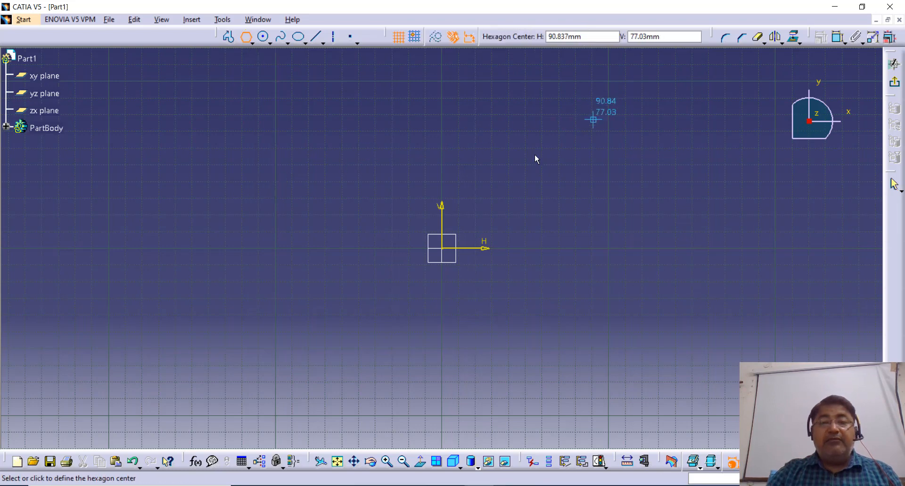
click(447, 251)
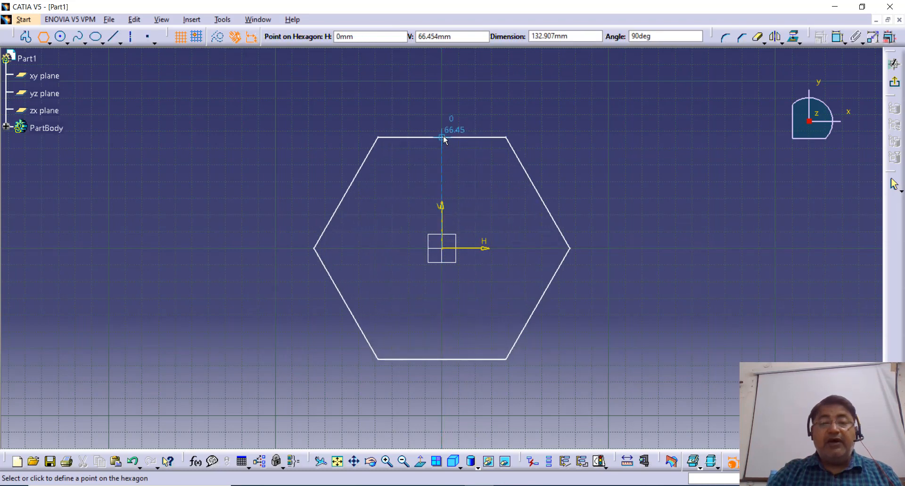
click(443, 137)
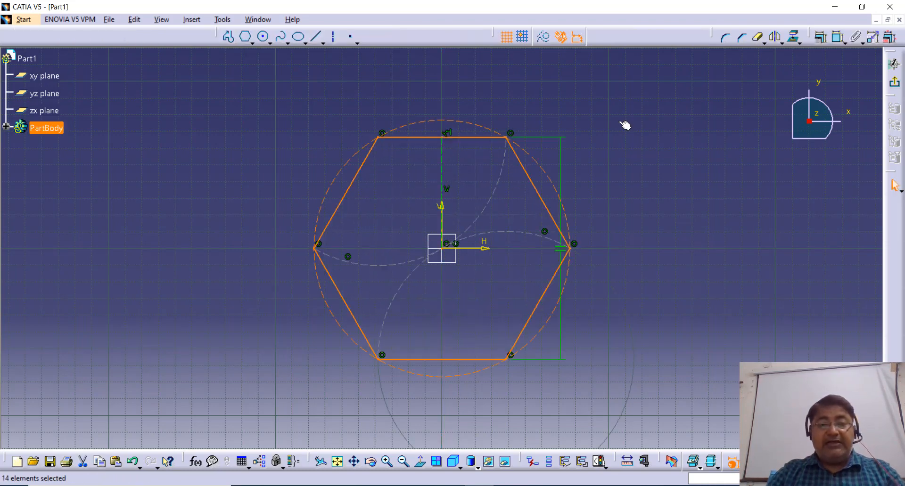
Constrain the distance between the hexagon's two horizontal sides to 14 mm
click(838, 37)
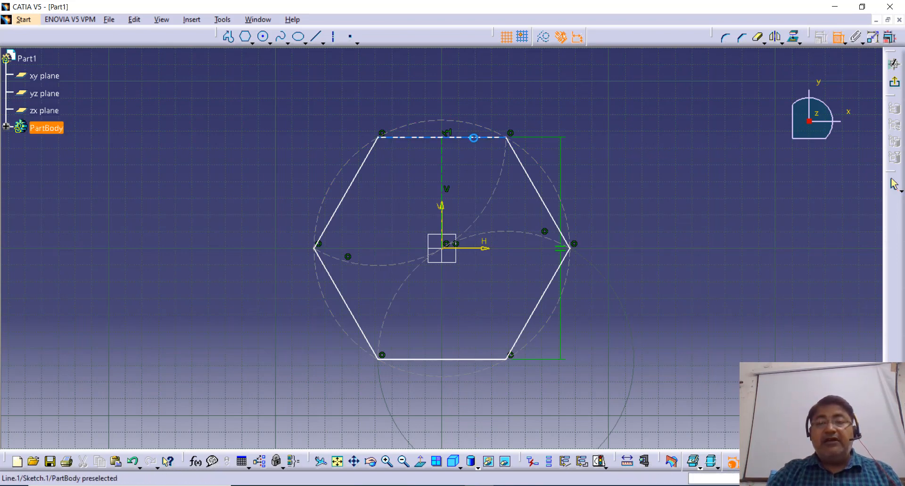
click(472, 137)
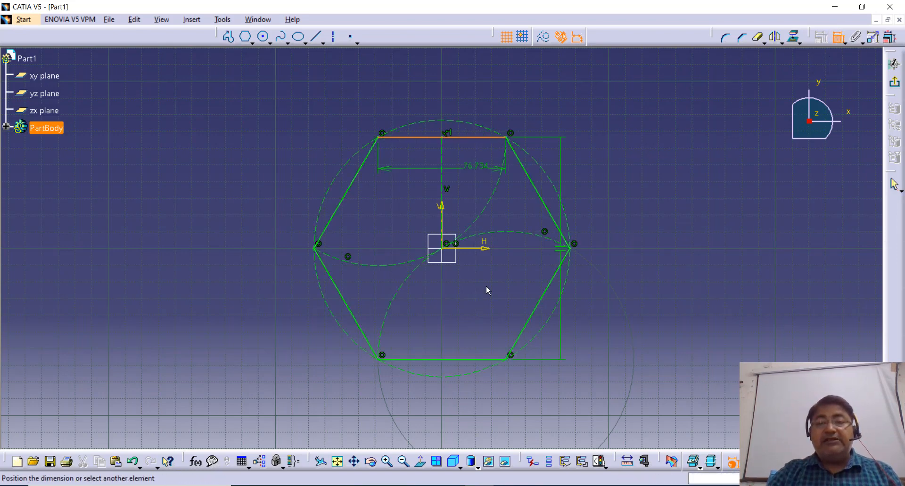
click(483, 359)
click(654, 245)
click(667, 243)
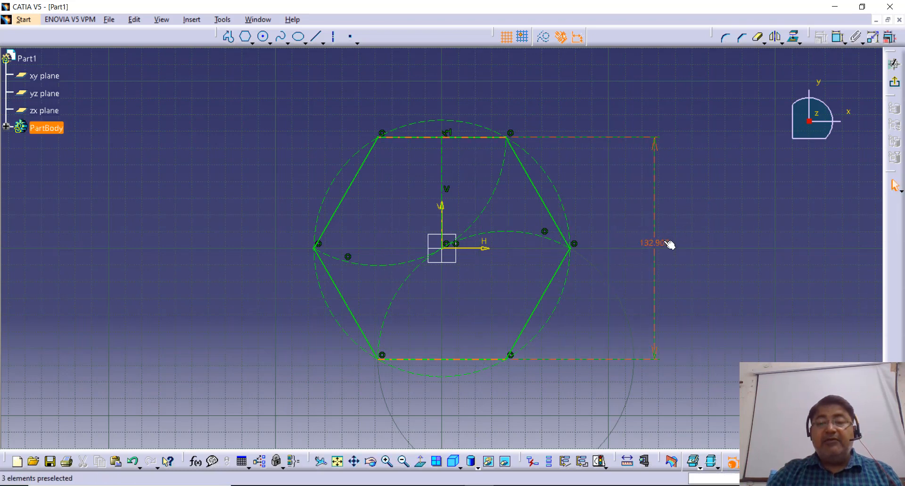
text(14)
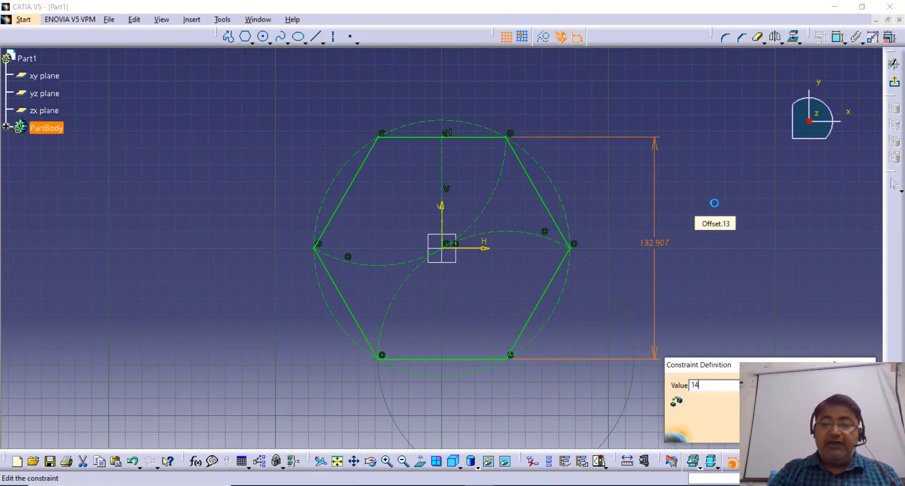
key(Return)
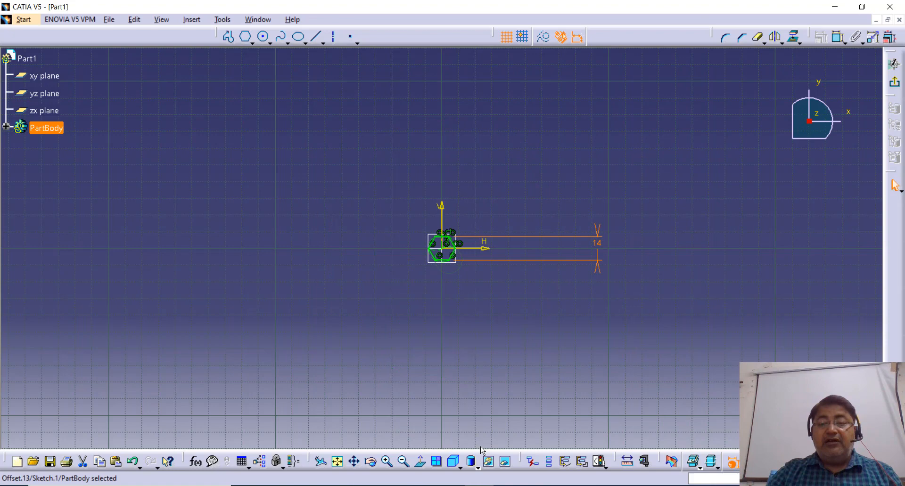
Exit the hexagon sketch and extrude it 8 mm with the Pad command to form the bolt head
click(388, 462)
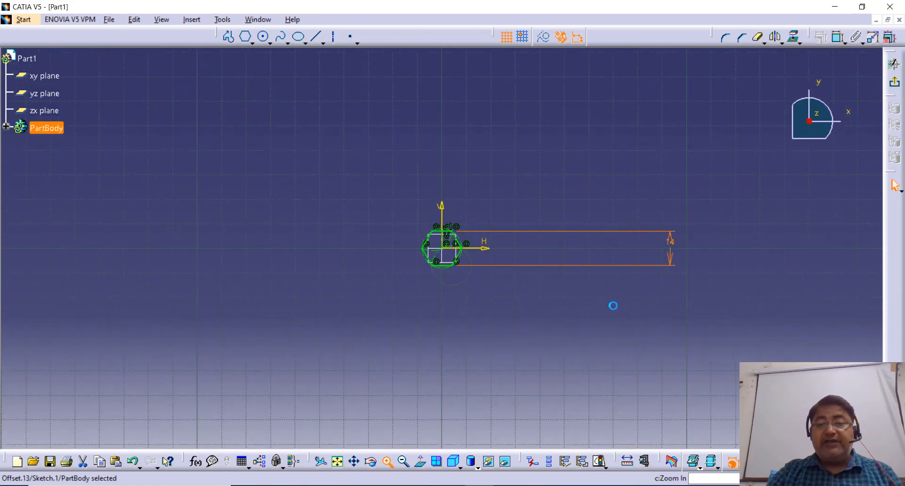
drag(764, 247, 547, 261)
click(686, 152)
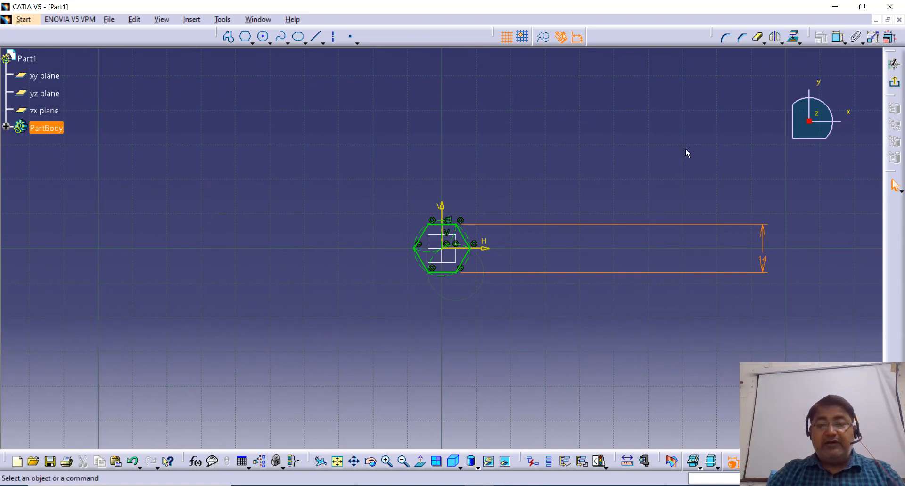
click(762, 258)
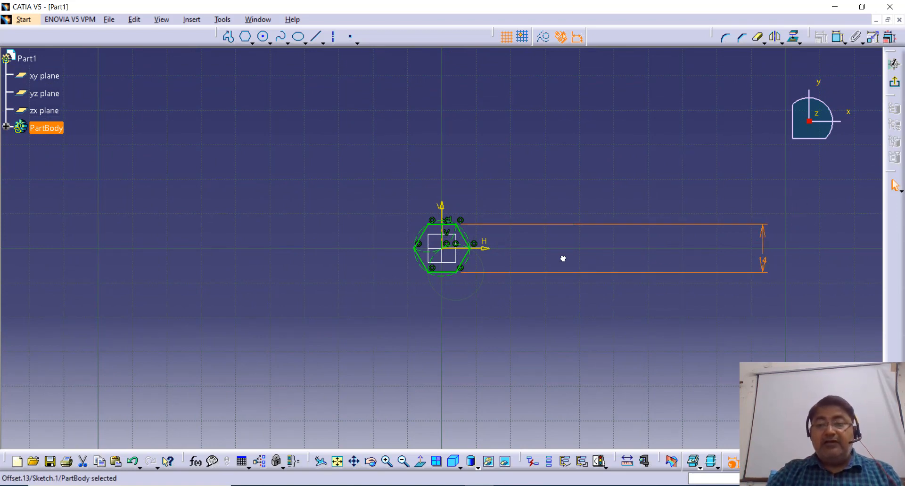
click(892, 84)
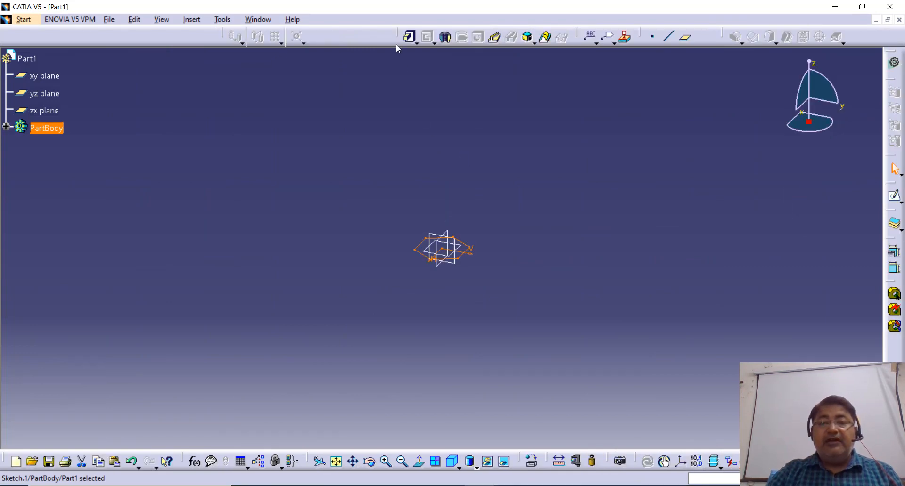
click(409, 37)
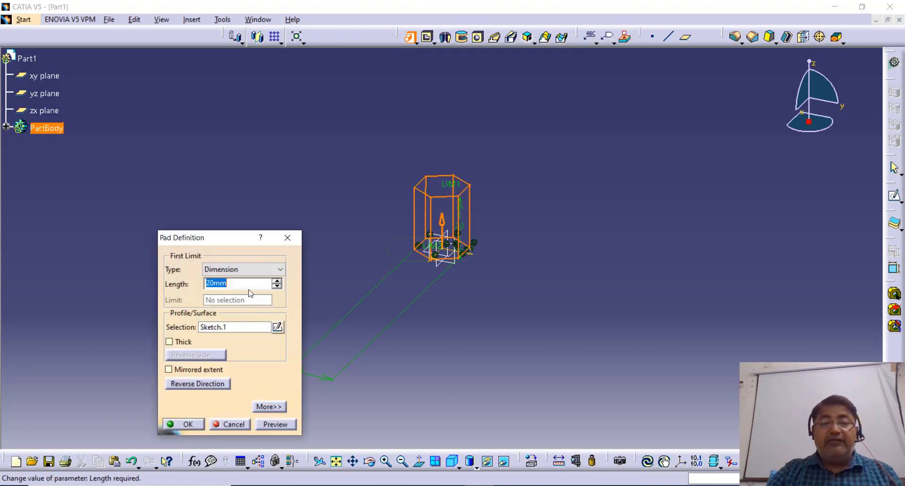
text(8)
key(Return)
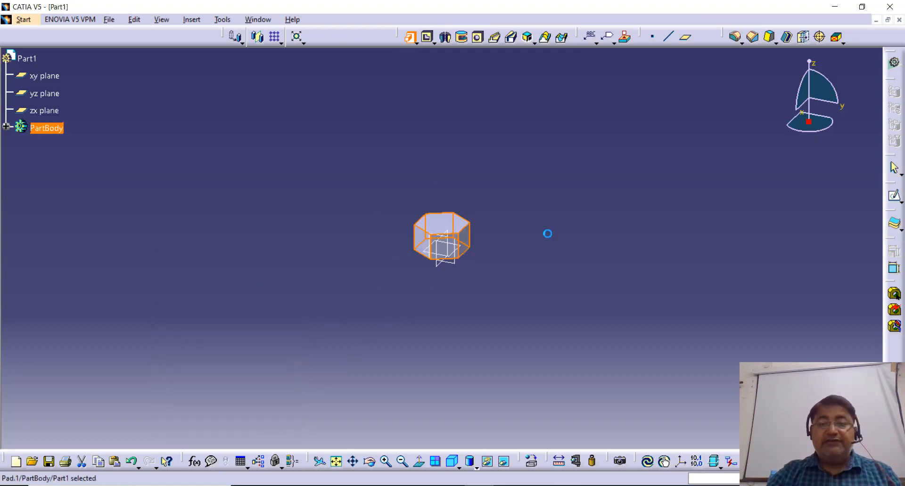
Start a sketch on the underside of the hexagonal head and draw a circle about 21.5 mm in diameter centred on the origin
click(531, 222)
middle_drag(531, 222, 511, 308)
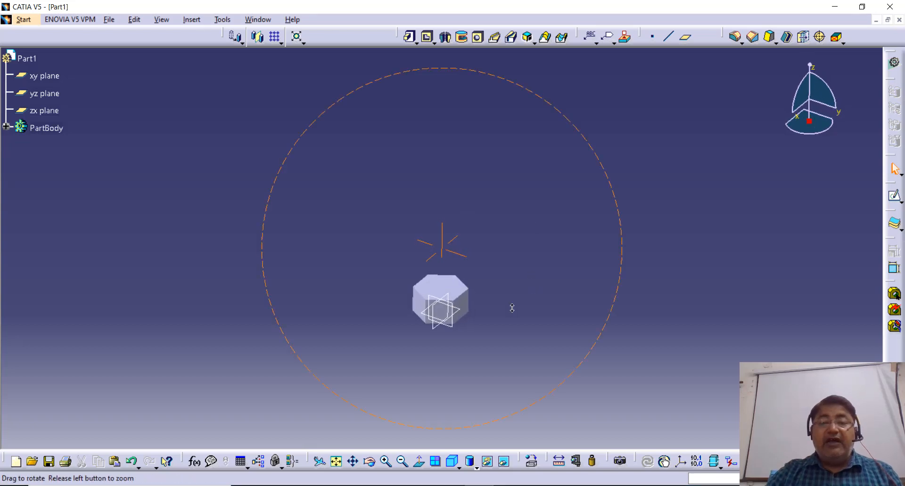
click(894, 196)
mouse_move(525, 253)
middle_down()
mouse_move(485, 233)
mouse_move(600, 272)
middle_up()
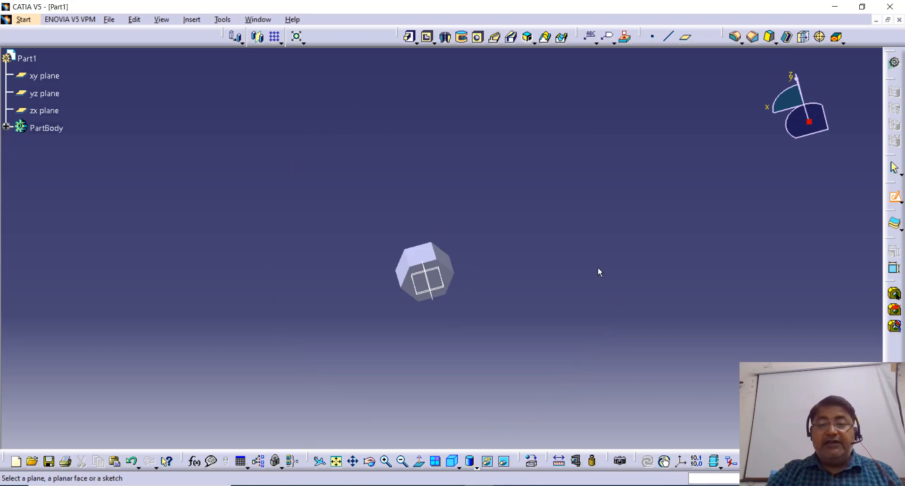
click(415, 293)
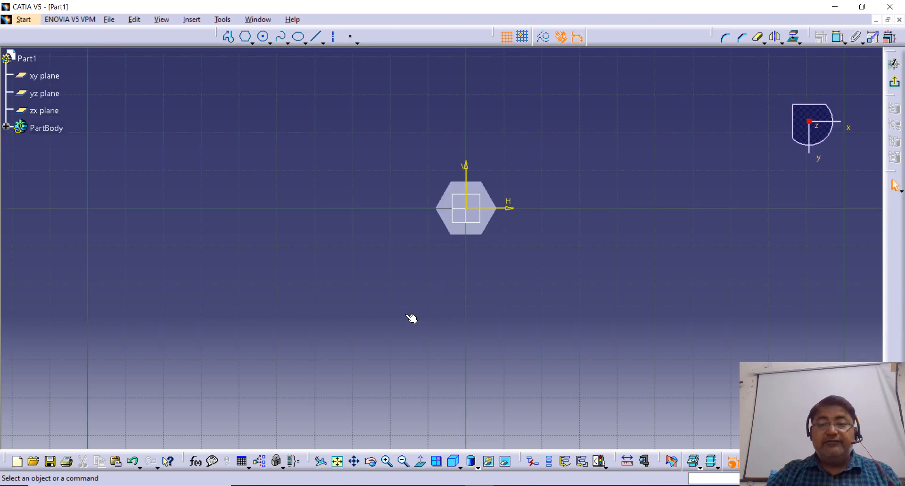
click(387, 461)
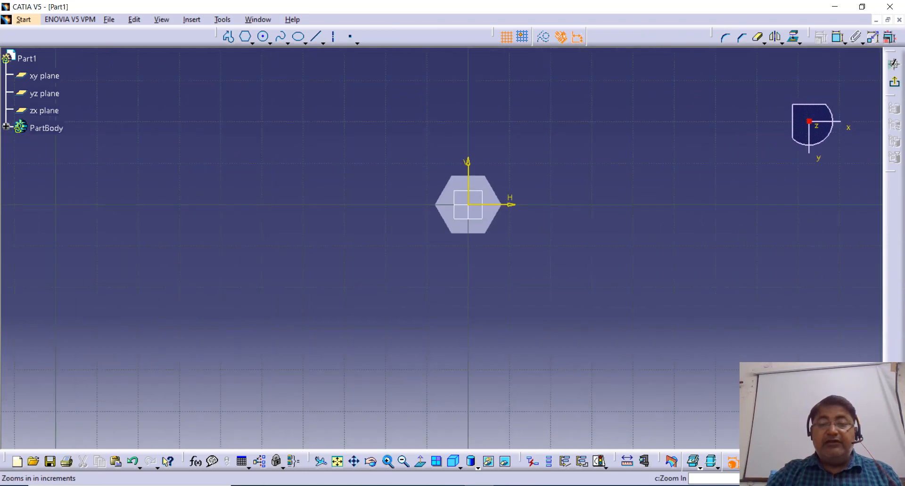
middle_drag(585, 255, 539, 325)
click(263, 41)
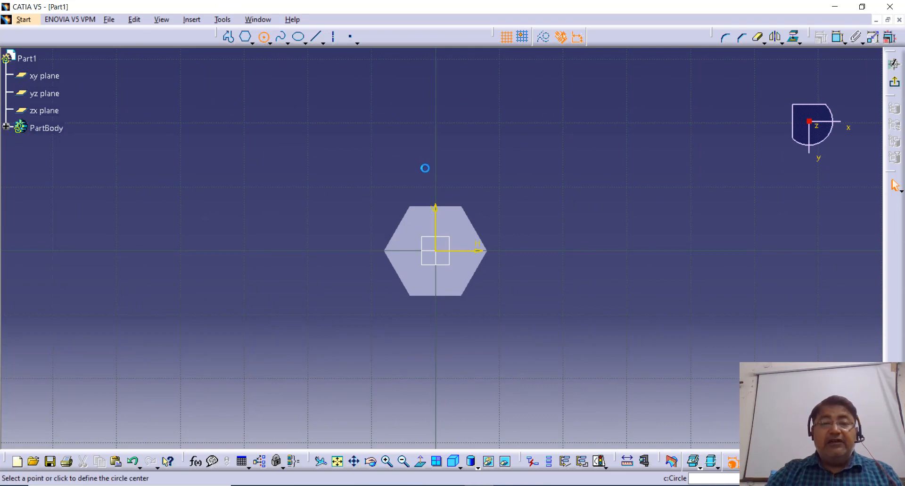
click(440, 253)
click(488, 187)
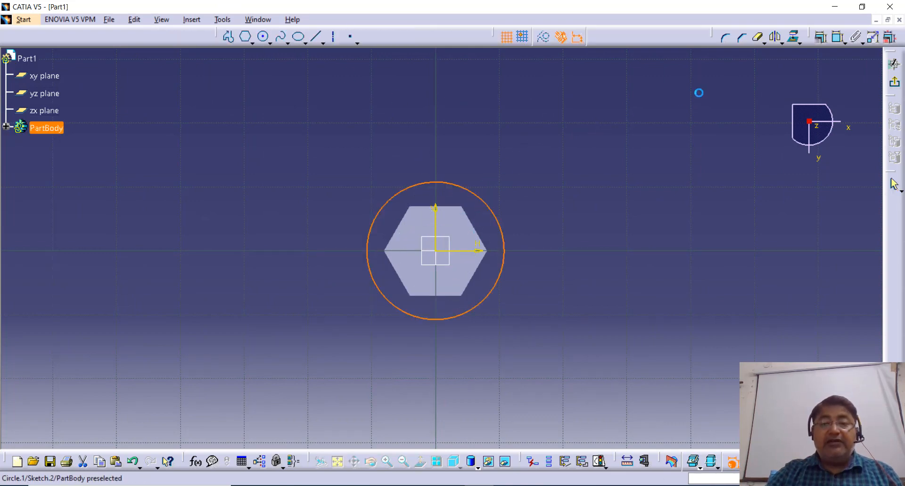
Constrain the circle's diameter to 10 mm
click(837, 37)
click(484, 203)
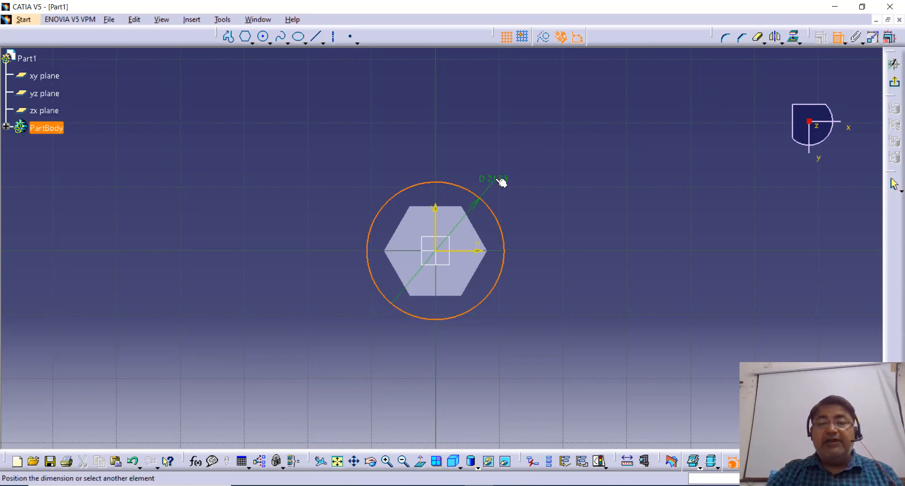
click(501, 182)
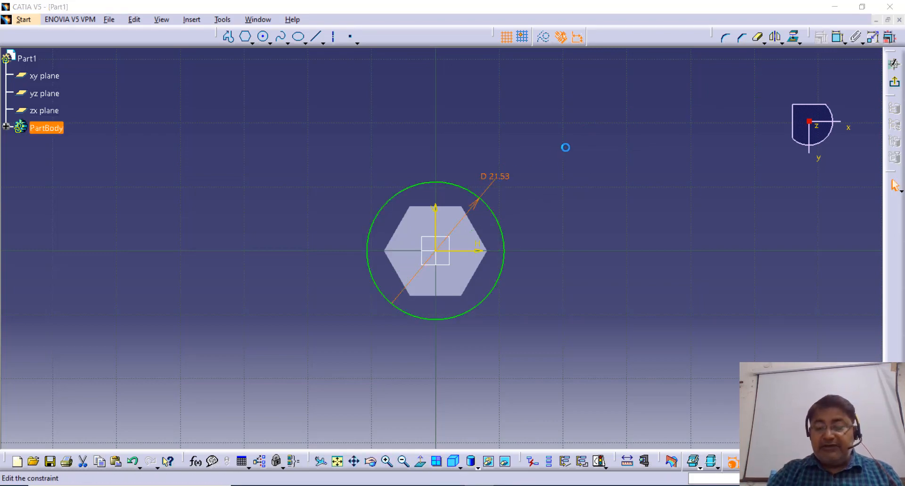
text(10mm)
key(Return)
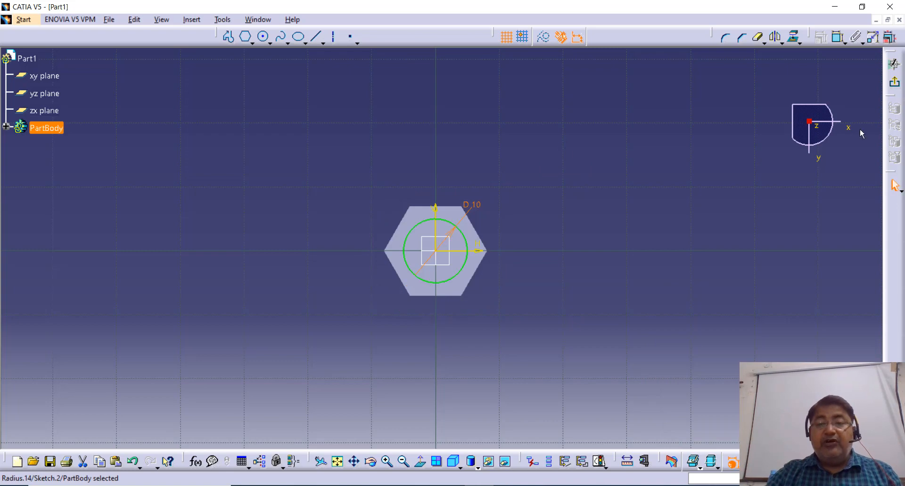
Exit the circle sketch and pad it 100 mm away from the head to form the bolt shank
click(894, 82)
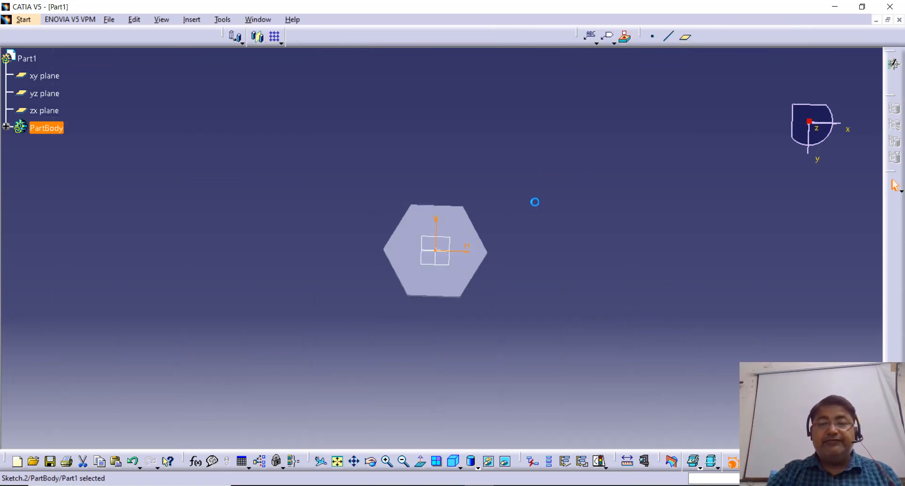
click(411, 37)
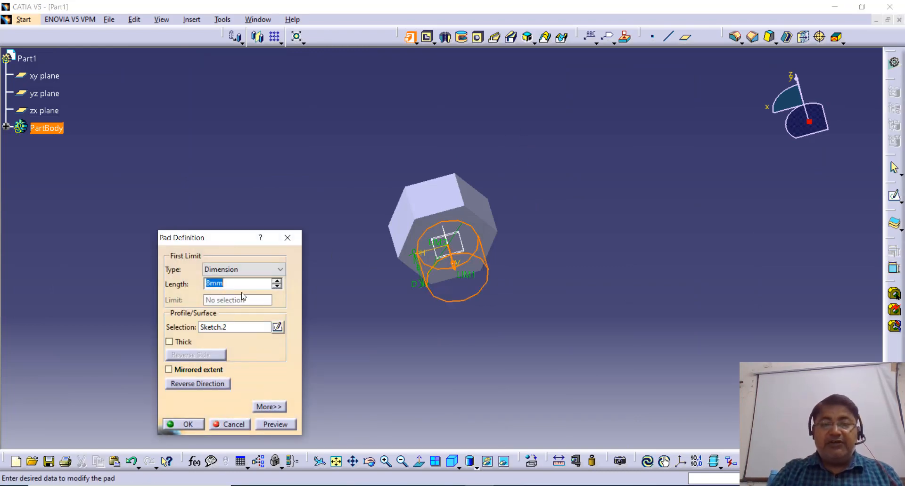
text(100)
key(Return)
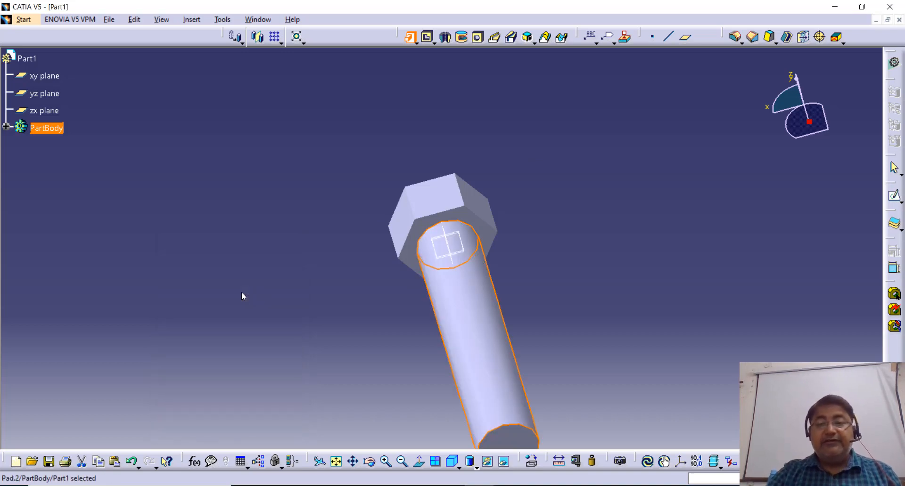
Chamfer the circular edge at the free end of the shank with a 1 mm length
middle_drag(582, 264, 597, 232)
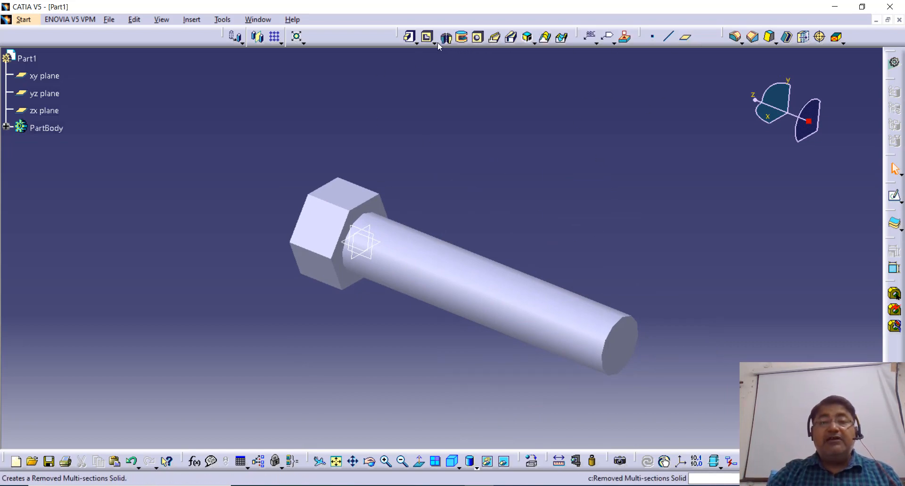
click(753, 36)
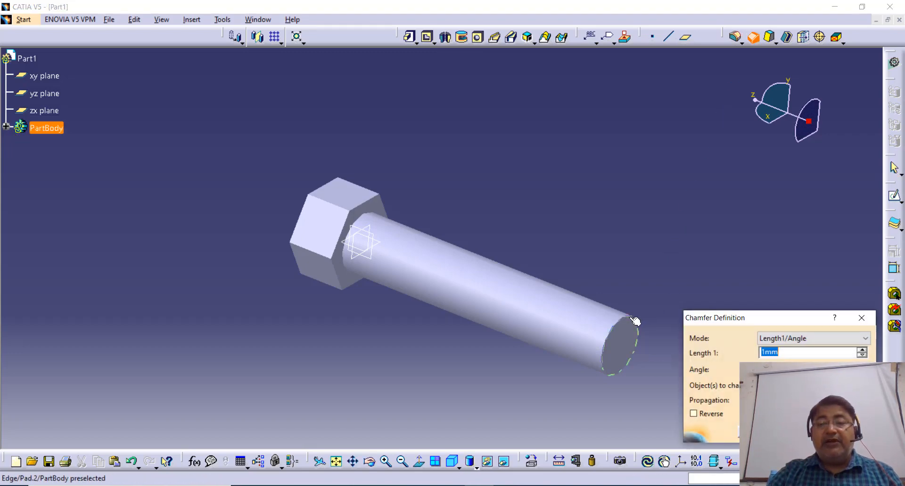
click(758, 432)
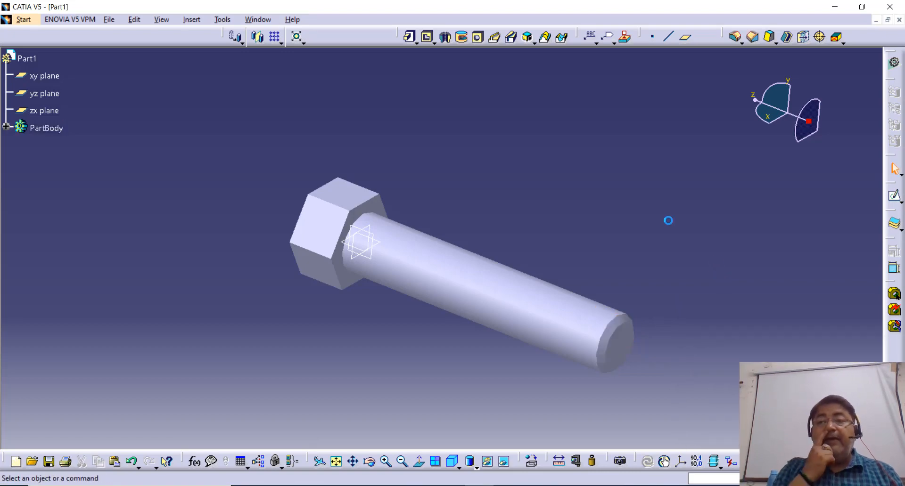
Start a thread on the bolt shank's cylindrical face, using Metric Thin Pitch with the M10x1.25 description
click(820, 37)
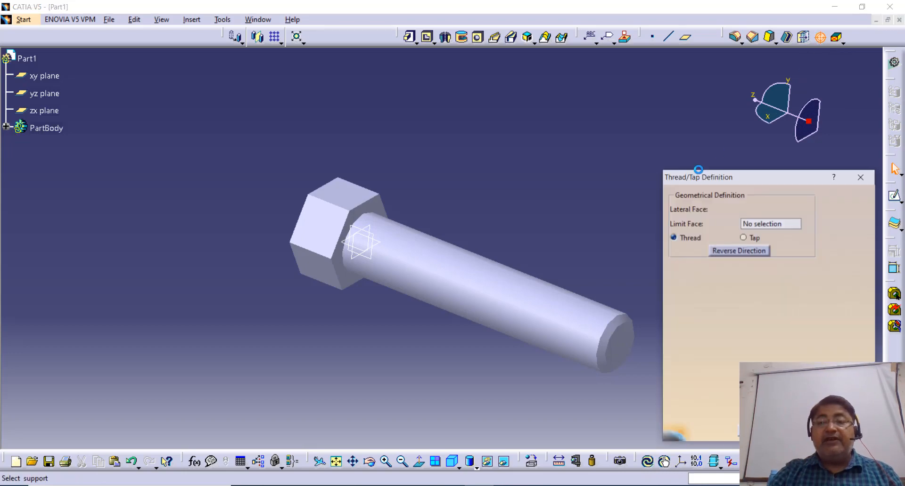
click(471, 267)
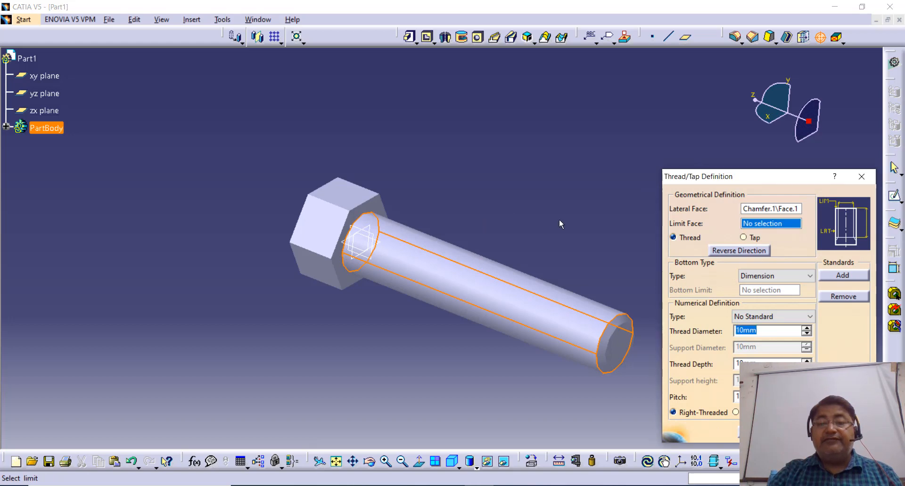
middle_drag(559, 219, 503, 212)
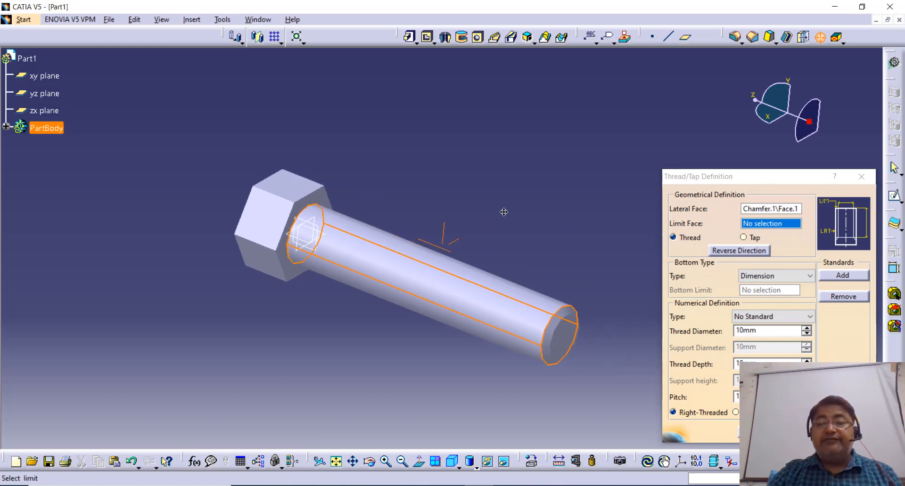
click(794, 319)
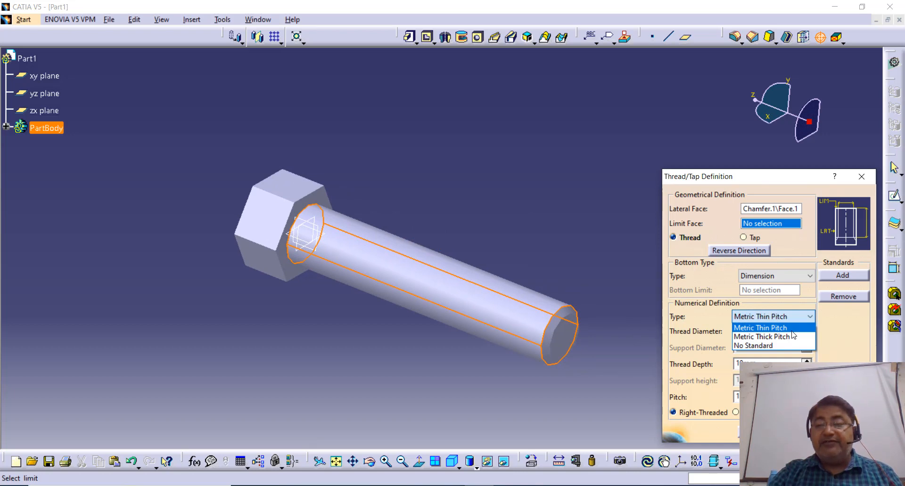
click(785, 328)
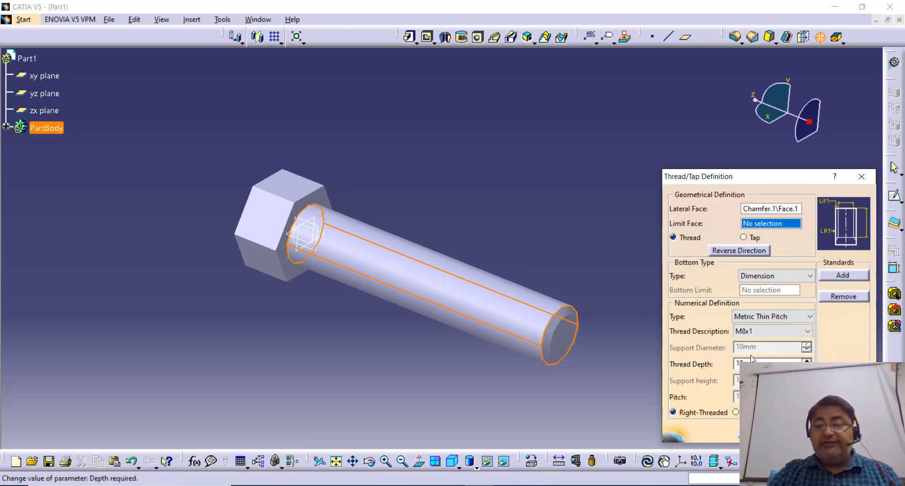
click(791, 331)
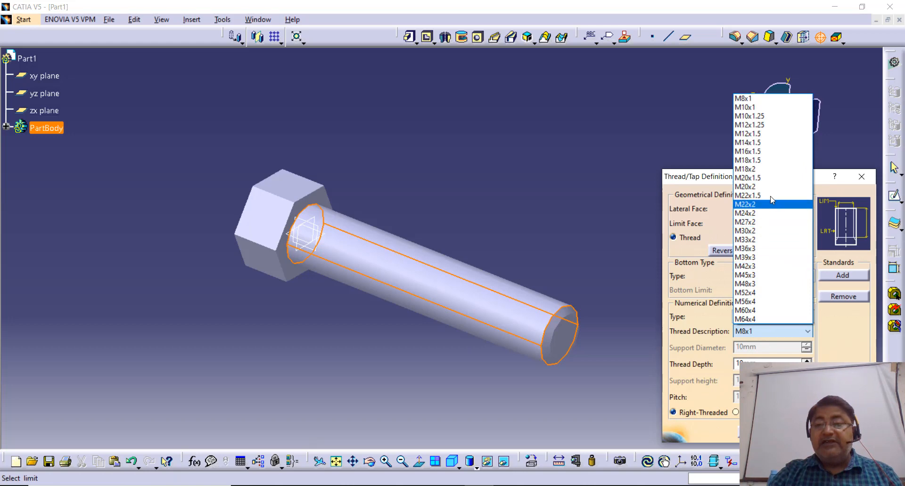
click(777, 117)
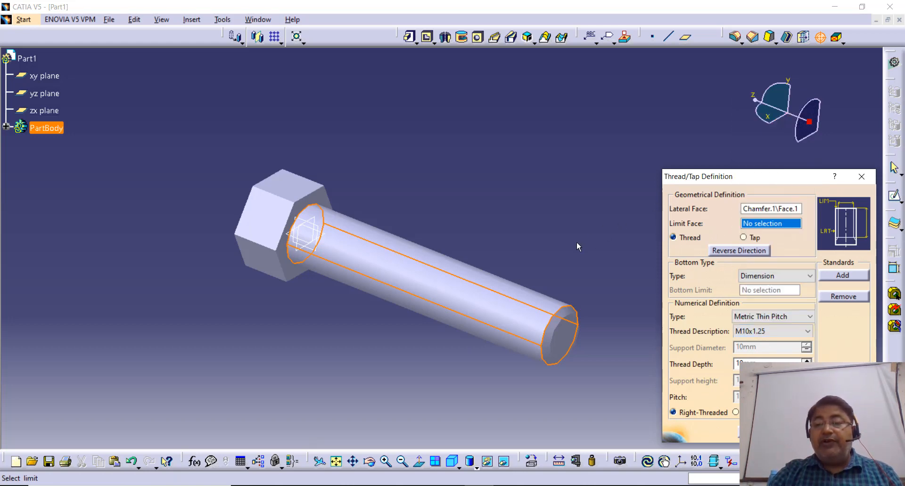
Try to create the thread with a Dimension bottom type, 0.5 mm thread depth and the hexagonal head's underside as limit face
click(770, 275)
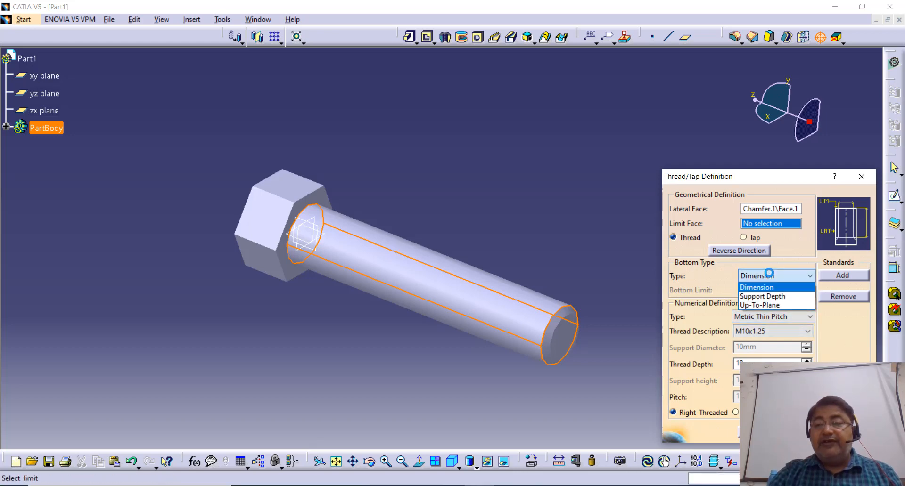
click(772, 287)
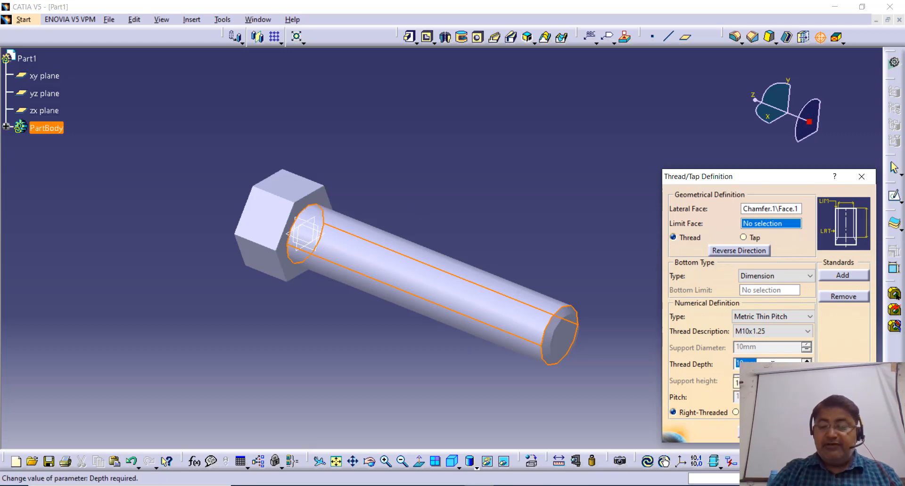
text(5)
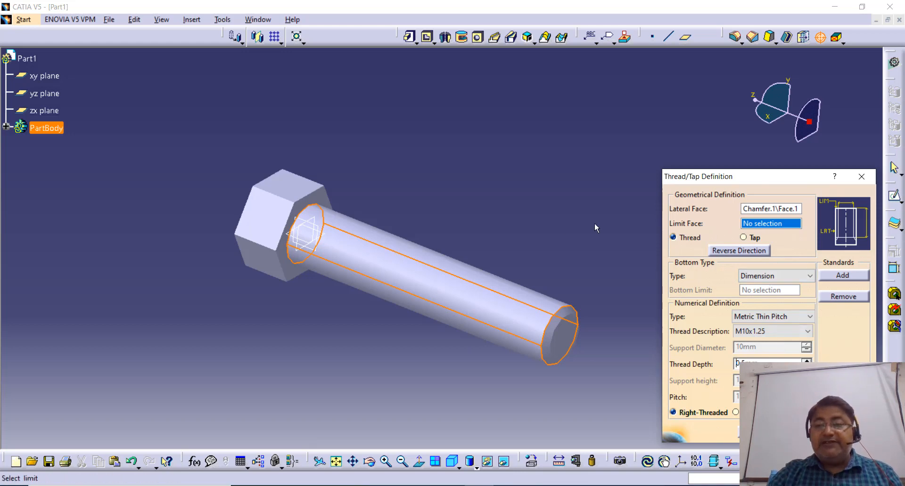
click(326, 196)
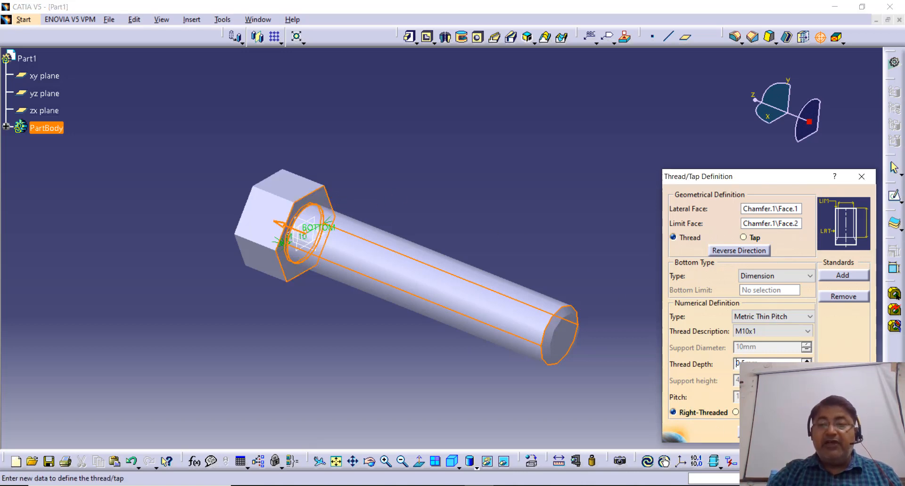
click(759, 432)
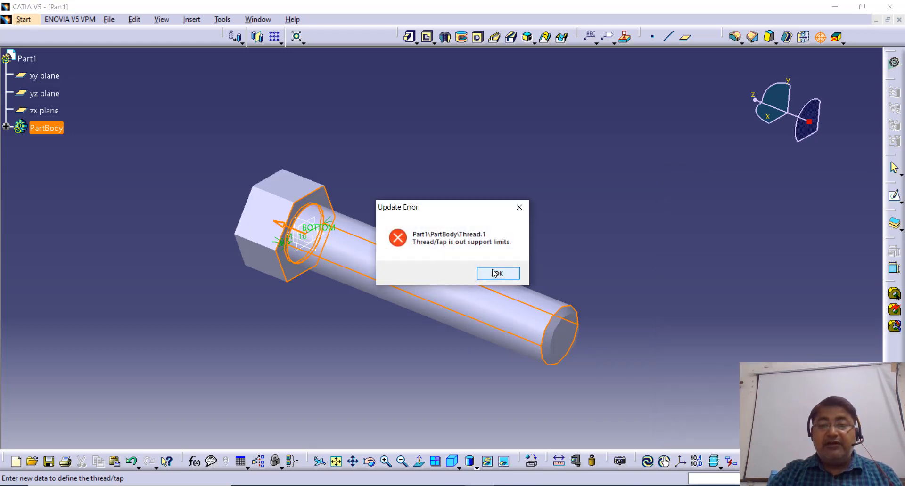
click(496, 273)
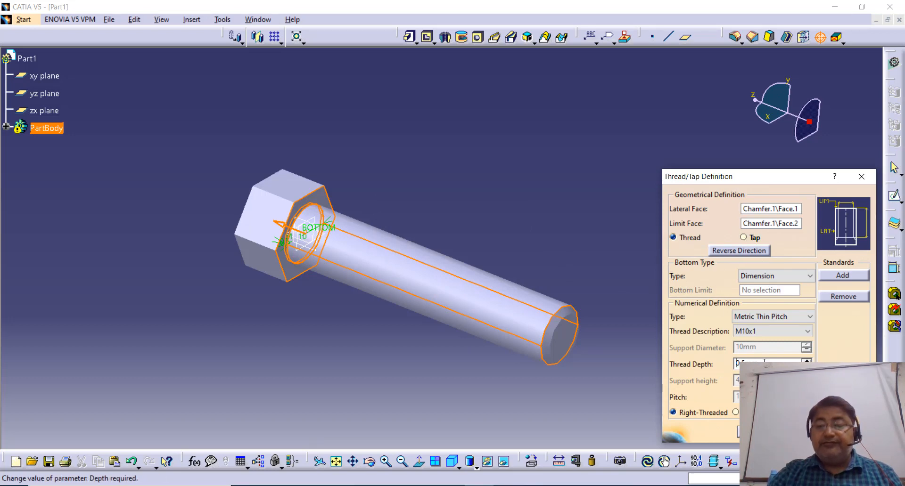
Change the thread's bottom type to Up-To-Plane, pick the face where the shank meets the head as bottom limit, and create the thread
click(765, 276)
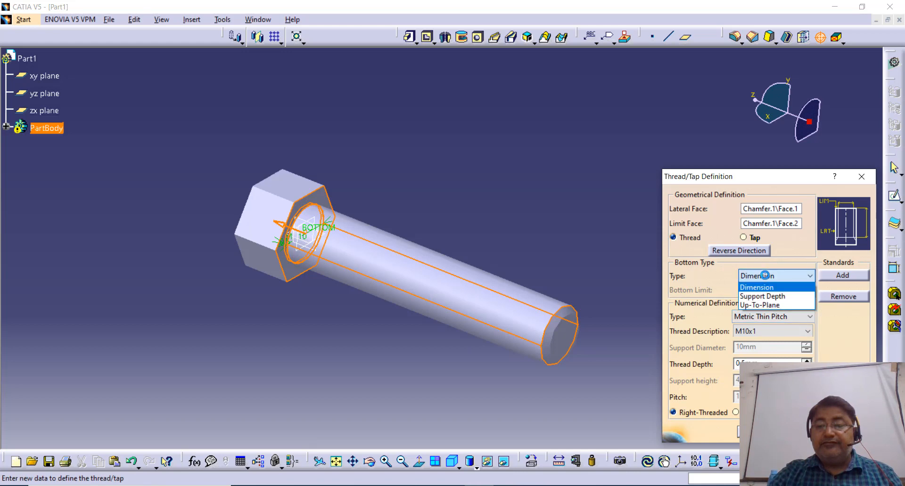
click(781, 306)
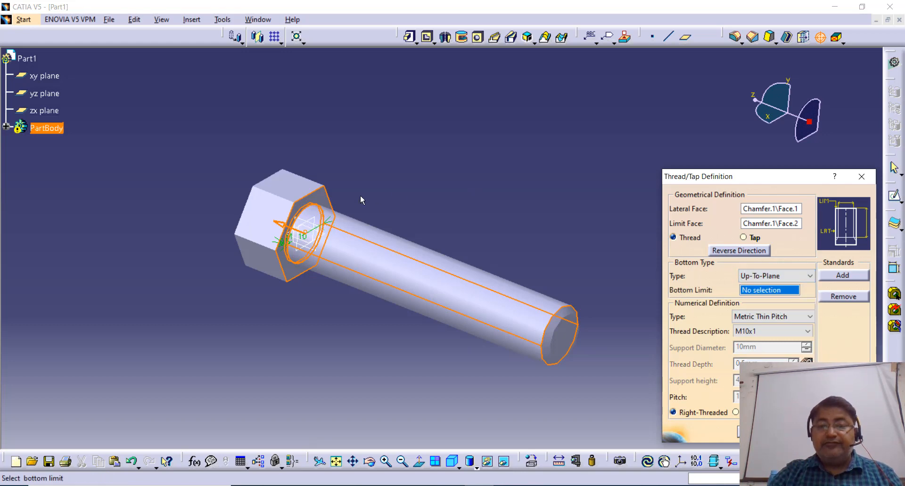
click(325, 214)
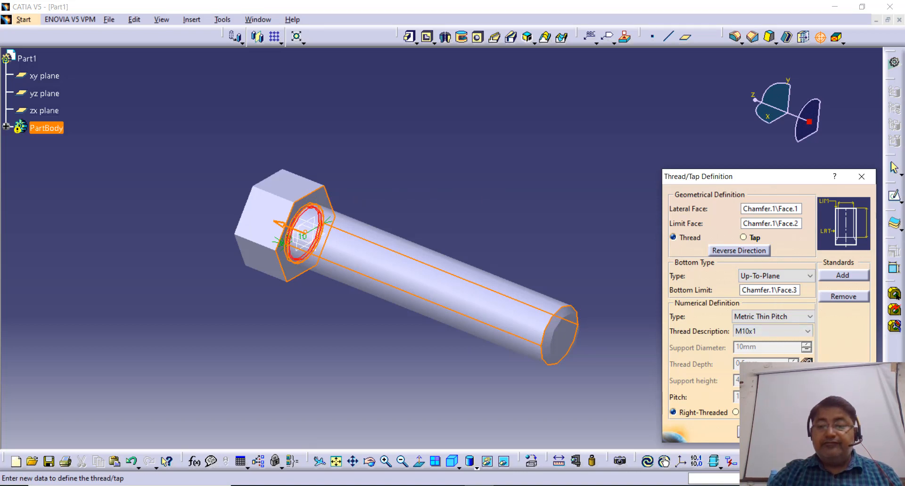
key(Return)
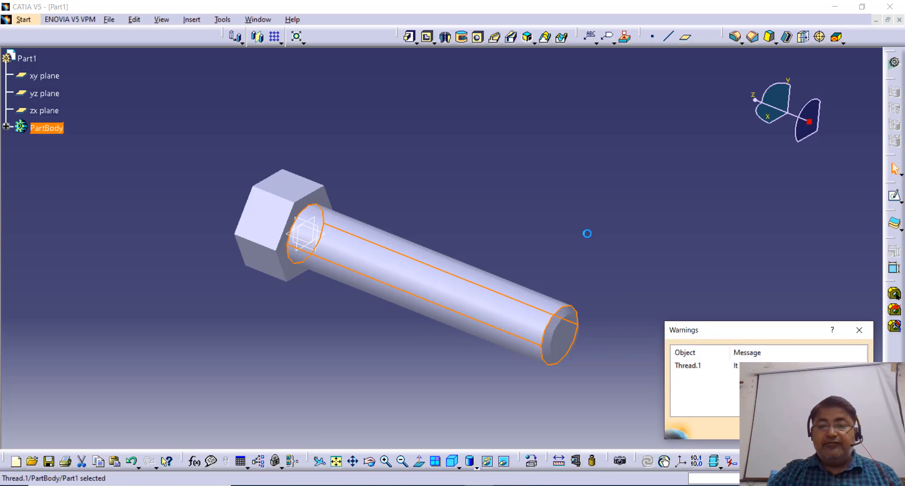
key(Return)
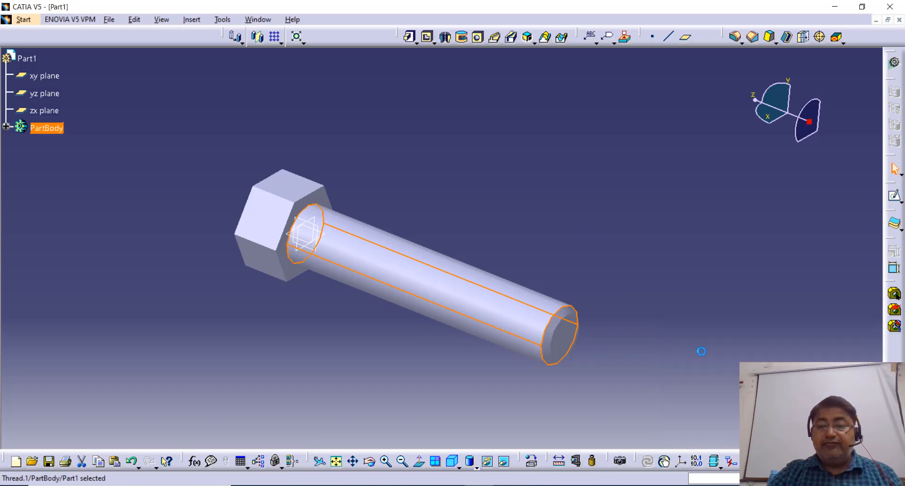
Expand the part body's features, examine the thread's depth and diameter parameters, and inspect the bolt from several angles
click(6, 128)
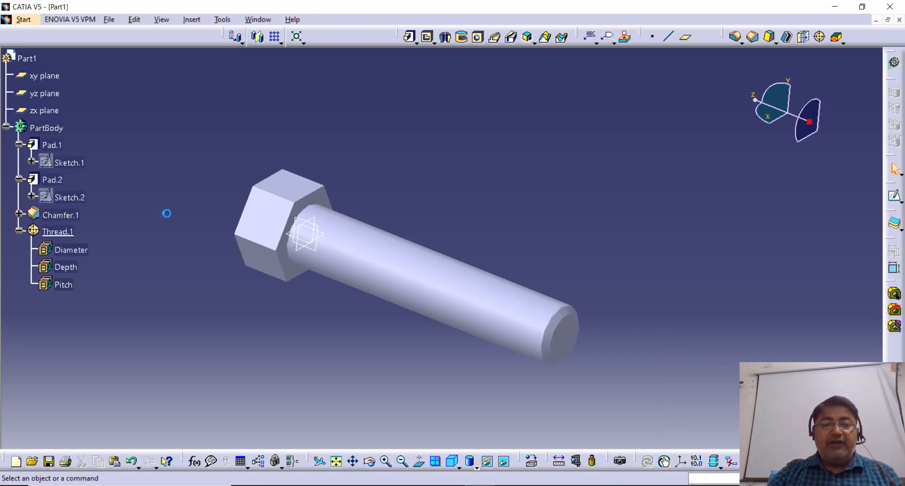
click(66, 267)
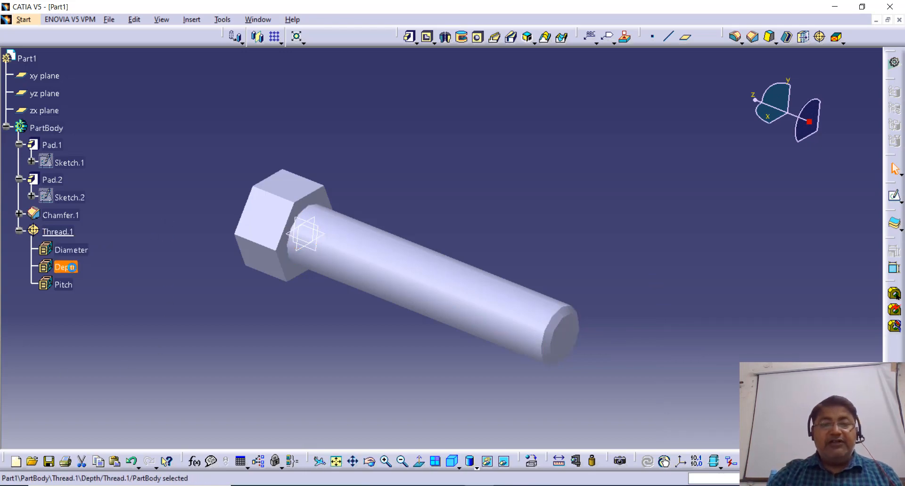
click(159, 279)
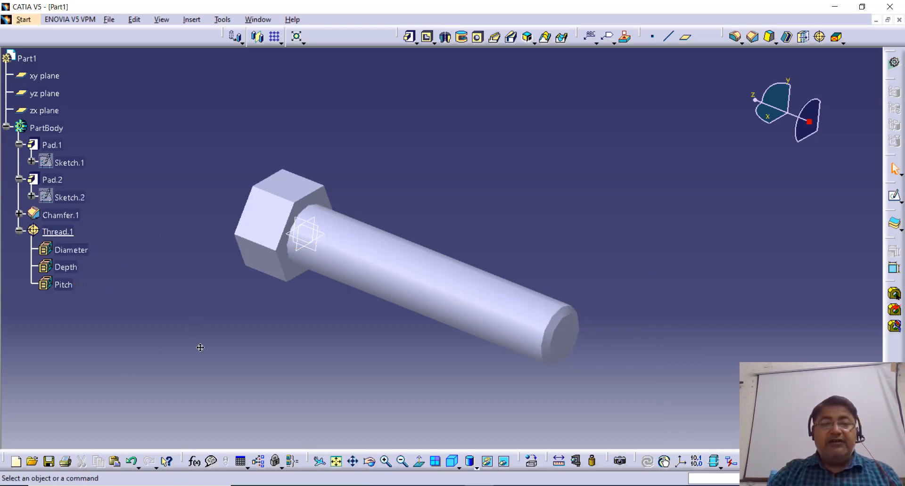
middle_drag(200, 347, 203, 358)
double_click(71, 250)
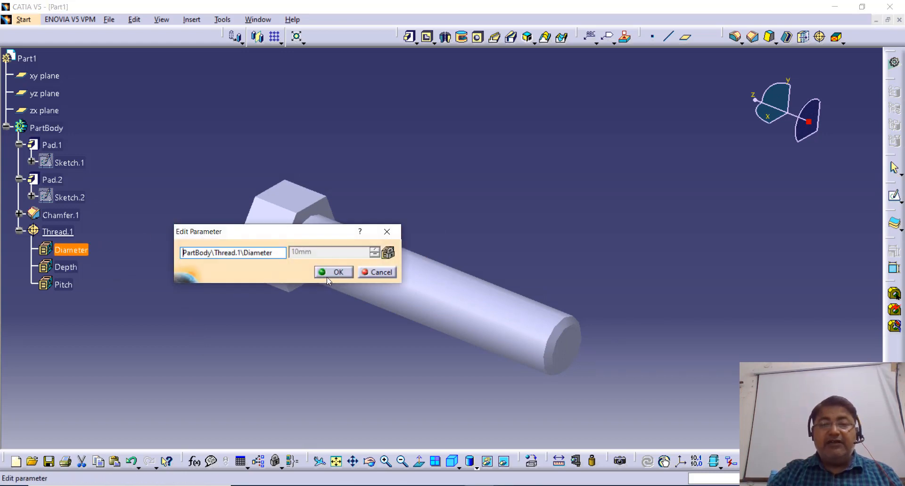
click(328, 277)
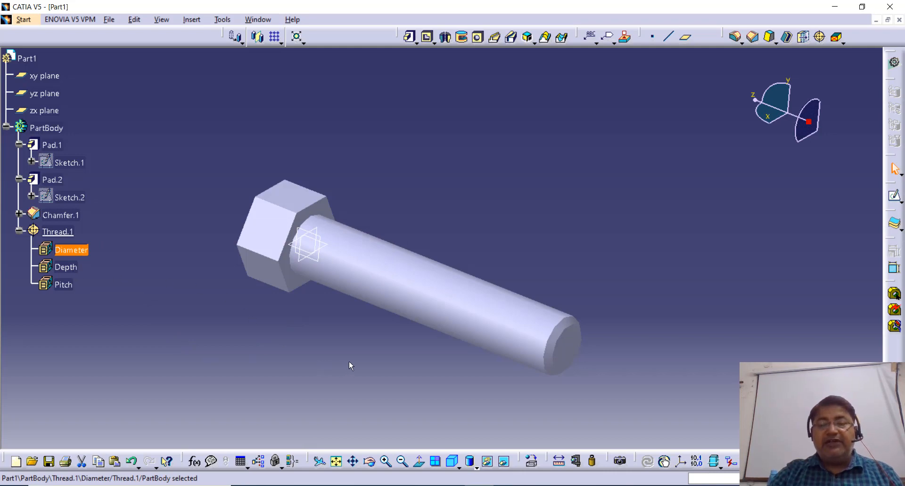
middle_drag(203, 323, 351, 297)
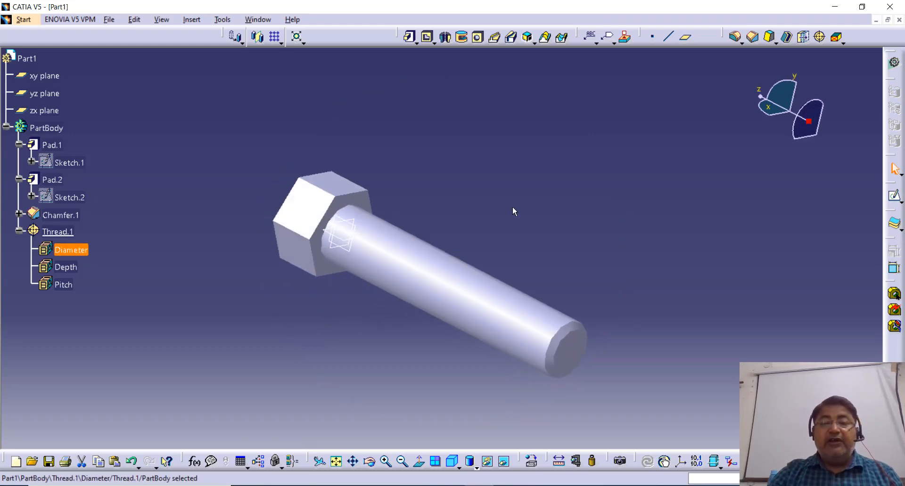
middle_drag(574, 228, 605, 199)
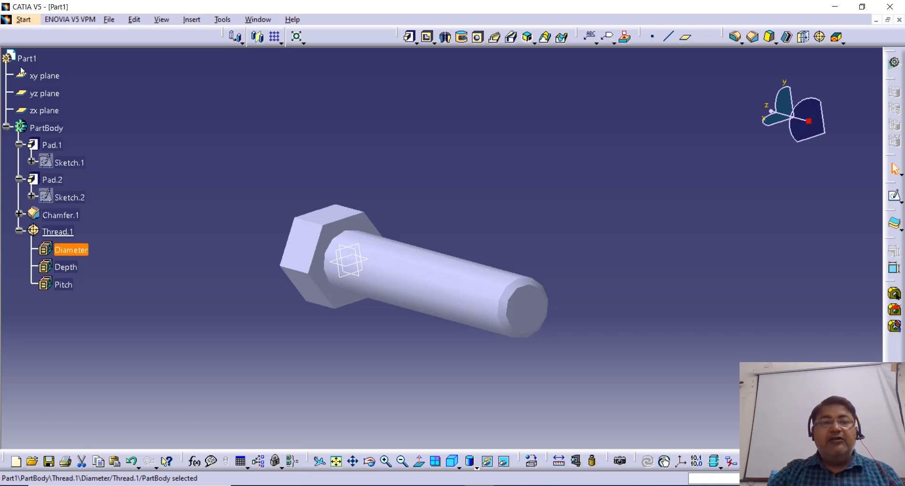
Set the part body's fill colour to purple in its graphic properties and deselect it
click(60, 127)
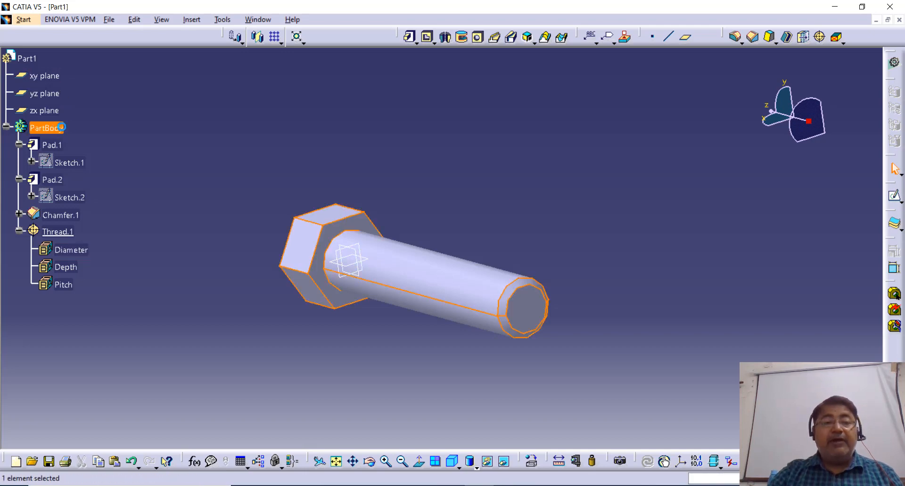
right_click(43, 129)
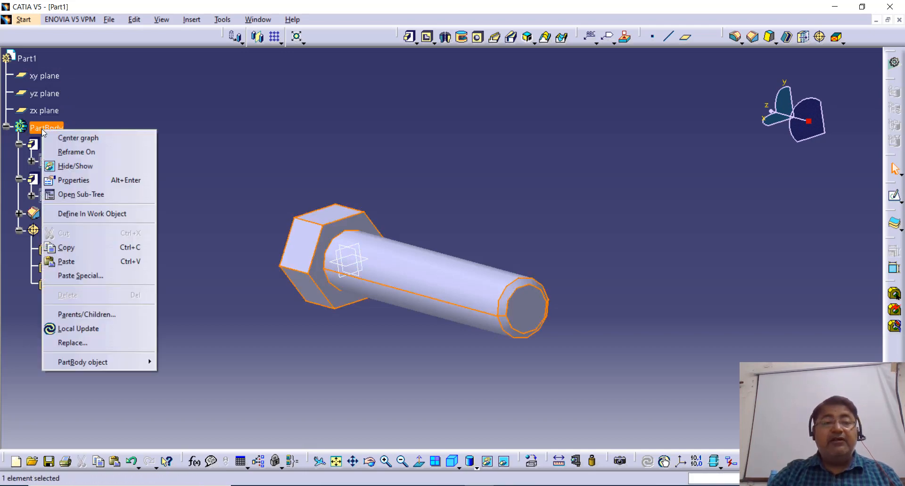
click(98, 180)
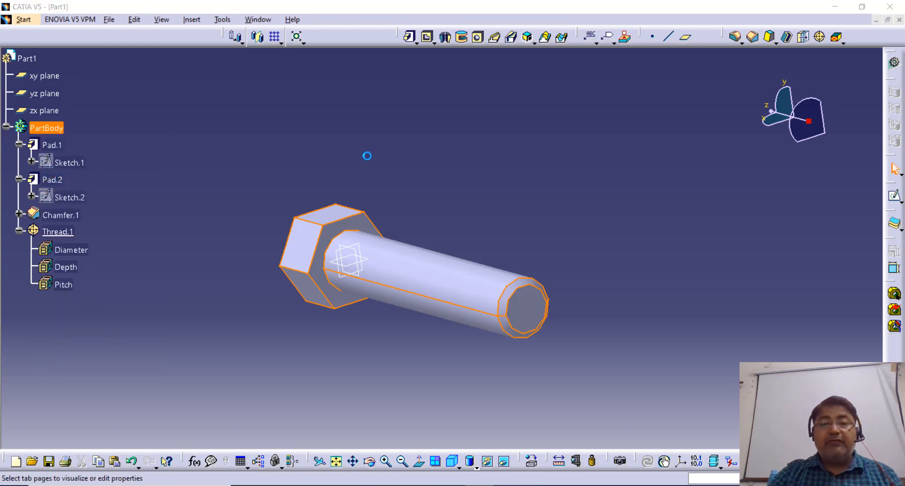
click(698, 213)
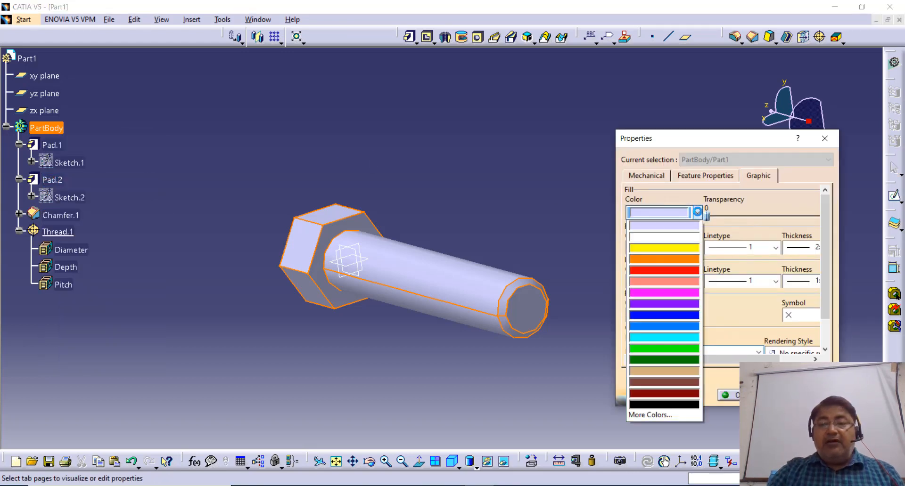
click(667, 303)
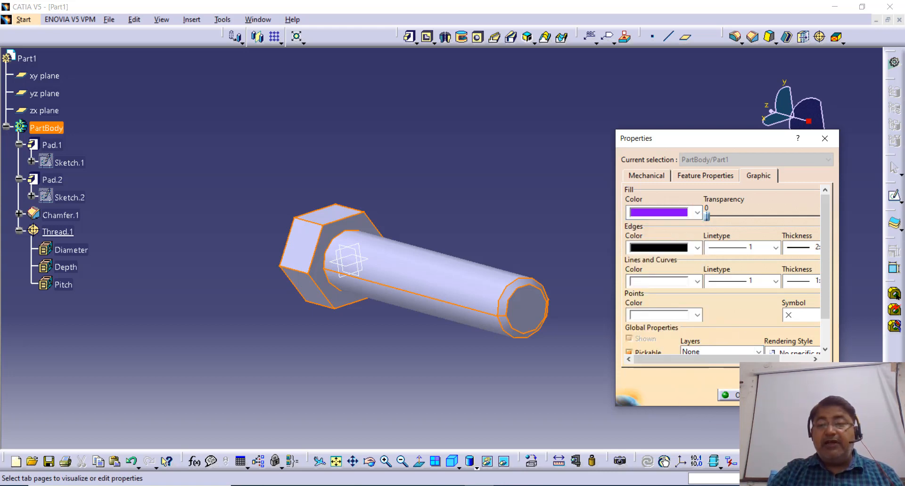
click(735, 395)
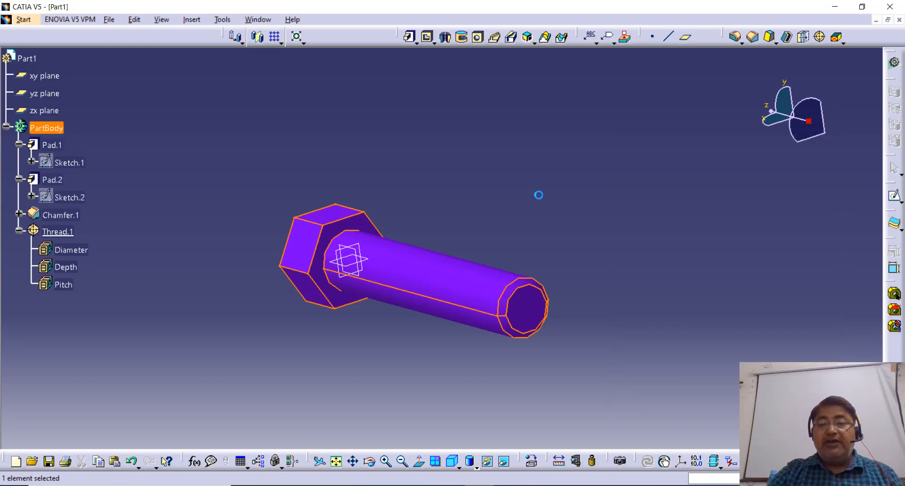
click(539, 195)
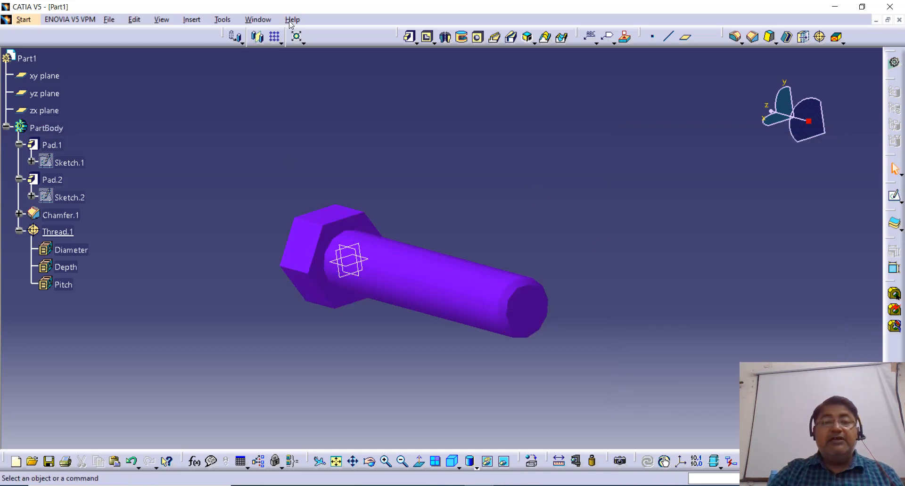
Save the bolt part as BOLT1 on the Desktop and close its document
click(109, 20)
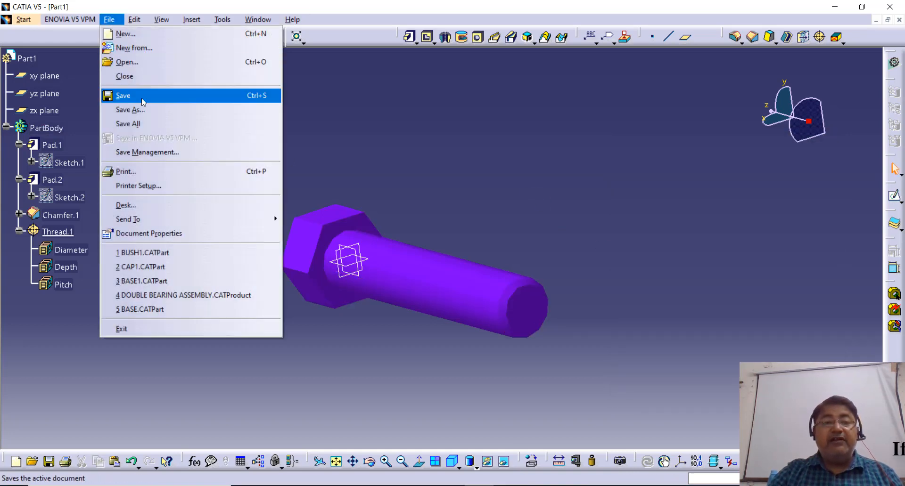
click(490, 193)
key(ctrl+s)
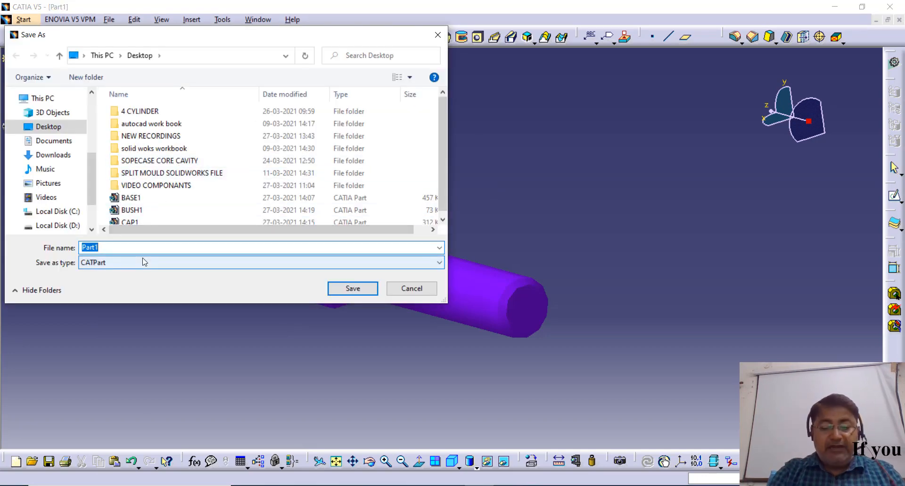
text(BOLT)
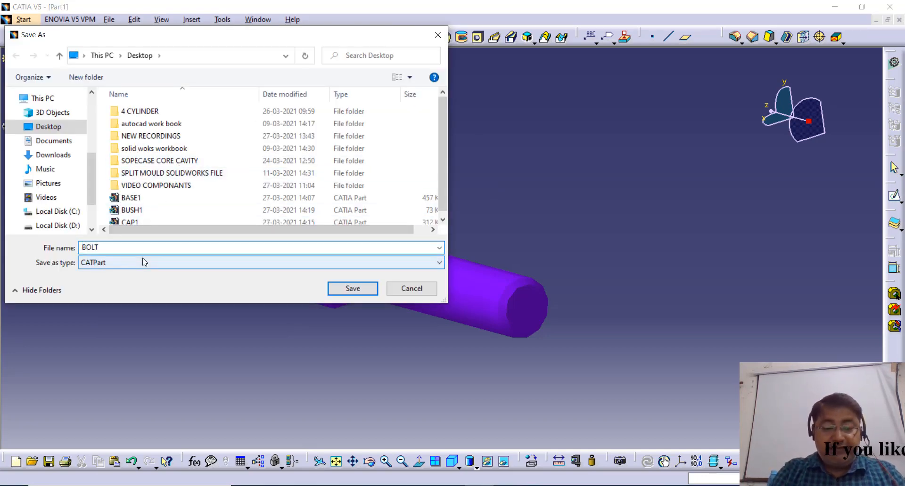
text(1)
key(Return)
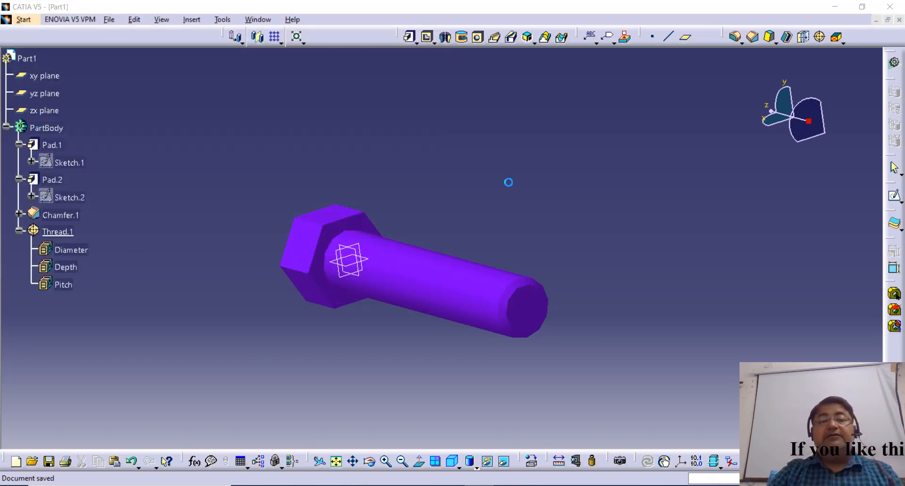
click(899, 20)
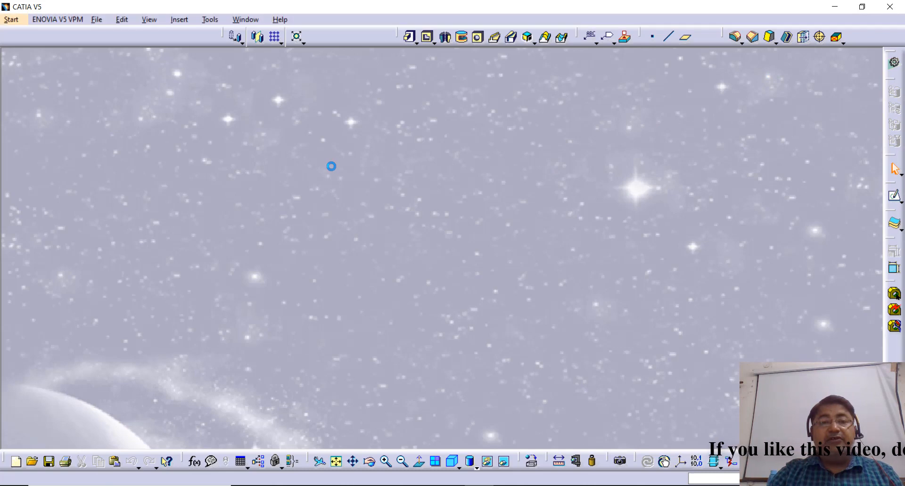
Start a new empty product in the Assembly Design workbench
click(12, 19)
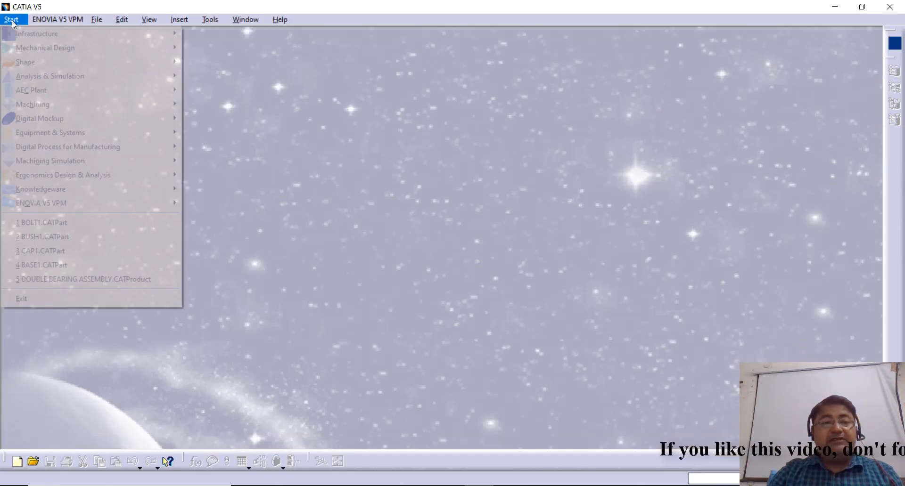
mouse_move(45, 48)
click(243, 66)
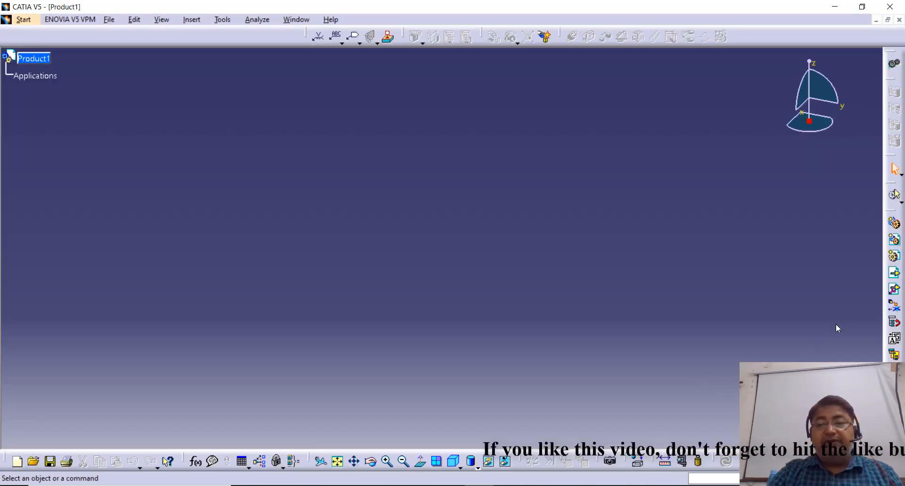
Insert the existing BASE part into Product1 with positioning and fix it in place
click(893, 291)
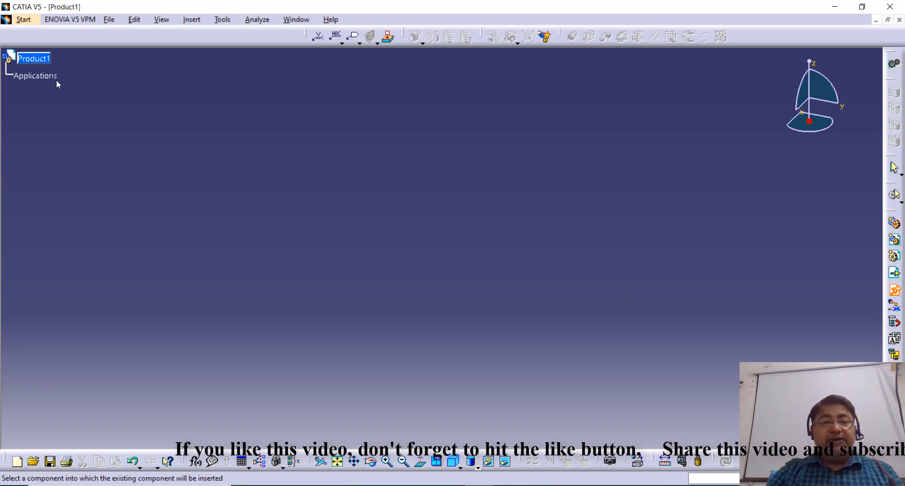
click(47, 59)
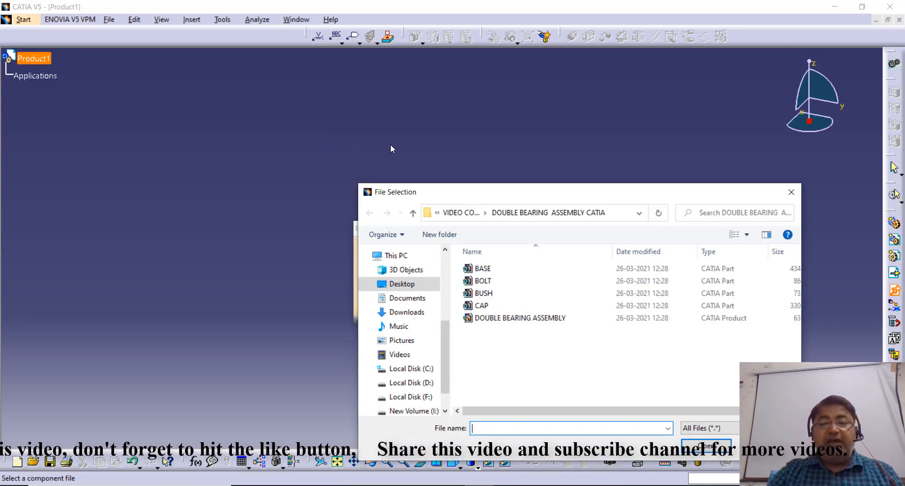
click(486, 270)
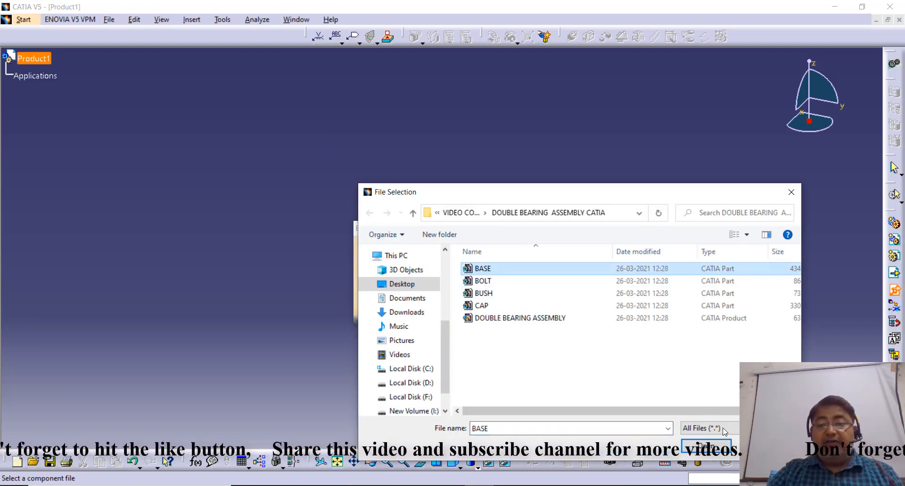
click(703, 448)
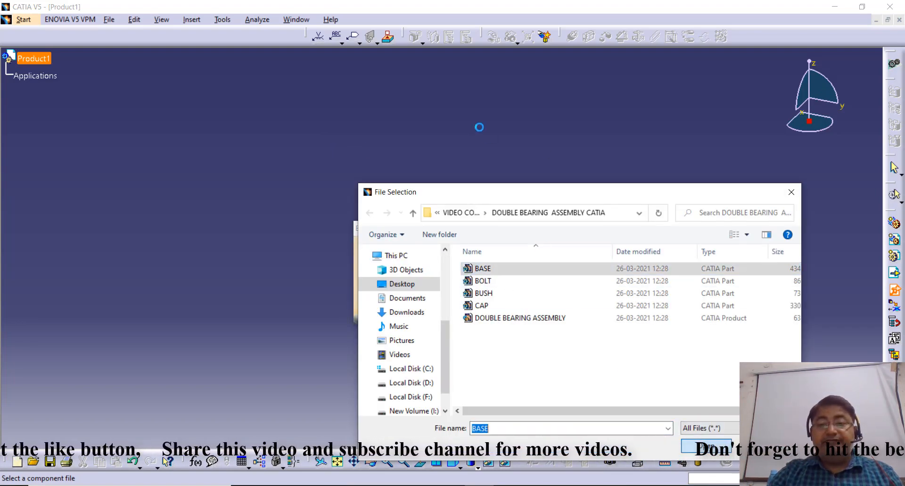
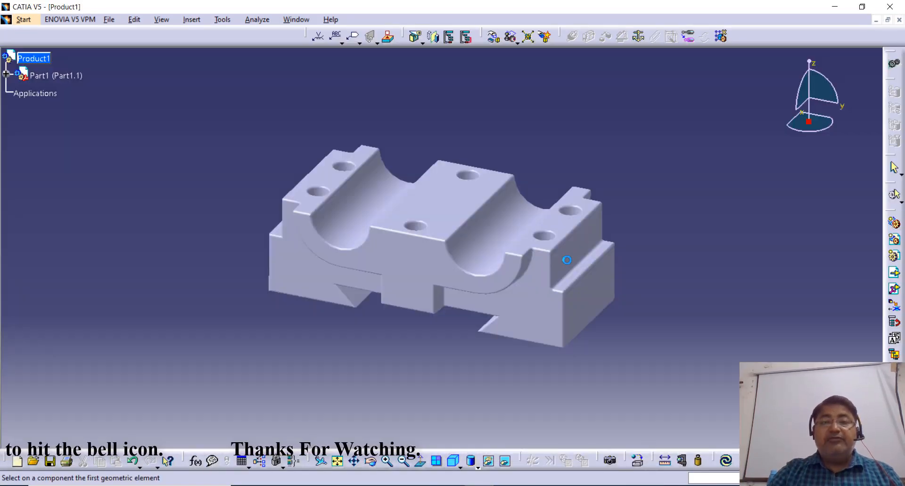
click(566, 260)
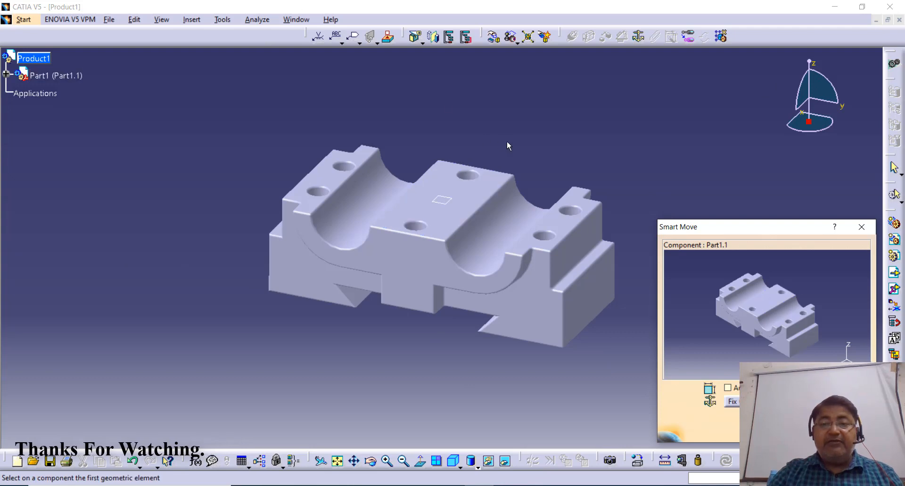
click(731, 402)
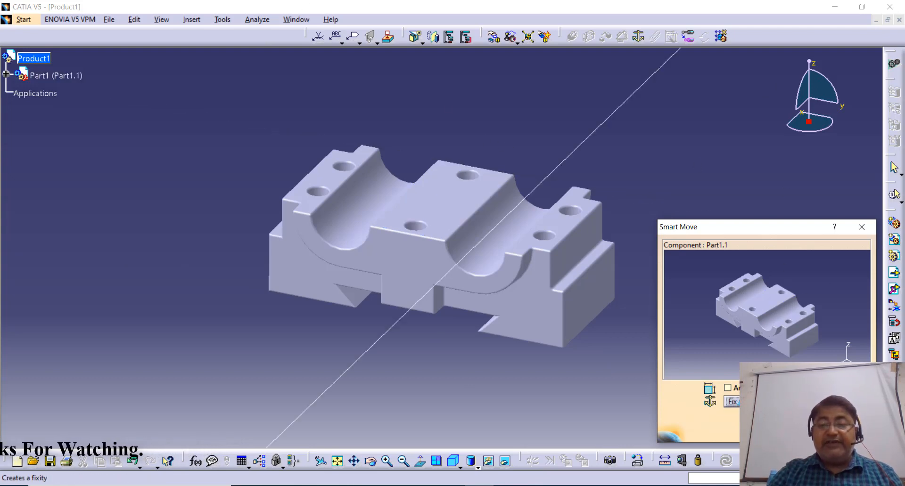
click(800, 430)
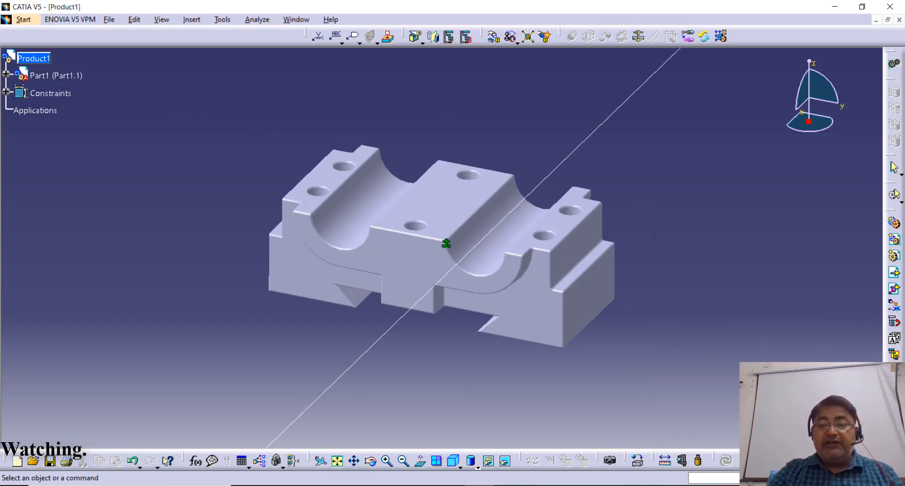
Insert the existing BUSH part into Product1 with positioning and place it above the base's first semicircular groove
middle_drag(597, 136, 604, 172)
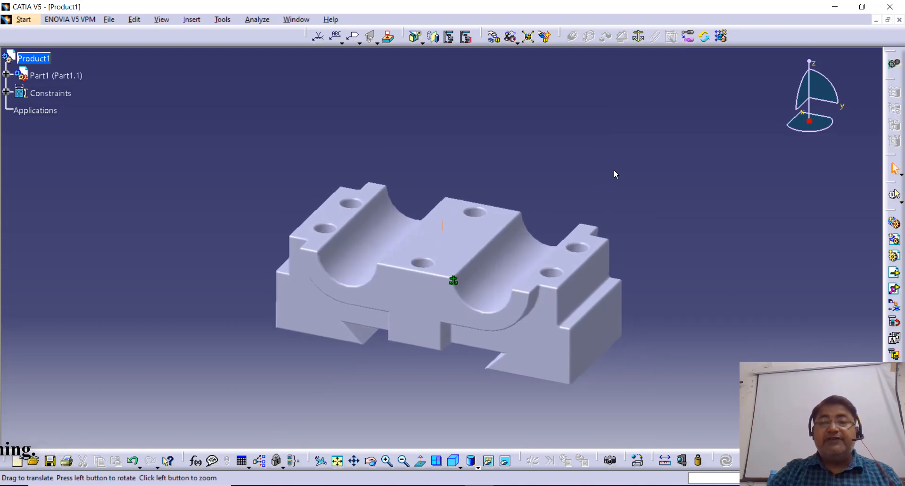
click(894, 292)
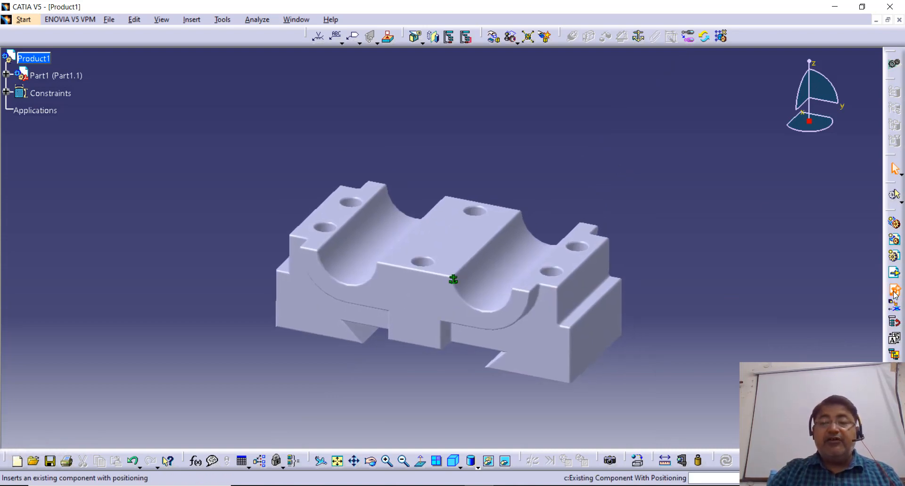
click(33, 58)
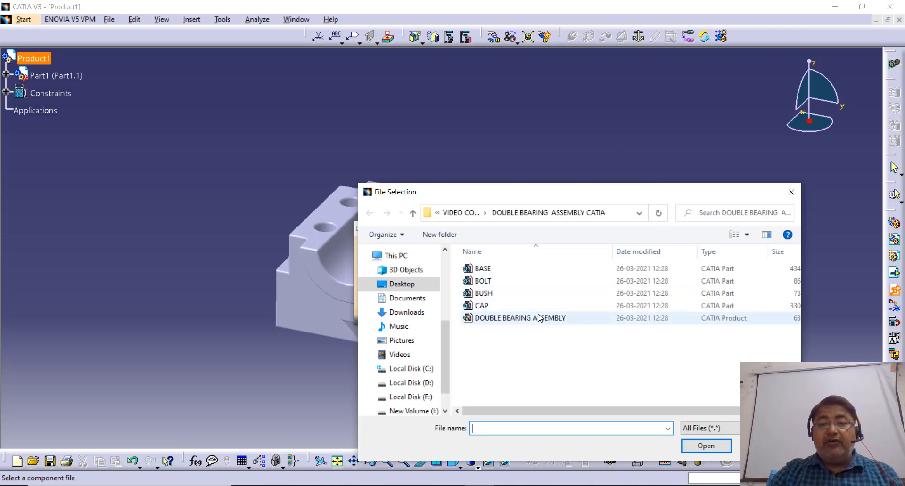
click(495, 293)
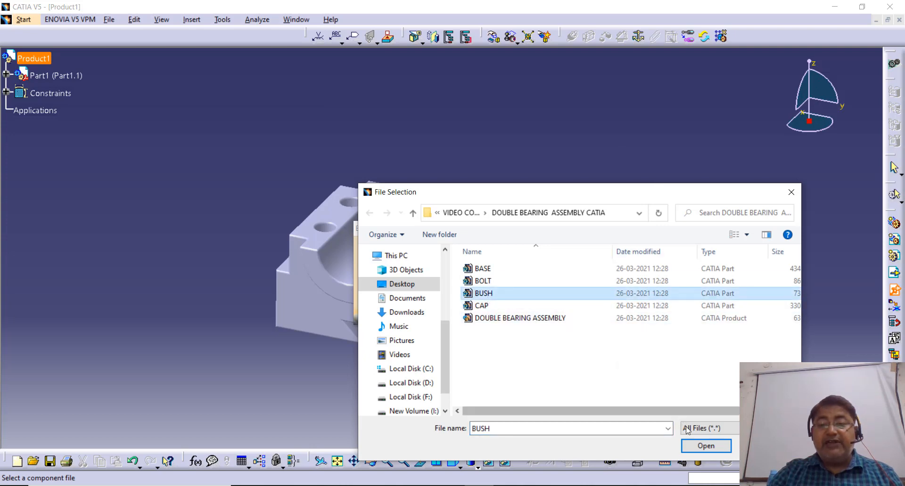
click(701, 450)
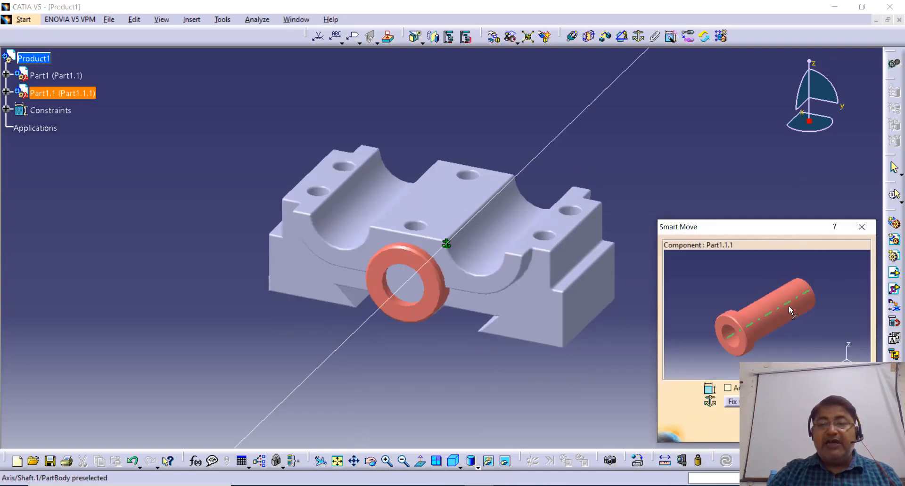
drag(786, 308, 776, 290)
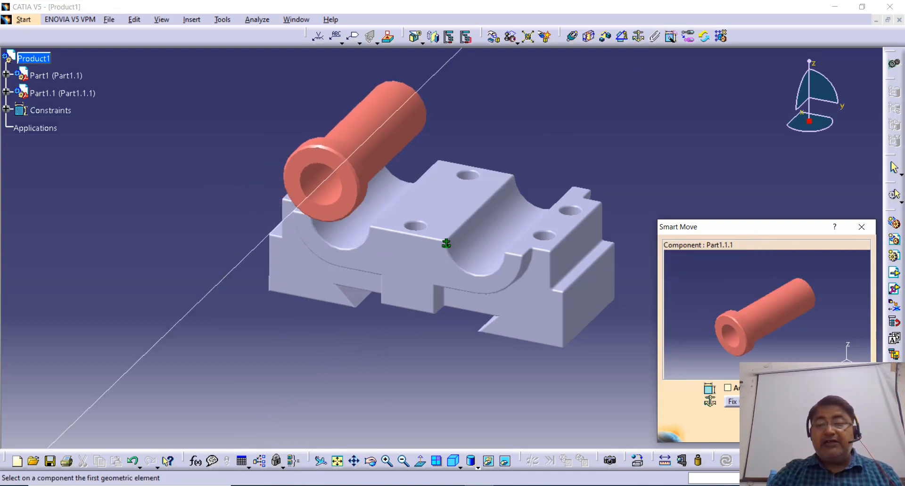
click(788, 427)
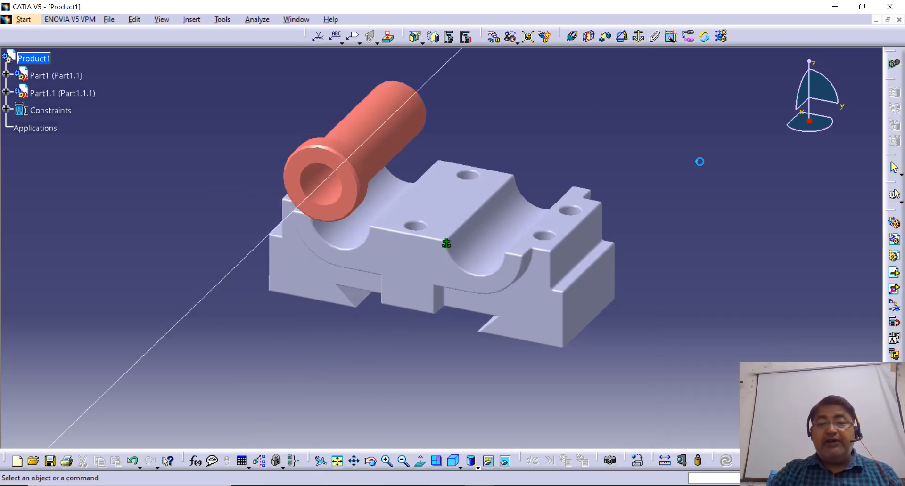
Add a coincidence constraint between the axis of the base's first semicircular groove and the bush's axis
click(573, 37)
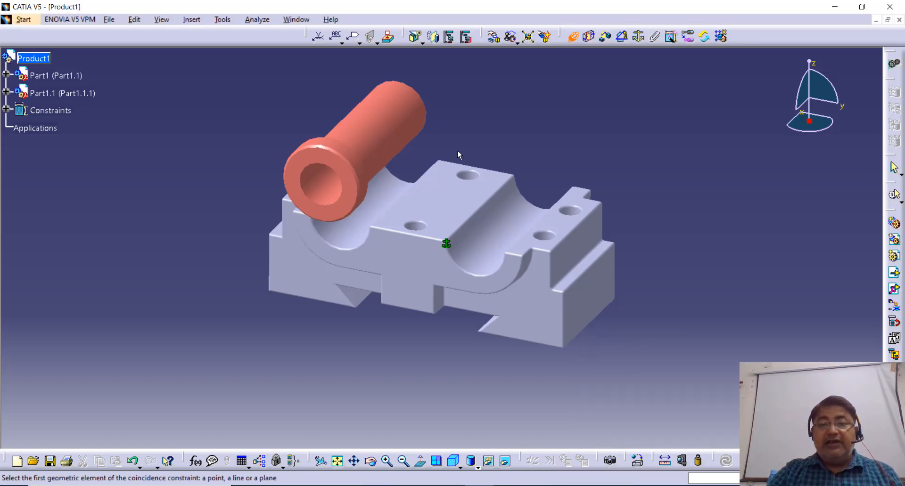
click(400, 190)
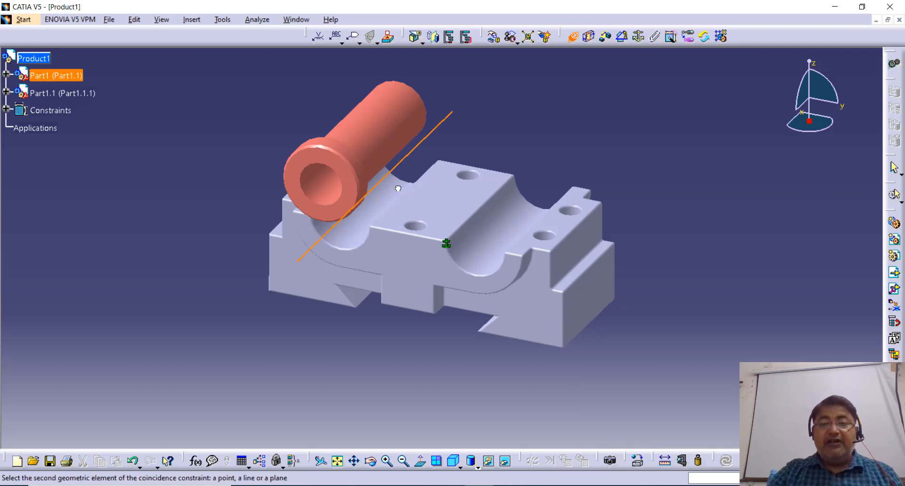
click(380, 128)
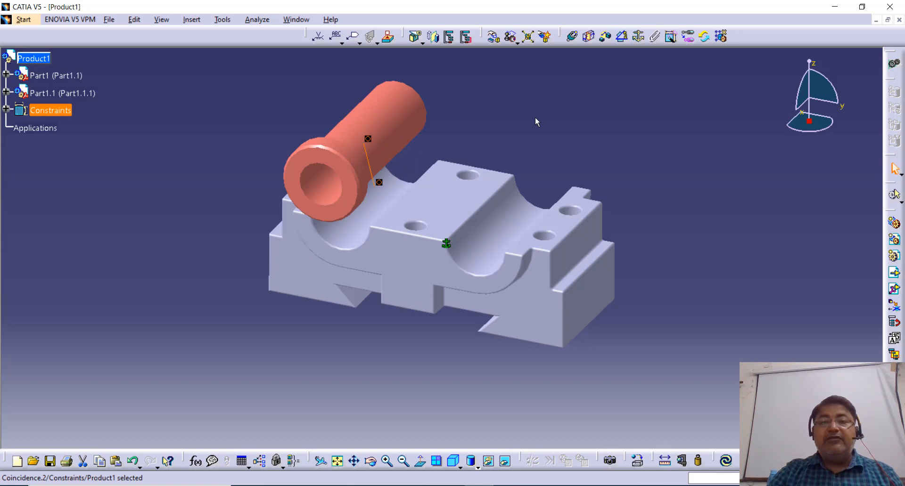
Add an offset constraint of 0 mm between the base's front face and the inner face of the bush's flange
click(606, 37)
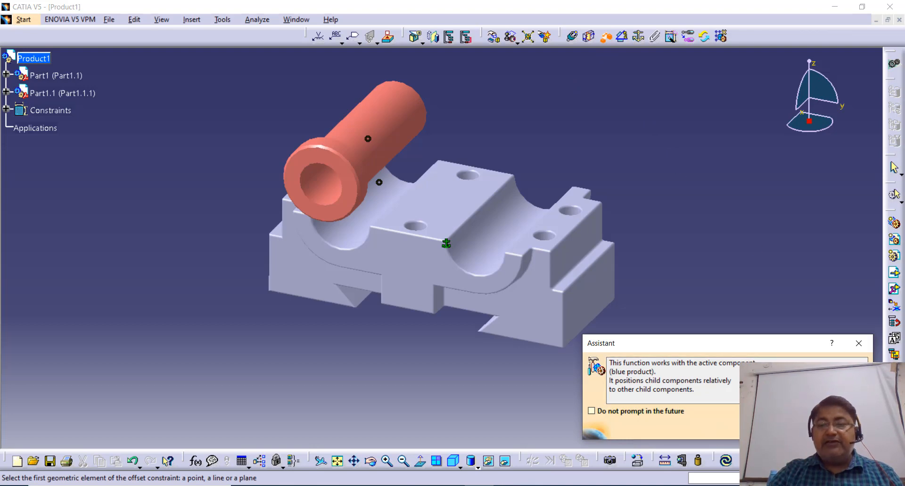
click(859, 343)
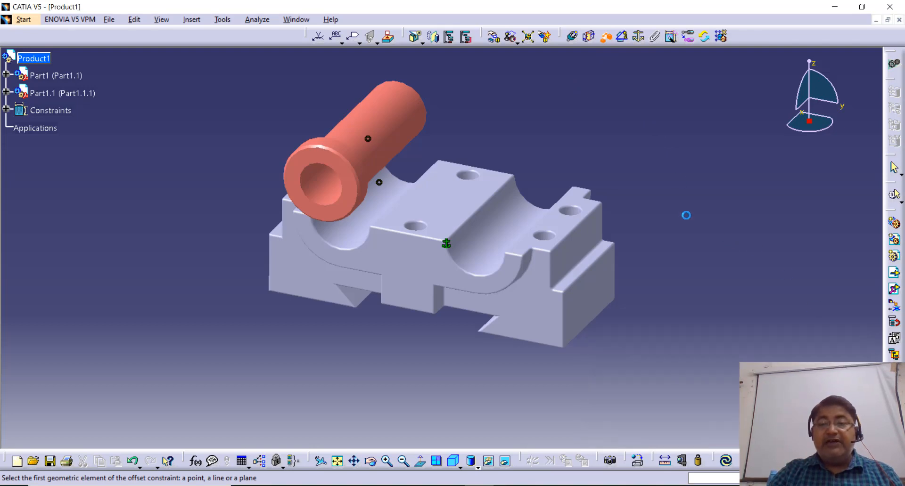
click(400, 263)
middle_drag(574, 129, 302, 235)
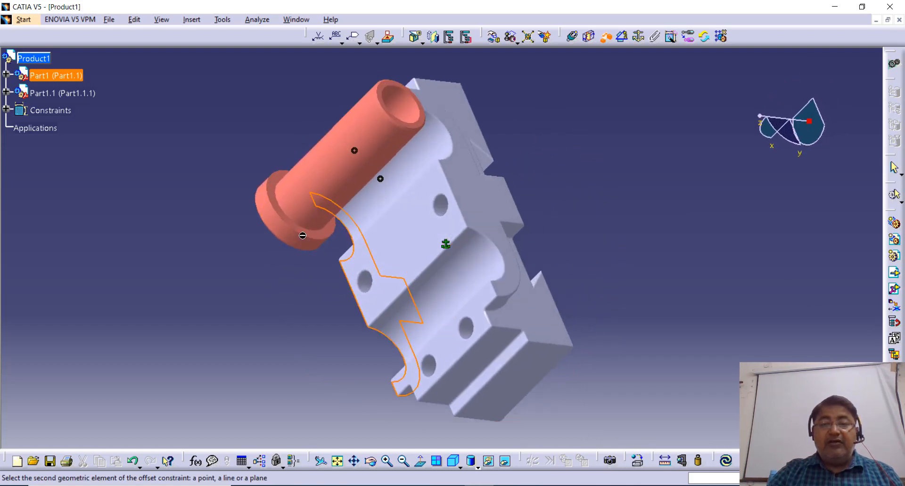
click(272, 190)
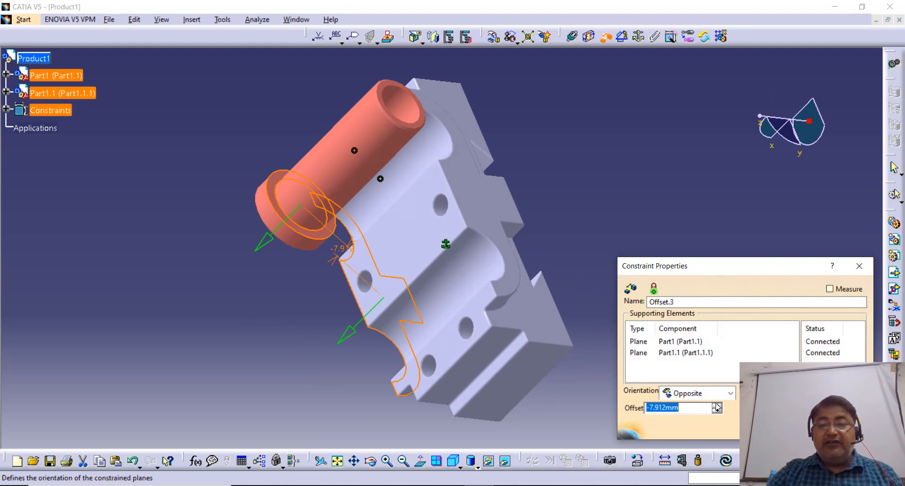
text(0)
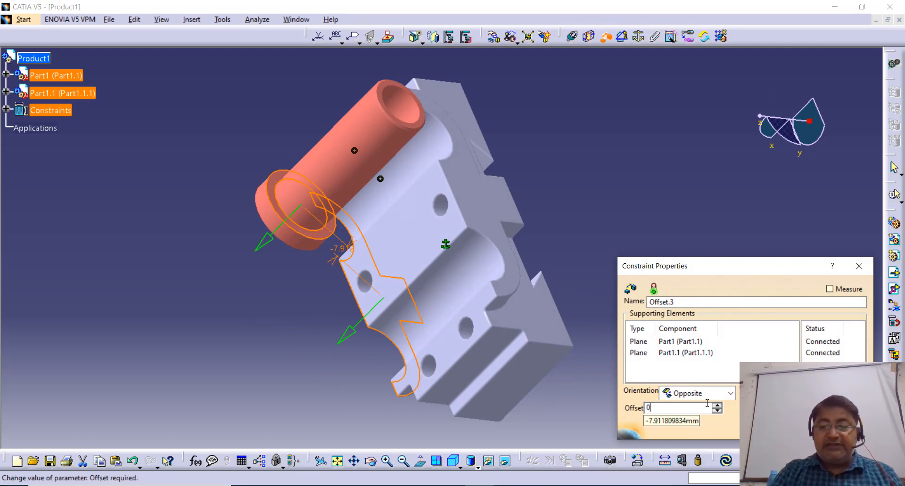
key(Return)
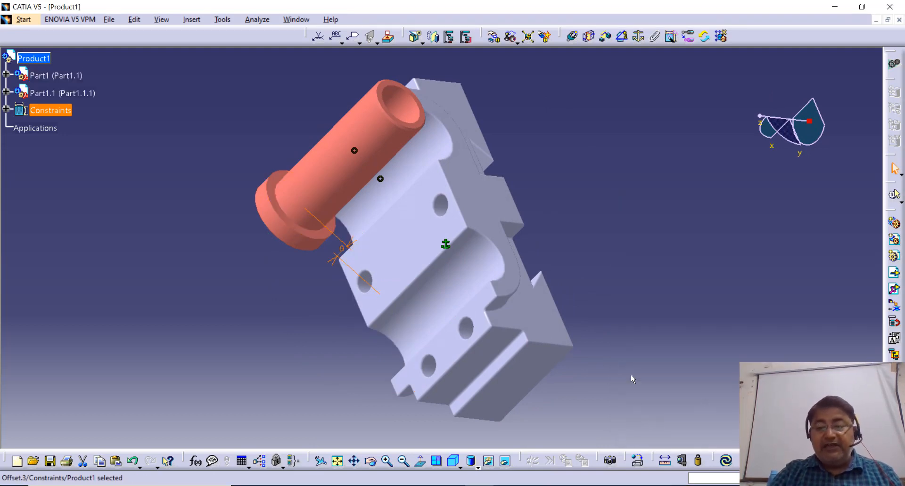
Update the assembly to apply the bush's coincidence and offset constraints
click(728, 463)
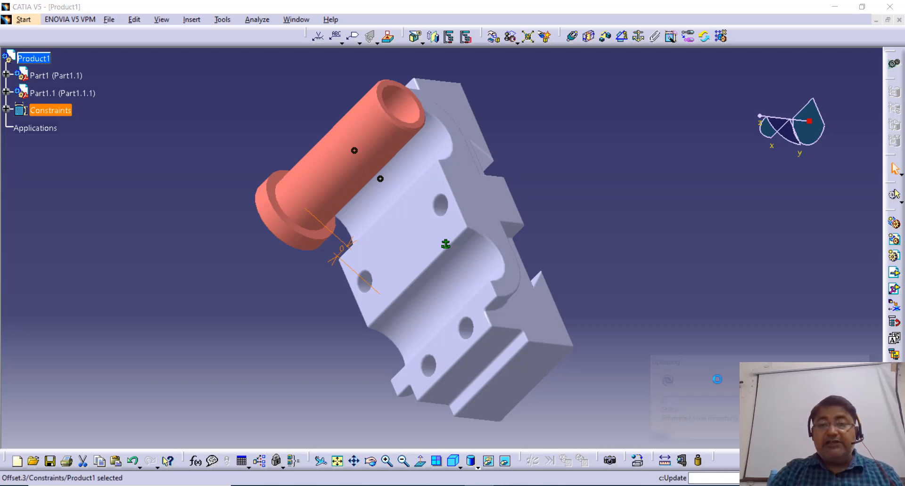
middle_drag(211, 379, 645, 152)
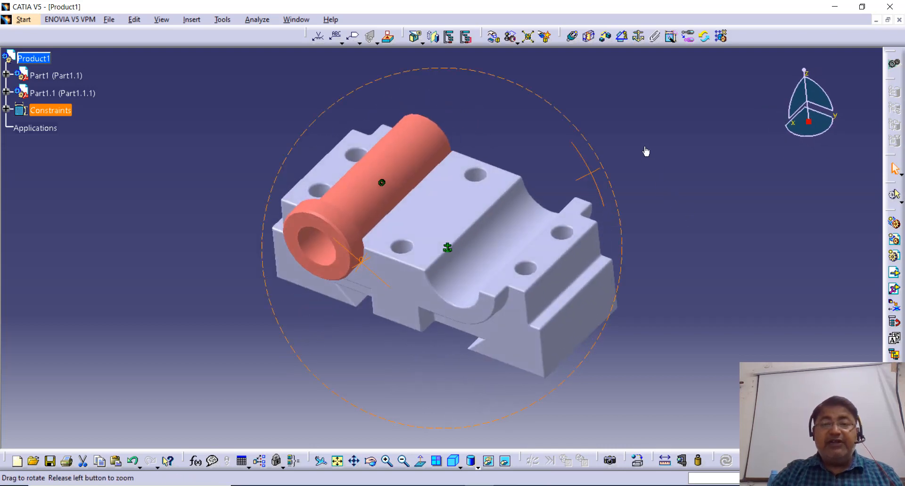
middle_drag(309, 374, 323, 294)
middle_drag(702, 236, 630, 184)
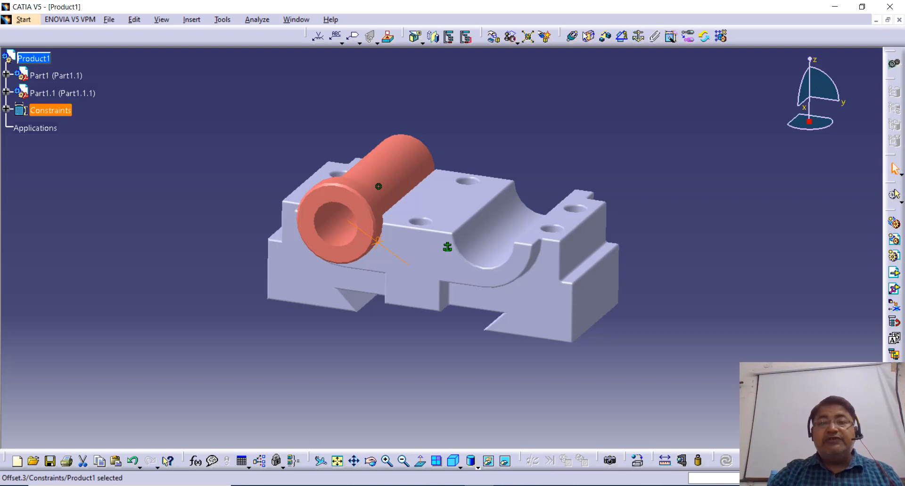
Insert a second BUSH part into Product1 with positioning and place it above the base's second semicircular groove
click(895, 292)
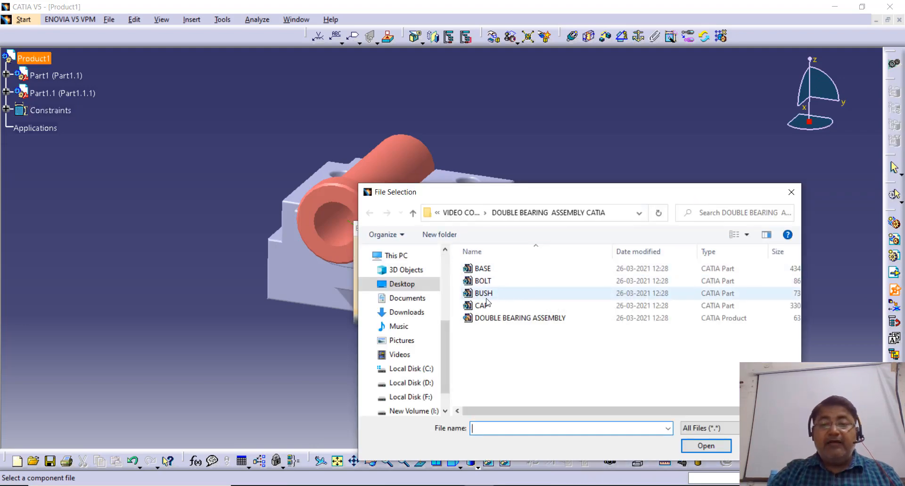
click(486, 296)
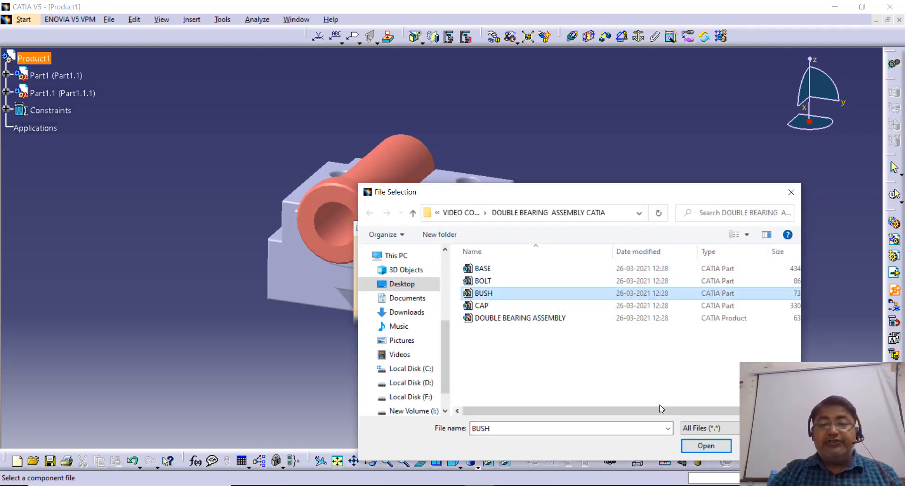
click(705, 446)
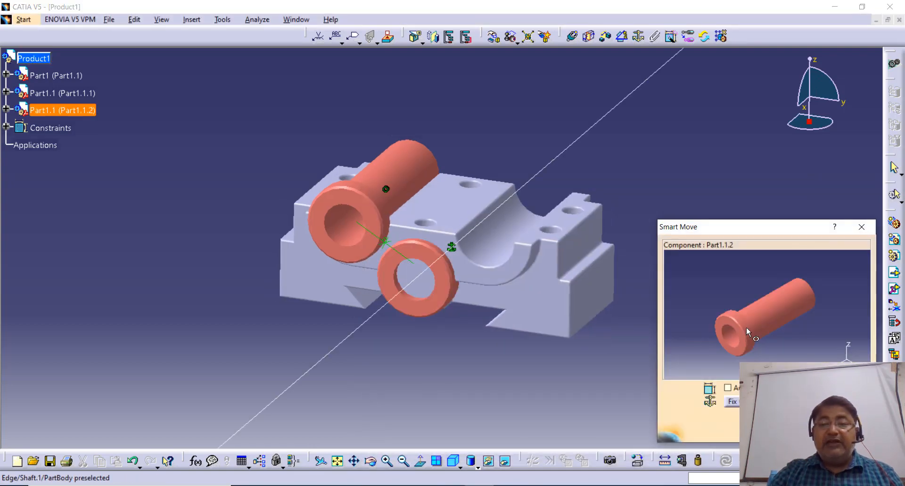
drag(746, 327, 790, 268)
click(794, 428)
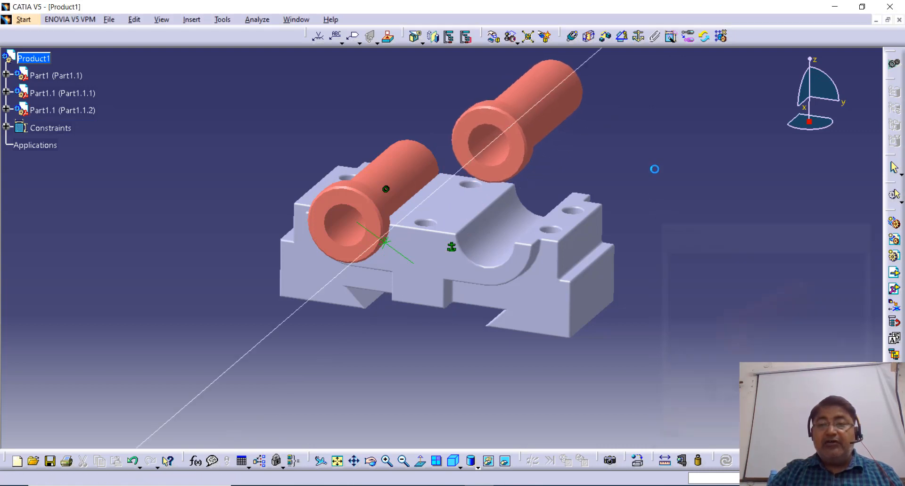
Add a coincidence constraint between the axis of the base's second semicircular groove and the second bush's axis
click(576, 38)
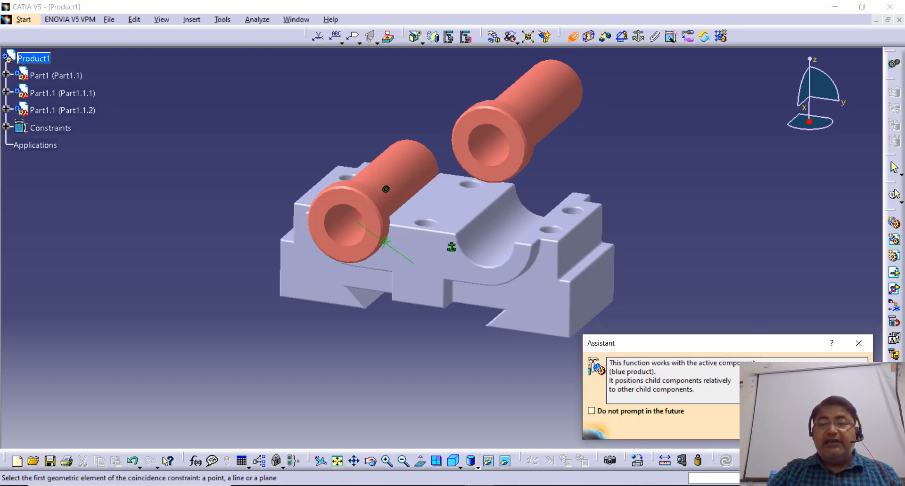
click(842, 426)
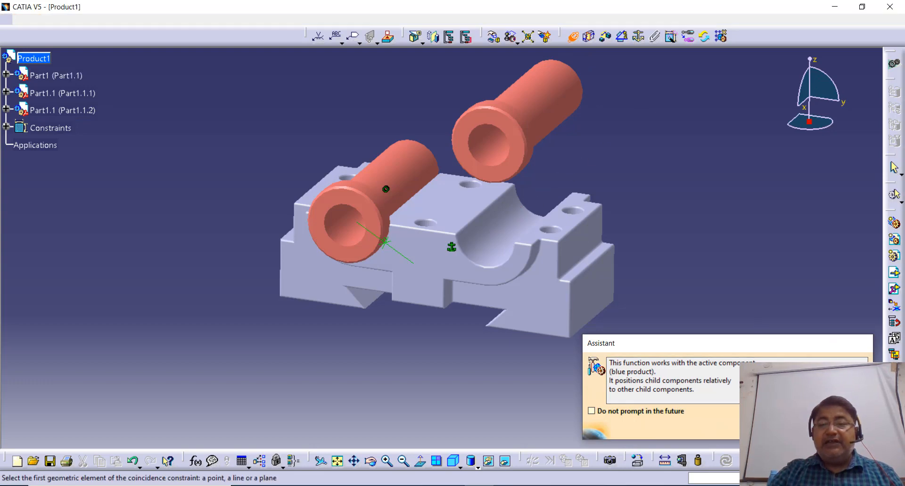
click(507, 232)
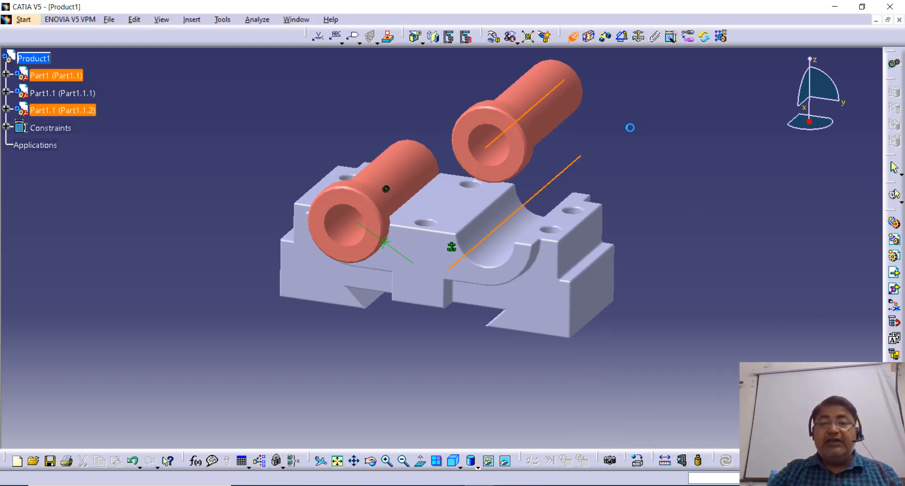
Add a 0 mm offset constraint between the base's front face and the inner face of the second bush's flange, and update the assembly
click(605, 38)
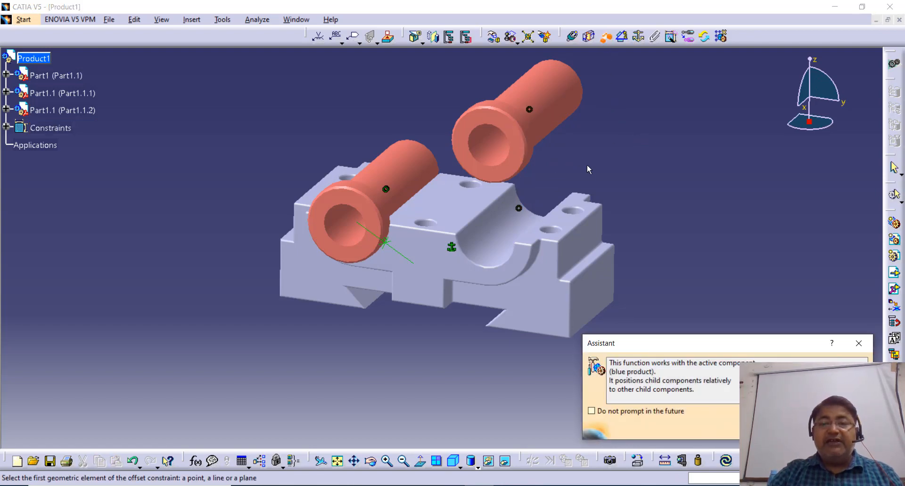
click(523, 263)
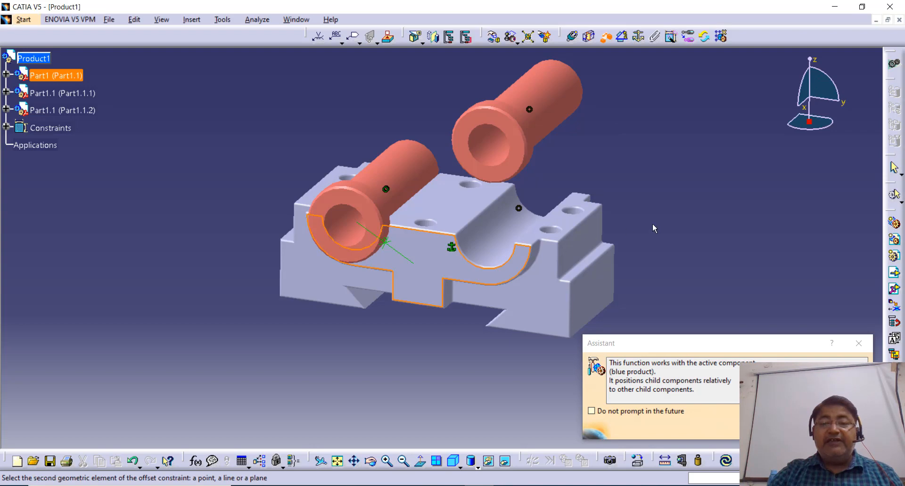
middle_drag(652, 226, 358, 162)
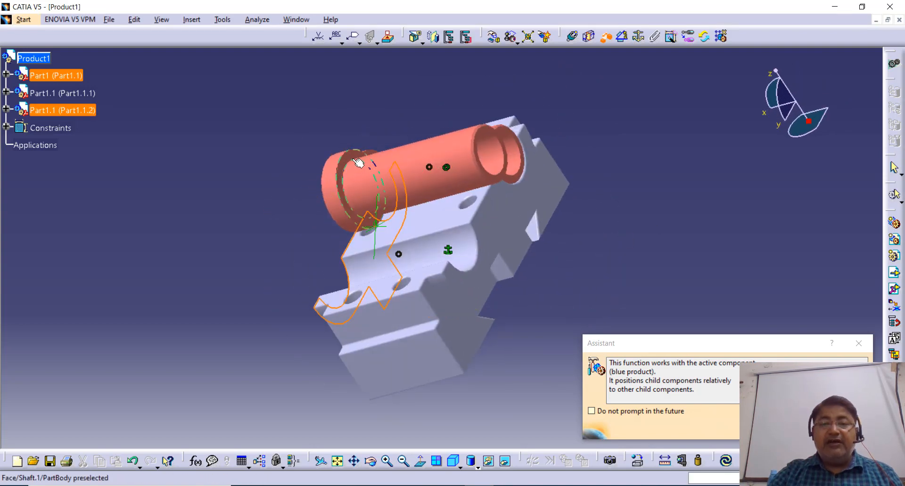
click(358, 159)
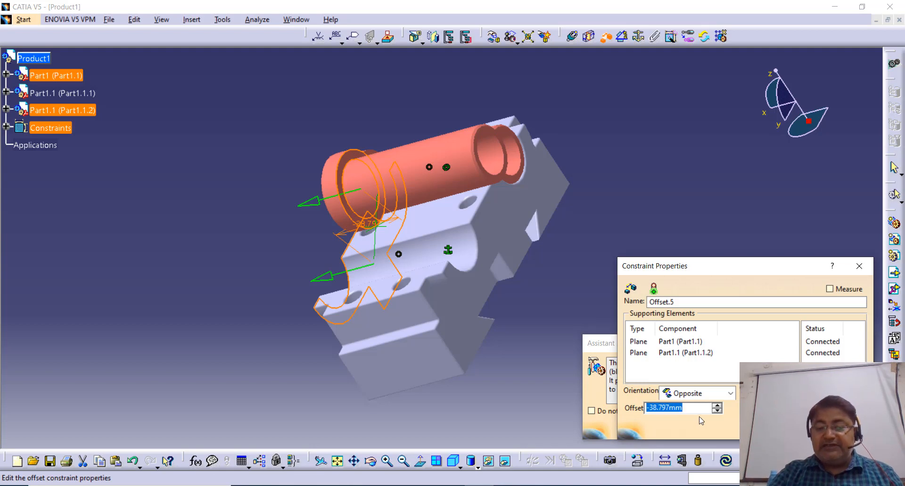
text(0)
key(Return)
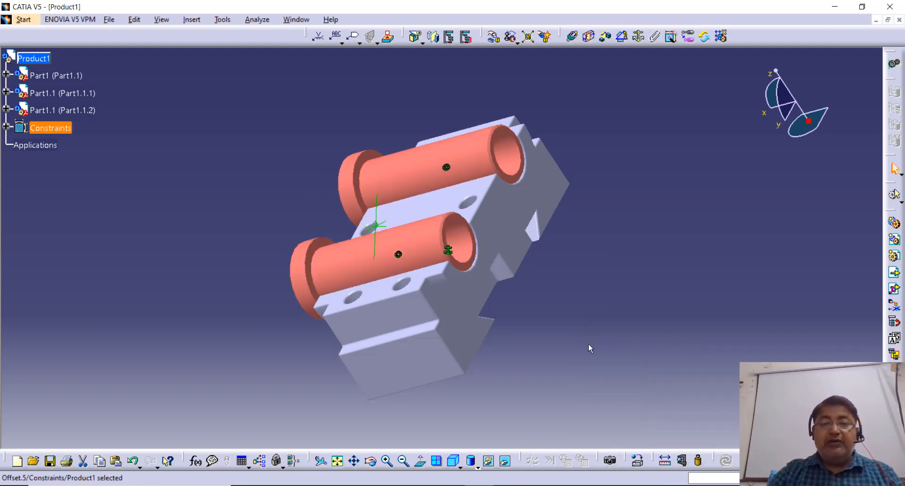
Insert the existing CAP part into Product1 with positioning and place it above the two bushes
middle_drag(589, 344, 646, 334)
middle_drag(410, 371, 536, 325)
middle_drag(349, 361, 404, 255)
middle_drag(718, 231, 688, 320)
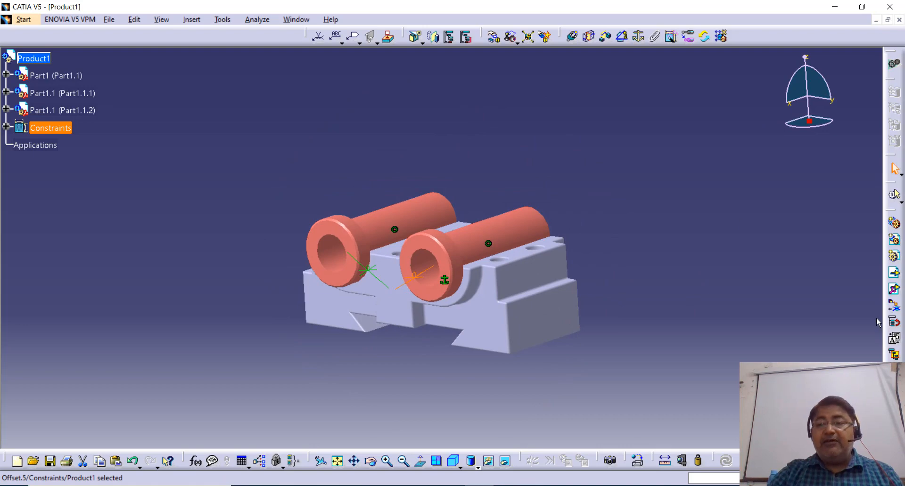
click(894, 289)
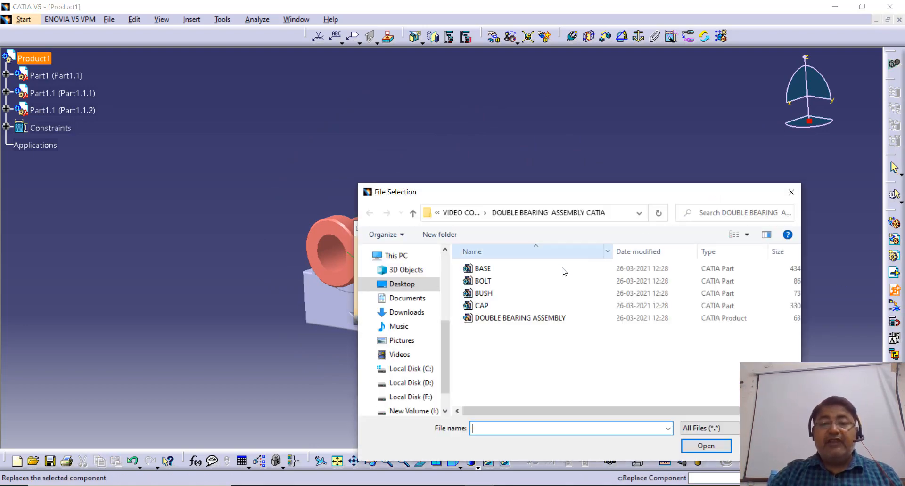
click(491, 306)
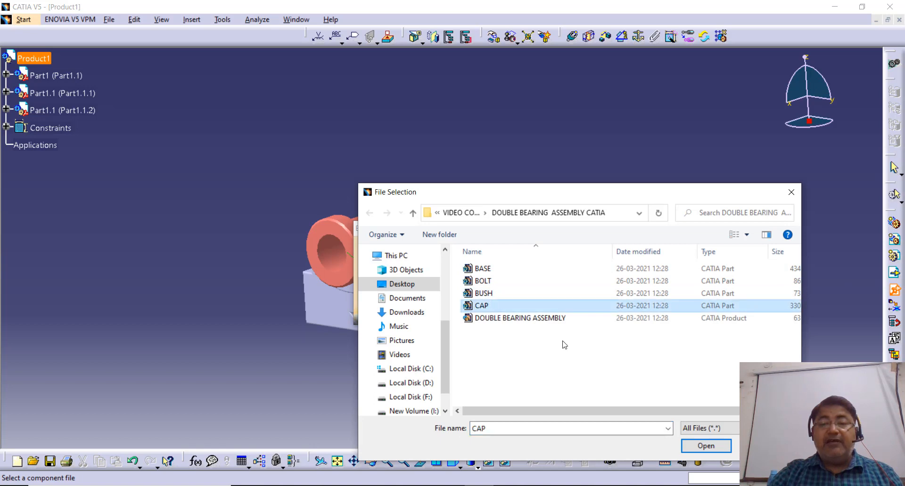
click(695, 448)
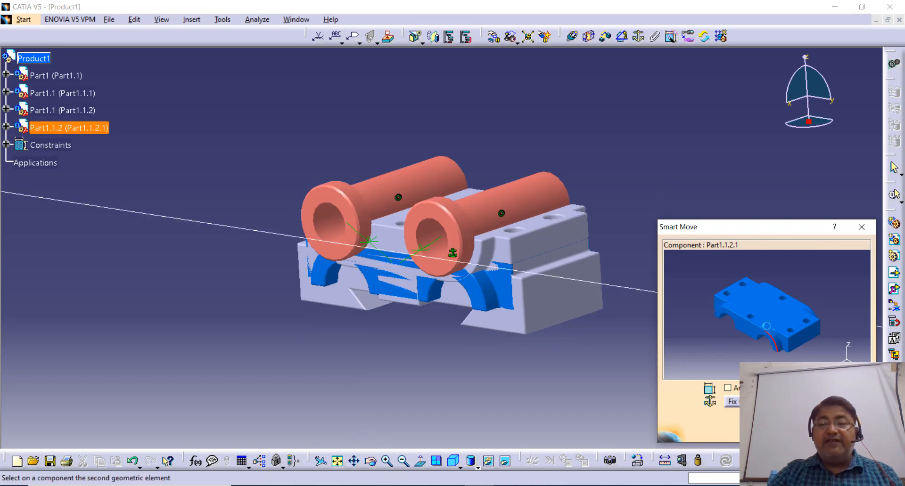
drag(766, 326, 767, 278)
click(790, 428)
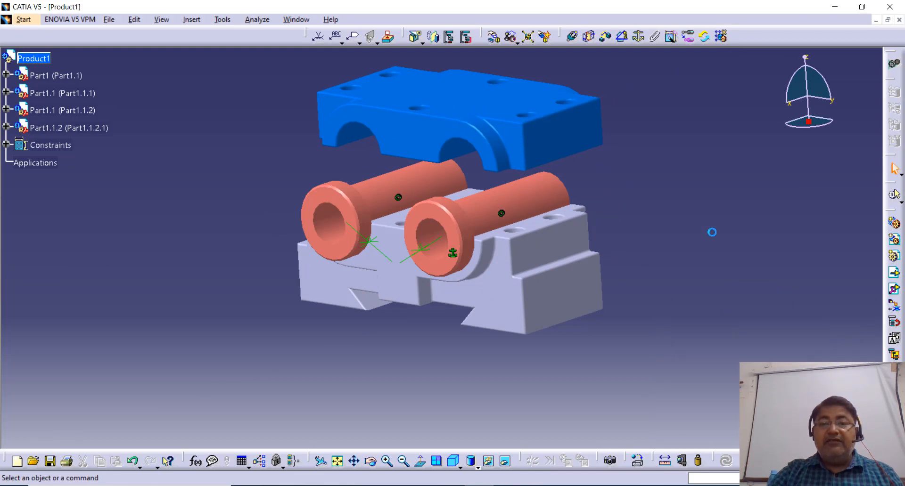
Add a coincidence constraint between the second bush's axis and the axis of the cap's arch above it
middle_drag(710, 270, 711, 295)
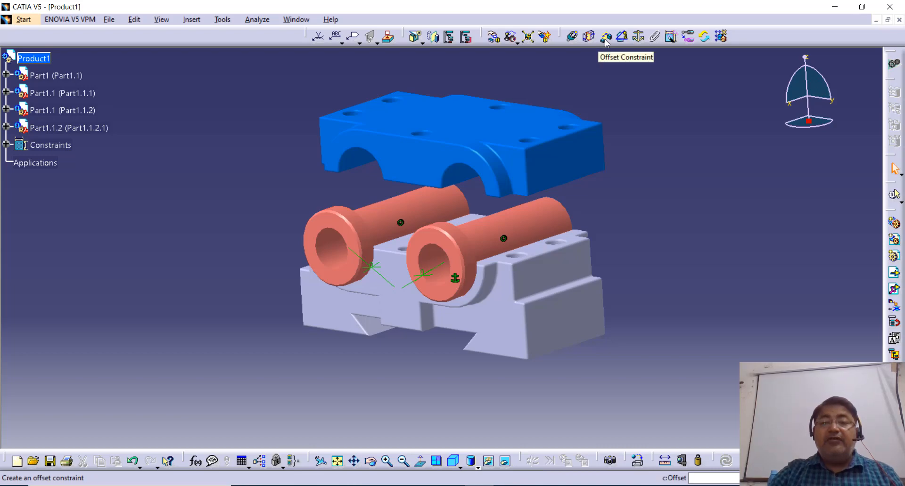
click(573, 38)
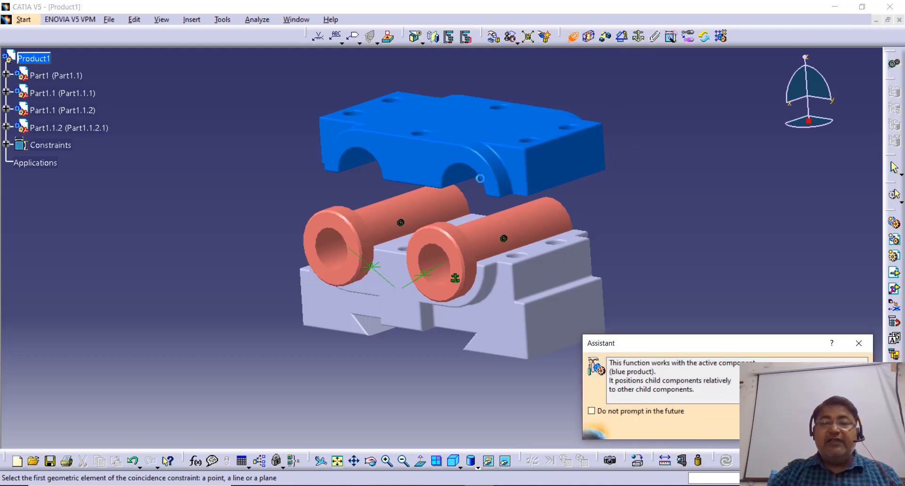
click(483, 245)
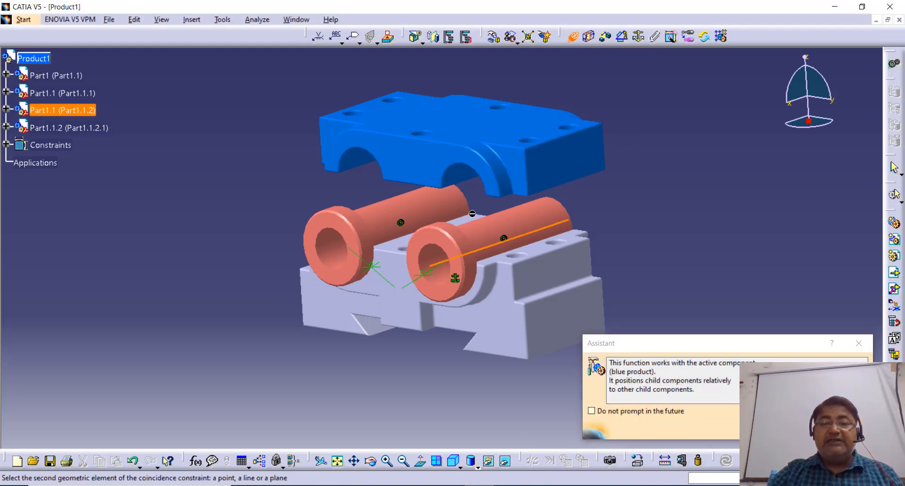
click(468, 178)
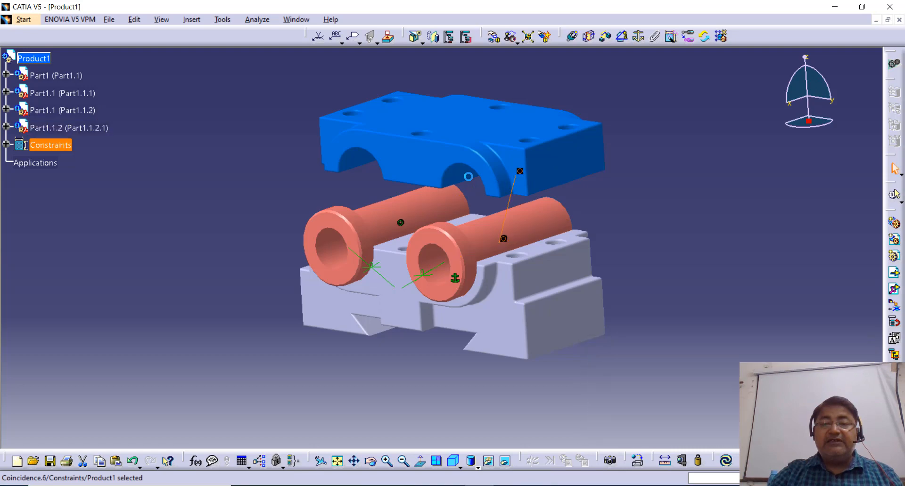
Add a 0 mm offset constraint between the base's top face beside the second groove and the cap's underside, and update the assembly
click(604, 40)
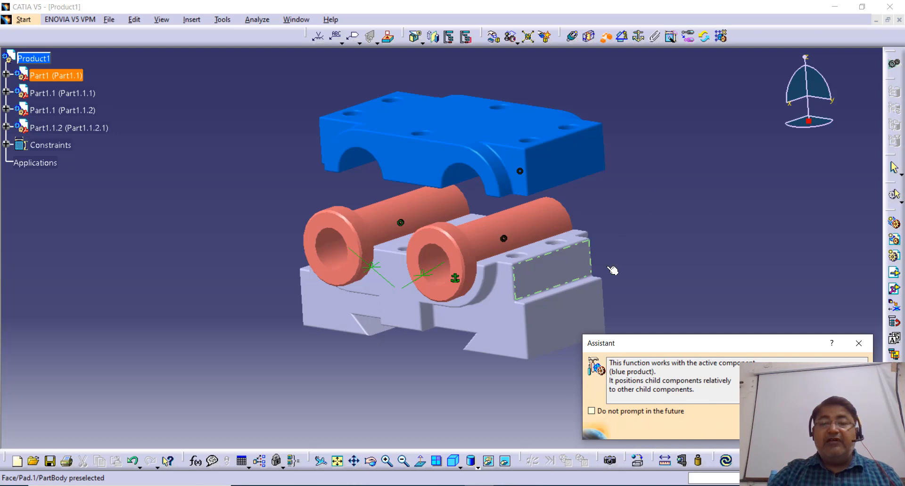
middle_drag(620, 252, 549, 309)
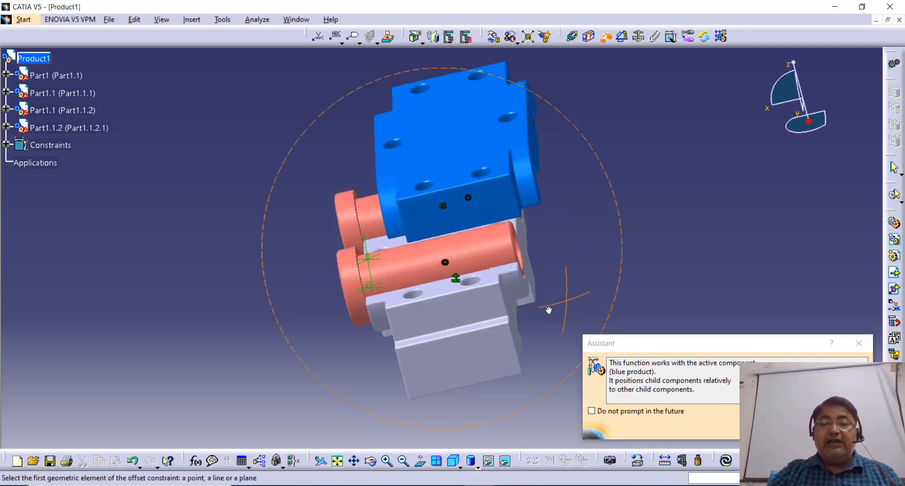
click(497, 277)
middle_drag(664, 266, 632, 221)
middle_drag(646, 191, 566, 229)
click(387, 184)
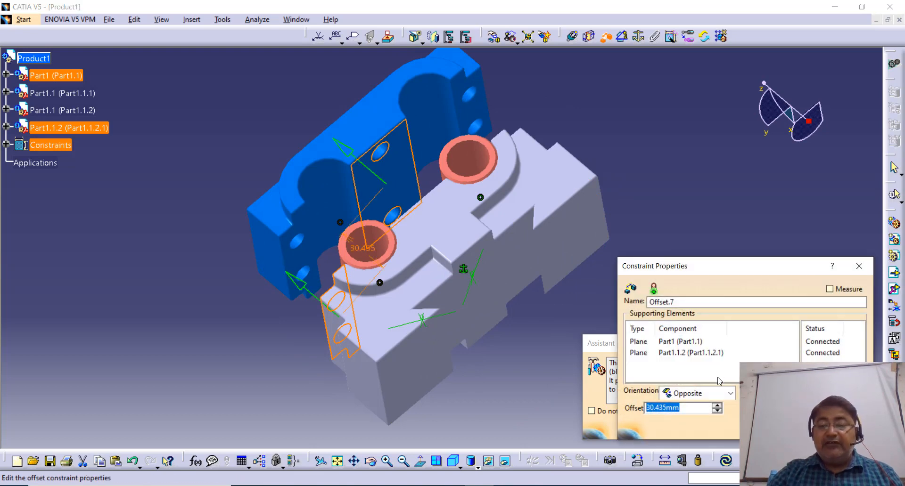
text(0)
key(Return)
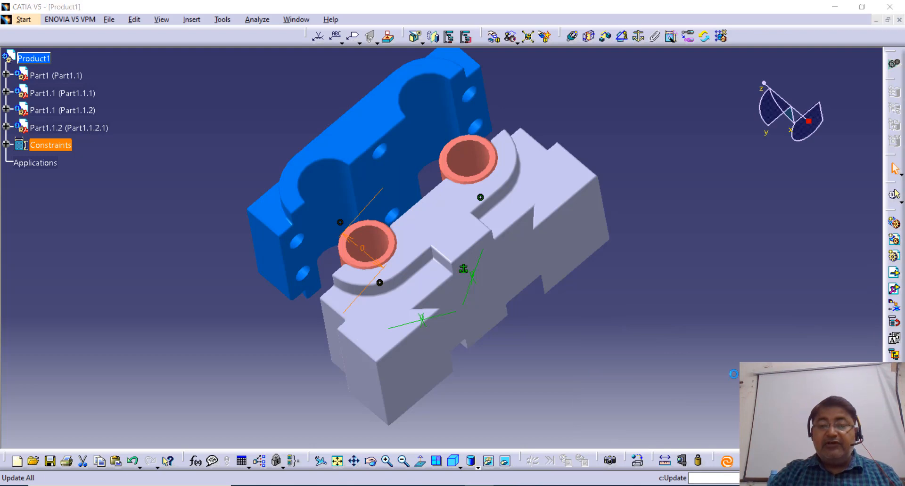
Add a 0 mm offset constraint between the rear faces of the base and the cap, and update the assembly
middle_drag(556, 377, 504, 433)
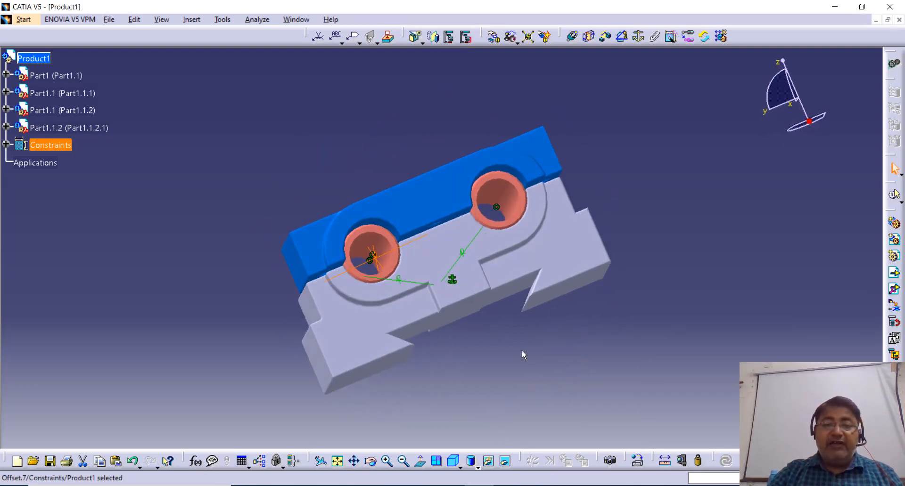
middle_drag(222, 309, 399, 234)
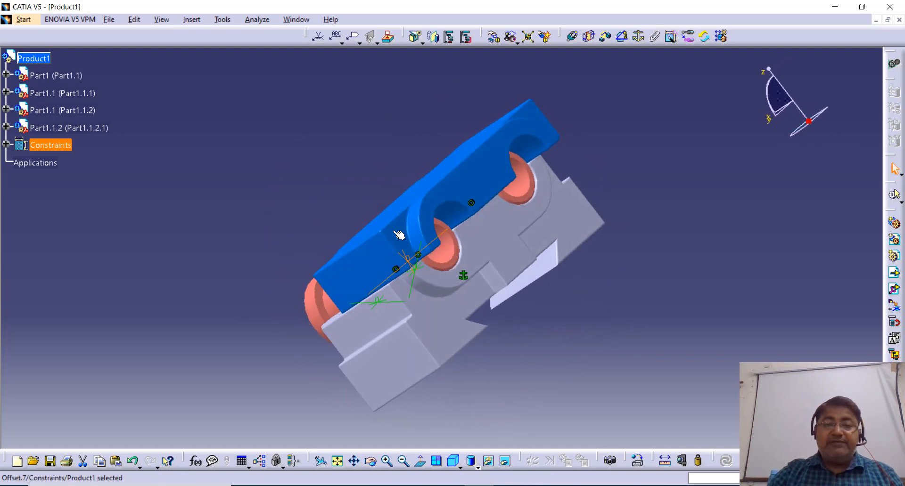
click(606, 37)
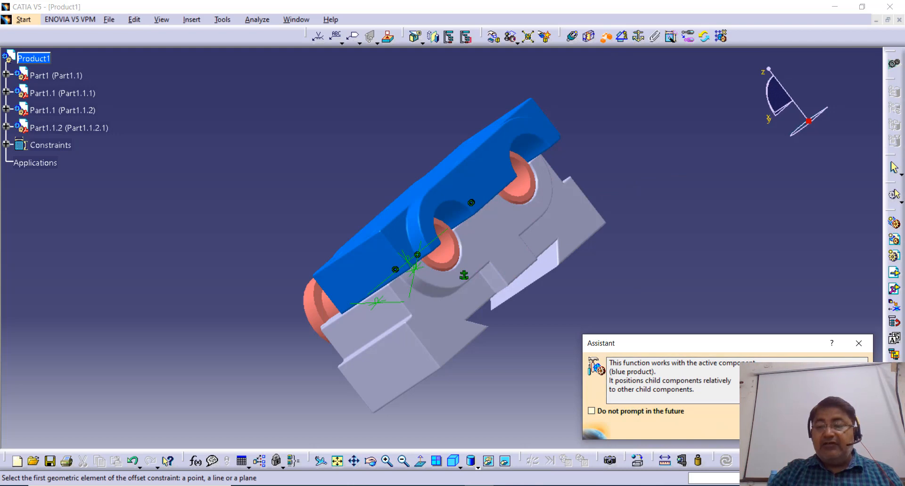
click(859, 343)
click(492, 234)
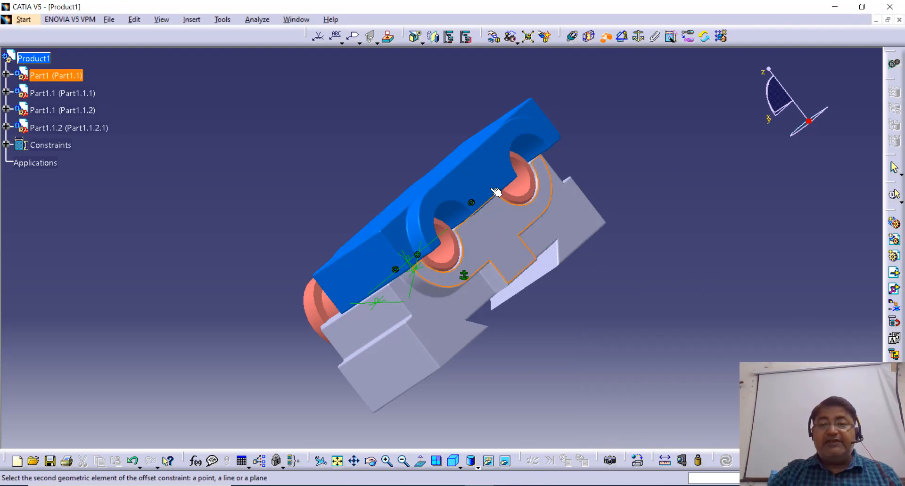
click(480, 175)
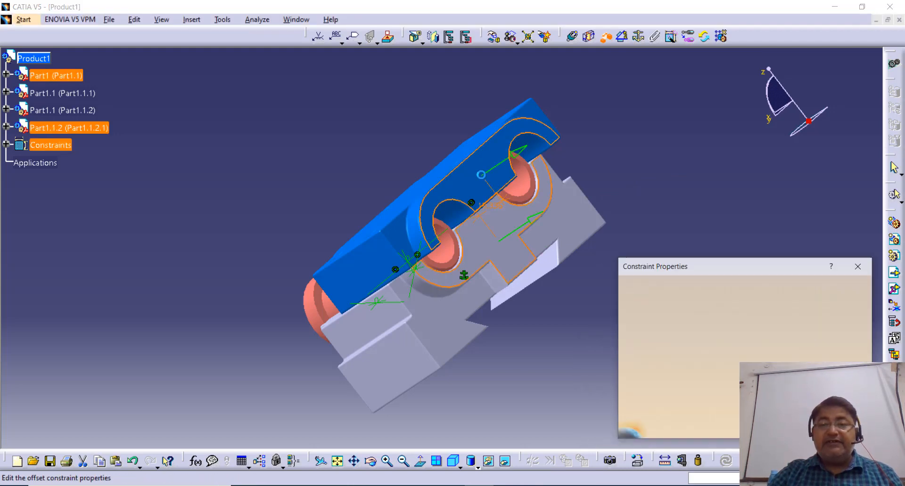
text(0)
key(Return)
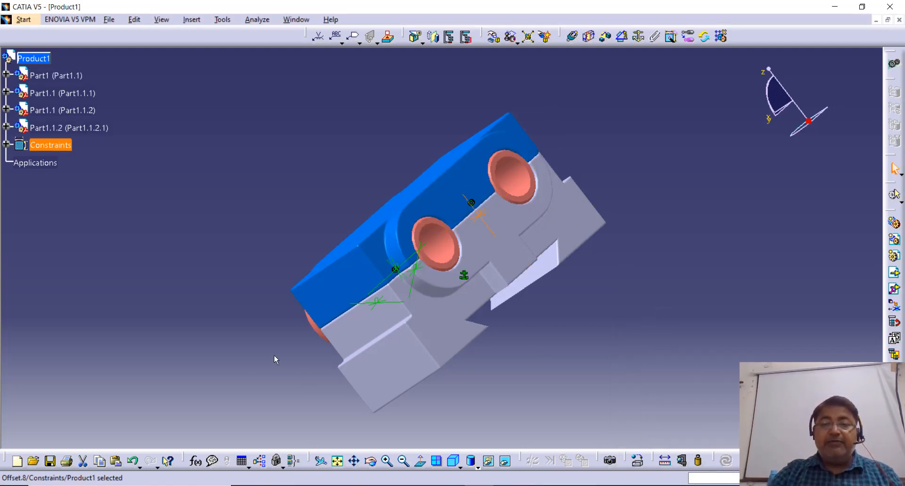
Insert the existing BOLT part into Product1 with positioning and place it upright above the cap's corner
middle_drag(275, 360, 377, 213)
middle_drag(638, 172, 684, 159)
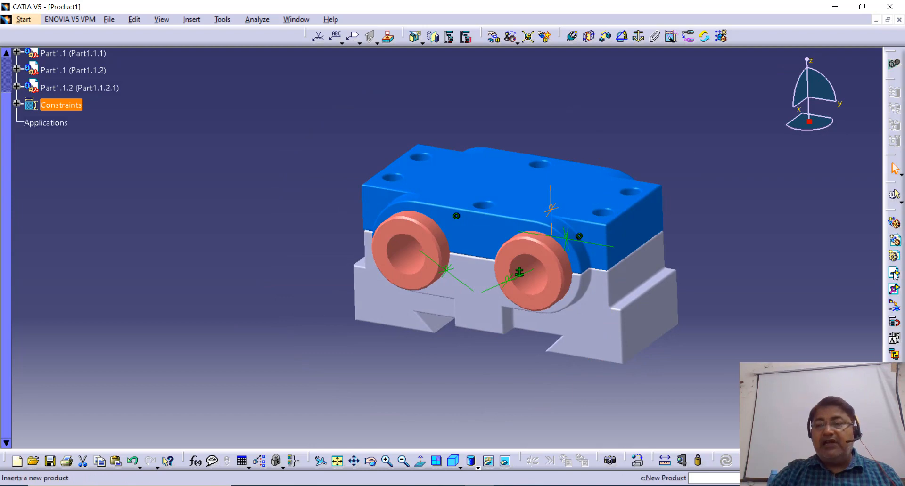
click(895, 292)
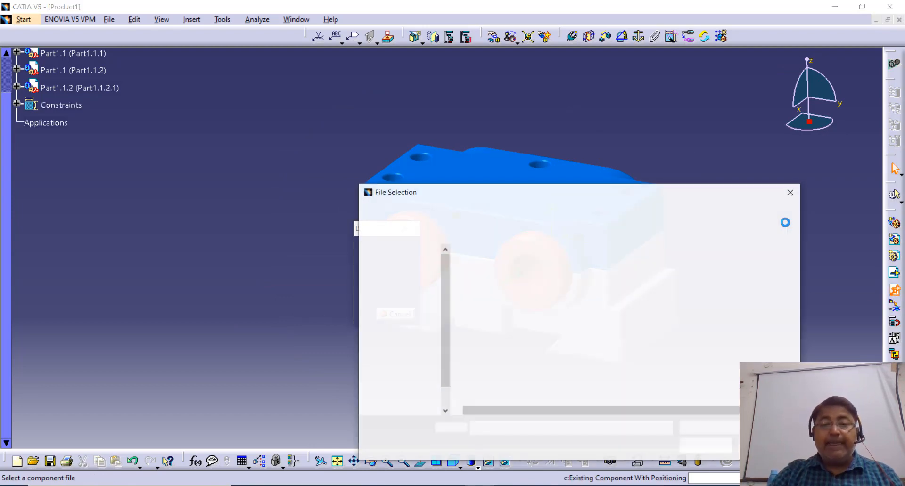
click(499, 281)
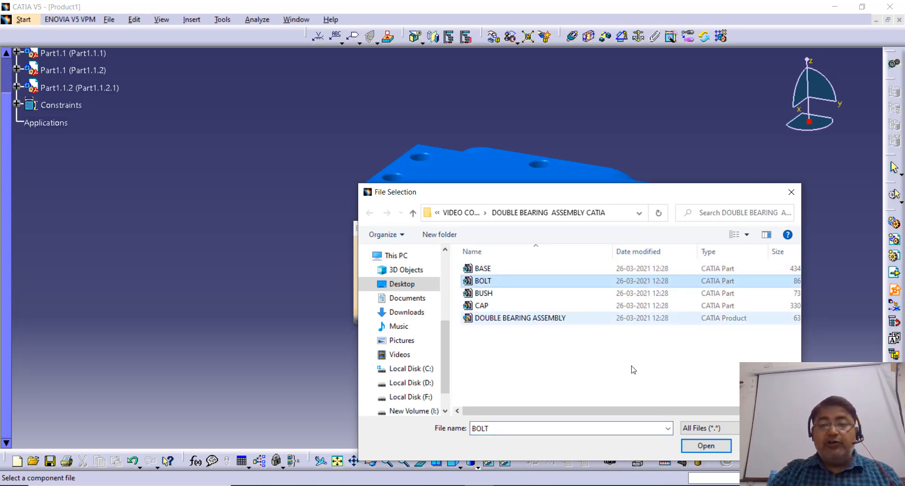
click(706, 446)
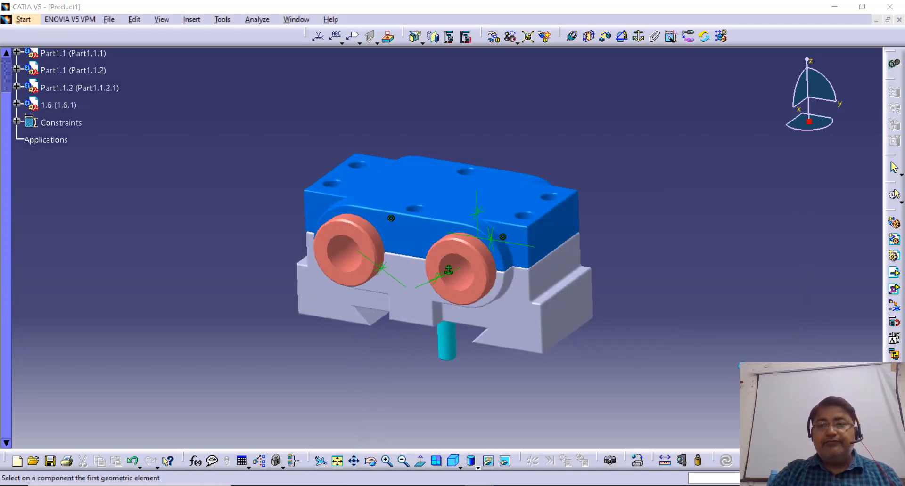
drag(771, 330, 663, 115)
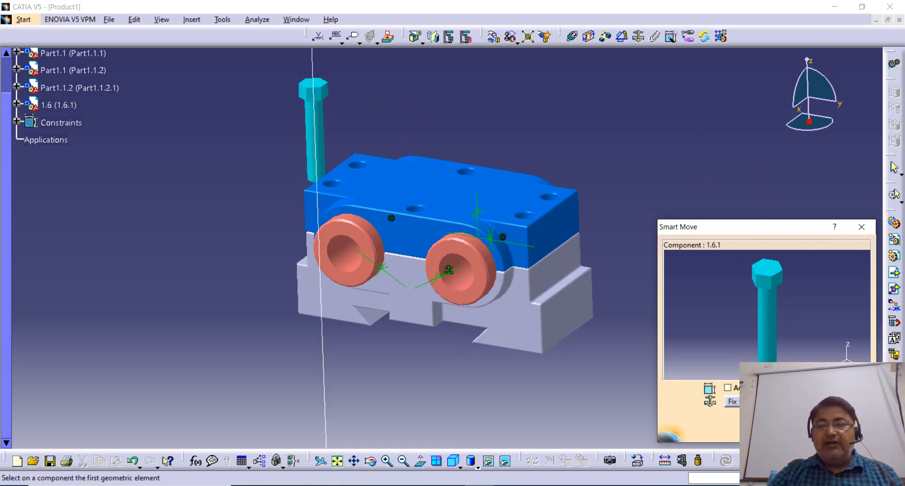
click(800, 430)
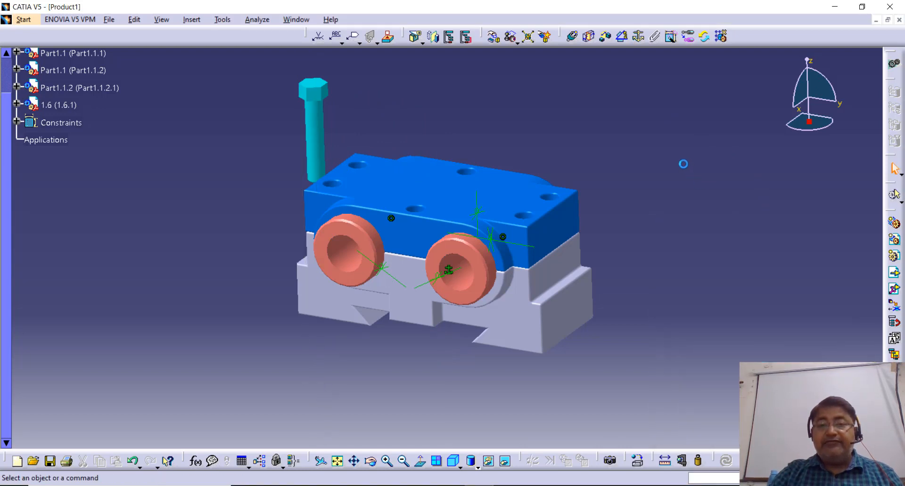
Add a 0 mm offset constraint between the cap's top face and the underside of the bolt's head, and update the assembly
middle_drag(683, 164, 682, 207)
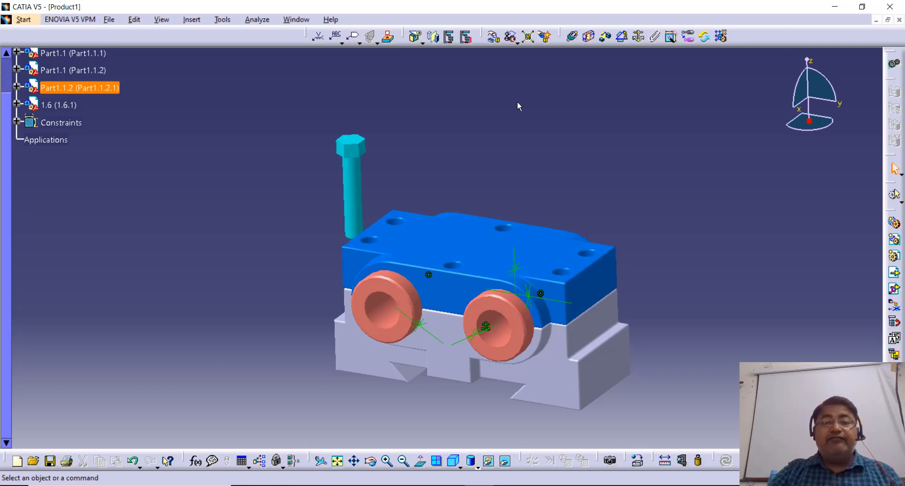
click(605, 38)
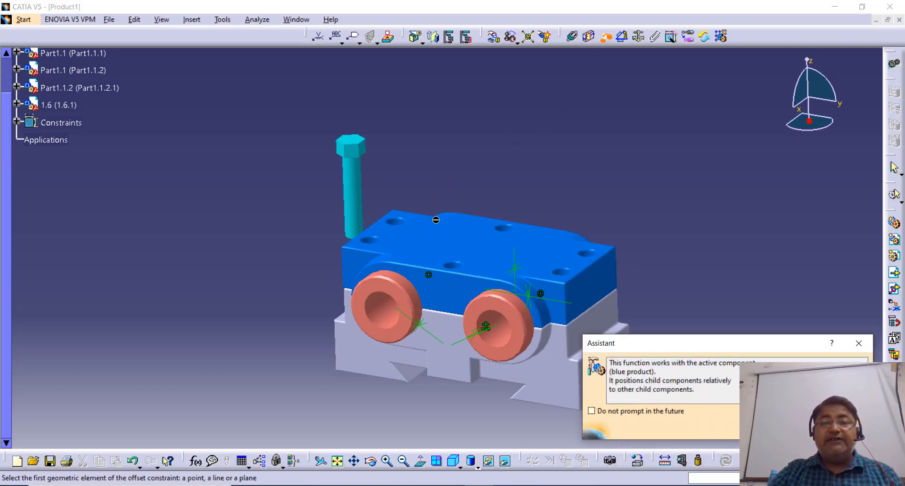
click(840, 426)
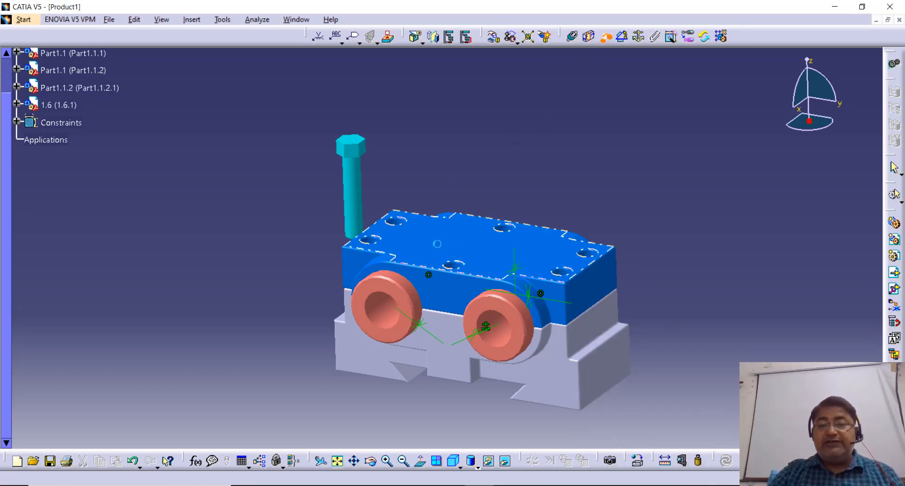
click(436, 244)
middle_drag(477, 174, 347, 111)
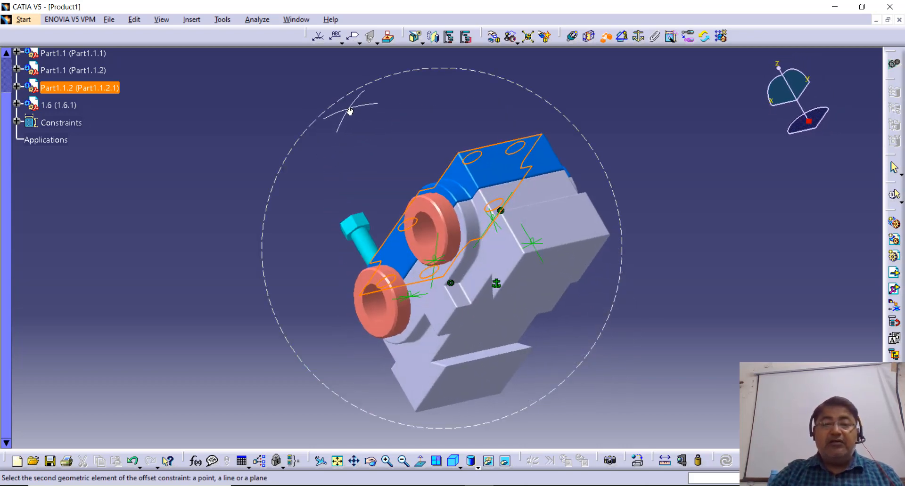
click(388, 461)
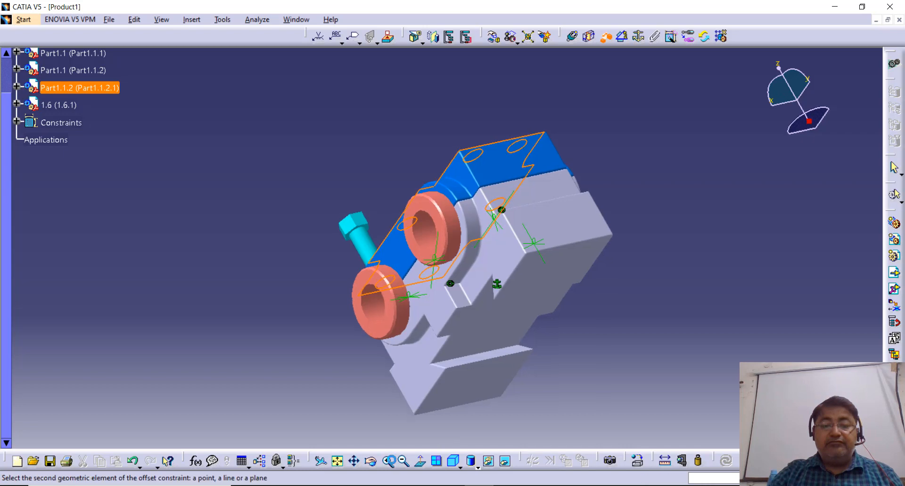
click(390, 461)
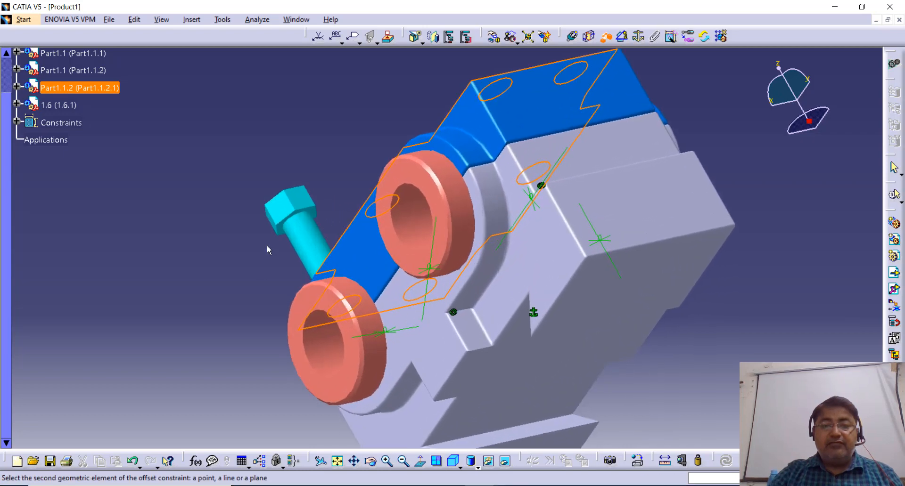
click(293, 207)
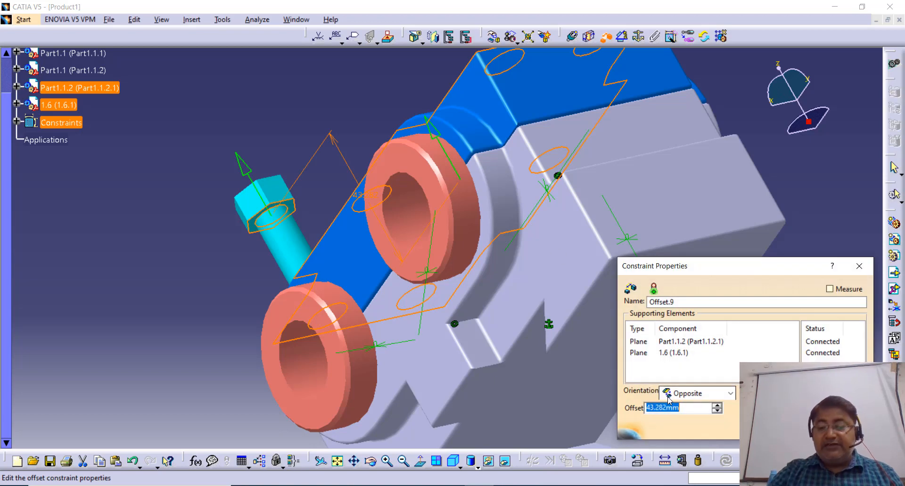
key(Return)
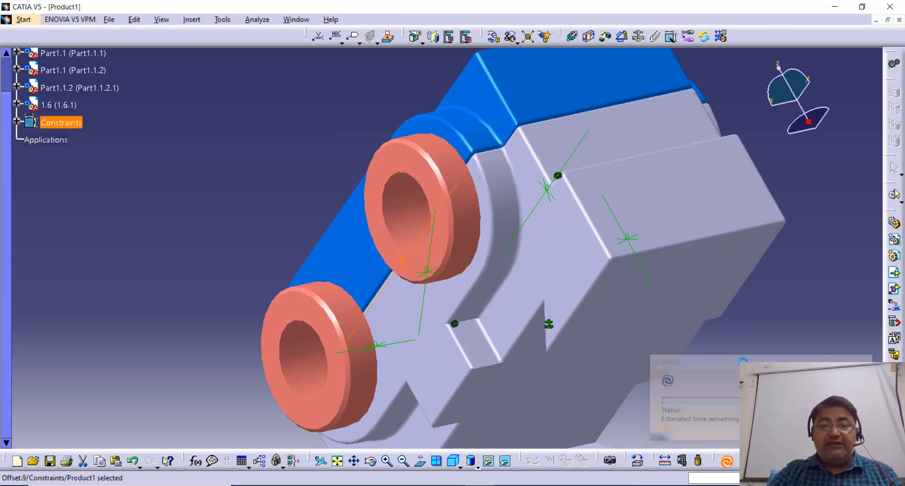
Add a coincidence constraint between the axes of the cap's front corner hole and the bolt, and update the assembly
click(459, 465)
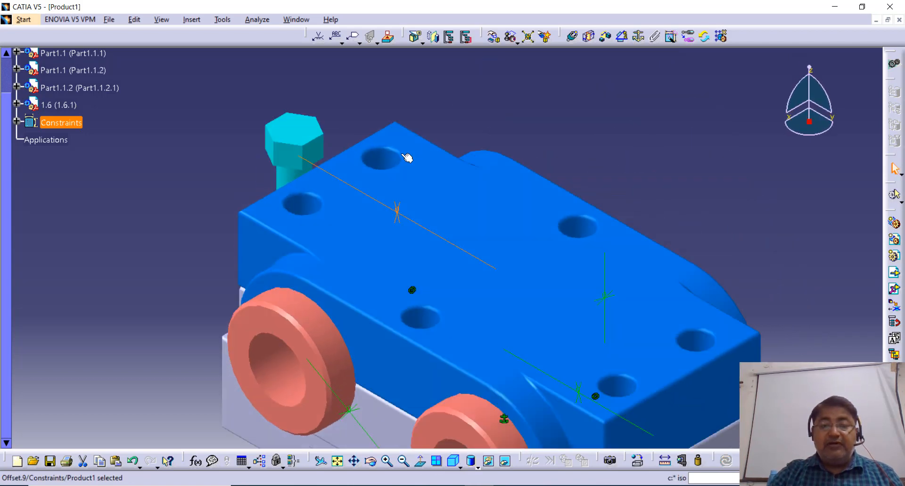
middle_drag(552, 116, 619, 94)
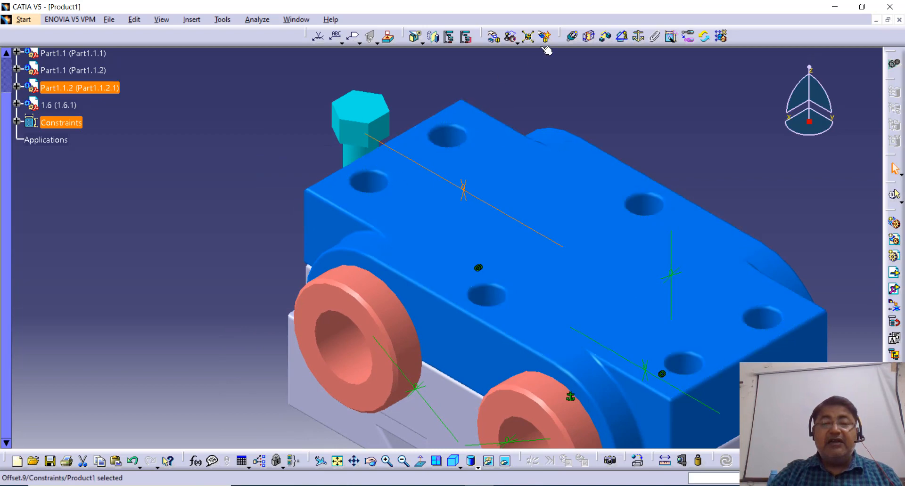
click(573, 37)
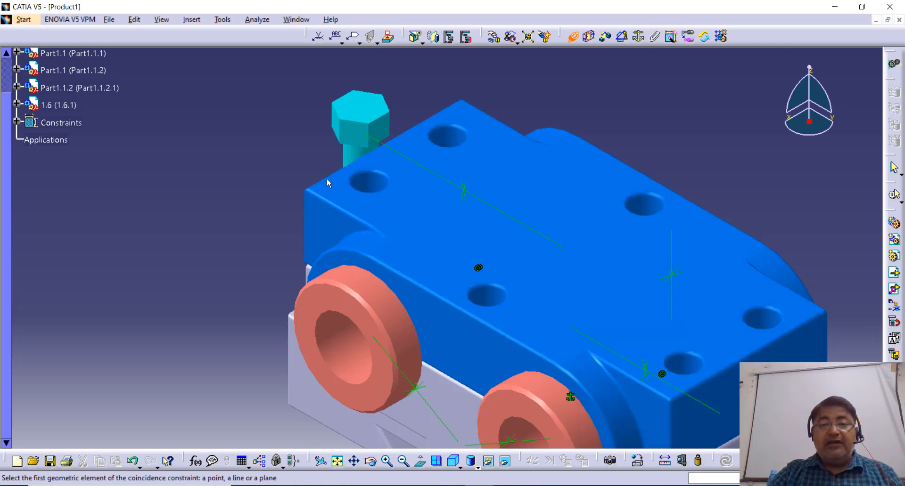
click(371, 187)
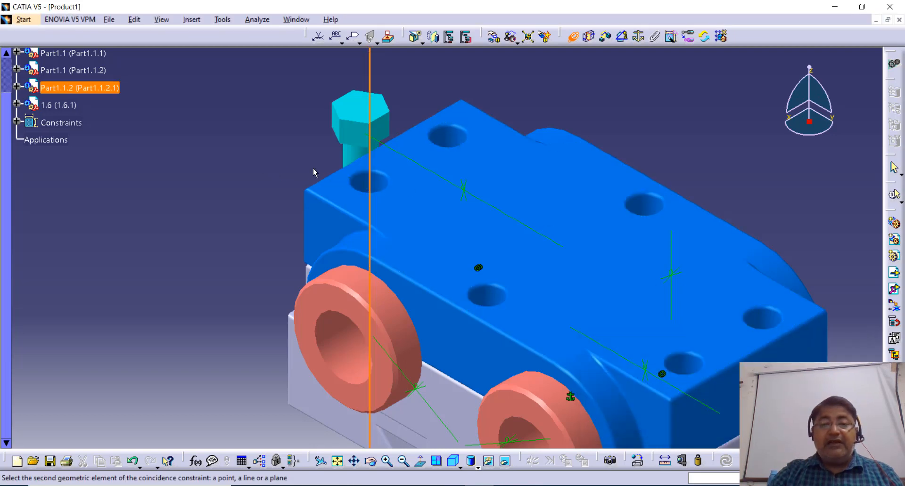
click(356, 155)
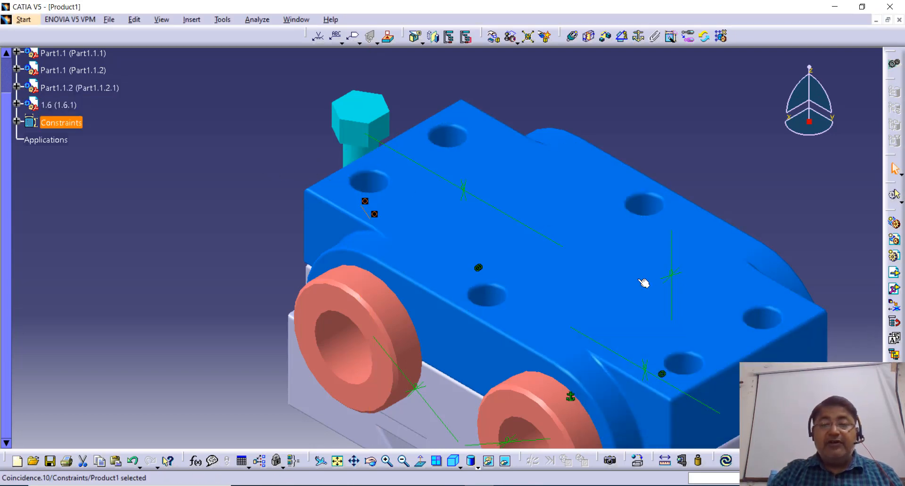
click(726, 462)
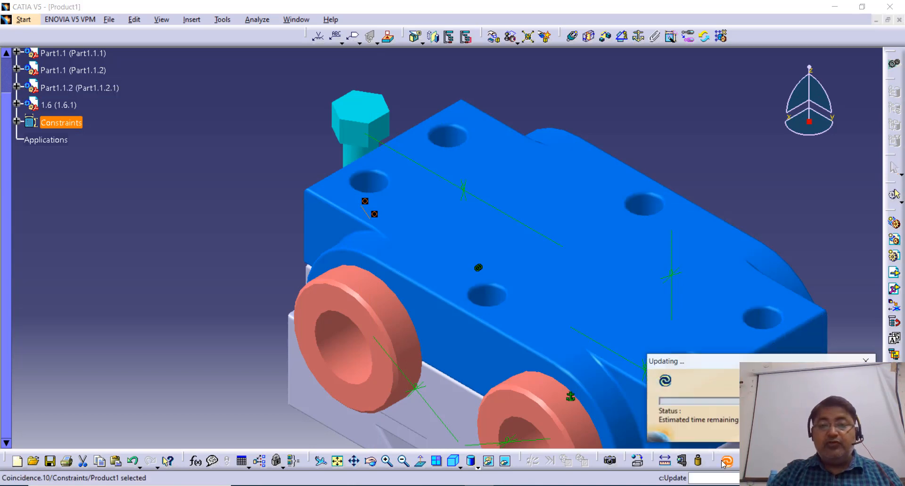
Insert a second BOLT part into Product1 with positioning and place it upright above the cap's rear edge
middle_drag(302, 233, 264, 196)
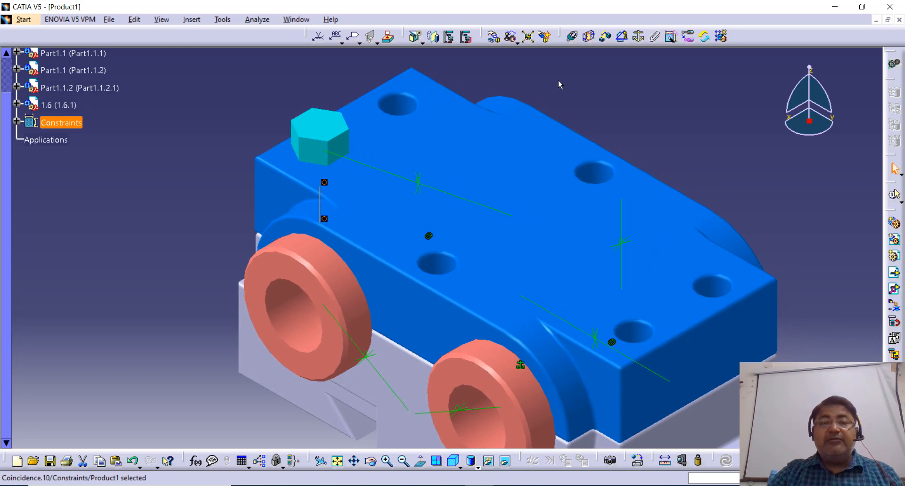
middle_drag(596, 105, 668, 144)
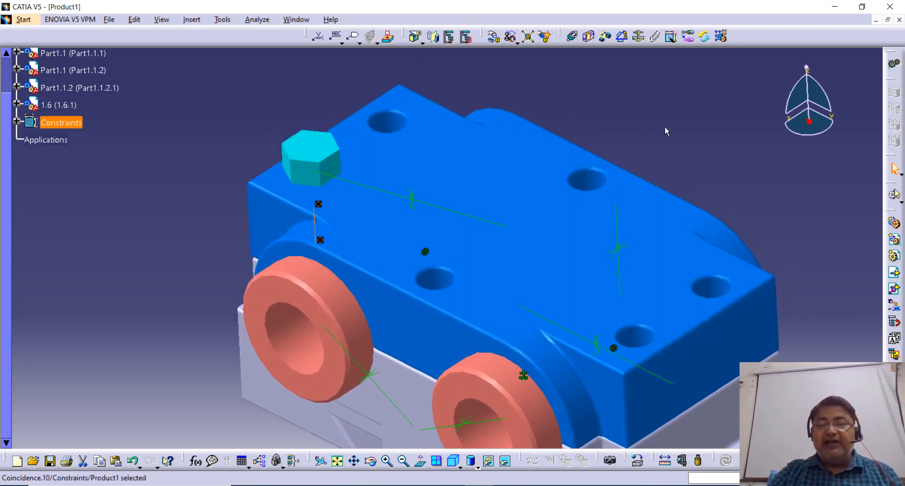
click(894, 289)
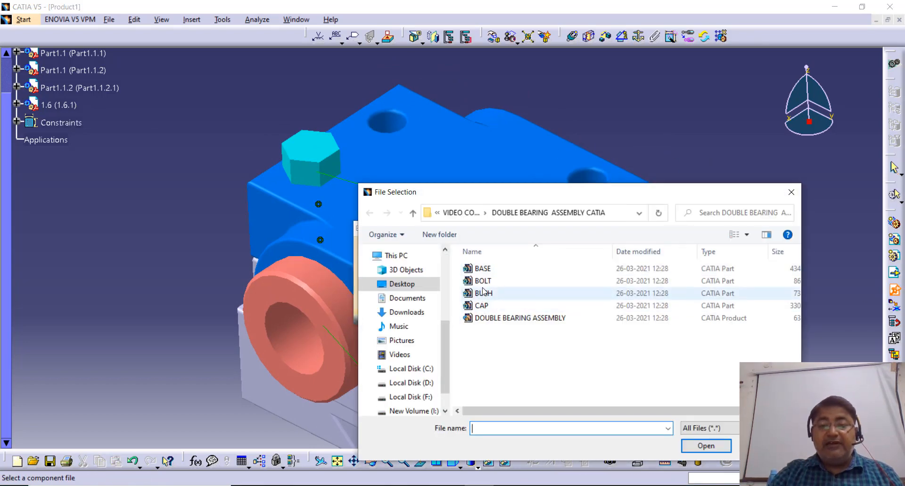
click(484, 282)
click(705, 446)
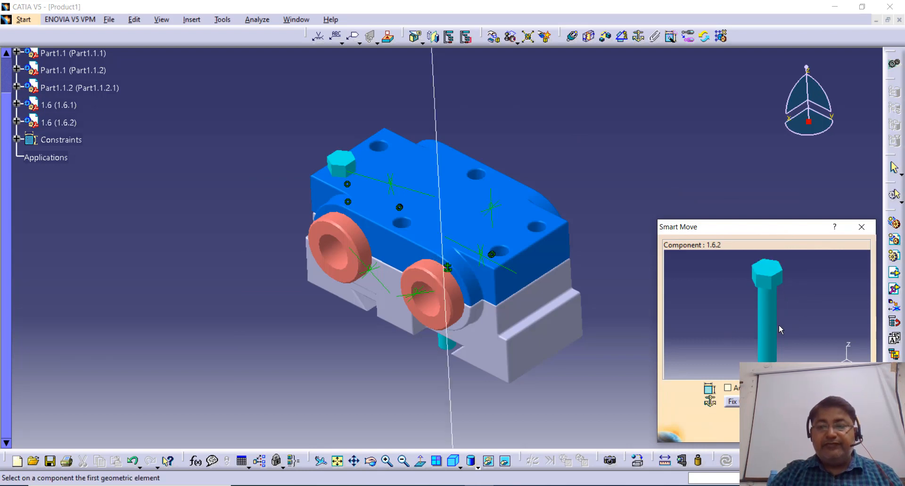
drag(767, 315, 740, 89)
click(797, 428)
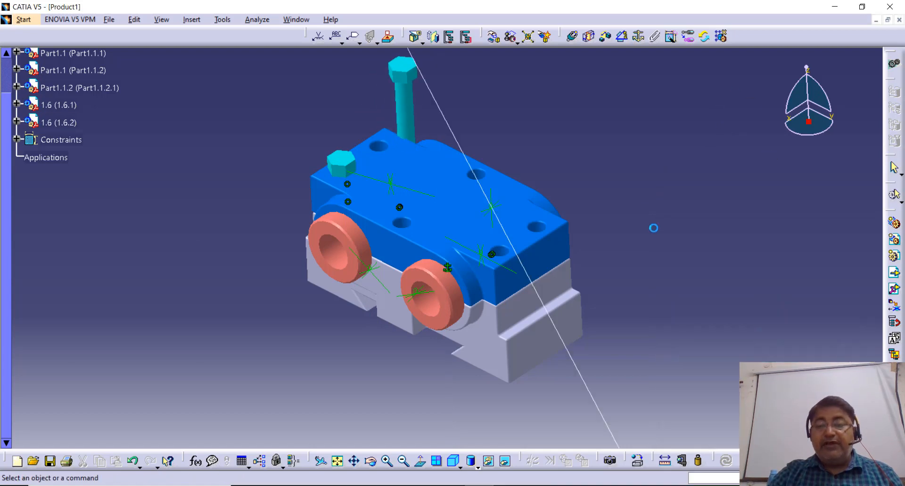
Add a 0 mm offset constraint between the cap's top face and the lower edge of the second bolt's head, and update the assembly
middle_drag(645, 197, 662, 278)
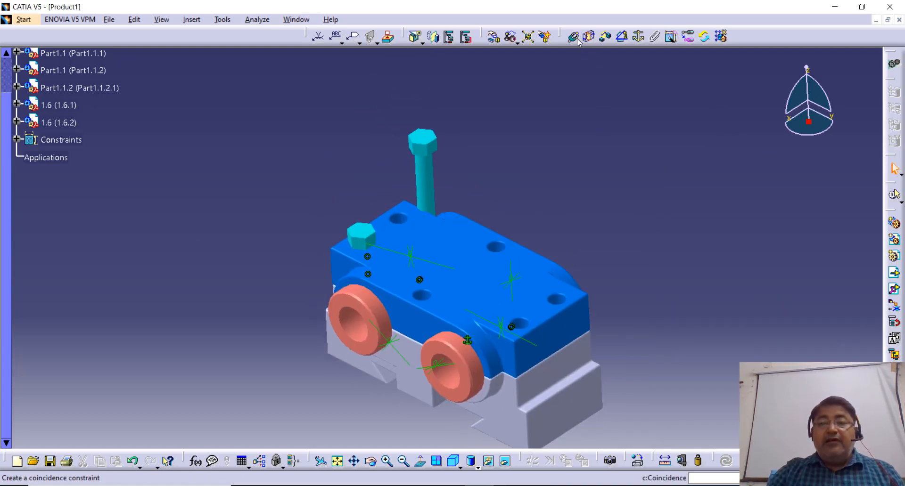
click(605, 36)
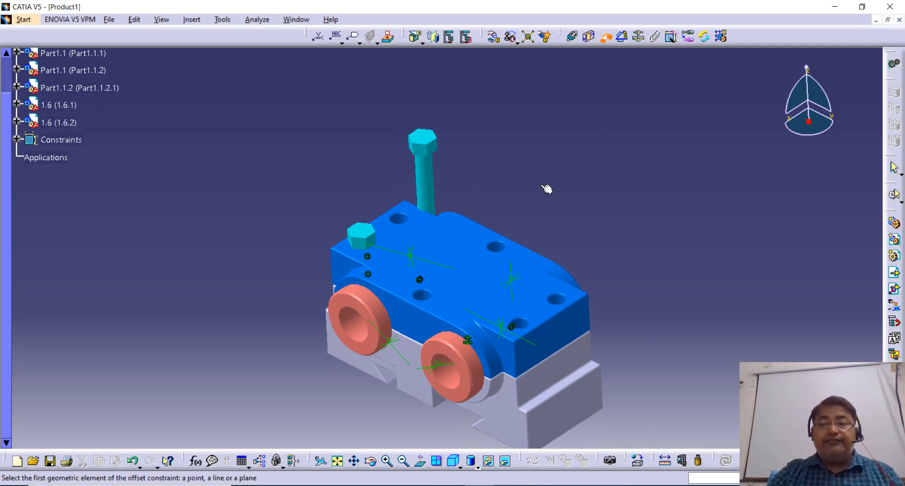
click(472, 255)
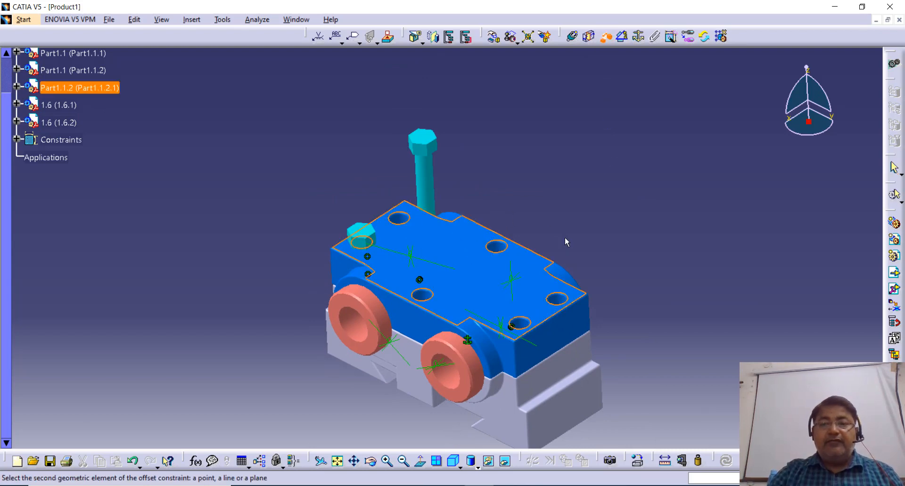
middle_drag(590, 240, 406, 192)
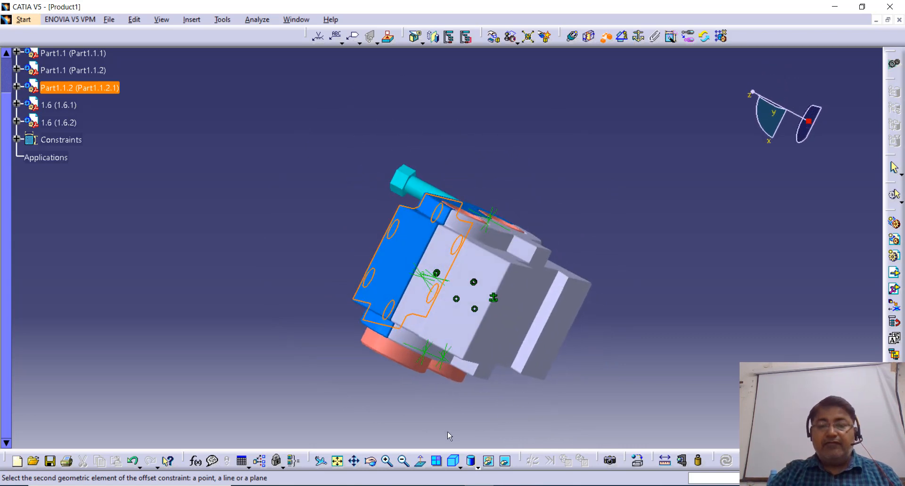
click(387, 461)
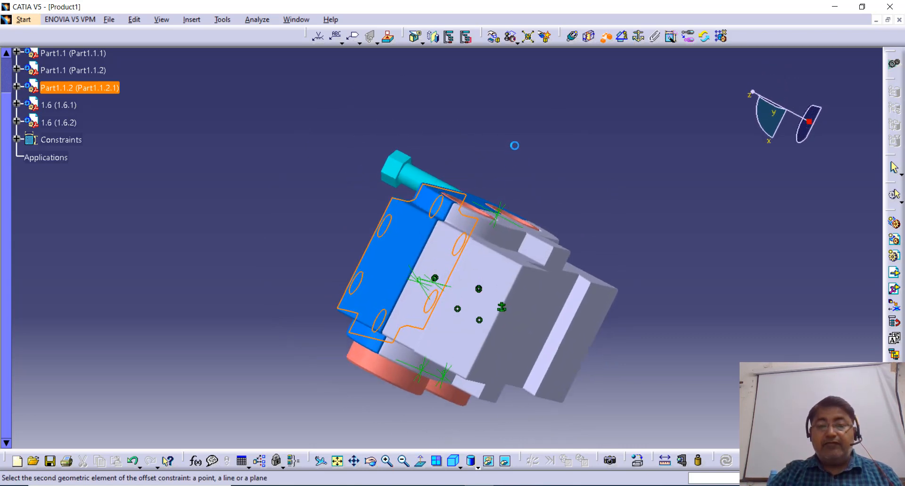
middle_drag(564, 155, 446, 136)
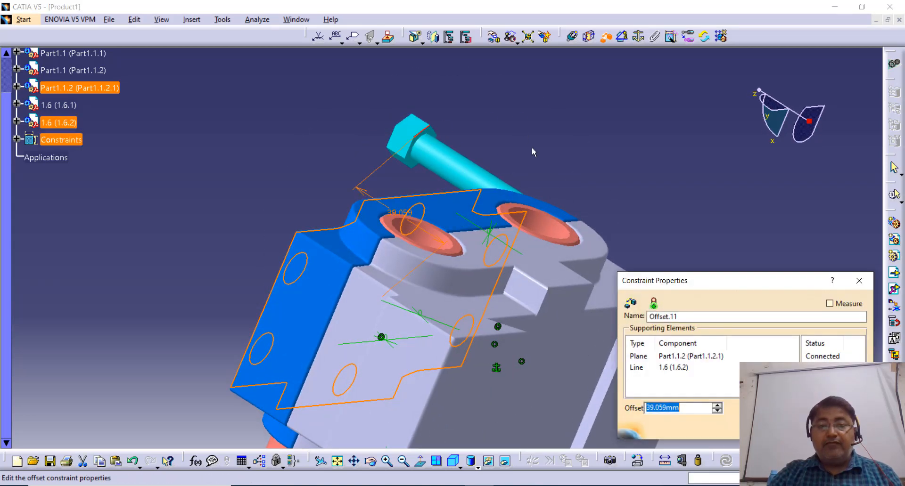
key(Return)
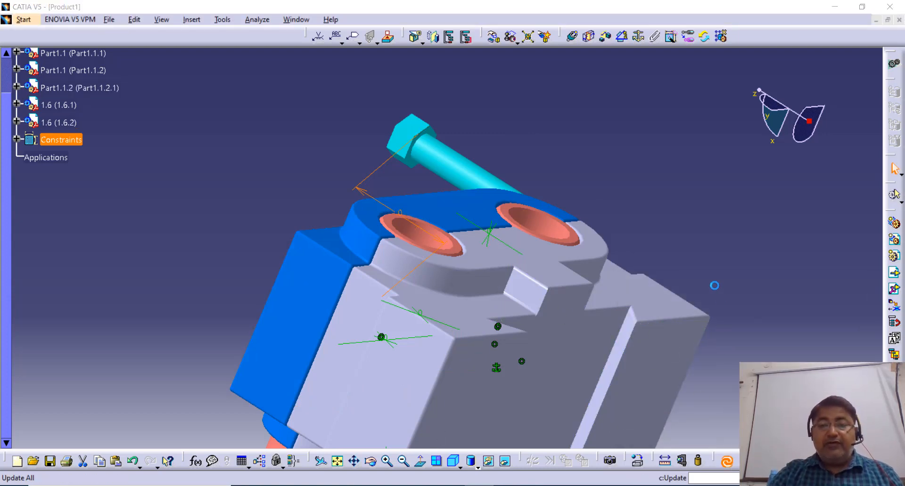
click(729, 463)
Add a coincidence constraint between the second bolt's axis and the axis of the cap's corner hole next to the first bolt
middle_drag(615, 203, 589, 194)
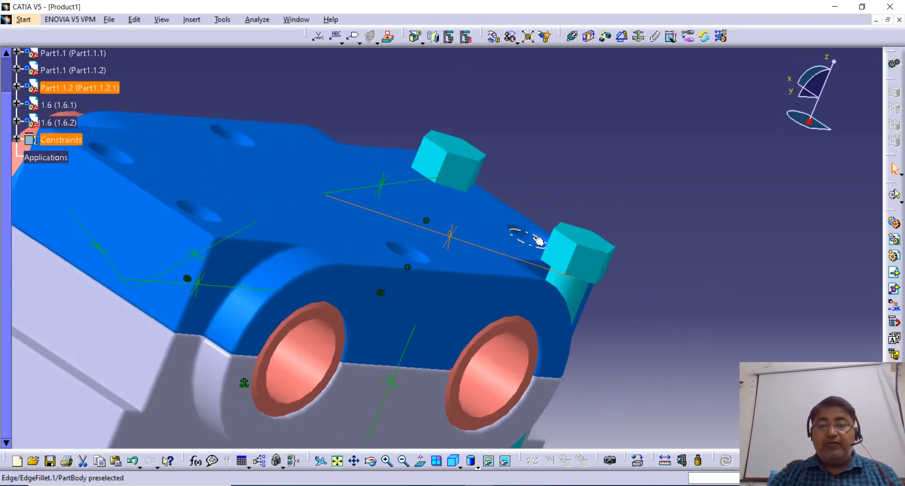
click(572, 37)
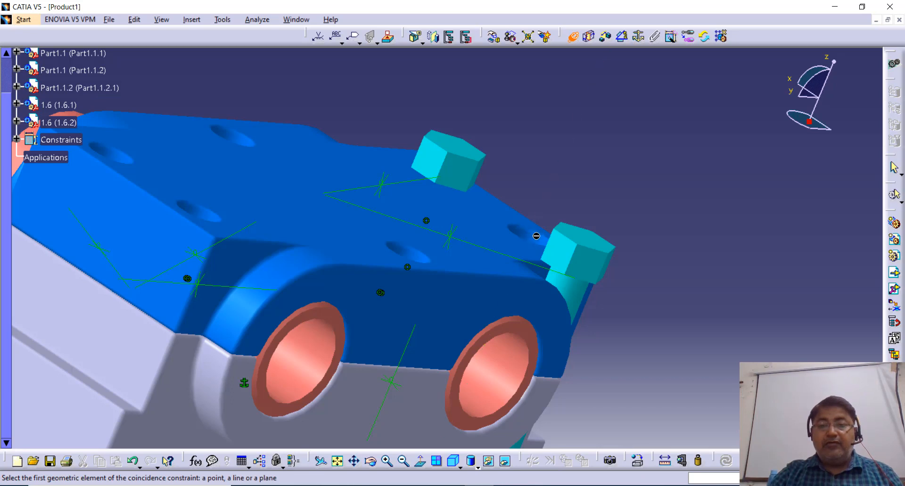
click(524, 231)
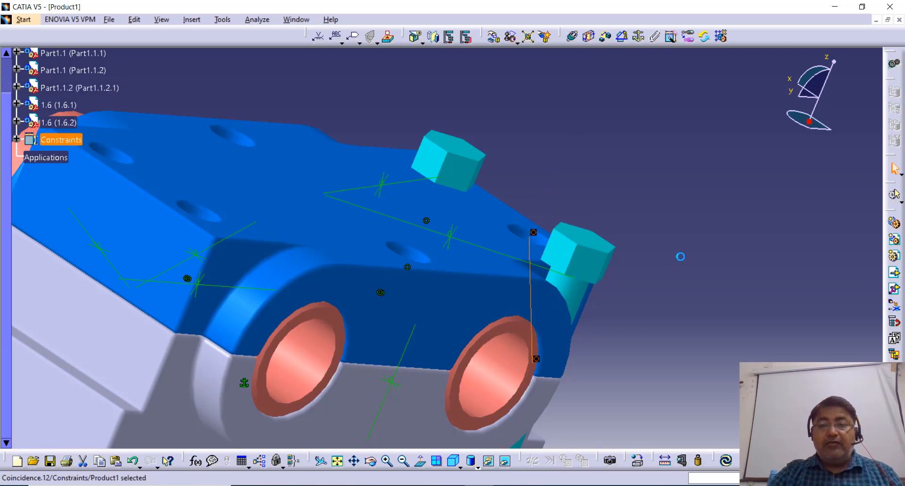
Update the assembly to align the second bolt with the cap's corner hole next to the first bolt
click(727, 462)
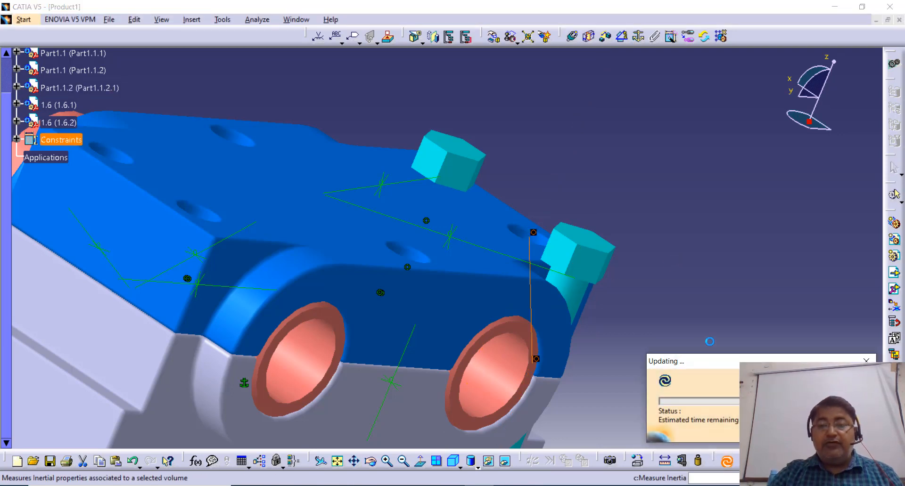
middle_drag(716, 266, 627, 250)
middle_drag(669, 212, 535, 211)
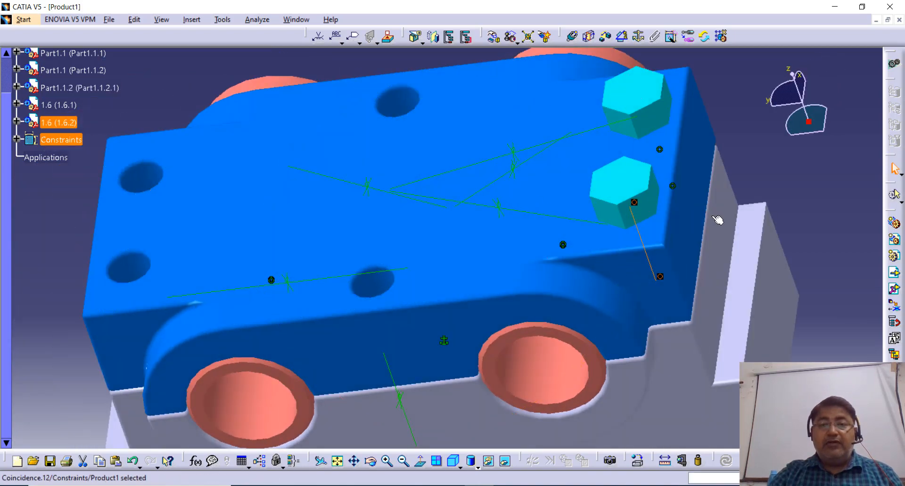
mouse_move(716, 220)
middle_down()
mouse_move(719, 265)
mouse_move(681, 294)
mouse_move(566, 330)
mouse_move(757, 241)
mouse_move(713, 269)
mouse_move(704, 295)
mouse_move(742, 195)
middle_up()
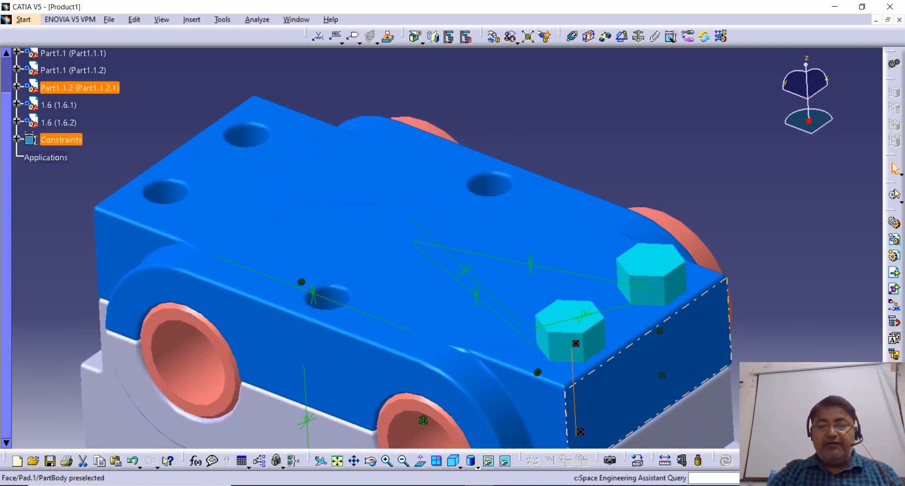
Switch to DOUBLE BEARING ASSEMBLY.CATProduct and examine the completed assembly's base, bushes, cap and bolts
key(alt+Tab)
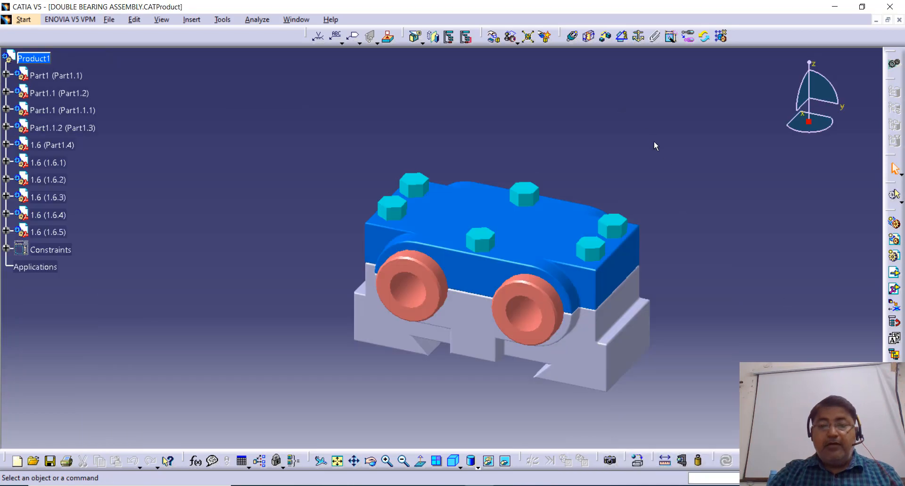
middle_drag(654, 143, 626, 151)
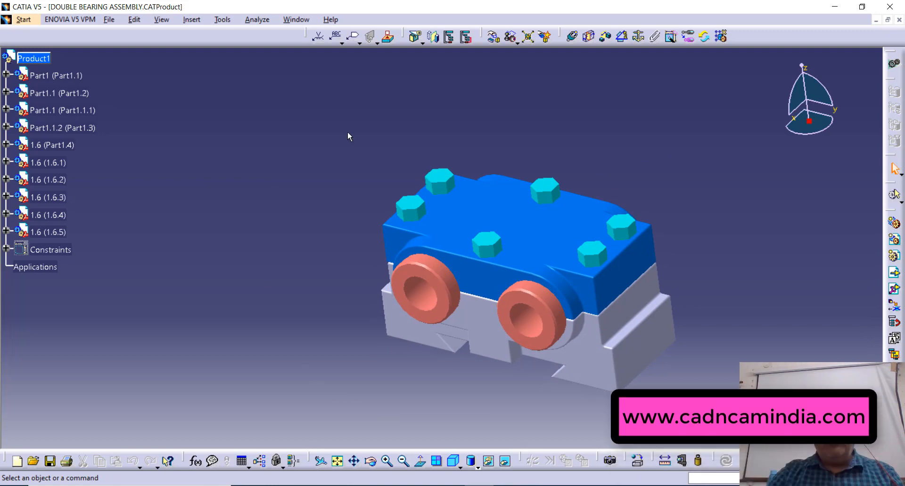
middle_drag(753, 273, 784, 266)
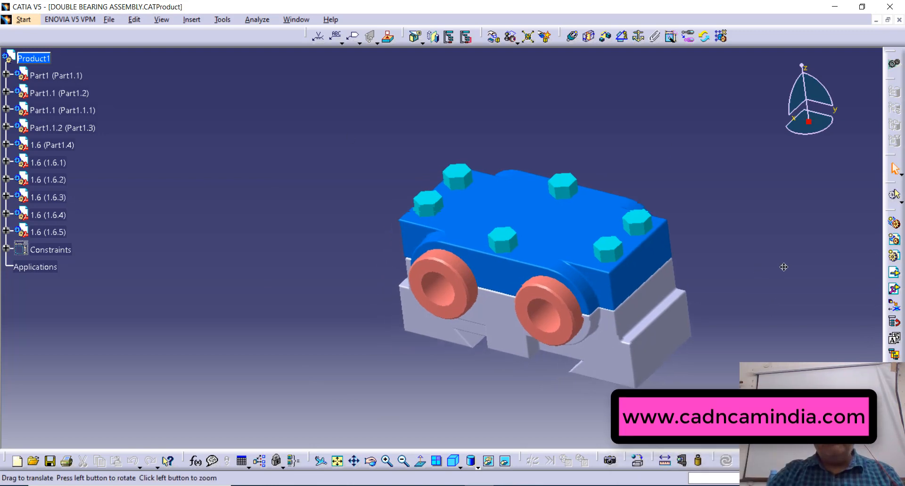
middle_drag(725, 387, 714, 375)
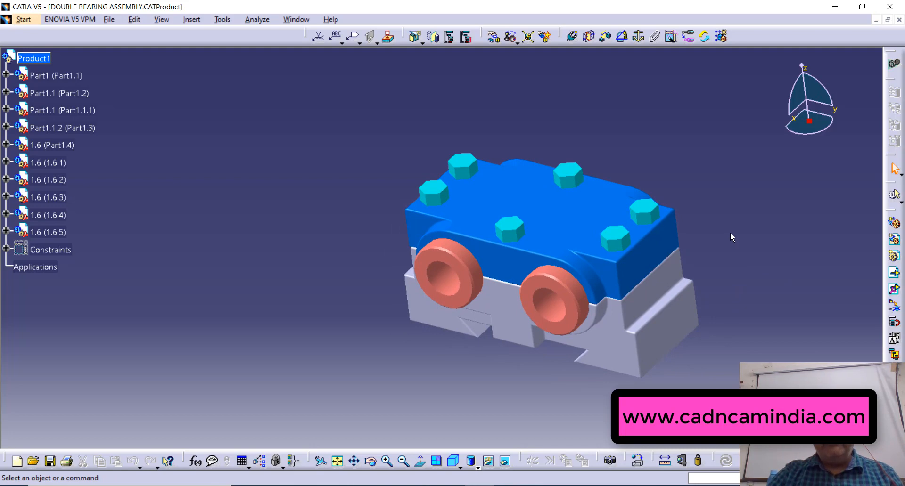
middle_drag(724, 229, 708, 242)
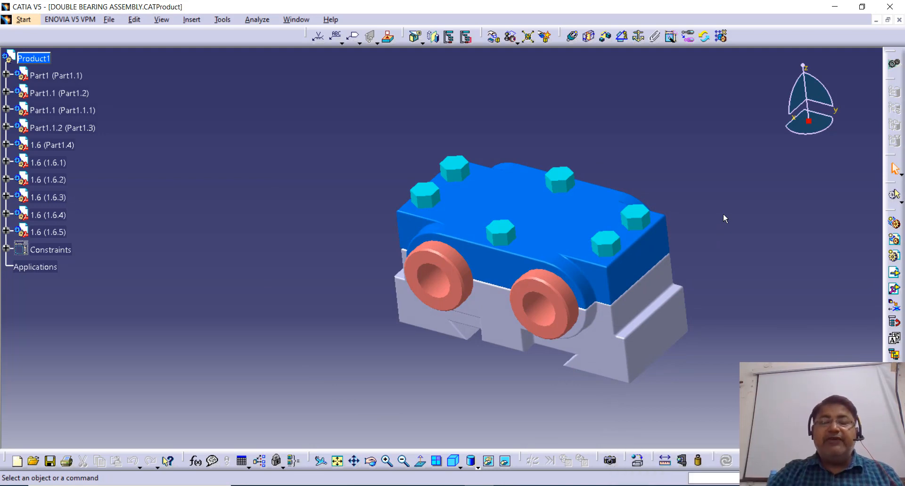
middle_drag(724, 216, 699, 190)
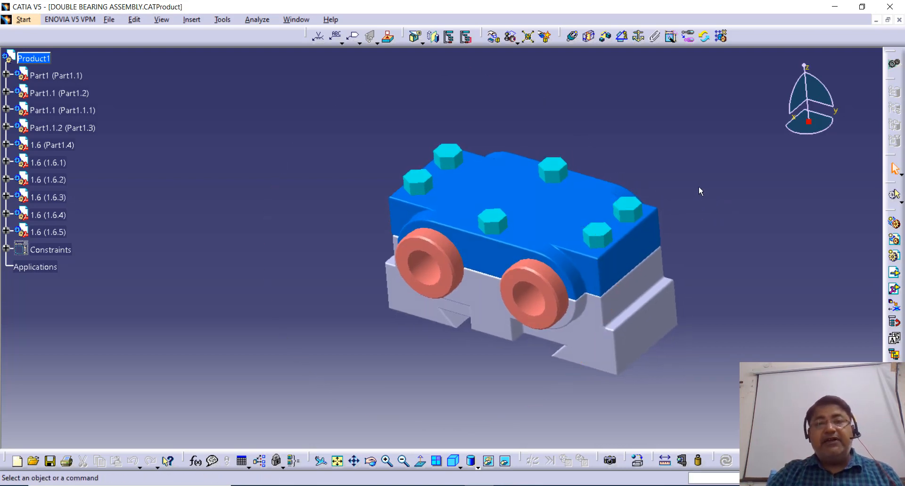